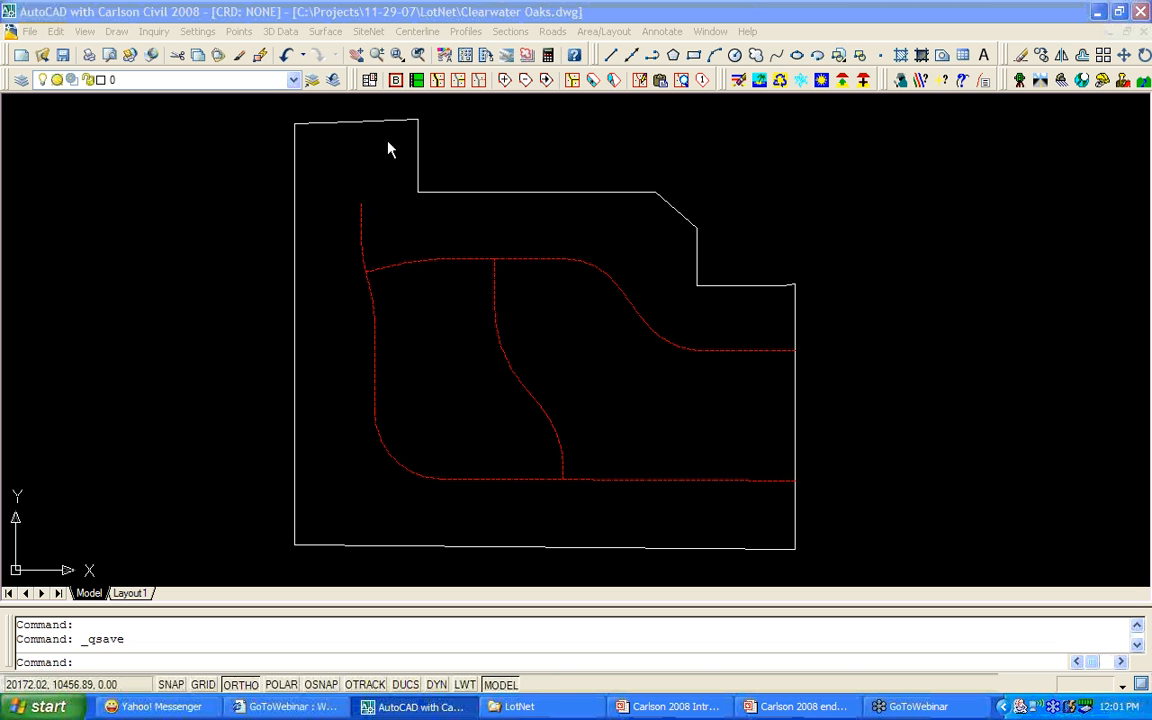
Undock the lot network toolbar for a closer look, then dock it back in place.
{"action": "left_click", "coordinate": [355, 83]}
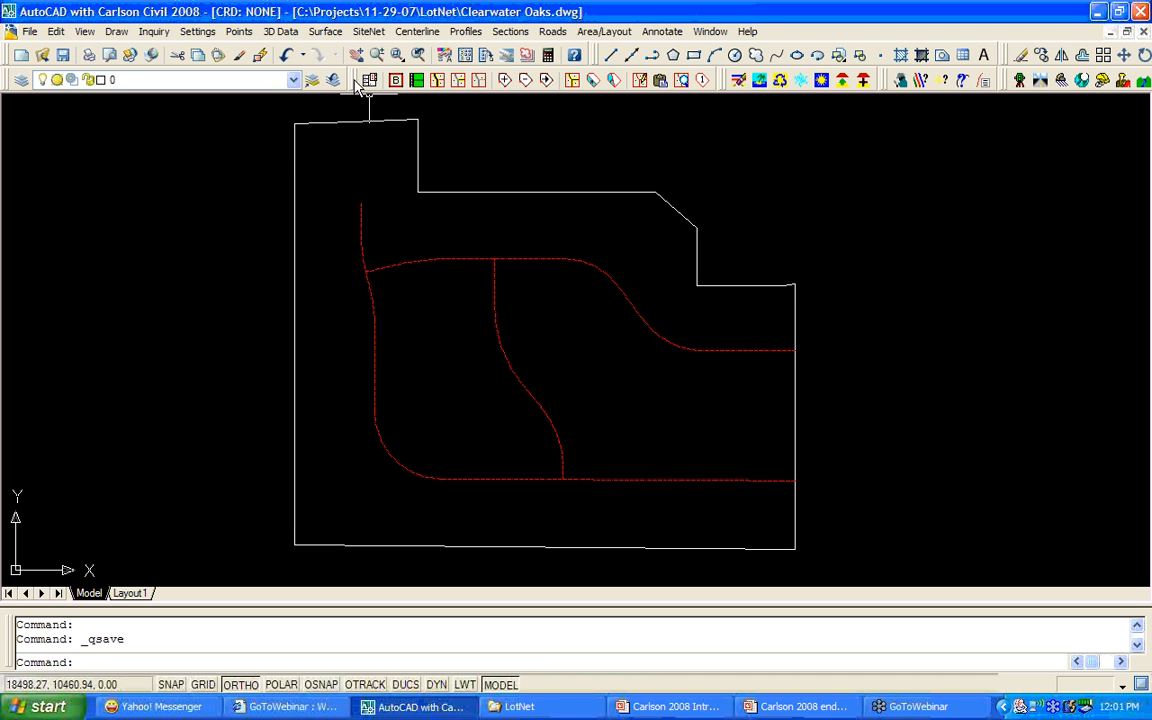
{"action": "left_click_drag", "start_coordinate": [357, 81], "coordinate": [362, 150]}
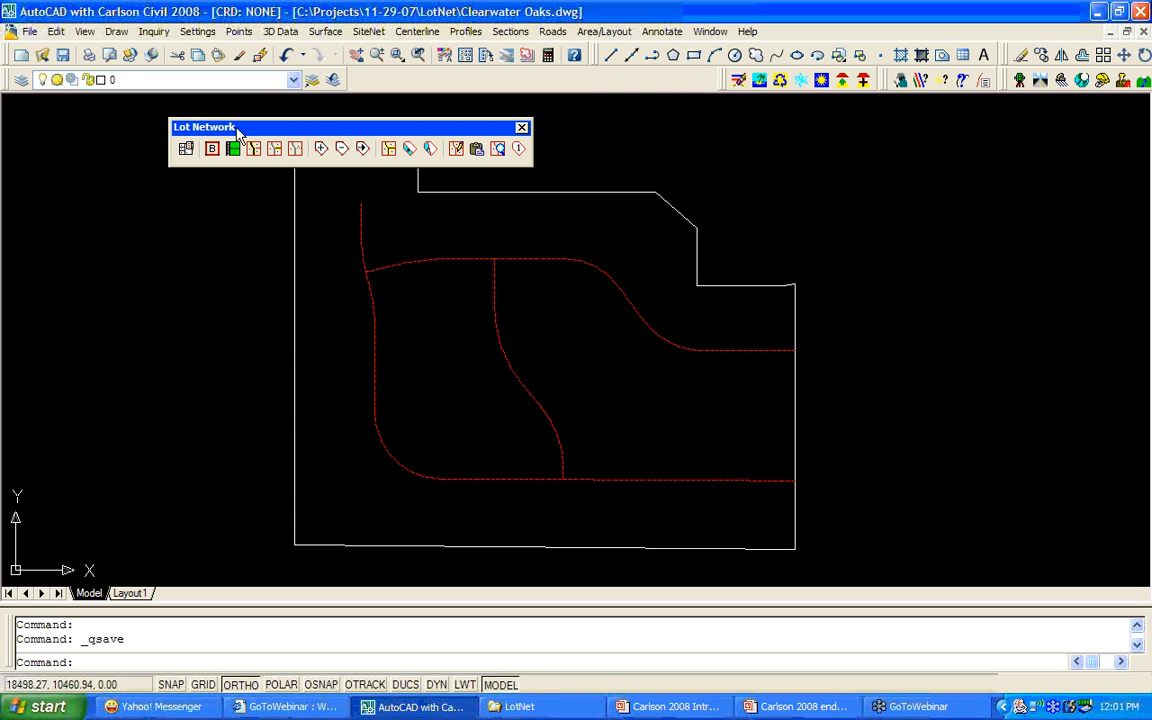
{"action": "mouse_move", "coordinate": [249, 131]}
{"action": "left_mouse_down"}
{"action": "mouse_move", "coordinate": [373, 128]}
{"action": "mouse_move", "coordinate": [432, 85]}
{"action": "mouse_move", "coordinate": [528, 88]}
{"action": "left_mouse_up"}
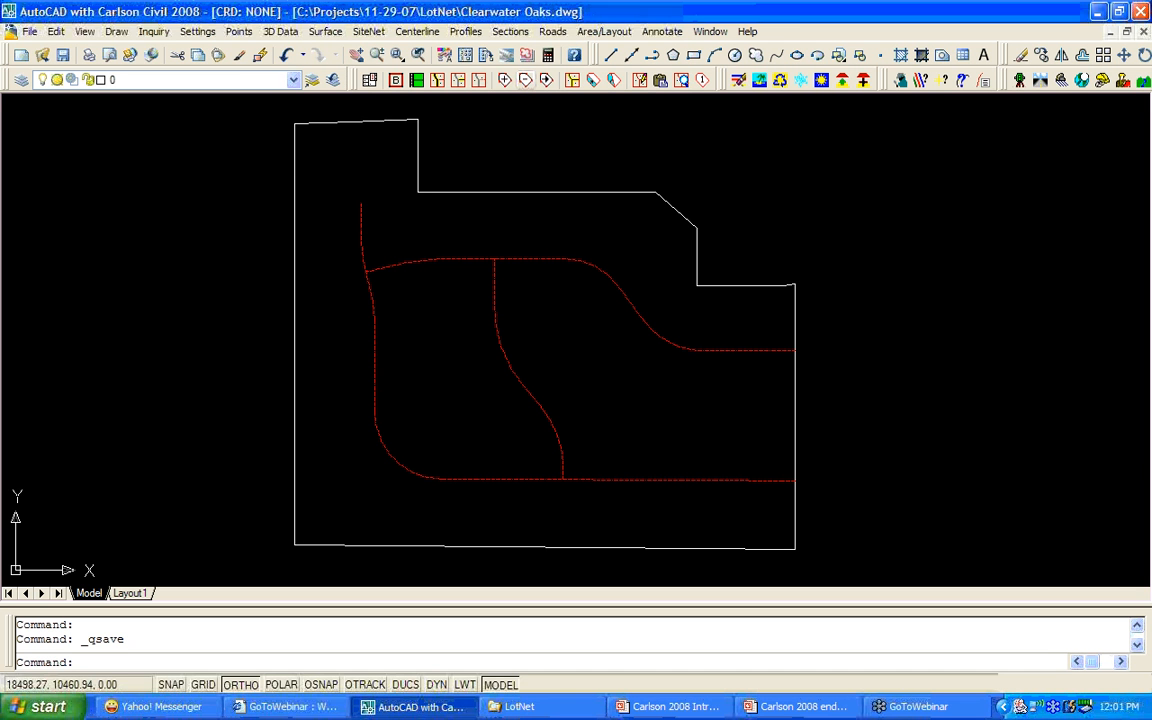
Open Clearwater Oaks.ltn in Lot Network Settings and review the line and arc label options.
{"action": "left_click", "coordinate": [371, 83]}
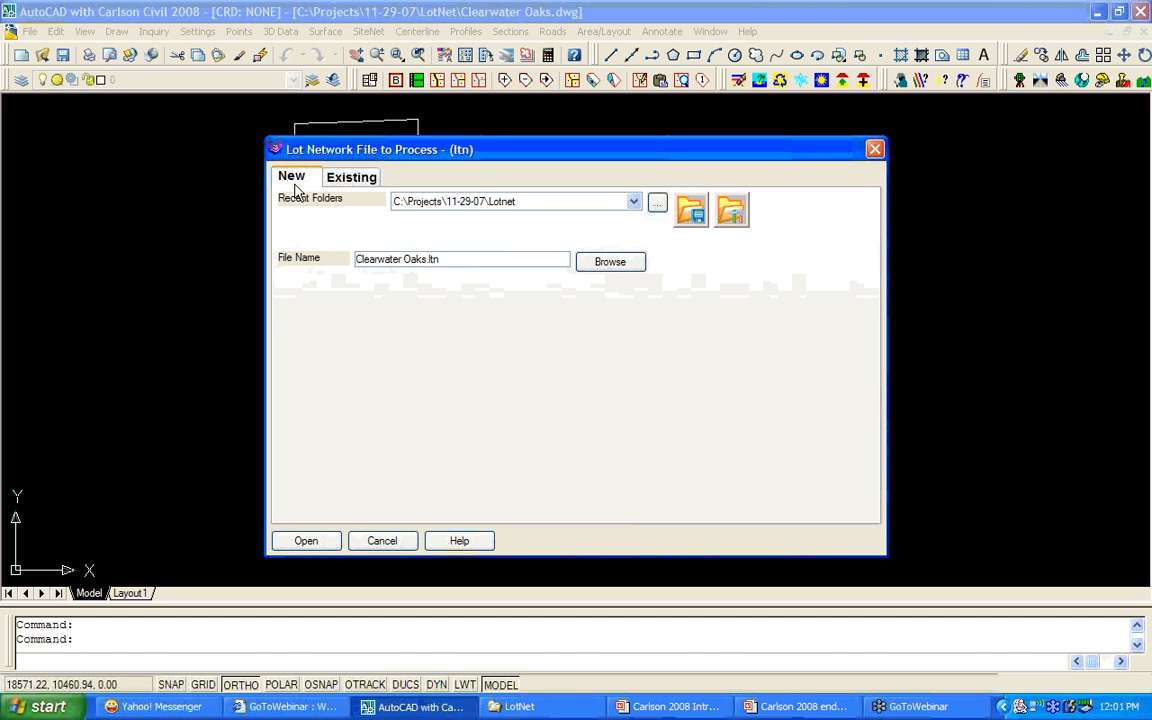
{"action": "left_click", "coordinate": [315, 549]}
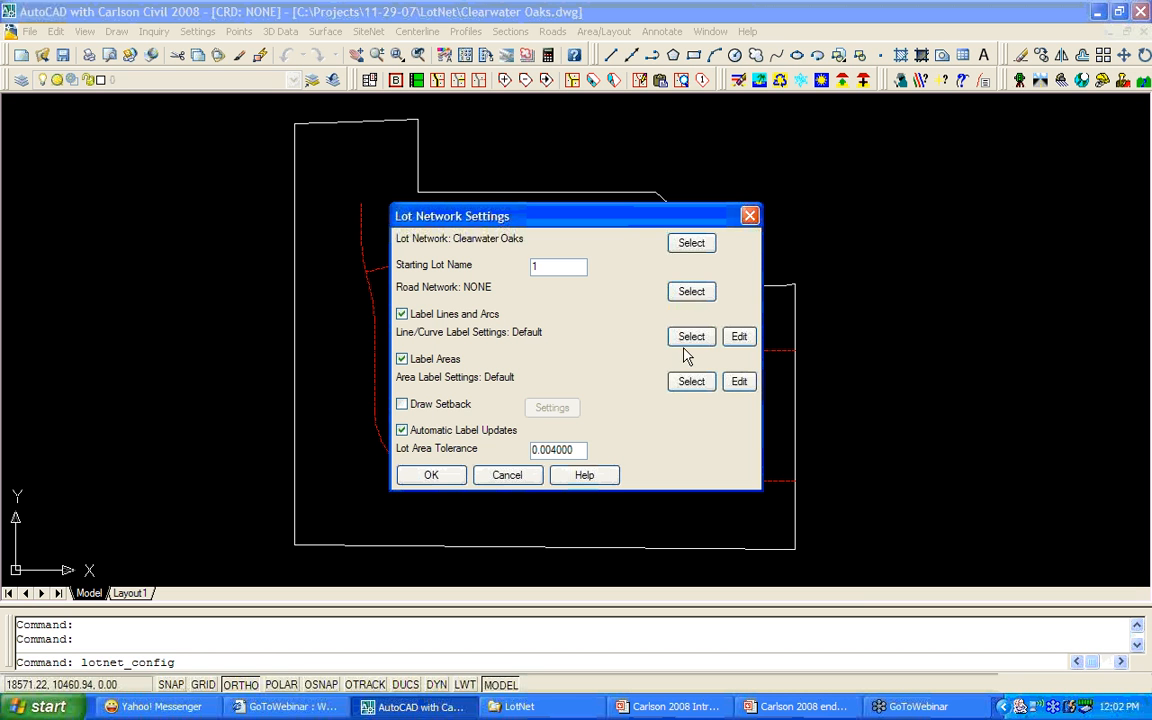
{"action": "left_click", "coordinate": [739, 337]}
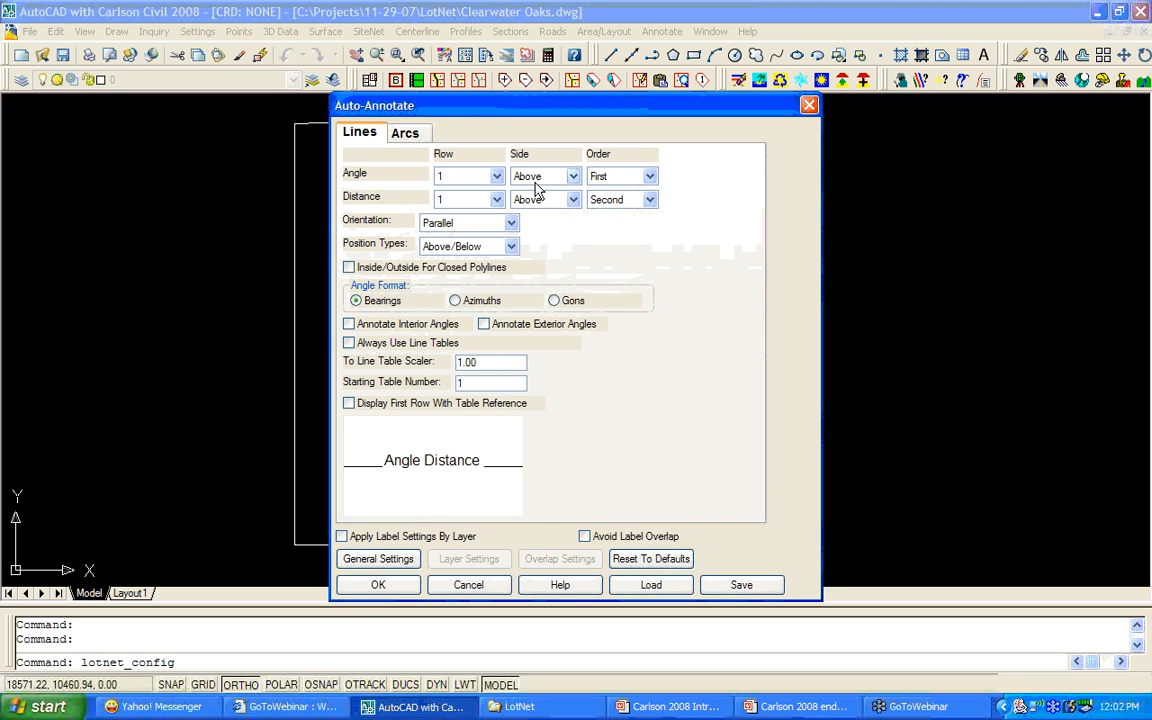
{"action": "left_click", "coordinate": [408, 134]}
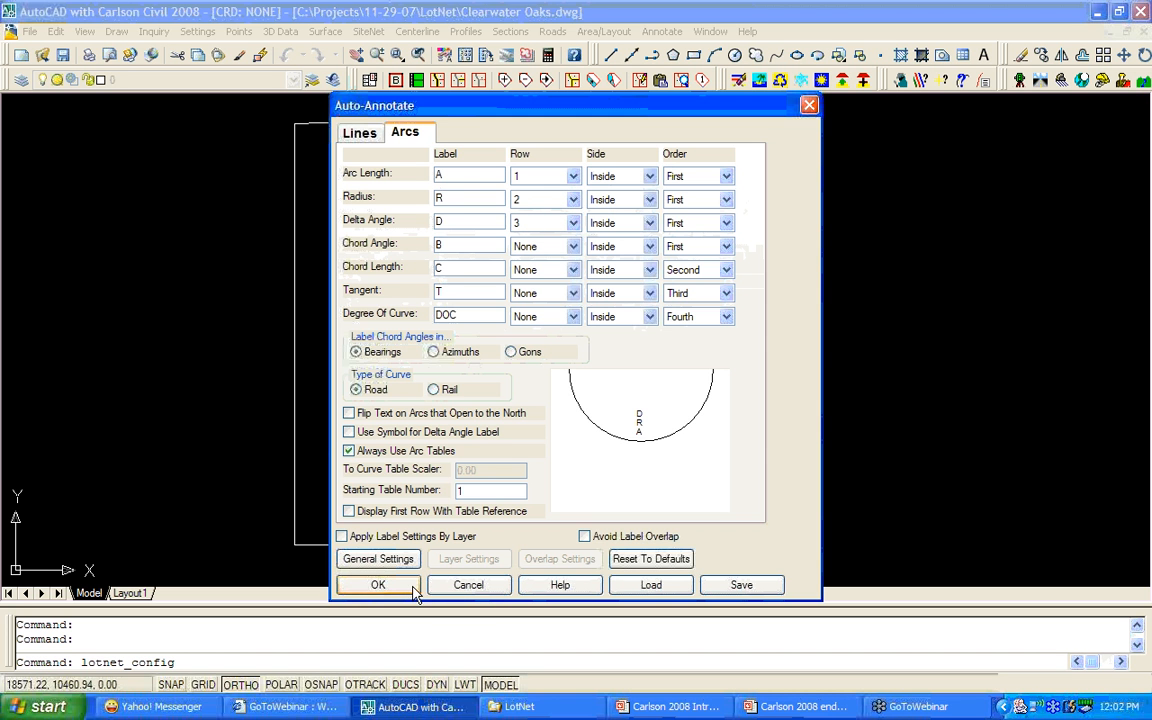
{"action": "left_click", "coordinate": [378, 585]}
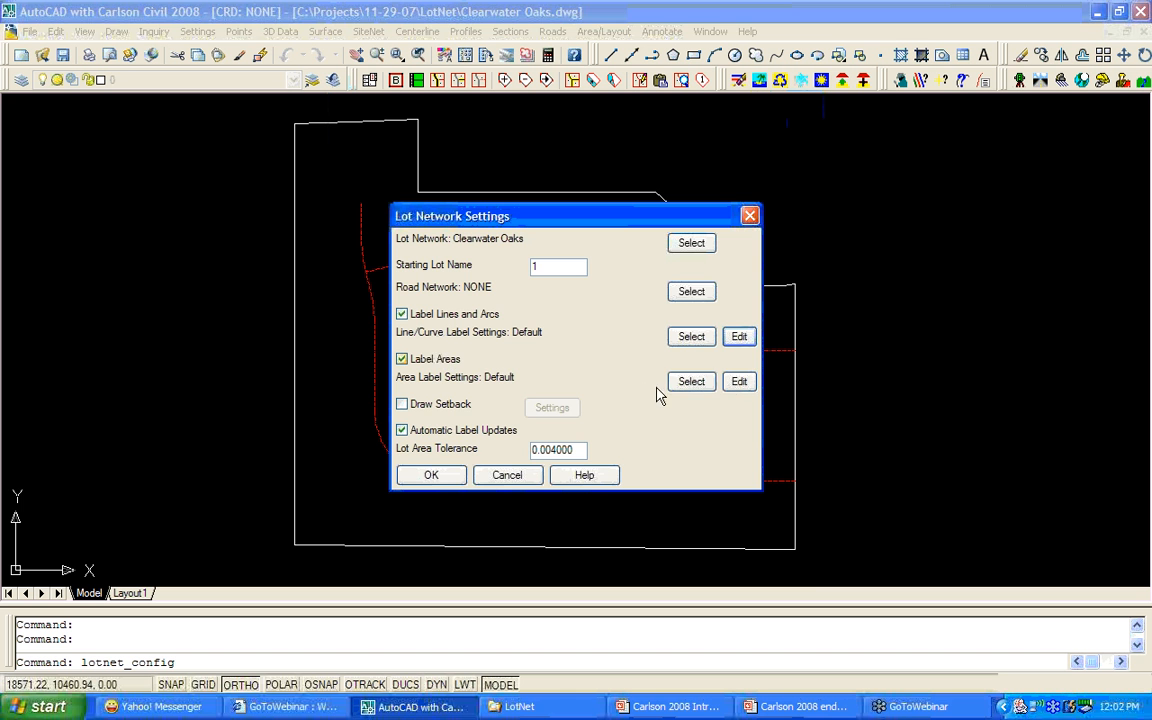
Accept the area labels, enable Draw Setback with 20 front, 10 side, 10 back, and apply settings.
{"action": "left_click", "coordinate": [741, 388]}
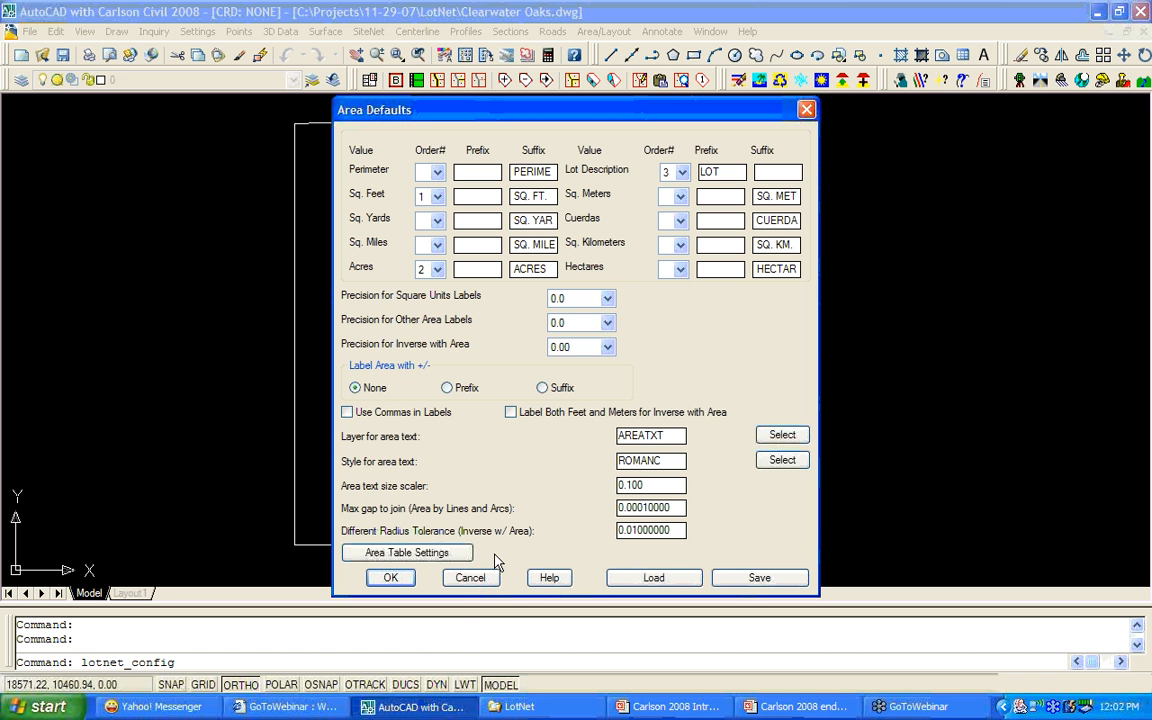
{"action": "left_click", "coordinate": [392, 579]}
{"action": "left_click", "coordinate": [406, 404]}
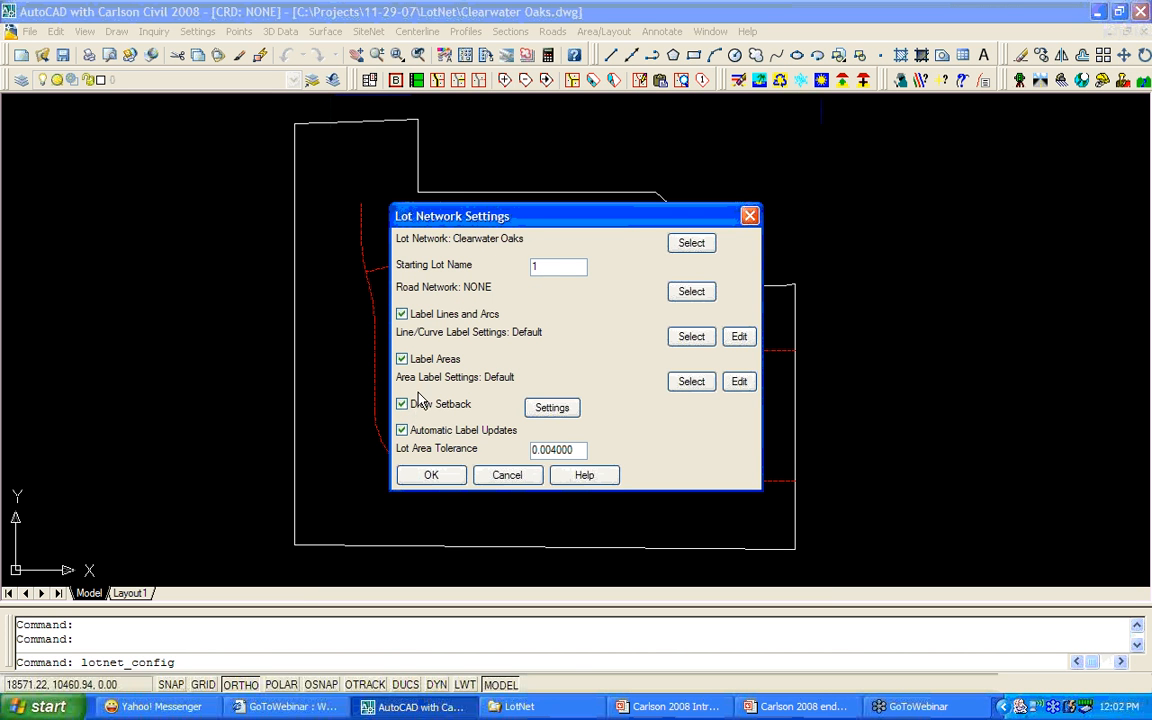
{"action": "left_click", "coordinate": [565, 413]}
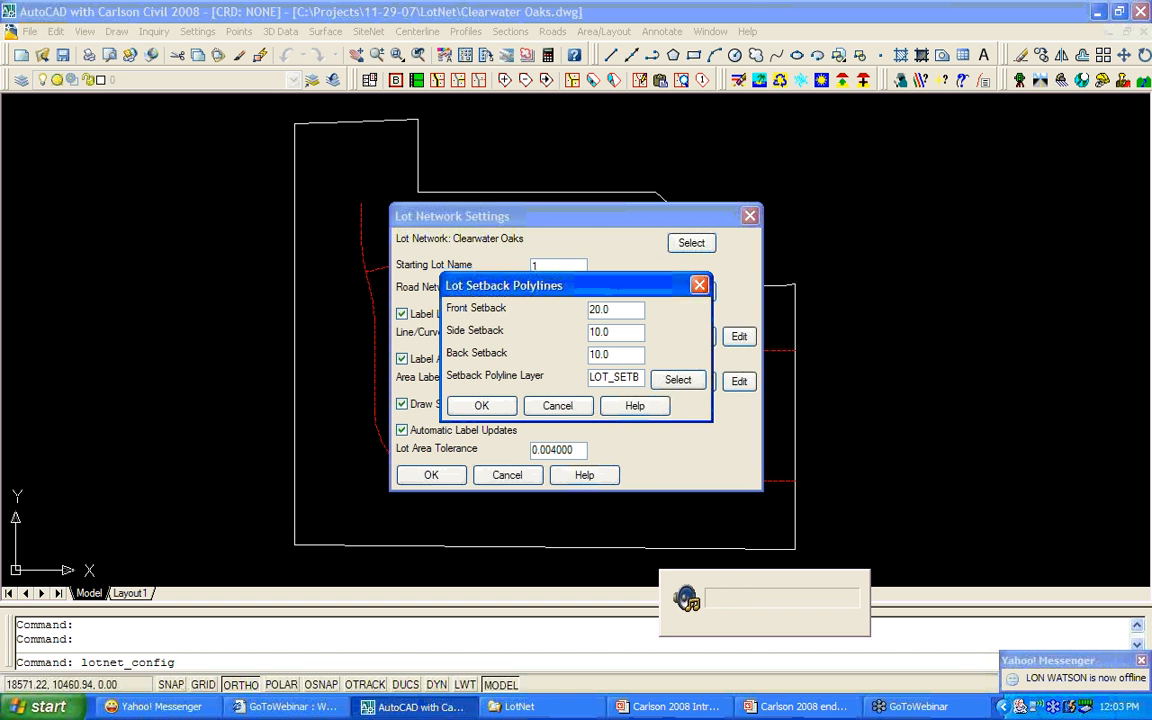
{"action": "left_click", "coordinate": [482, 406]}
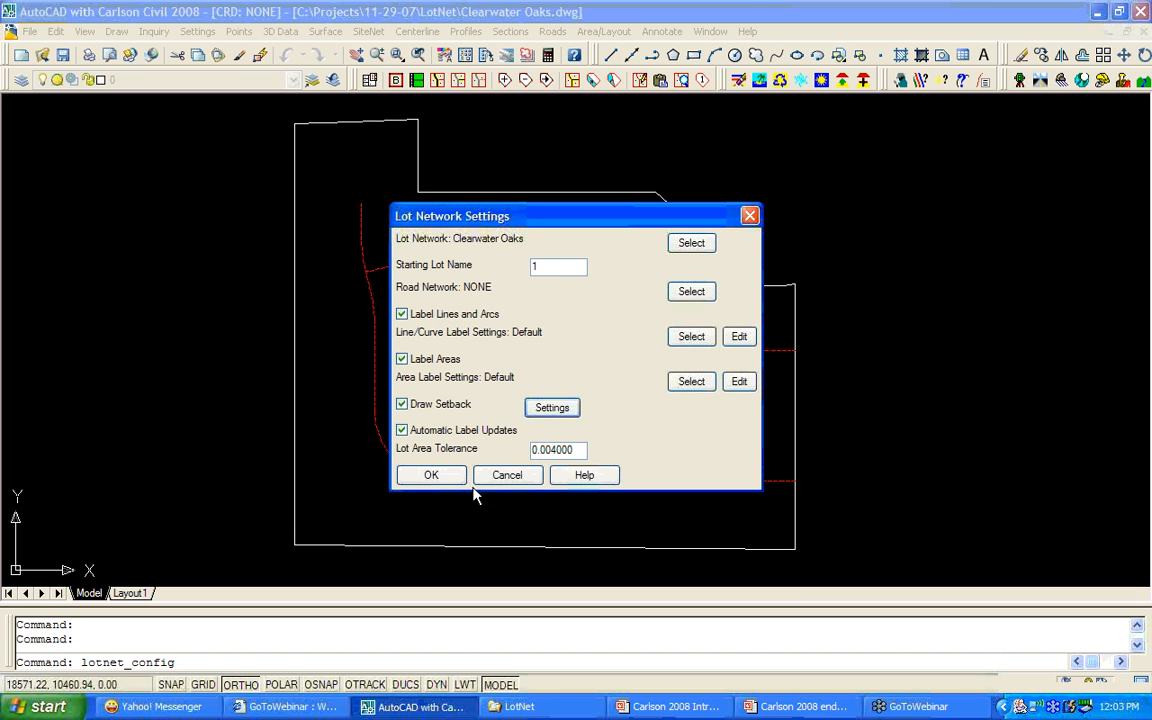
{"action": "left_click", "coordinate": [433, 476]}
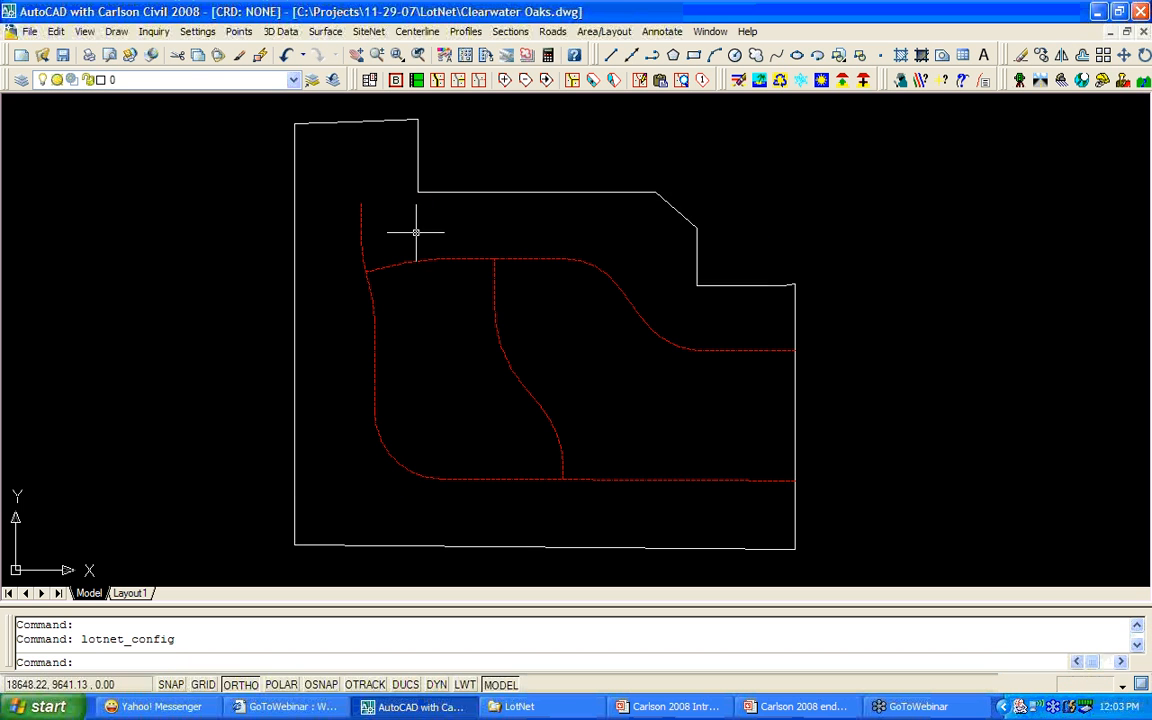
Pick the white perimeter polyline as the lot network boundary.
{"action": "left_click", "coordinate": [396, 86]}
{"action": "left_click", "coordinate": [381, 121]}
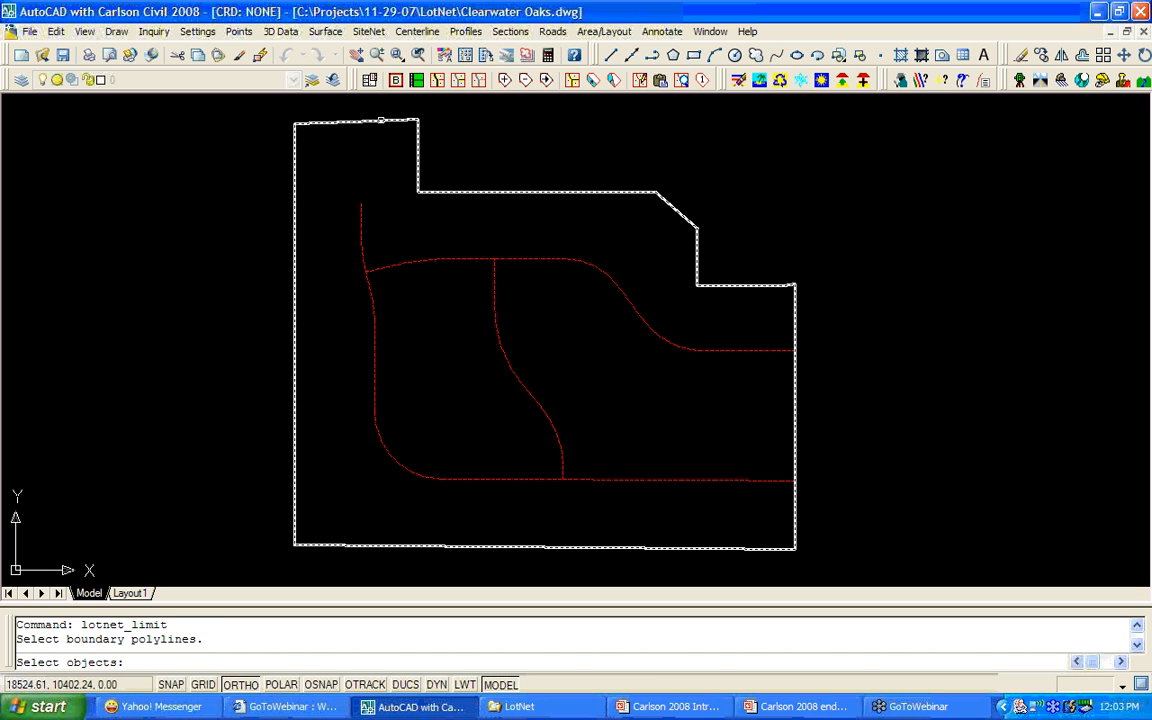
{"action": "key", "text": "Return"}
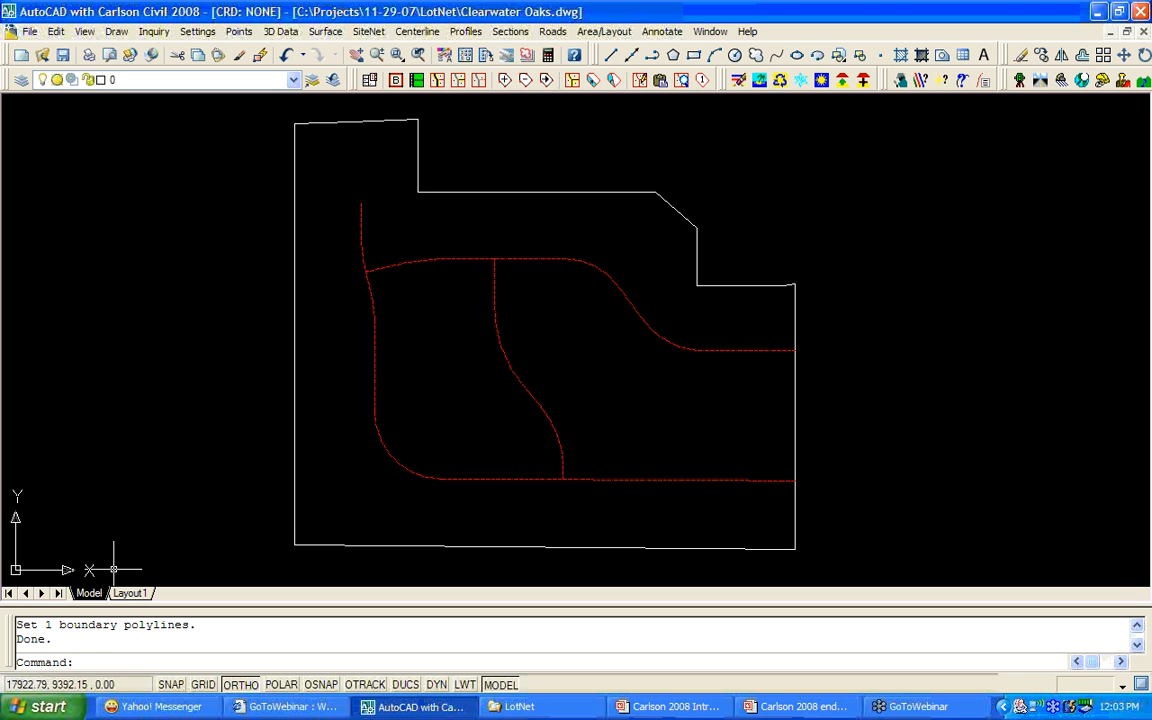
Create a new road network file named Lots.
{"action": "left_click", "coordinate": [420, 87]}
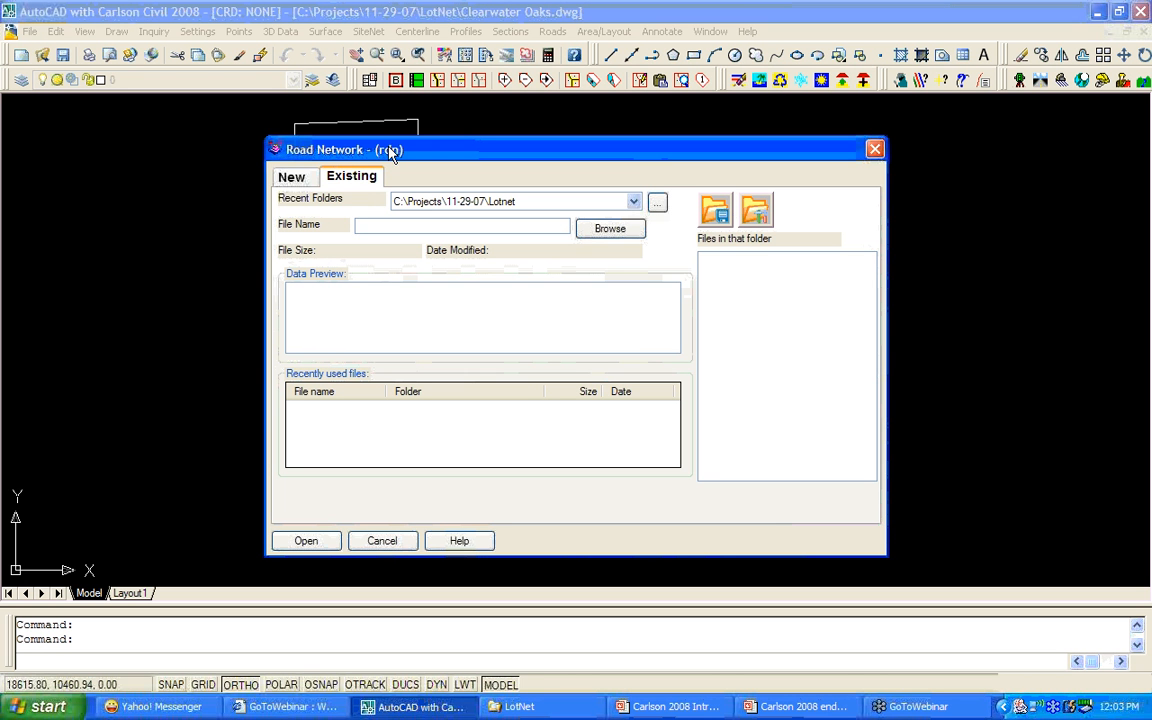
{"action": "left_click", "coordinate": [292, 177]}
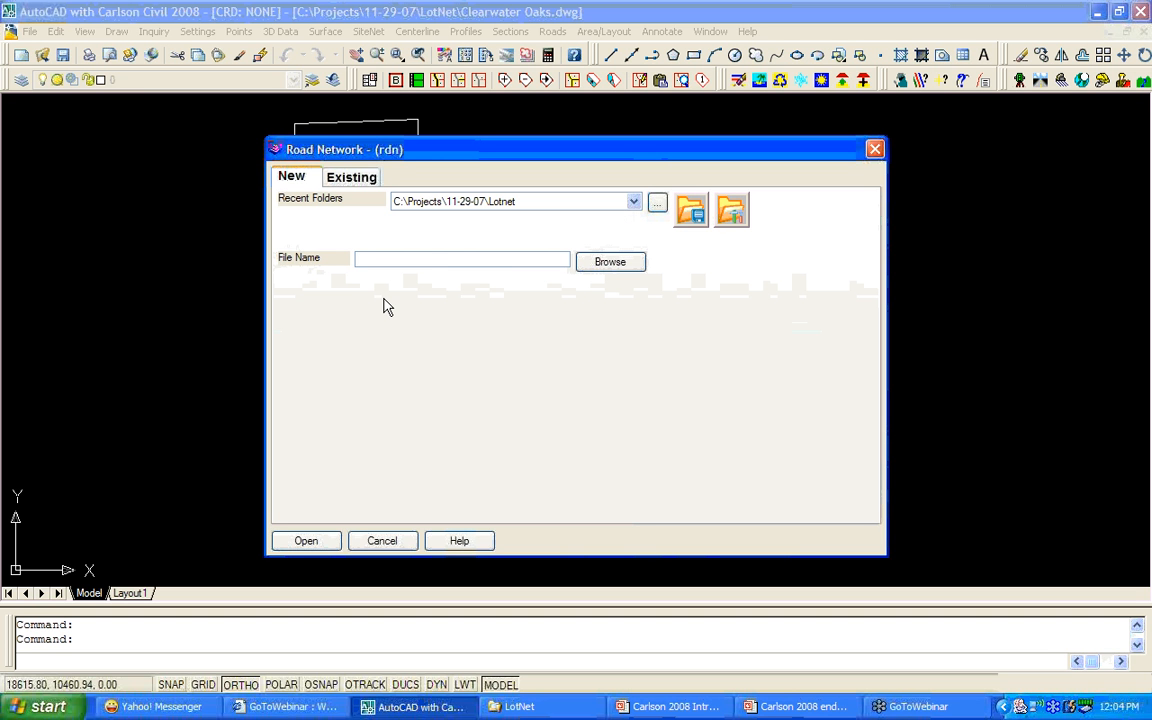
{"action": "type", "text": "Lots"}
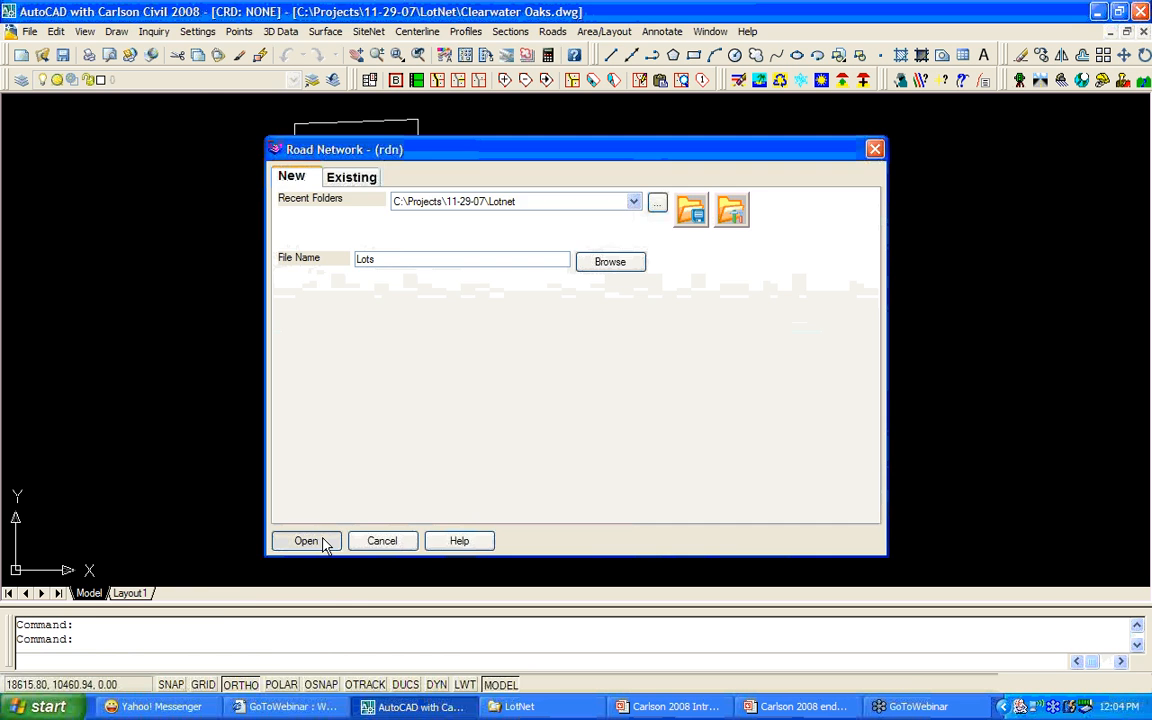
{"action": "left_click", "coordinate": [307, 541]}
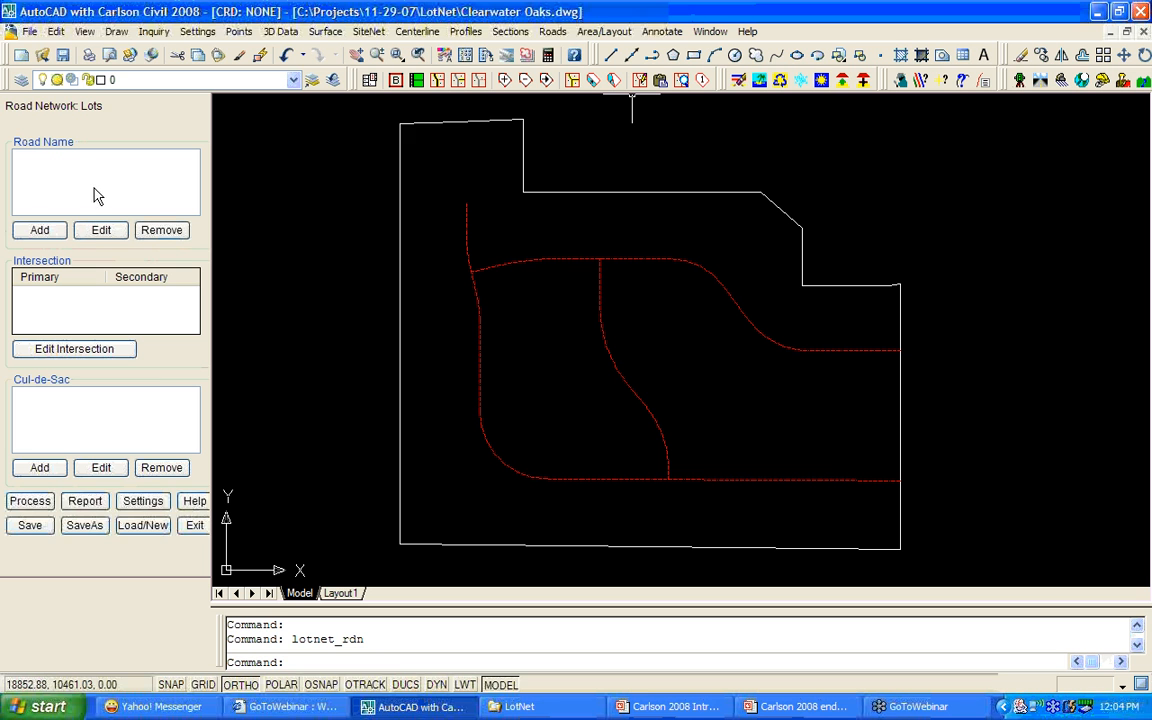
Change the side intersection radius to 25 and leave updated-centerline processing on Prompt.
{"action": "left_click", "coordinate": [143, 502]}
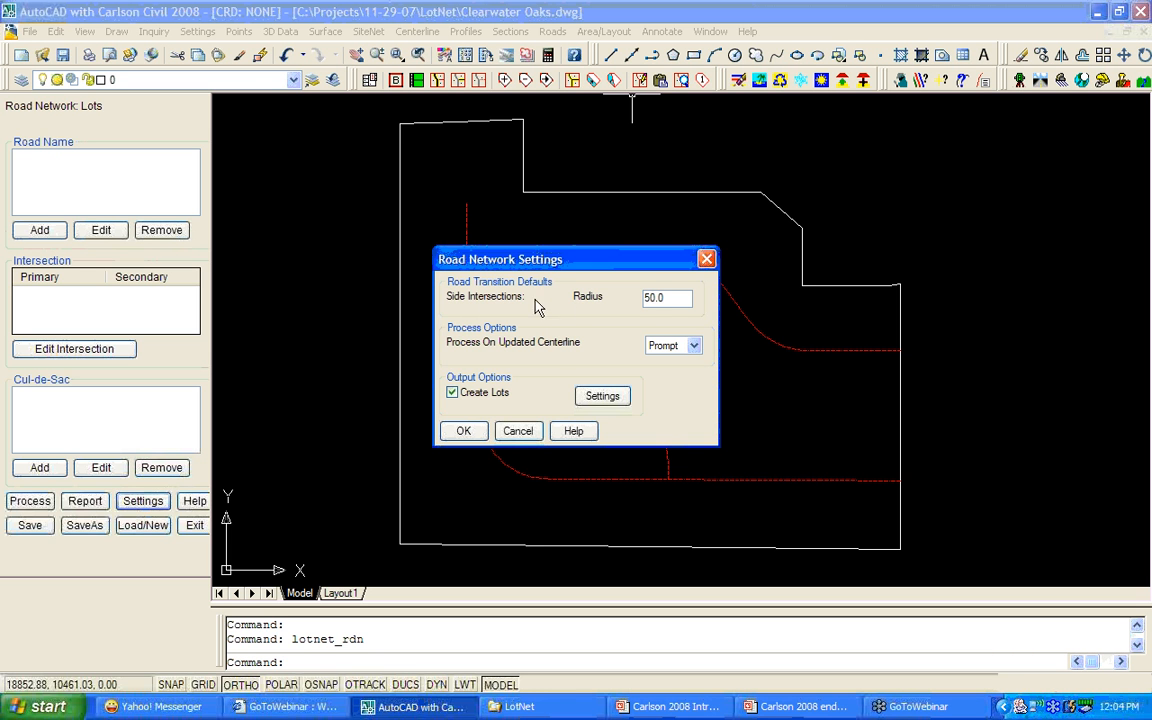
{"action": "double_click", "coordinate": [668, 298]}
{"action": "type", "text": "25"}
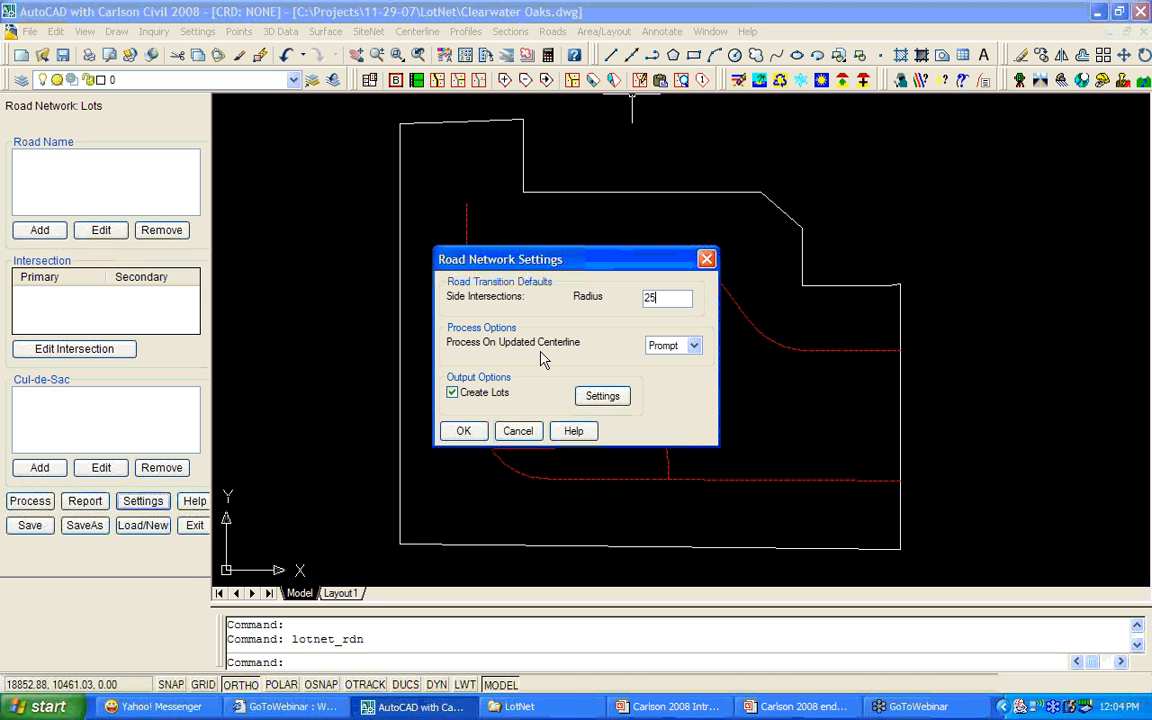
{"action": "left_click", "coordinate": [694, 346]}
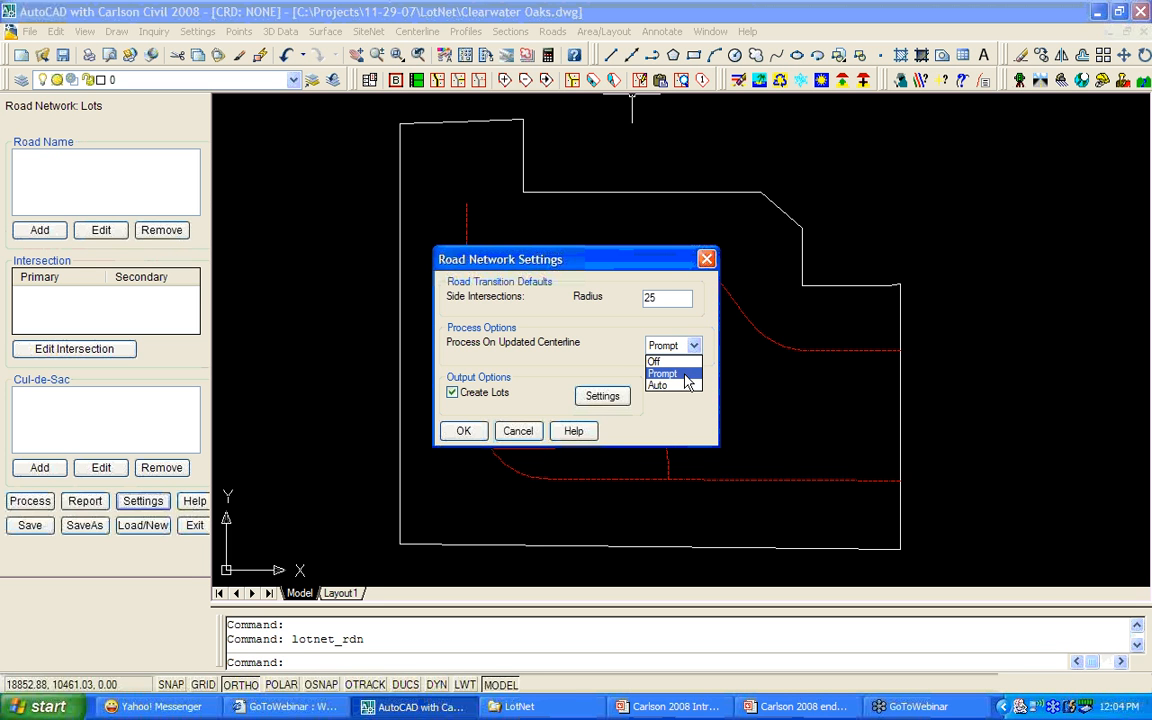
{"action": "left_click", "coordinate": [672, 373]}
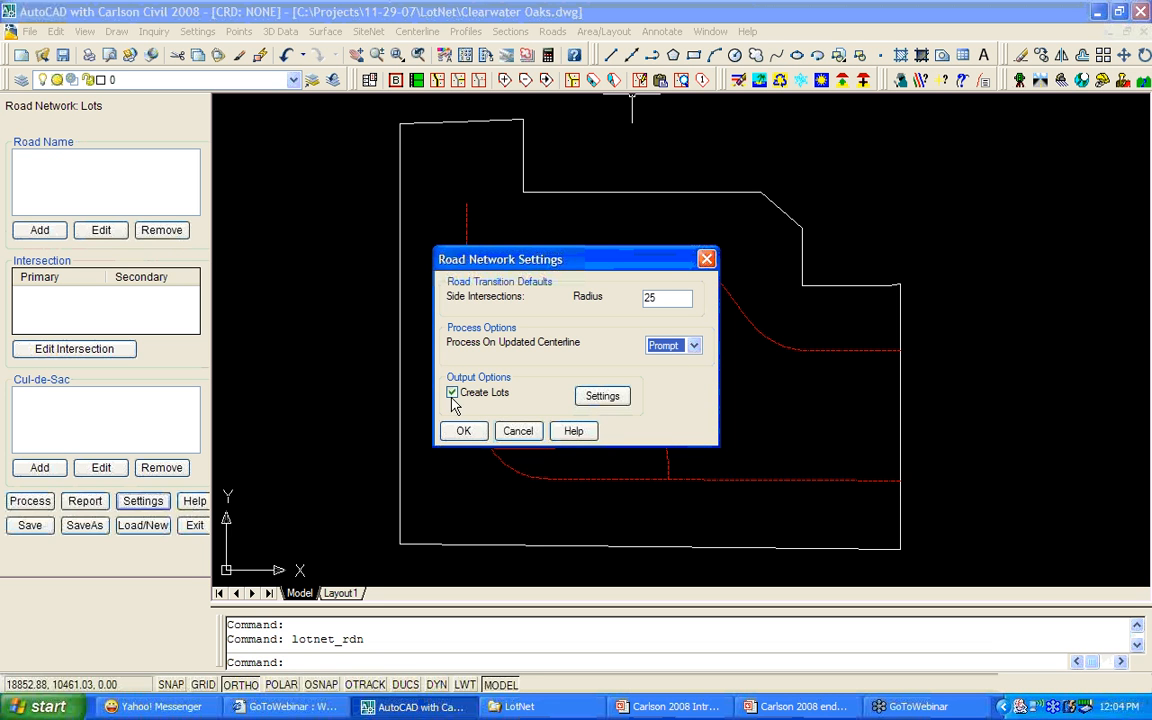
In Create Lot Settings, change the target lot area from 19000 to 15000 S.F.
{"action": "left_click", "coordinate": [603, 397]}
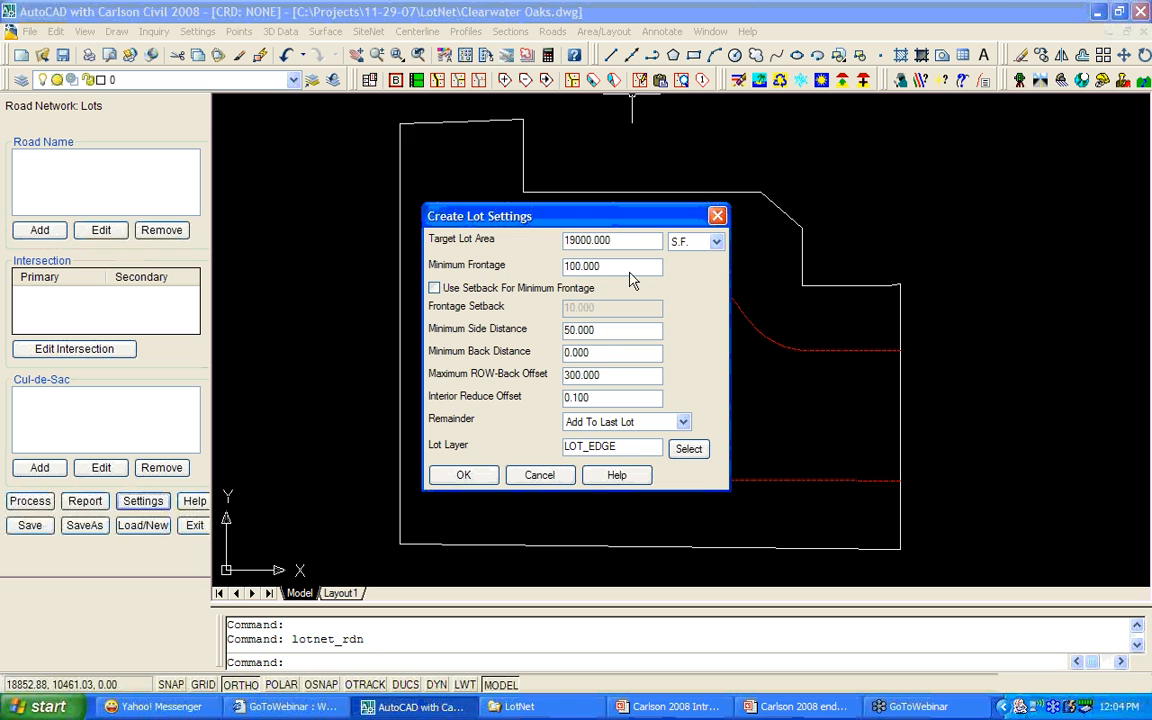
{"action": "left_click_drag", "start_coordinate": [615, 242], "coordinate": [545, 240]}
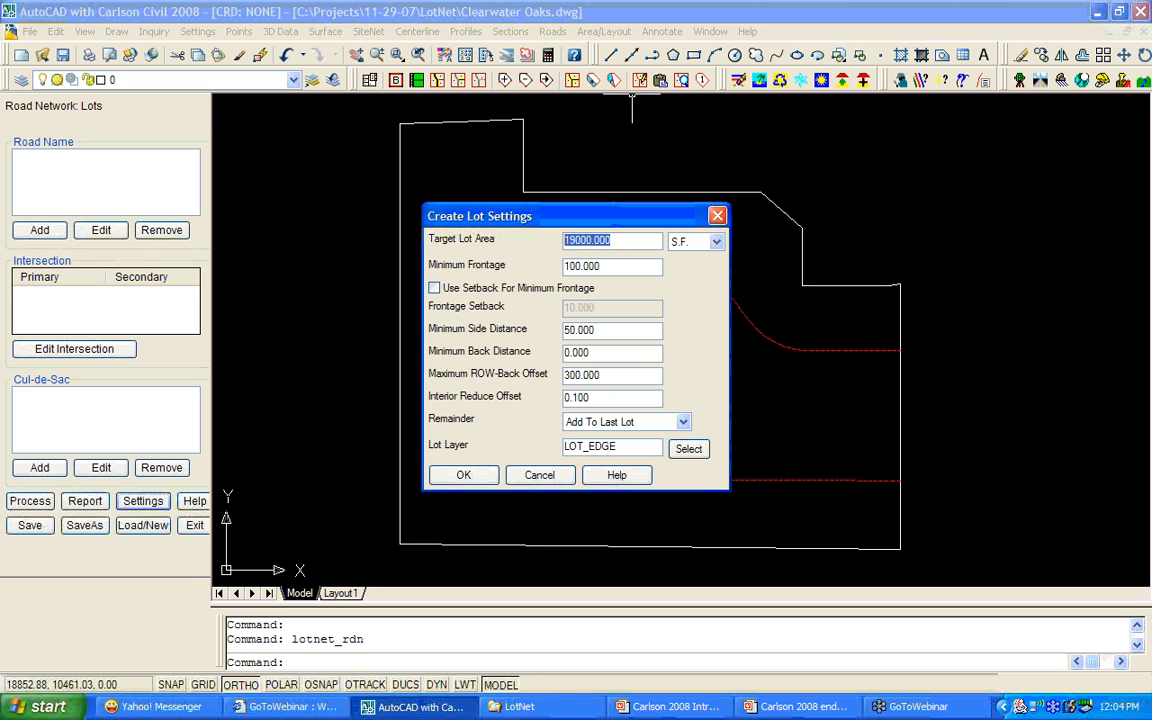
{"action": "type", "text": "15000"}
Toggle Use Setback For Minimum Frontage on and back off, keeping 100 frontage, and review remaining distances.
{"action": "left_click_drag", "start_coordinate": [603, 265], "coordinate": [564, 265]}
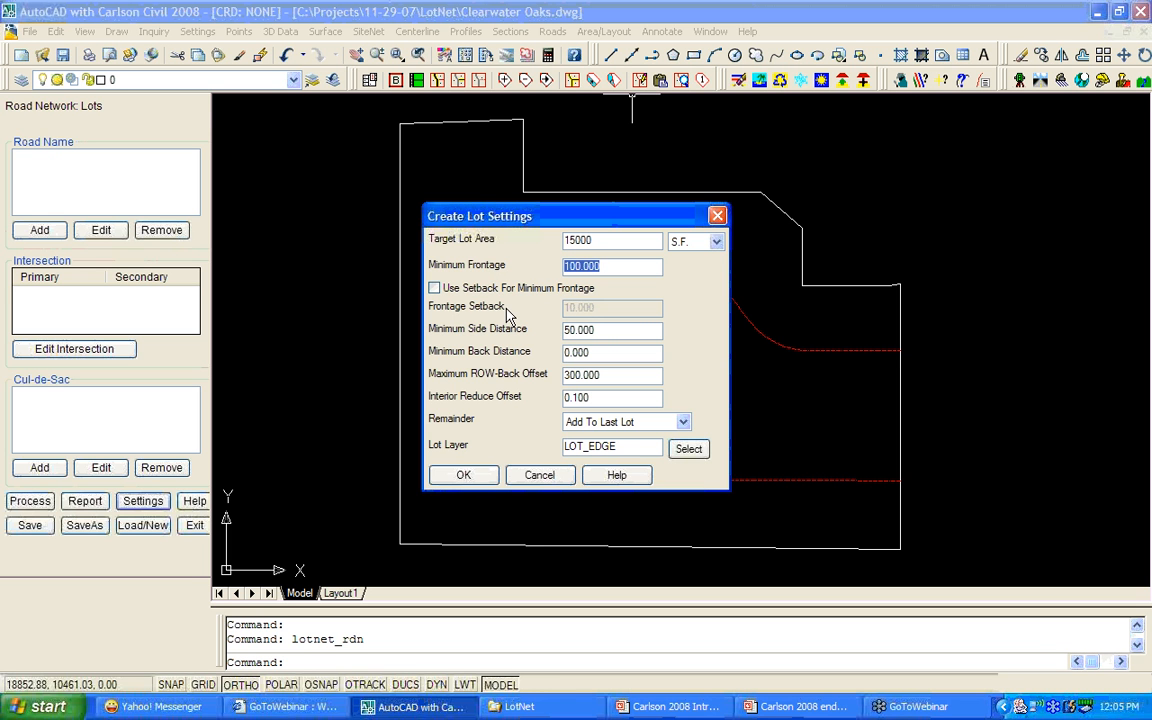
{"action": "left_click", "coordinate": [435, 289]}
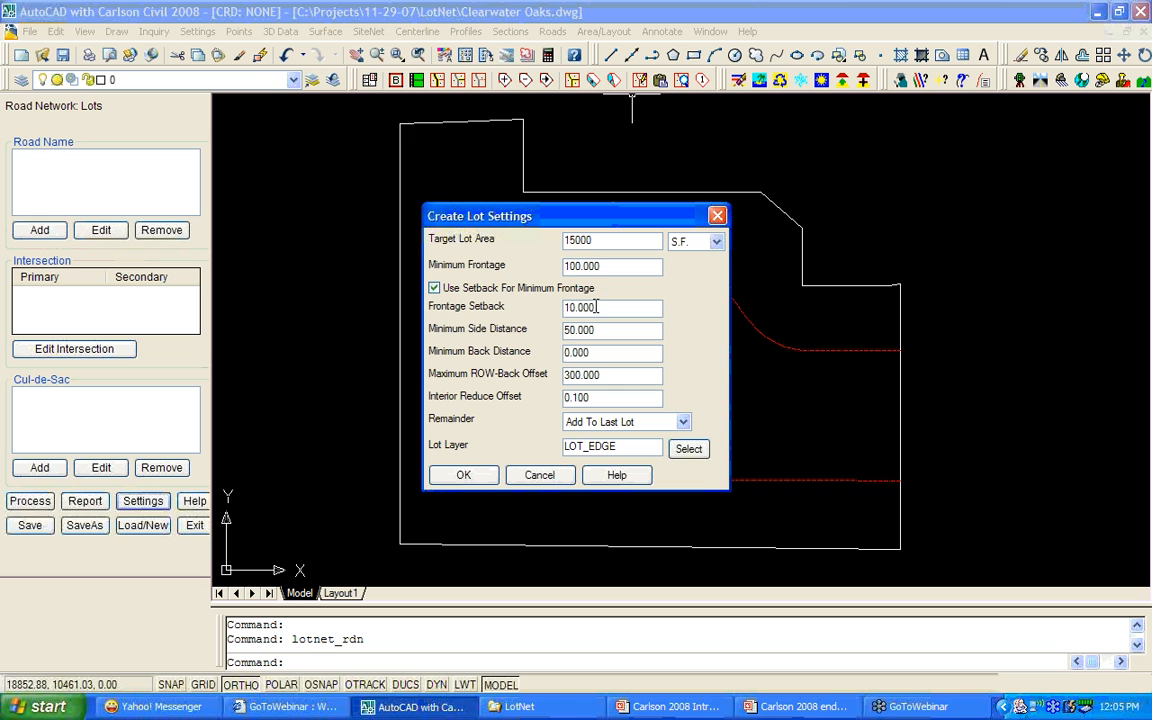
{"action": "left_click_drag", "start_coordinate": [609, 265], "coordinate": [563, 266]}
{"action": "left_click", "coordinate": [435, 288]}
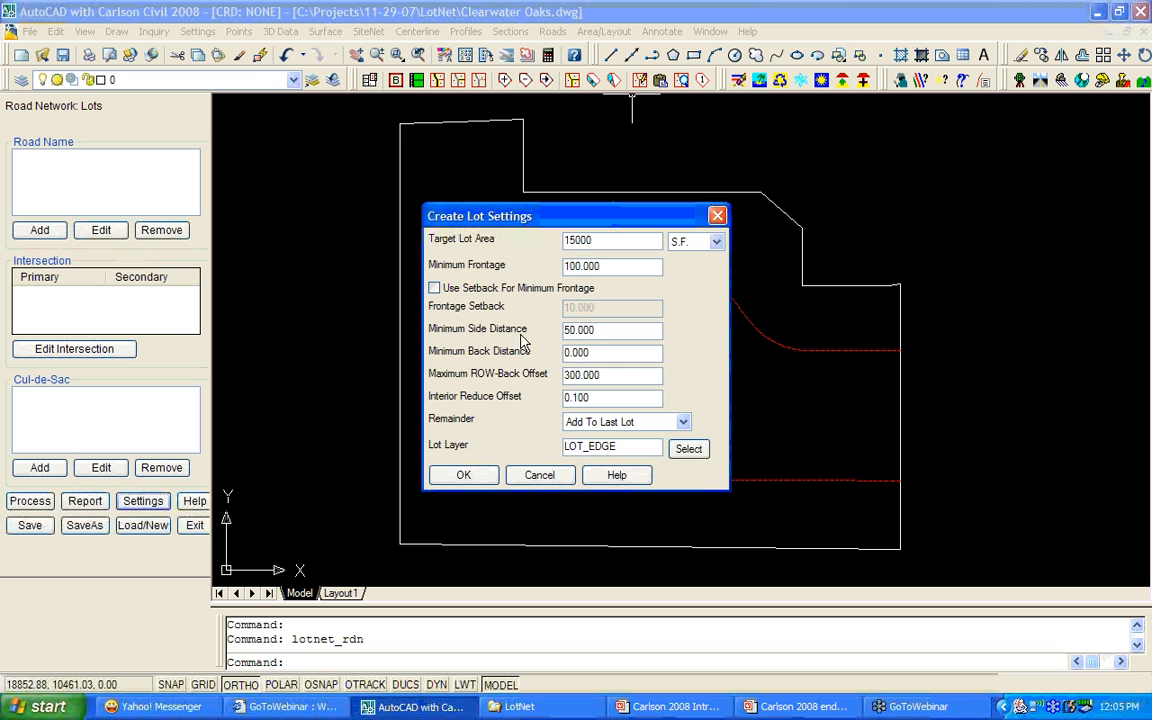
{"action": "left_click_drag", "start_coordinate": [598, 331], "coordinate": [561, 332]}
{"action": "key", "text": "Tab"}
{"action": "left_click_drag", "start_coordinate": [603, 376], "coordinate": [560, 374]}
Set the remainder to Add To Last Lot, keep S.F. units, and accept both settings dialogs.
{"action": "left_click", "coordinate": [683, 421]}
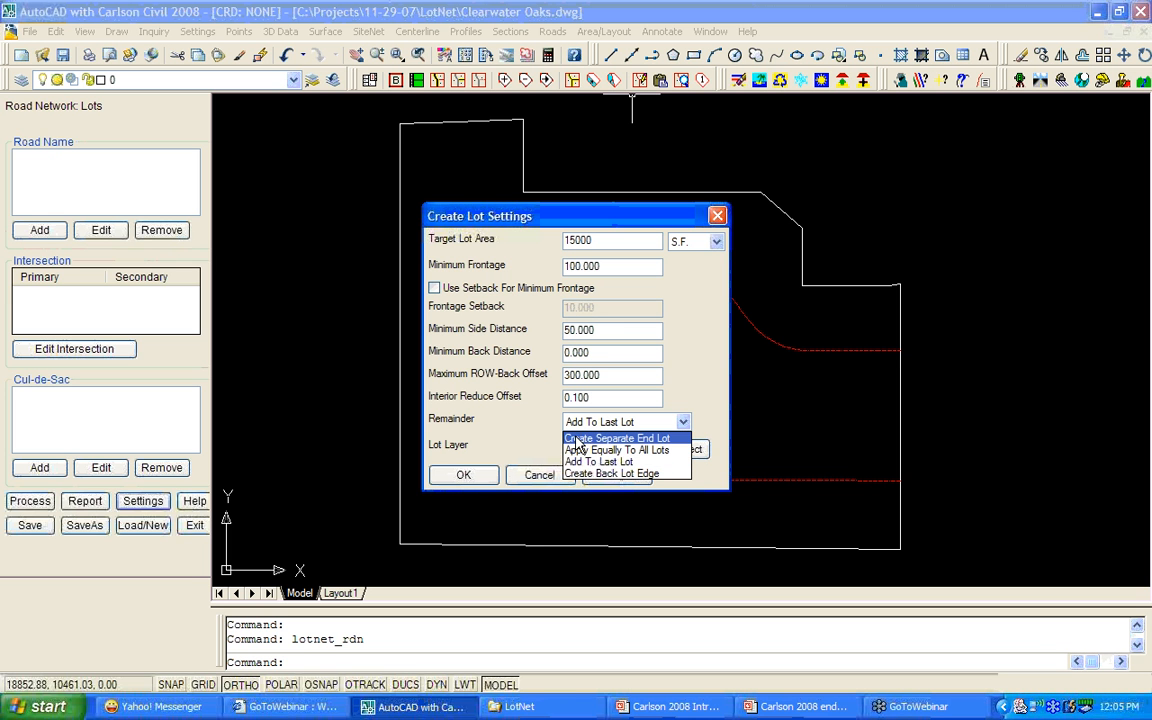
{"action": "left_click", "coordinate": [627, 463]}
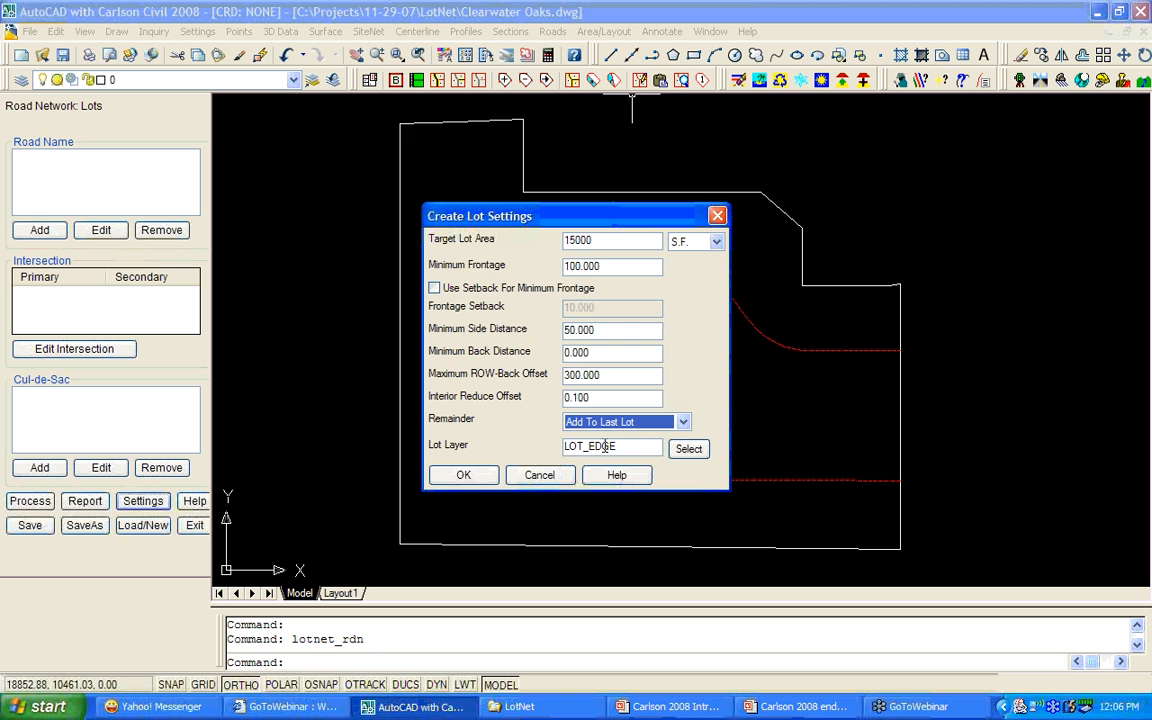
{"action": "left_click_drag", "start_coordinate": [617, 446], "coordinate": [565, 446]}
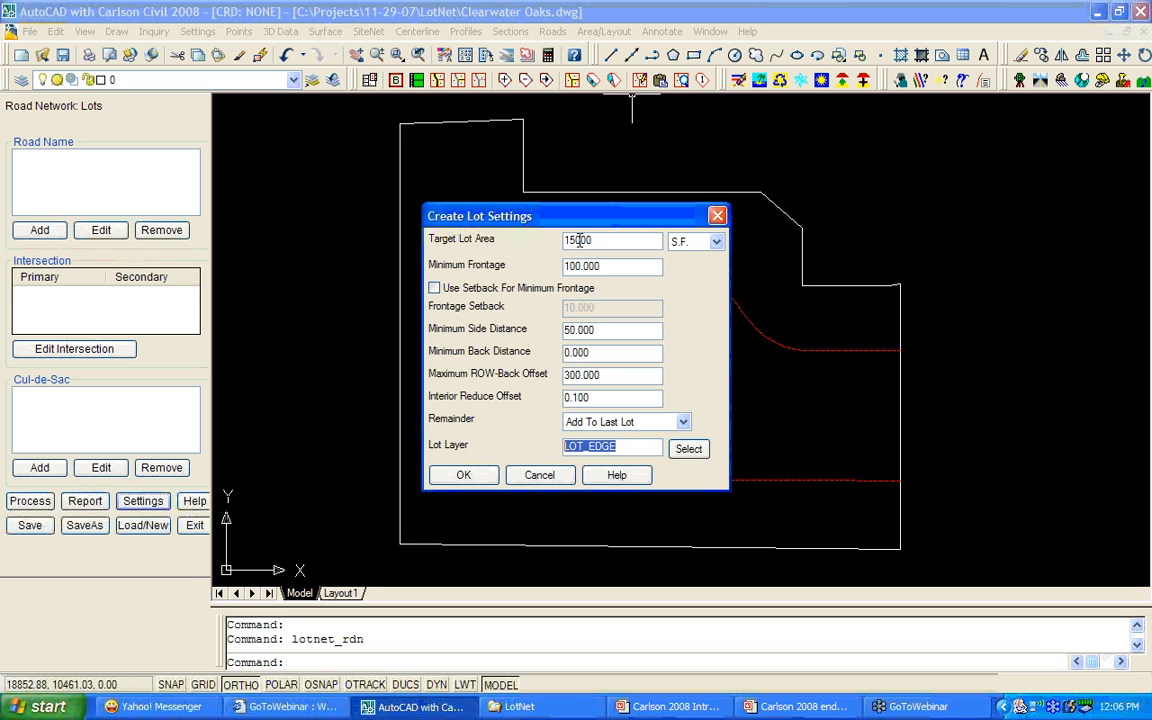
{"action": "left_click", "coordinate": [716, 243]}
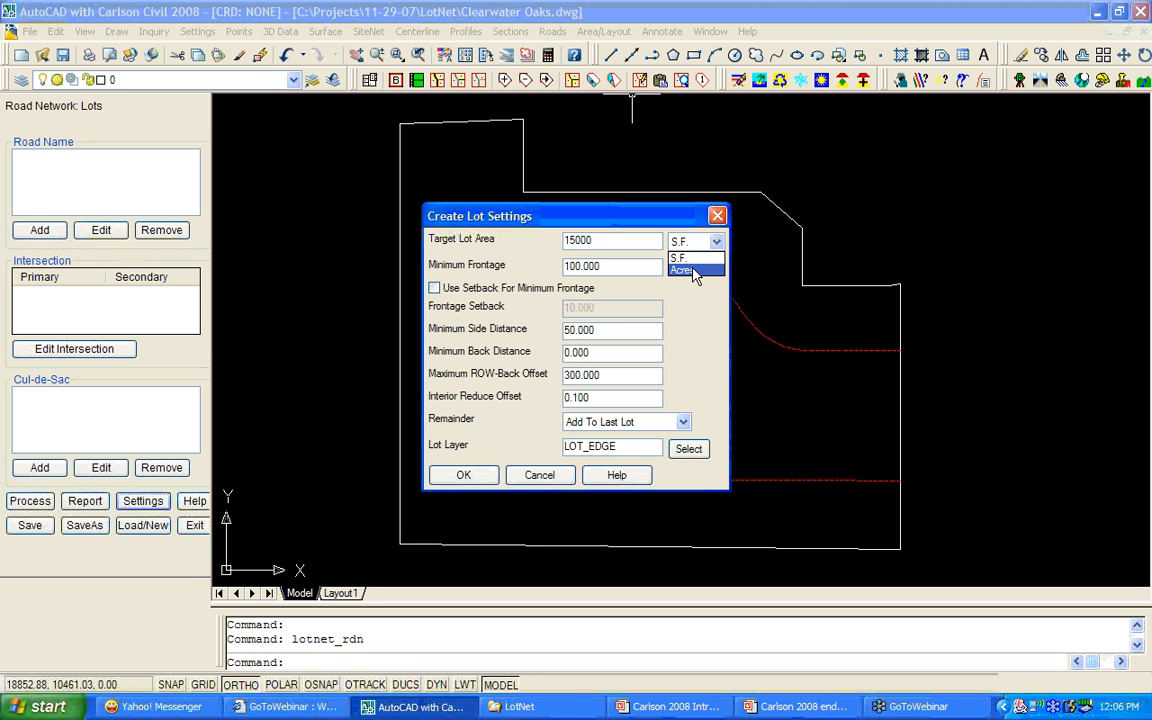
{"action": "left_click", "coordinate": [463, 475]}
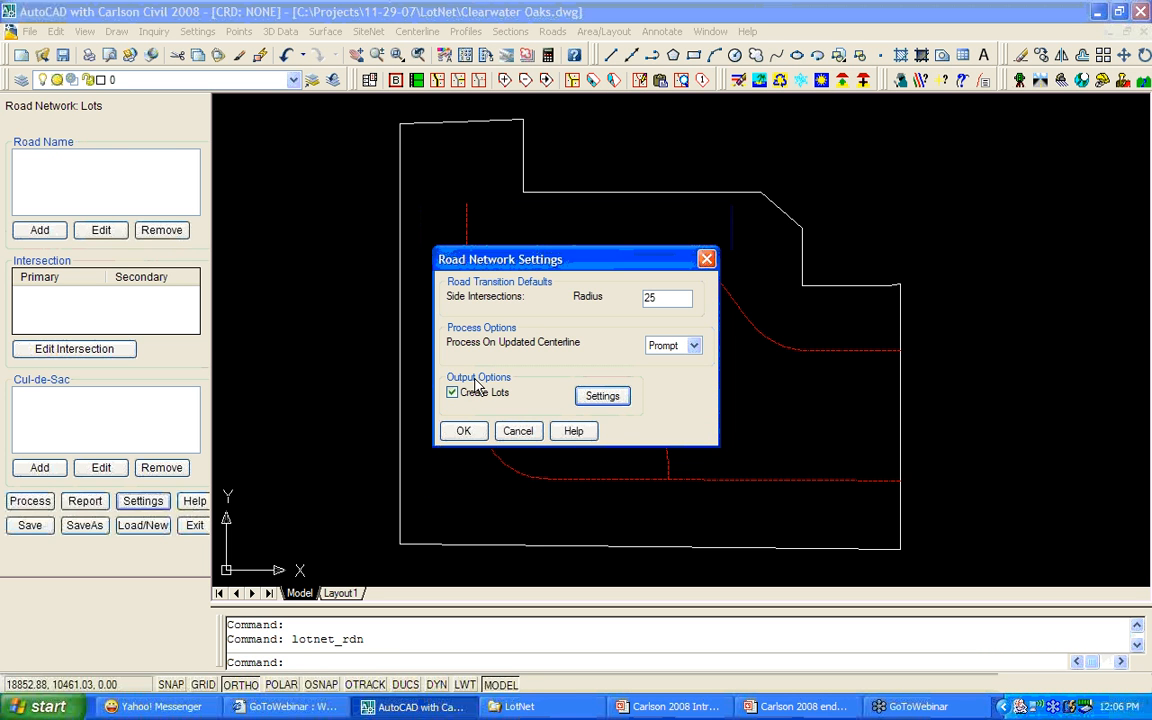
{"action": "left_click", "coordinate": [463, 432]}
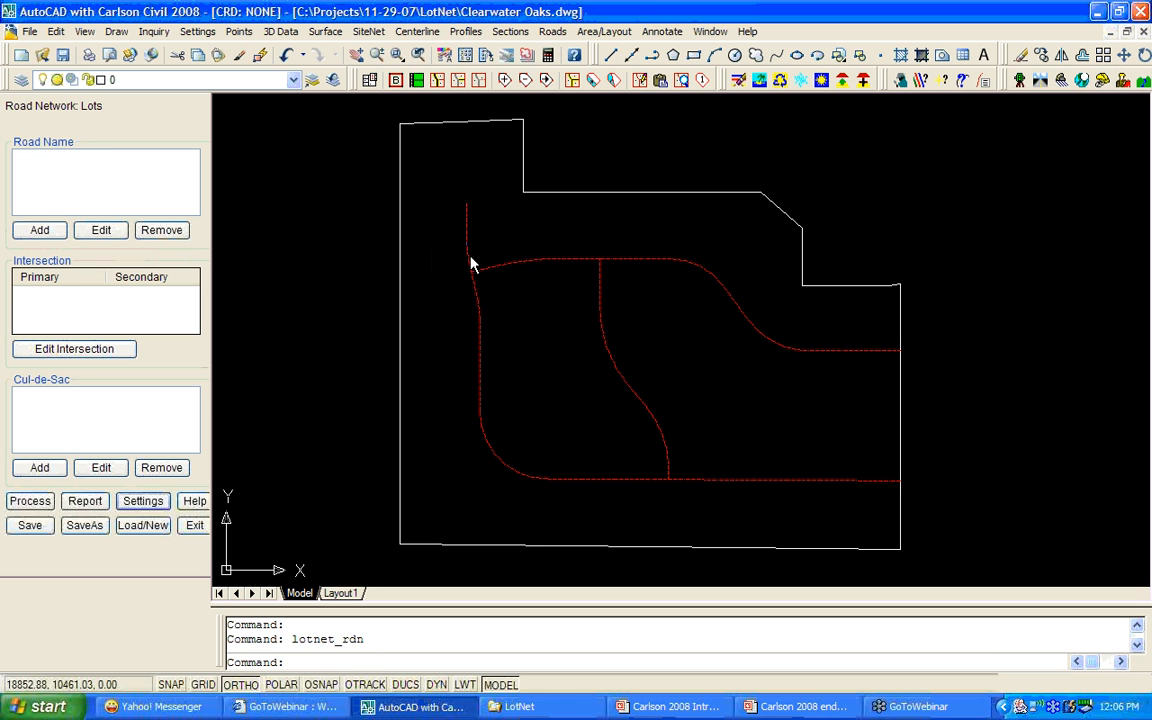
Add the L-shaped left-and-bottom centerline as road RD1 with centerline file RD1.
{"action": "left_click", "coordinate": [40, 231]}
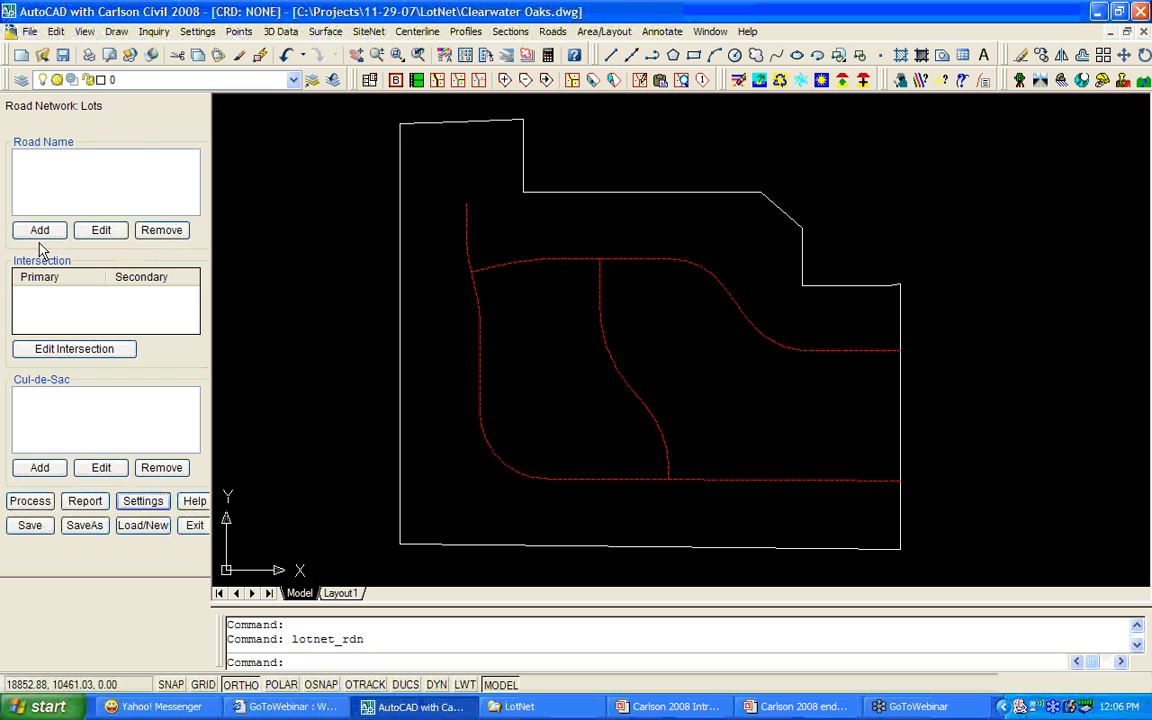
{"action": "left_click", "coordinate": [40, 231]}
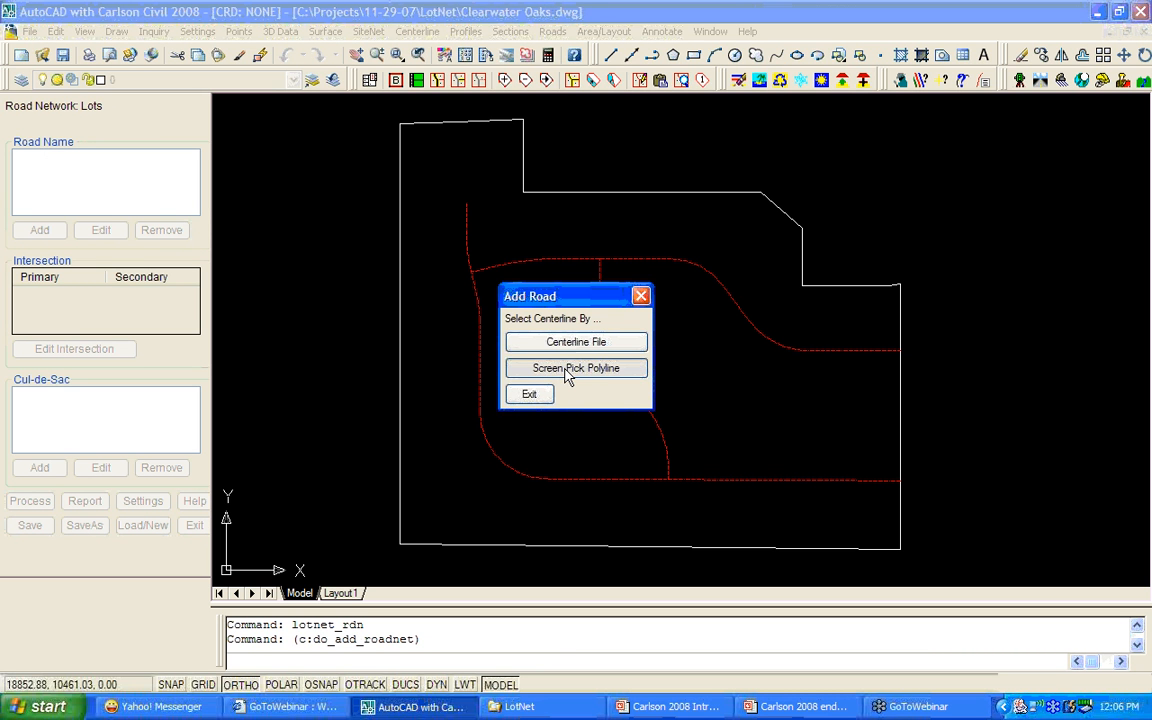
{"action": "left_click", "coordinate": [567, 369]}
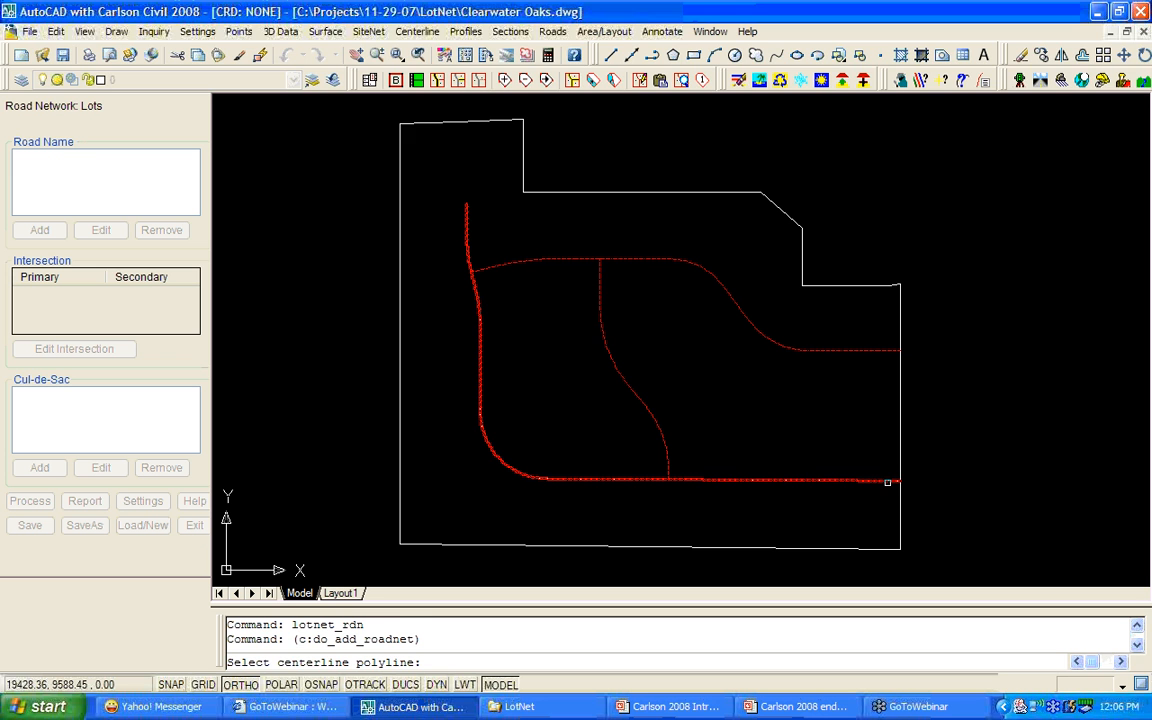
{"action": "left_click", "coordinate": [887, 481]}
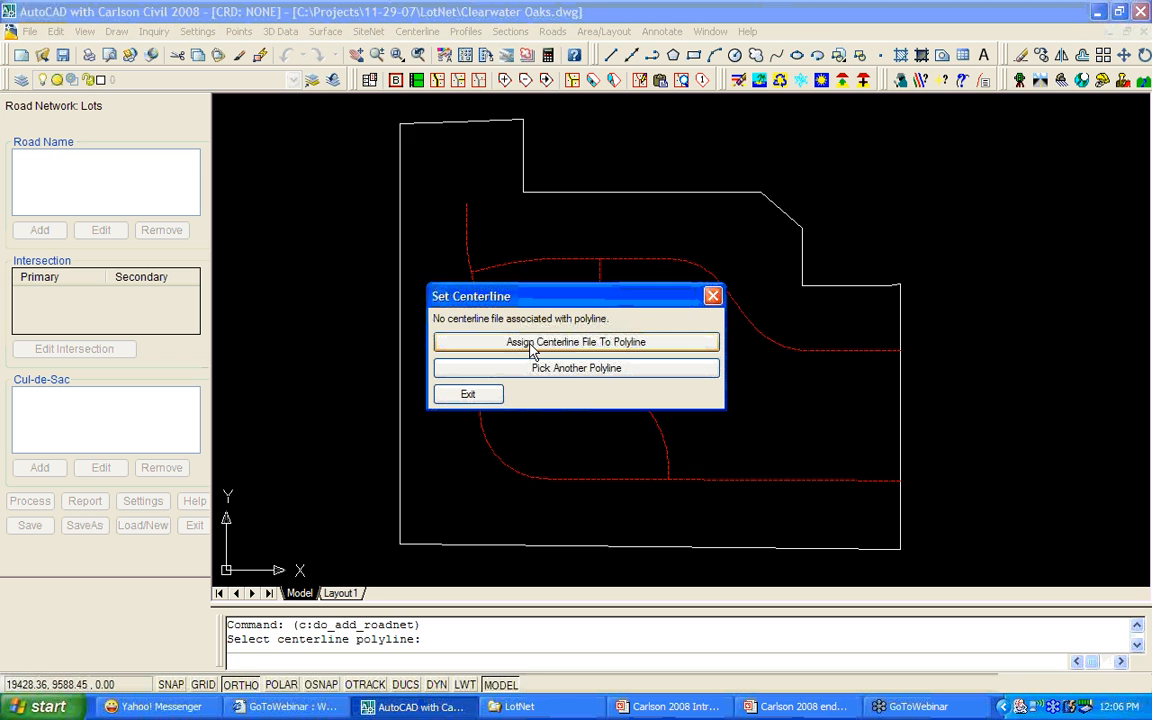
{"action": "left_click", "coordinate": [533, 350]}
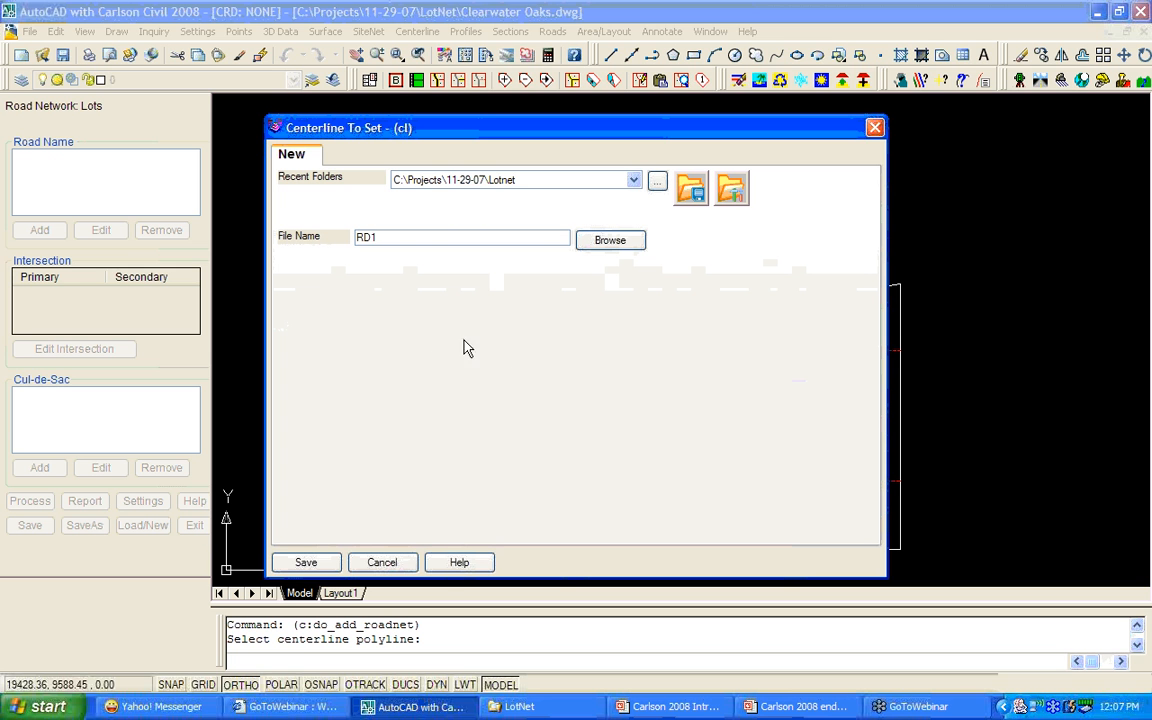
{"action": "left_click", "coordinate": [306, 562]}
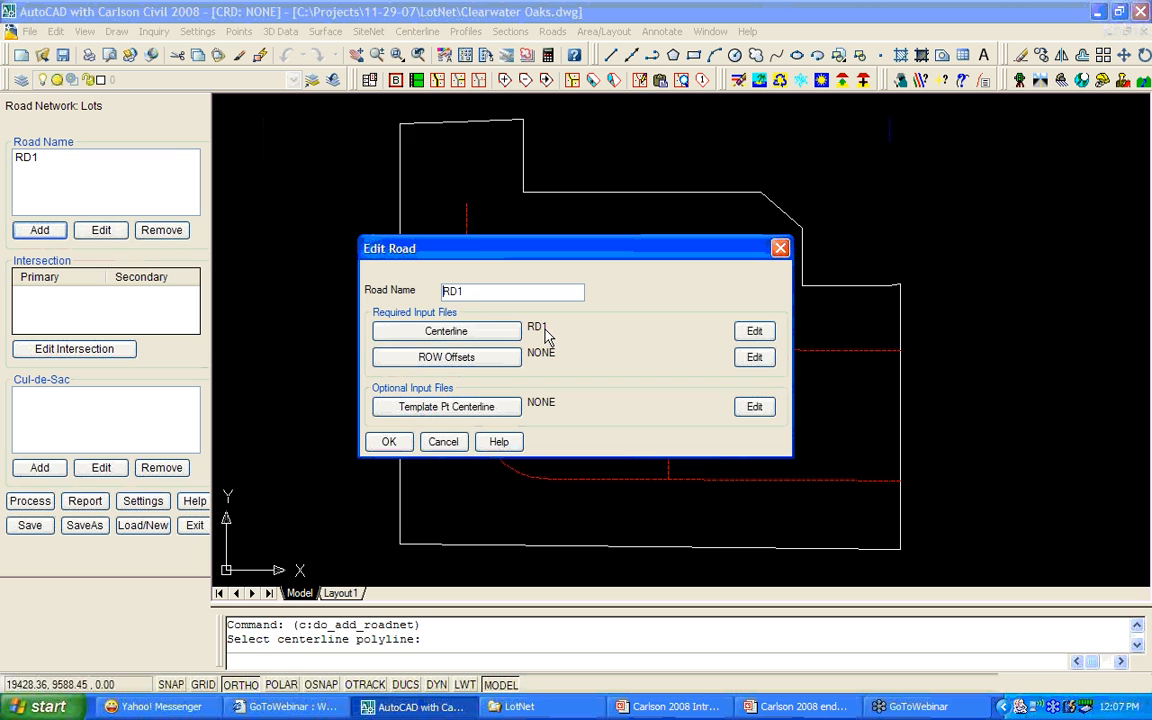
Create a new ROW offsets file named 20 for road RD1.
{"action": "left_click", "coordinate": [493, 366]}
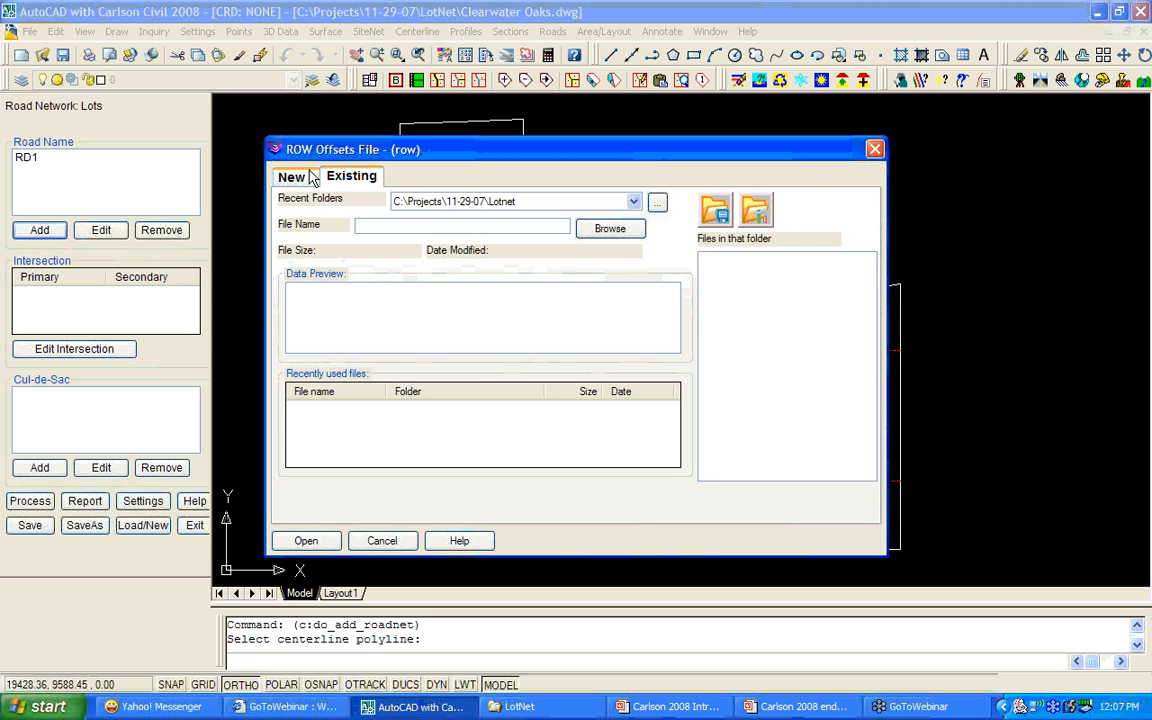
{"action": "left_click", "coordinate": [290, 175]}
{"action": "type", "text": "20"}
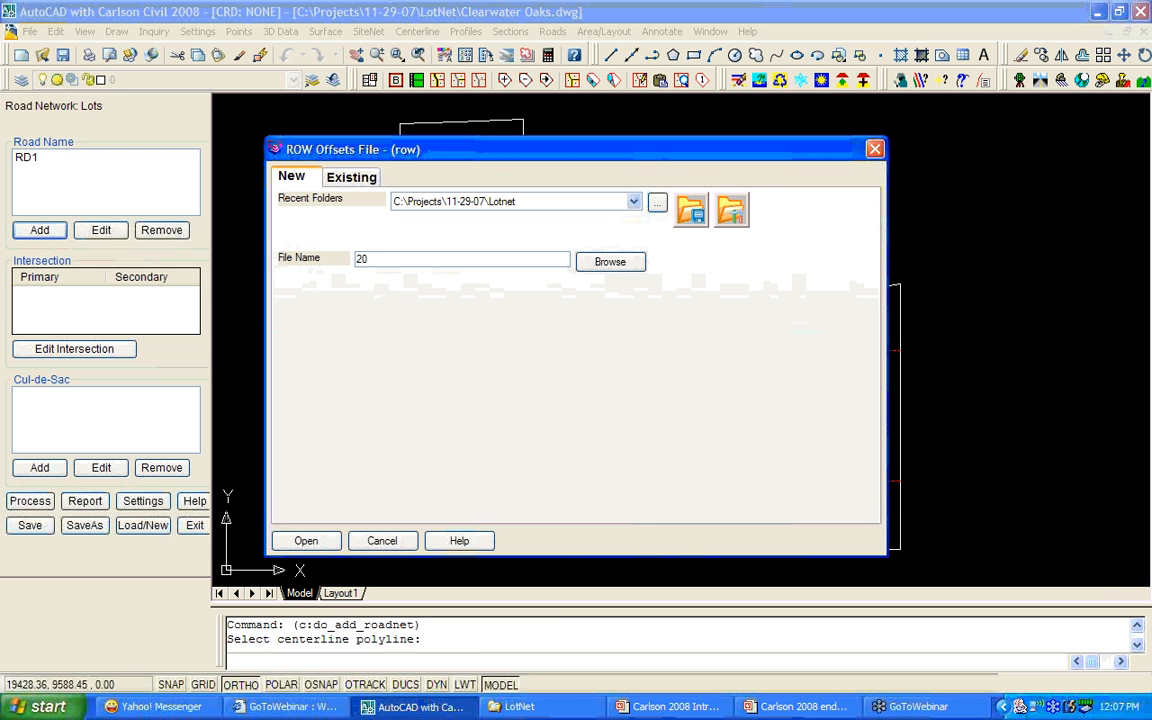
{"action": "left_click", "coordinate": [308, 541]}
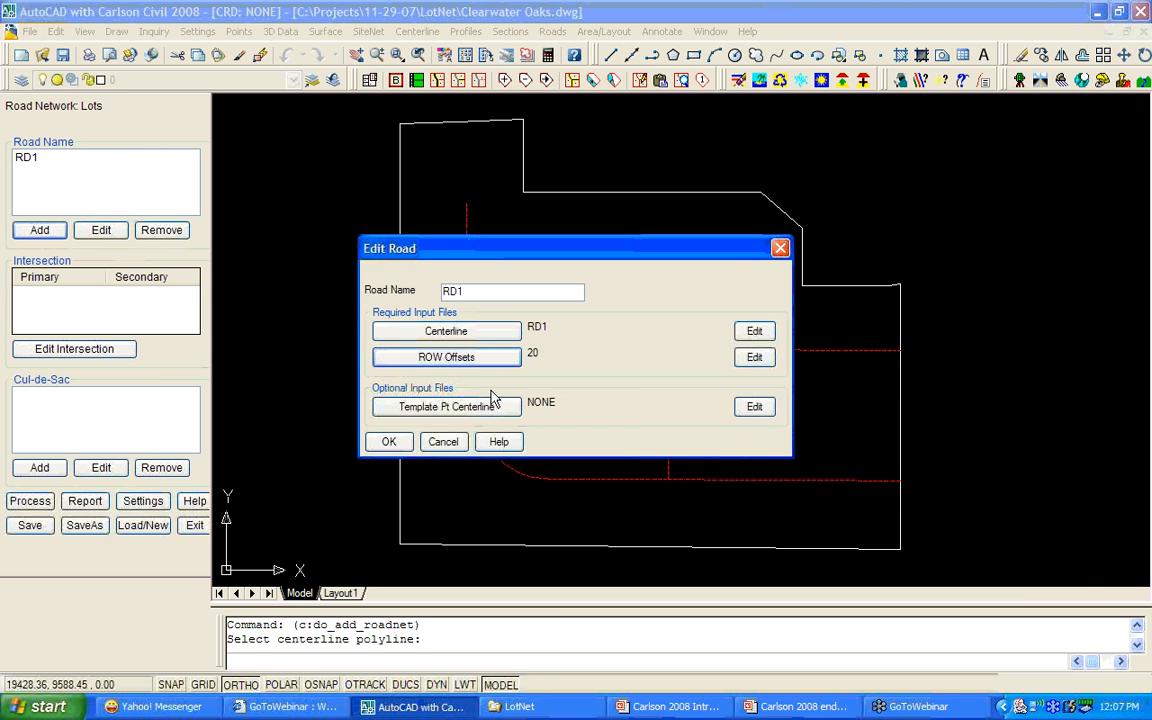
Set the left and right ROW offsets to 20 and finish the RD1 road definition.
{"action": "left_click", "coordinate": [755, 358]}
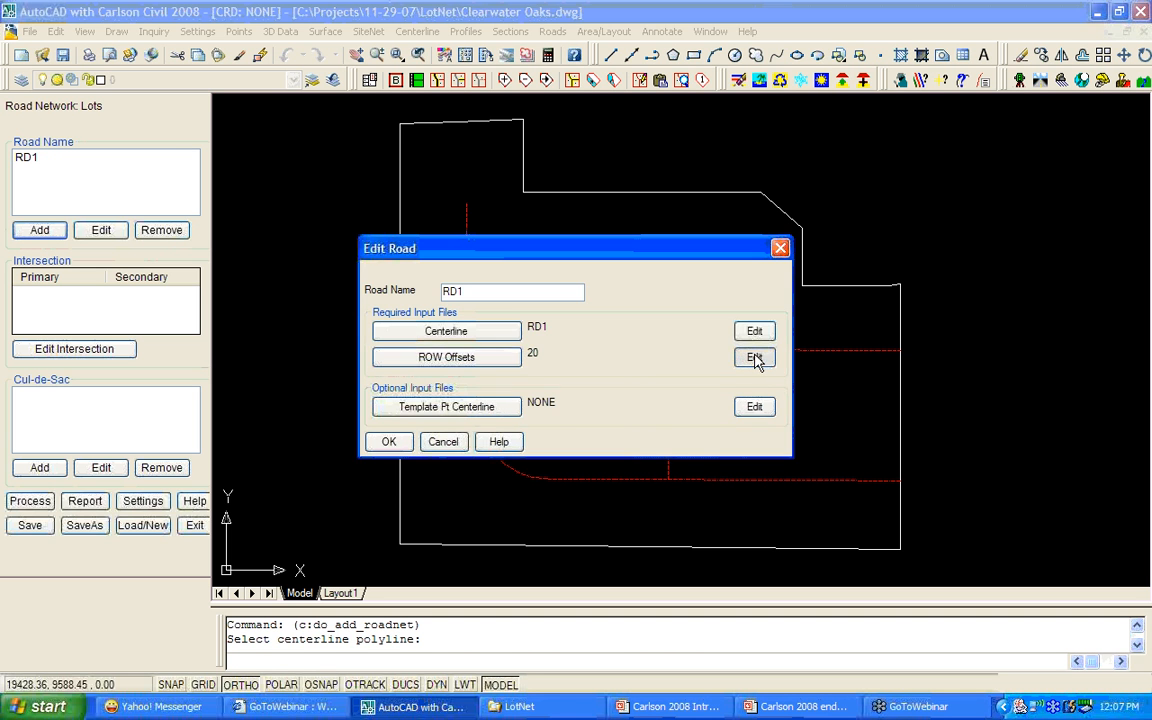
{"action": "double_click", "coordinate": [533, 296]}
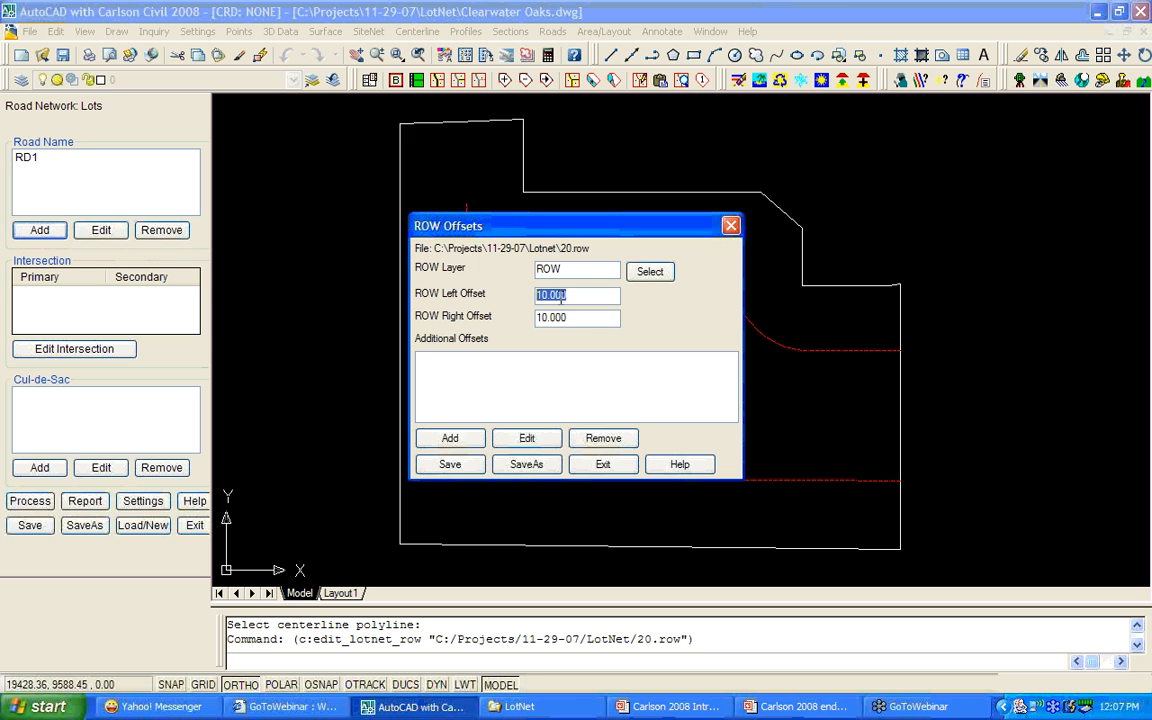
{"action": "type", "text": "20"}
{"action": "key", "text": "Tab"}
{"action": "type", "text": "20"}
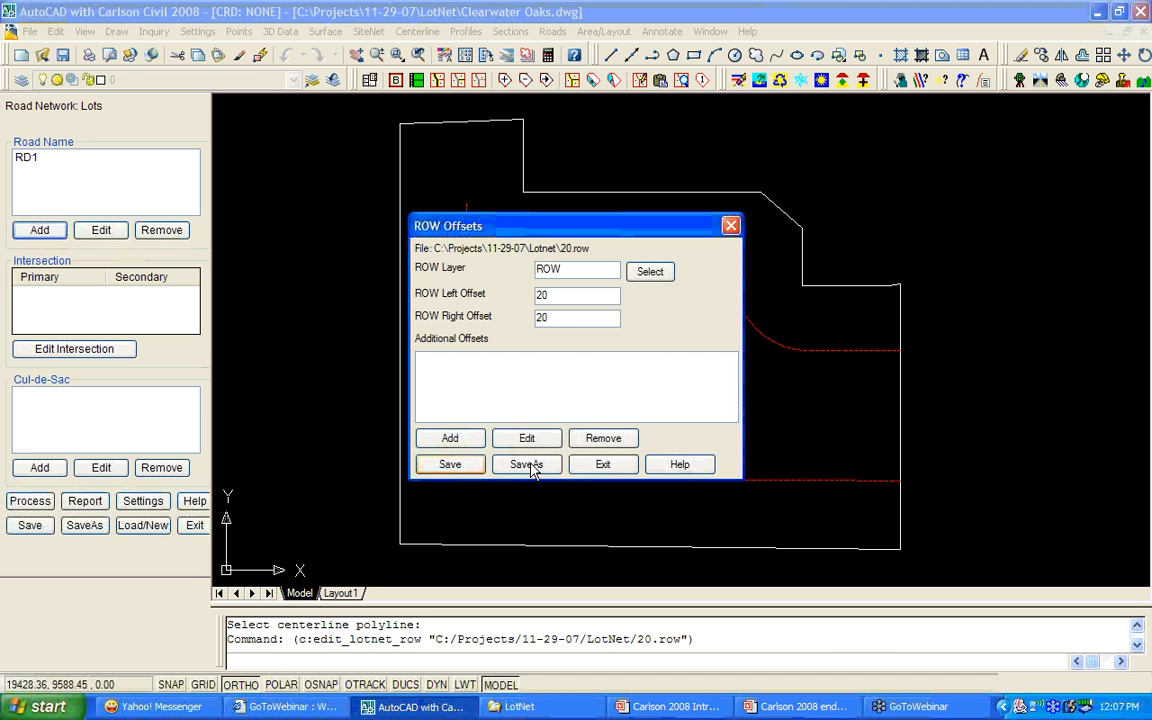
{"action": "left_click", "coordinate": [606, 466]}
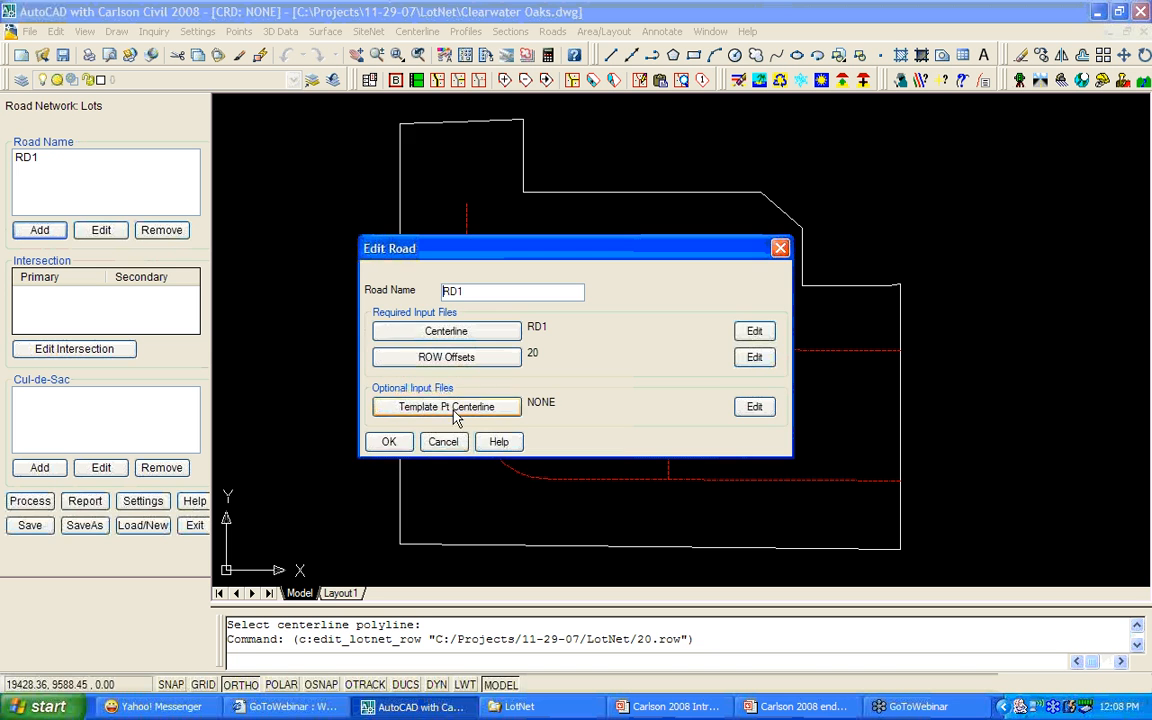
{"action": "left_click", "coordinate": [389, 443]}
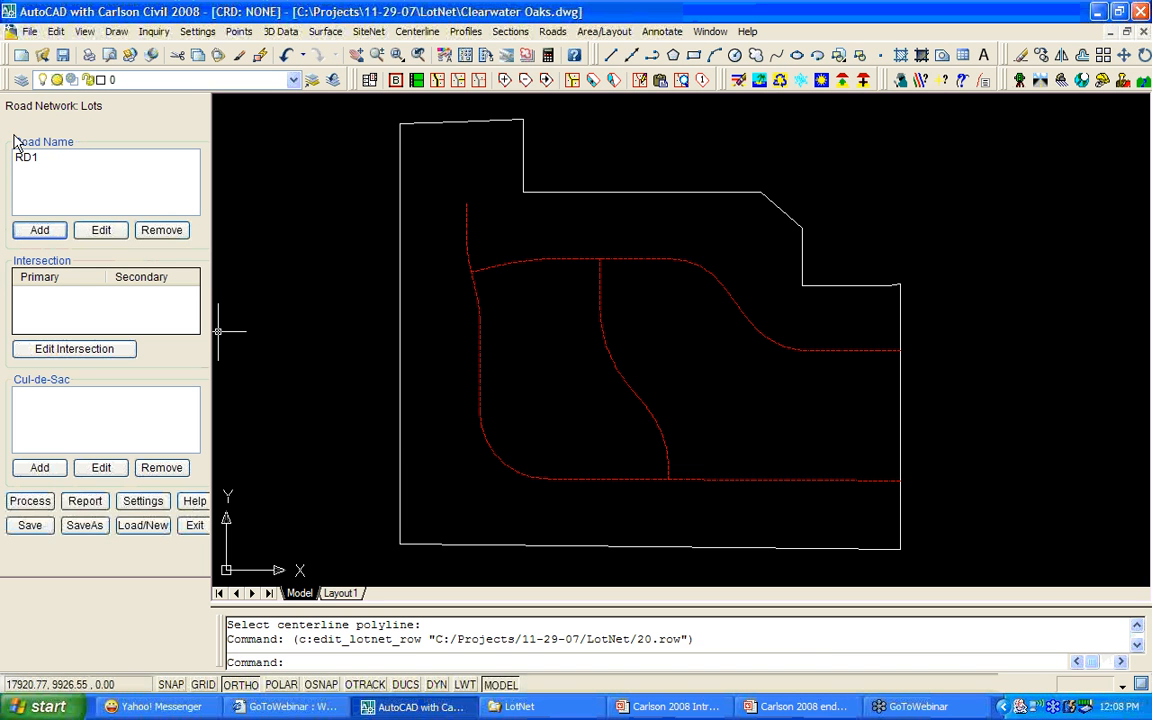
Add the upper curving road as RD2 with centerline file RD2, then show its RD1 intersection.
{"action": "left_click", "coordinate": [41, 232]}
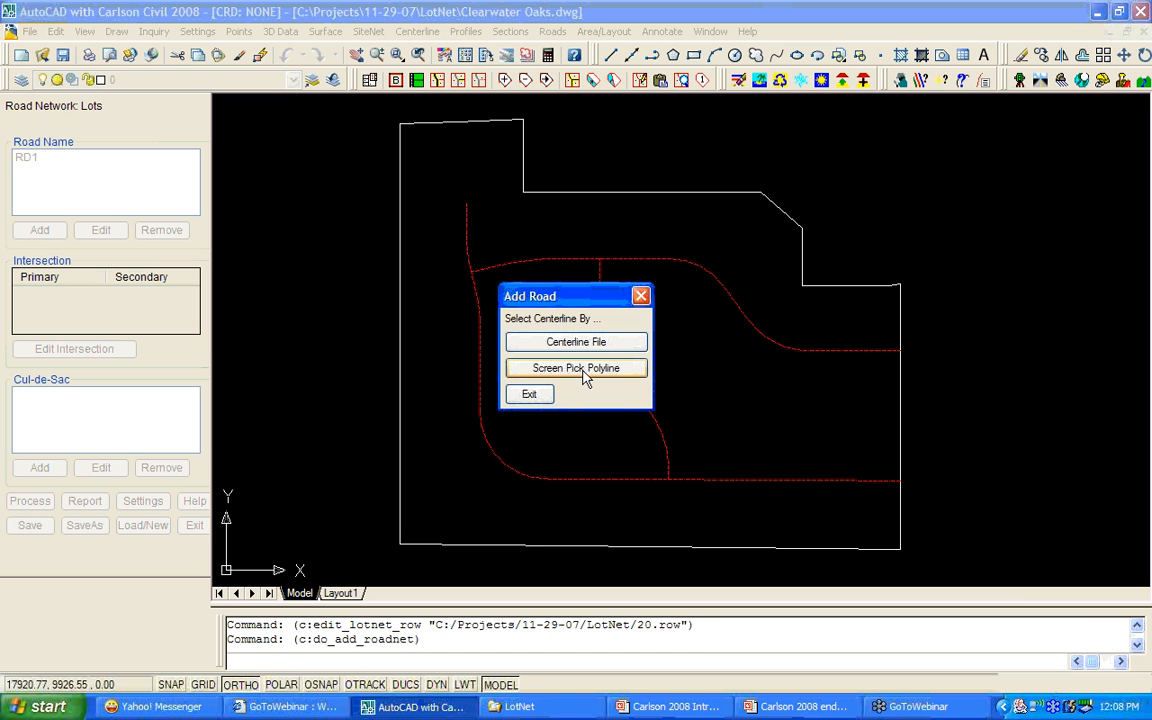
{"action": "left_click", "coordinate": [587, 372]}
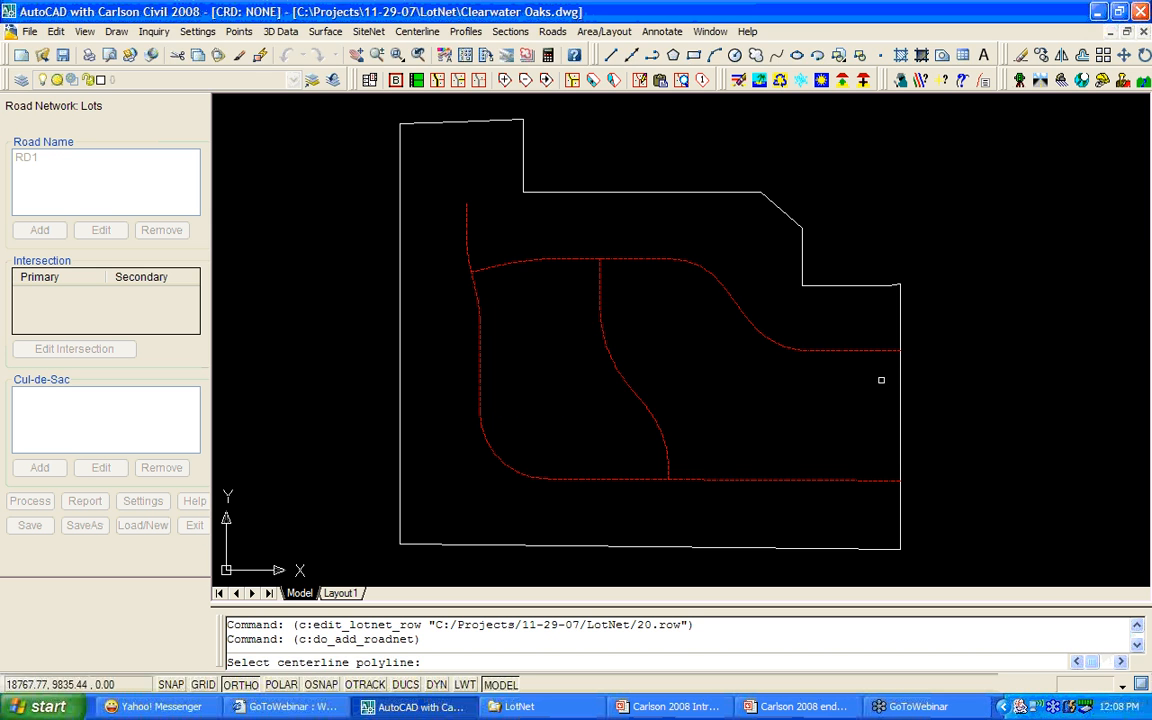
{"action": "left_click", "coordinate": [889, 351]}
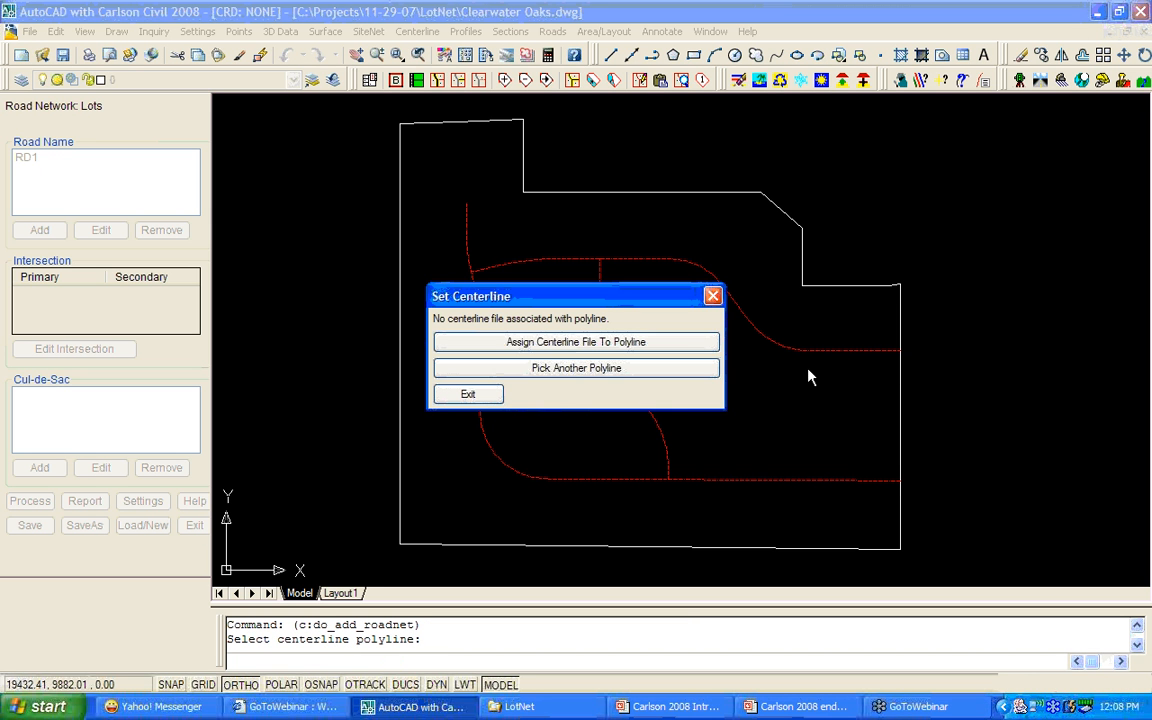
{"action": "left_click", "coordinate": [565, 343]}
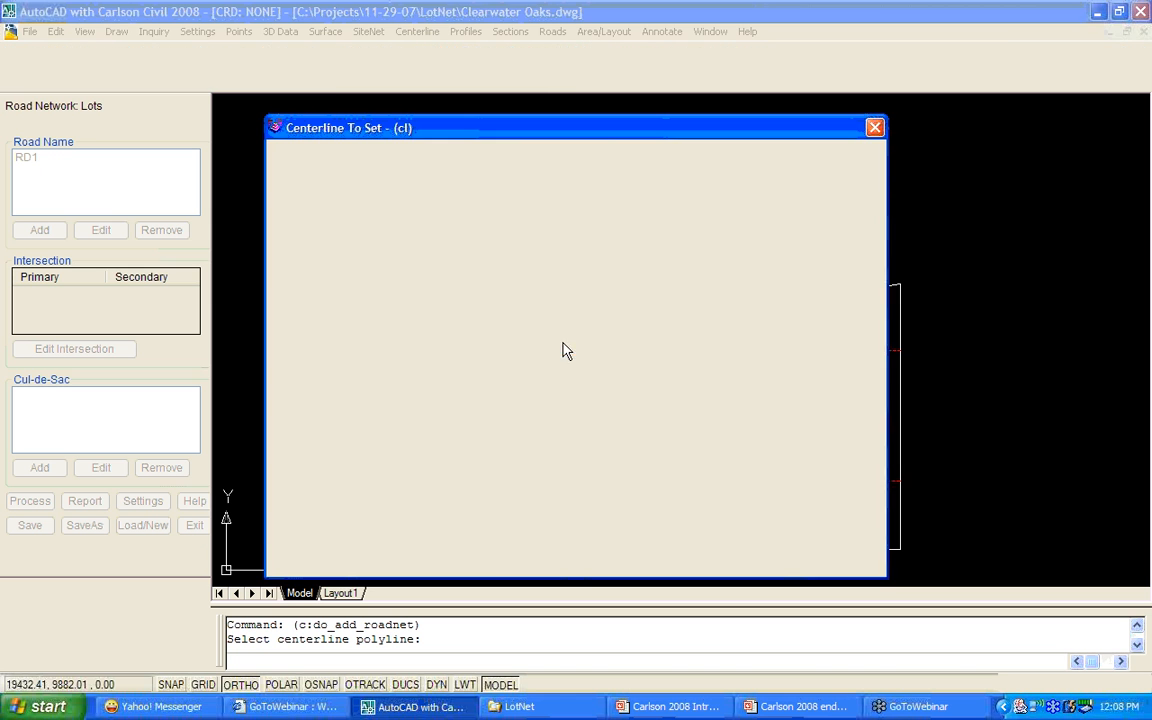
{"action": "type", "text": "RD2"}
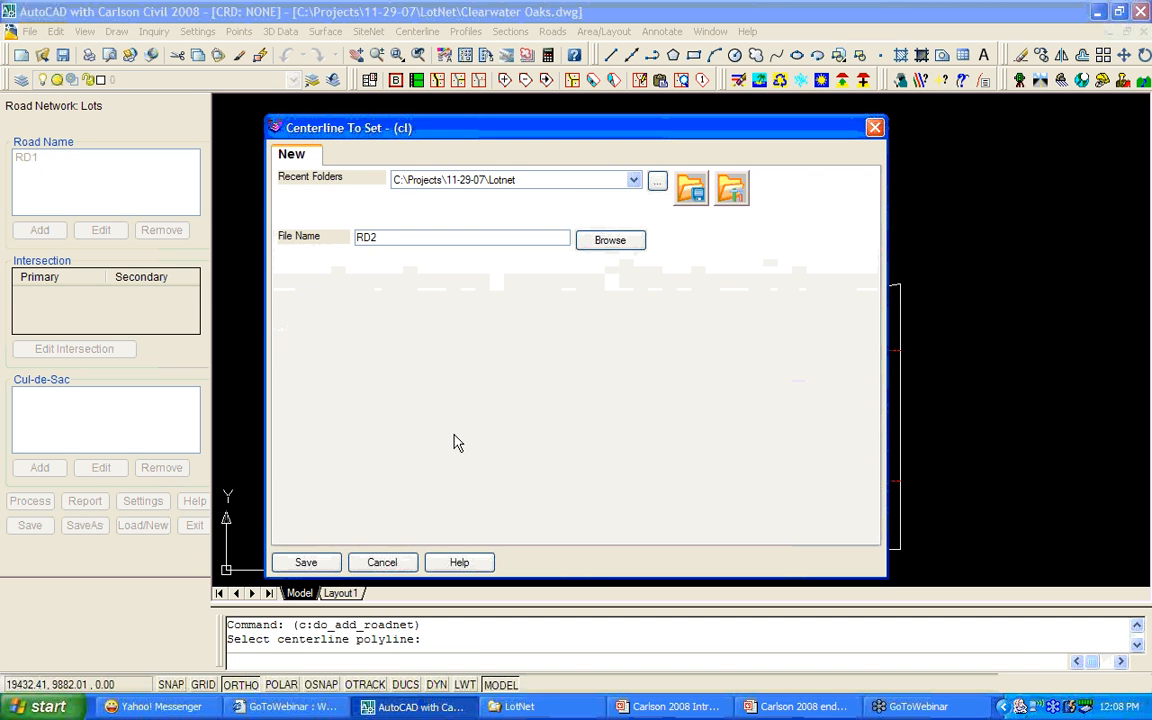
{"action": "left_click", "coordinate": [310, 563]}
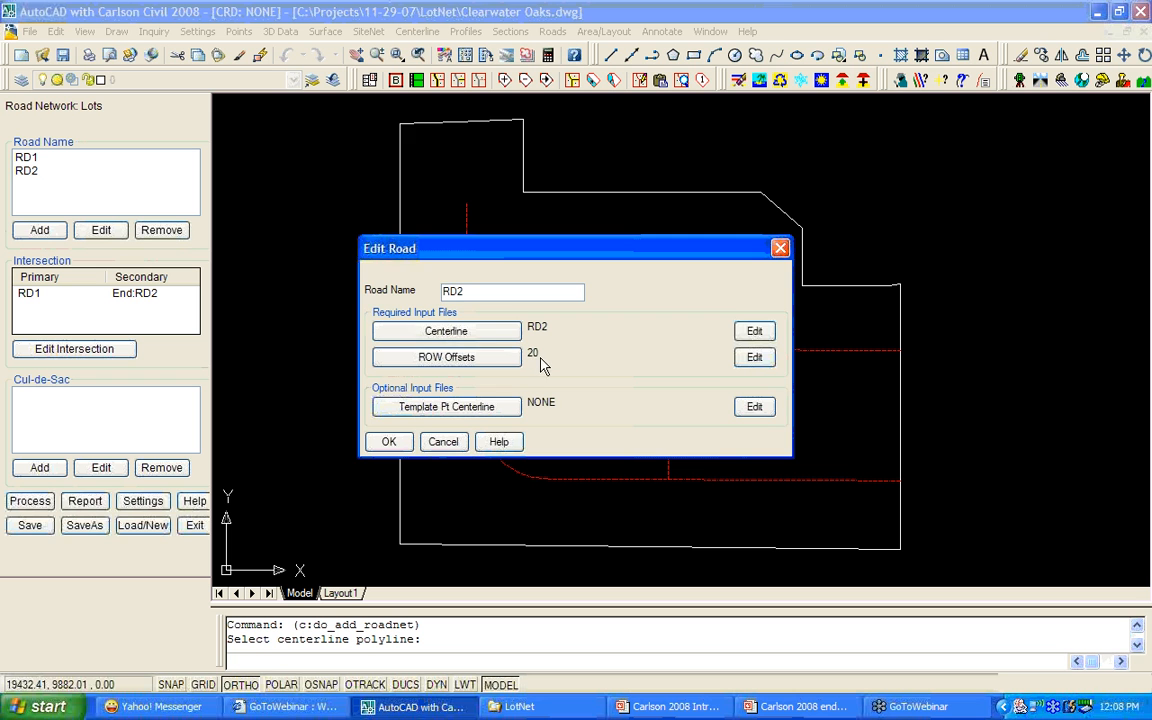
{"action": "left_click", "coordinate": [389, 441]}
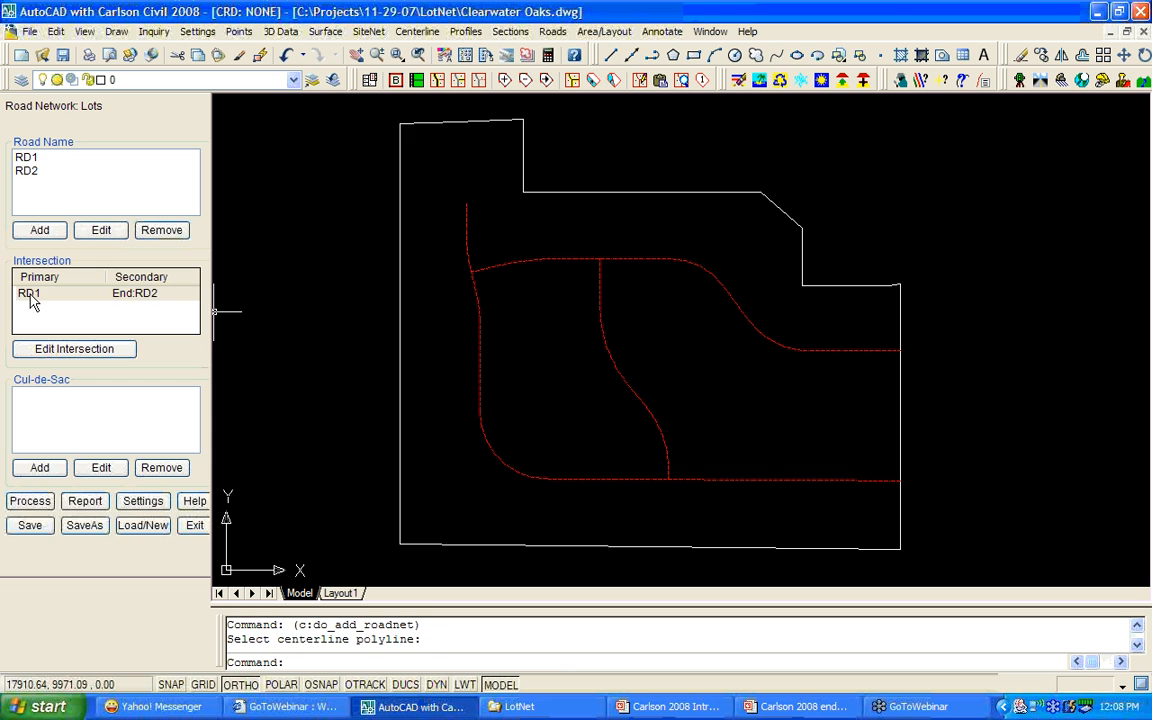
{"action": "left_click", "coordinate": [30, 295]}
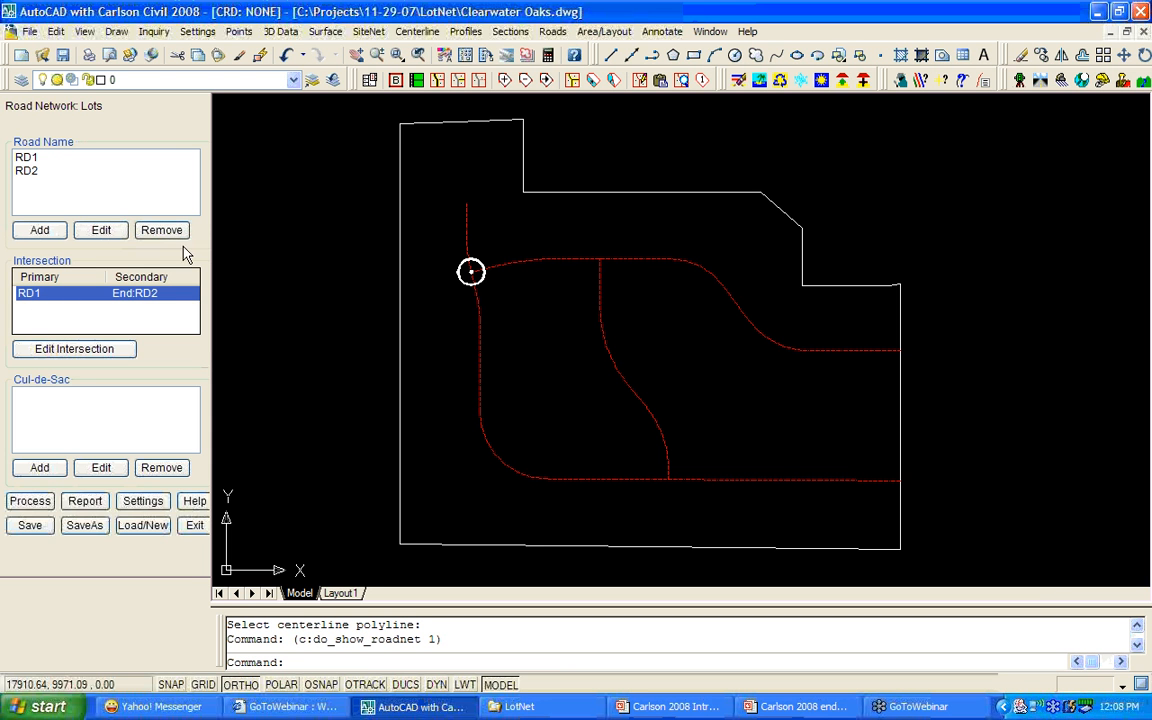
Add road RD3 from the middle road polyline, saving its centerline file as RD3.
{"action": "left_click", "coordinate": [40, 231]}
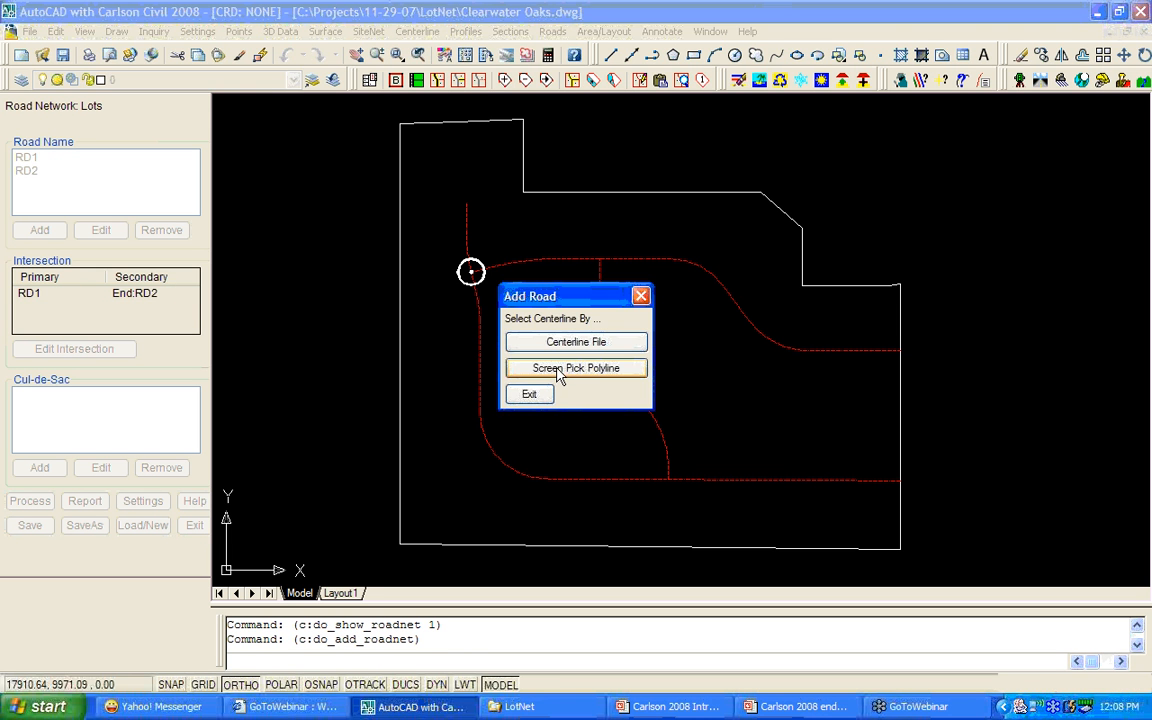
{"action": "left_click", "coordinate": [558, 369]}
{"action": "left_click", "coordinate": [669, 469]}
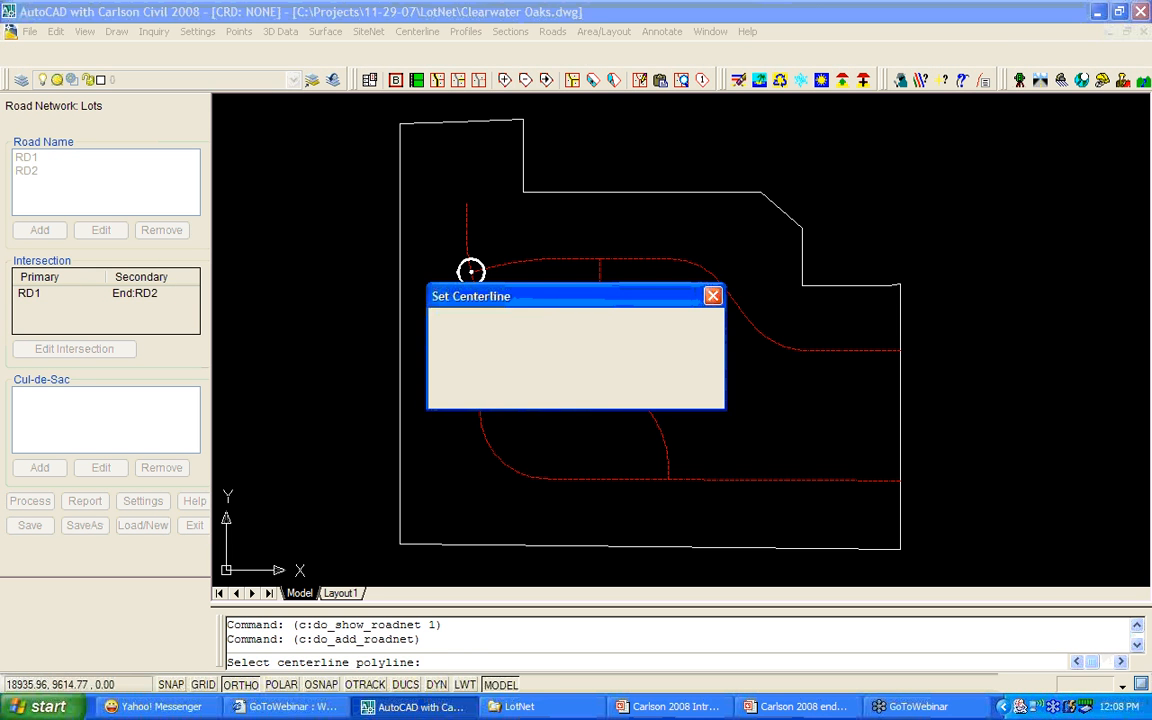
{"action": "left_click", "coordinate": [517, 347]}
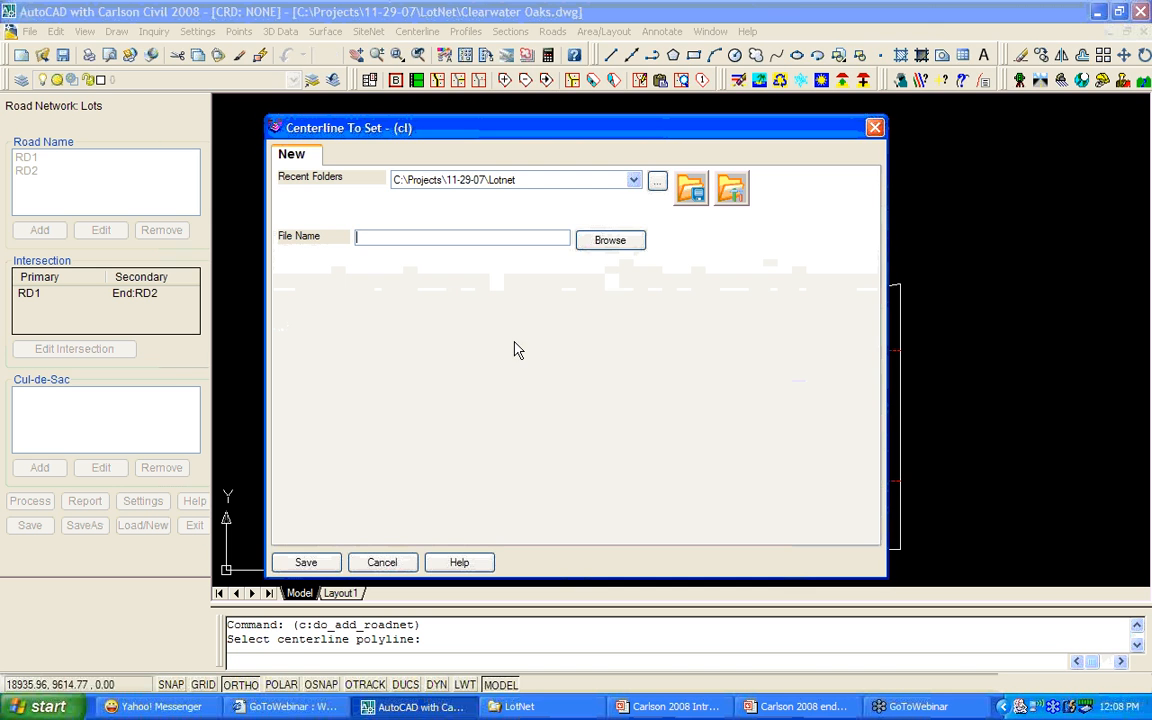
{"action": "type", "text": "RD3"}
{"action": "left_click", "coordinate": [316, 565]}
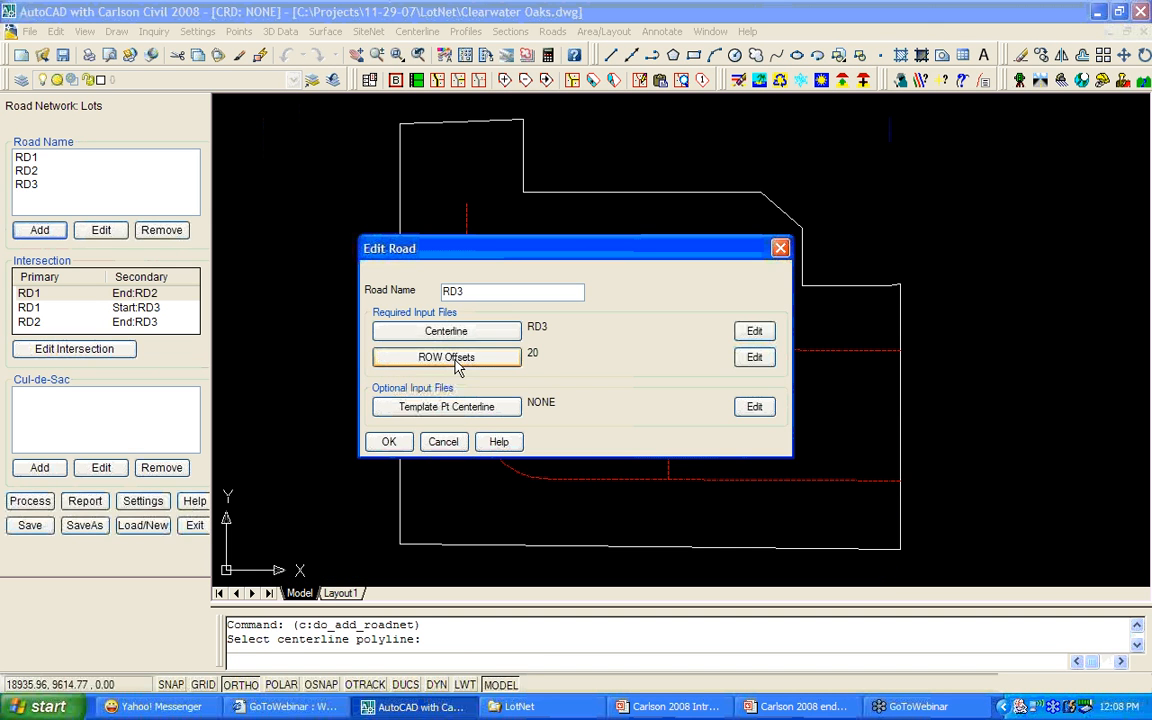
{"action": "left_click", "coordinate": [389, 441]}
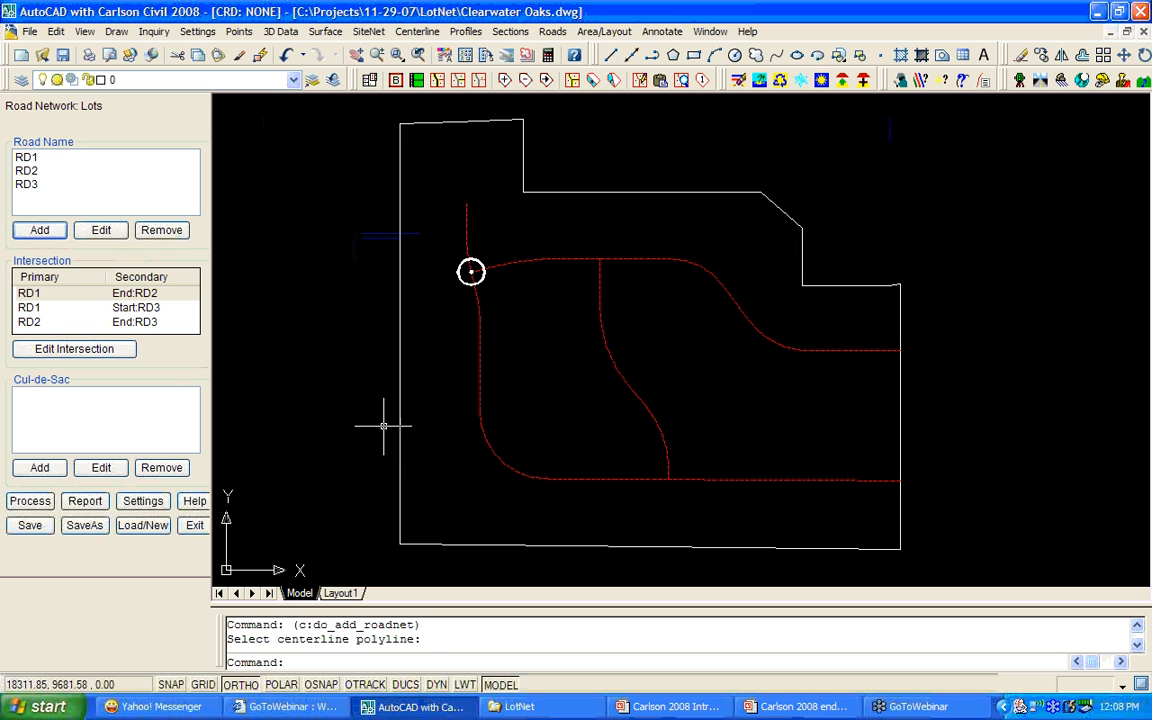
Check the new intersection rows and open the RD1–RD2 intersection for editing.
{"action": "left_click", "coordinate": [35, 310]}
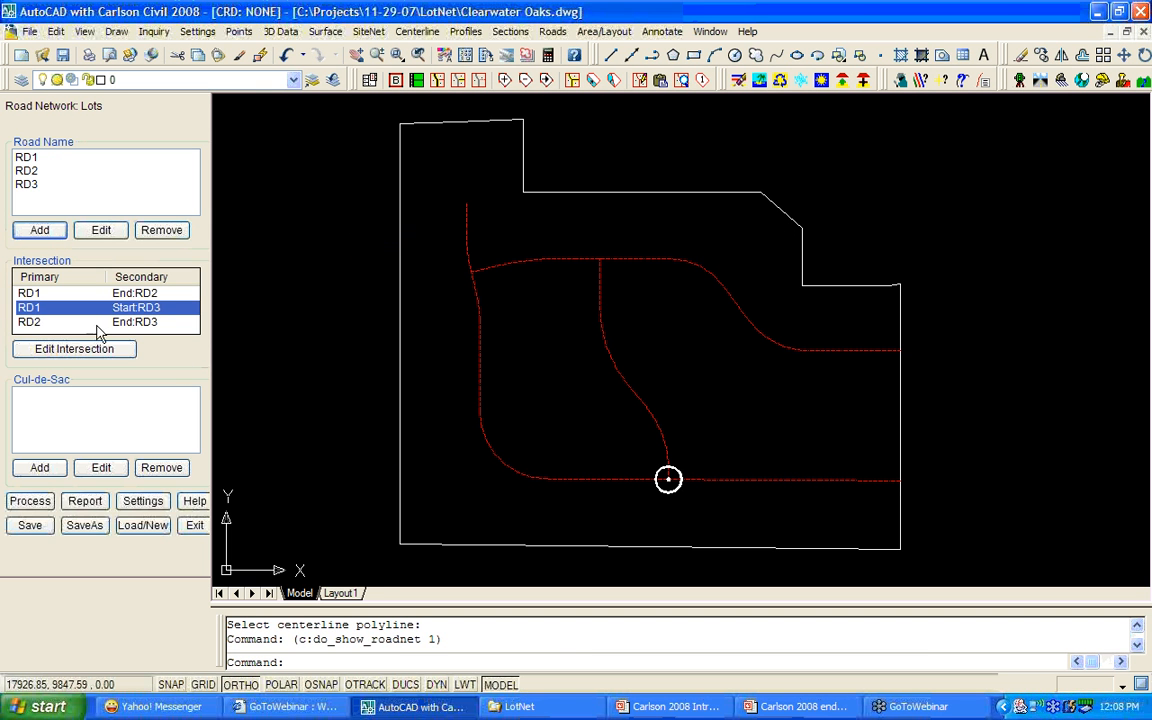
{"action": "left_click", "coordinate": [38, 323]}
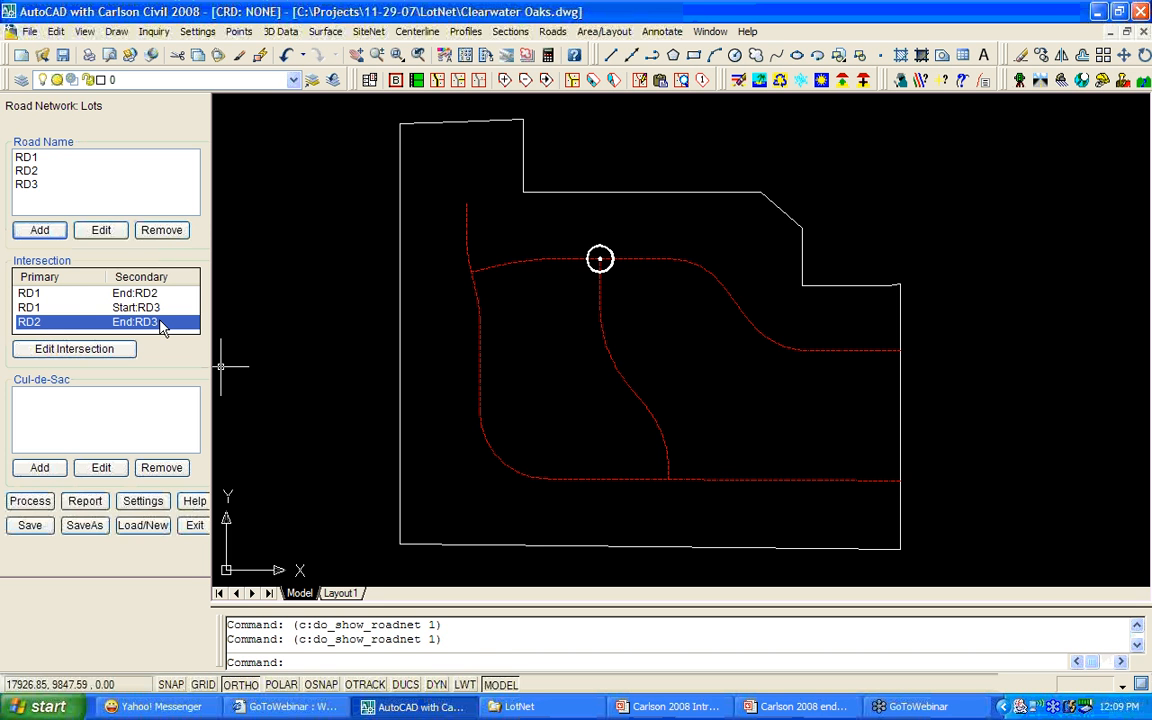
{"action": "left_click", "coordinate": [56, 310]}
{"action": "left_click", "coordinate": [49, 297]}
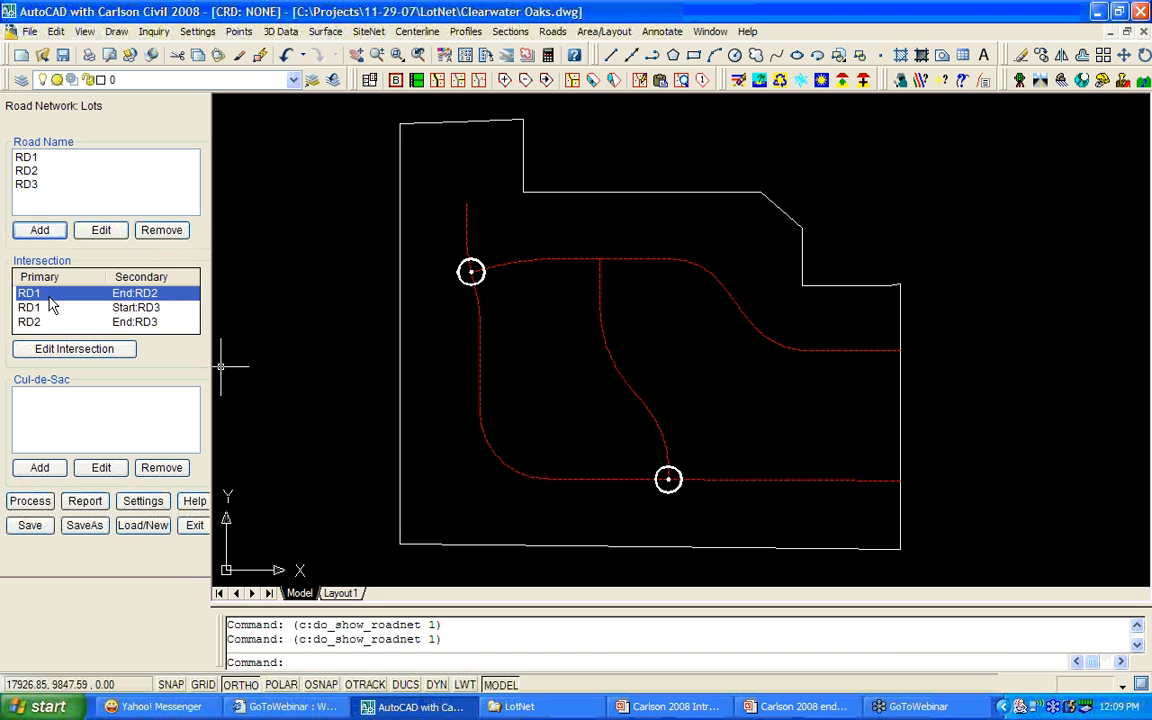
{"action": "left_click", "coordinate": [70, 349]}
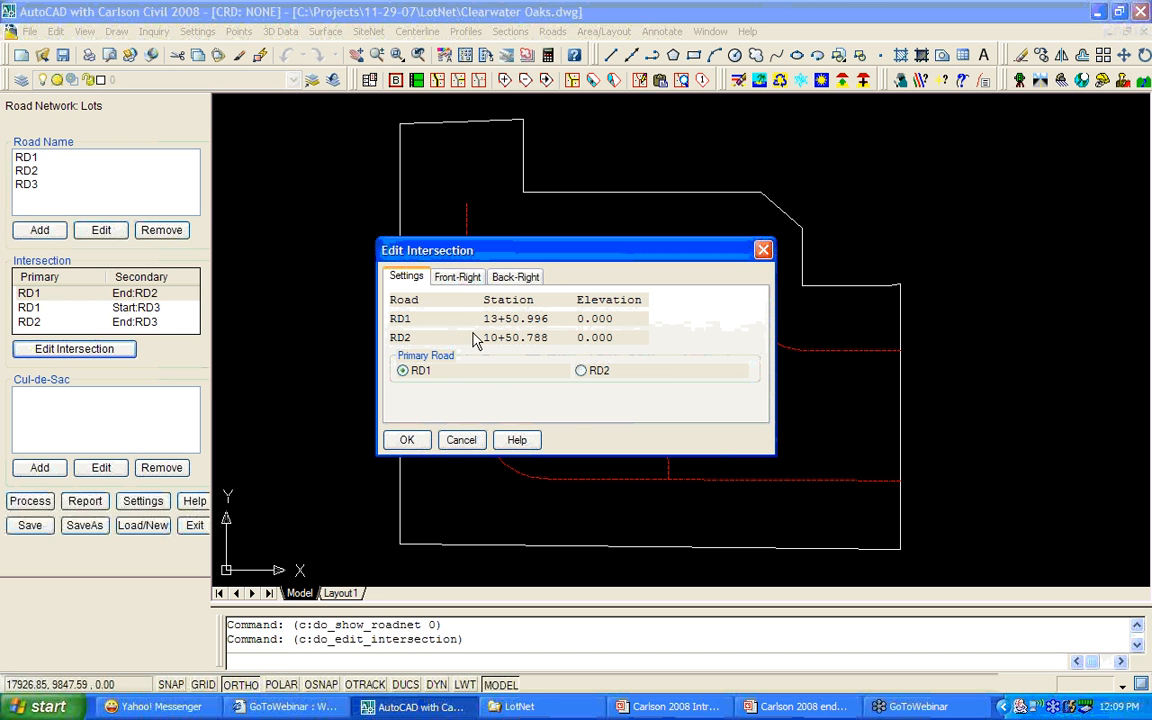
Check the Front-Right and Back-Right corner radii of 25.000, then close the intersection editor.
{"action": "left_click", "coordinate": [470, 281]}
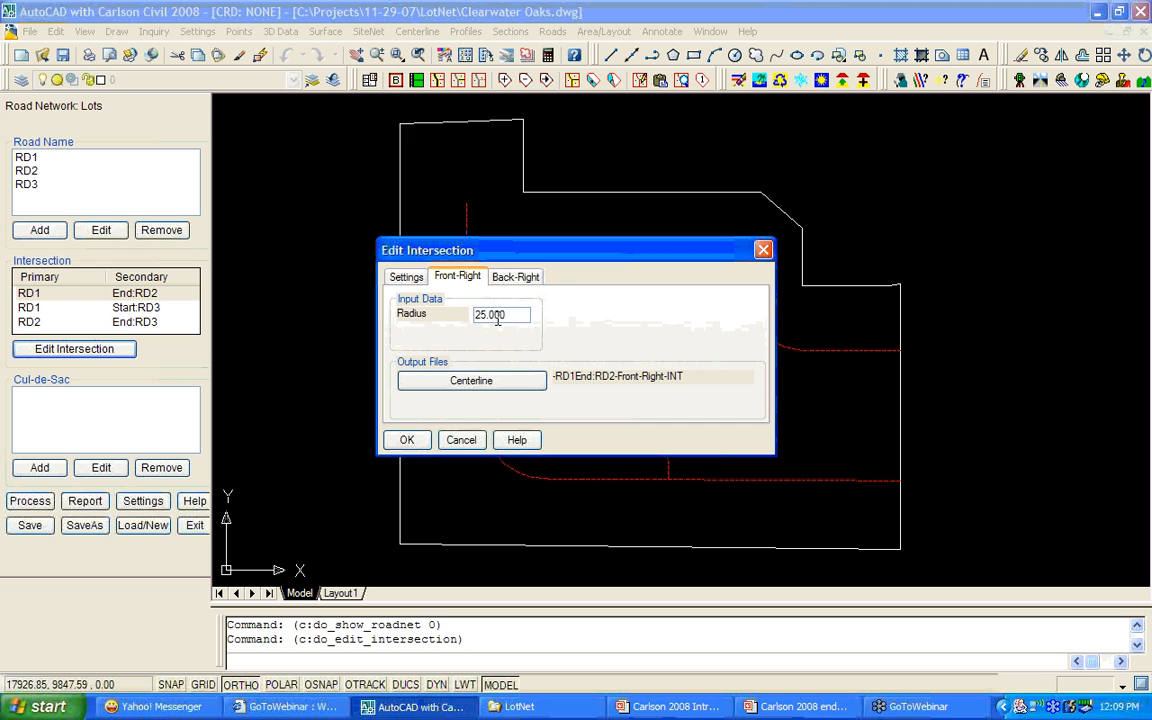
{"action": "left_click", "coordinate": [524, 280]}
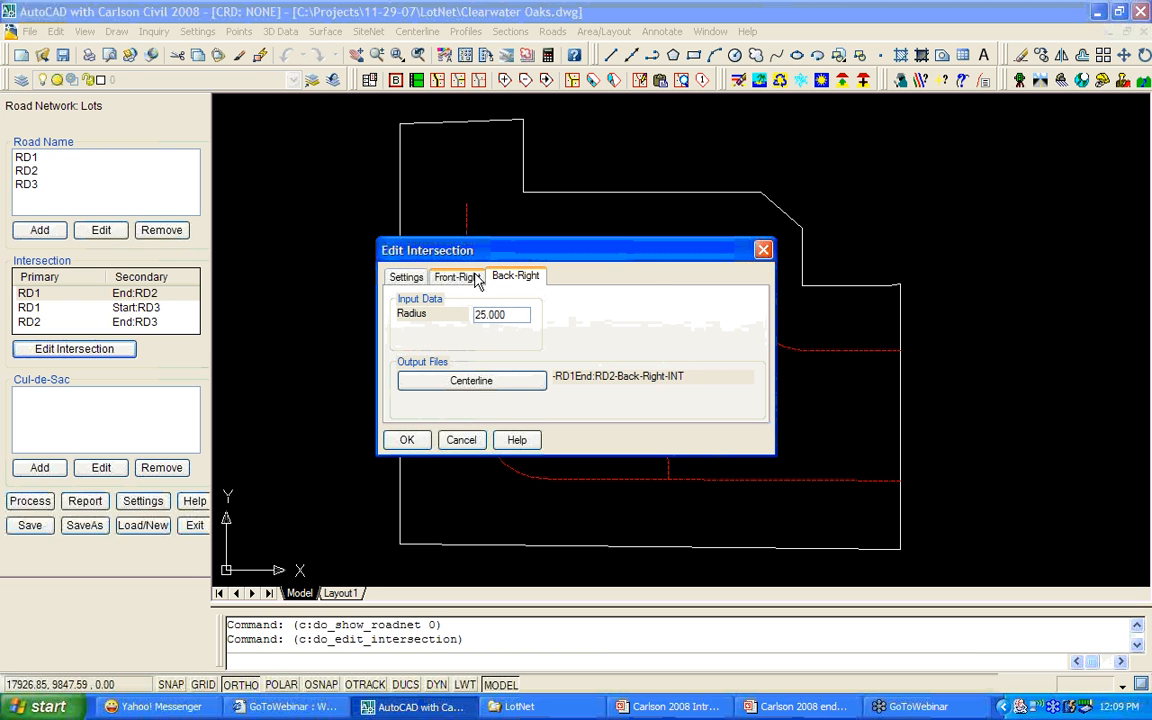
{"action": "left_click", "coordinate": [474, 441]}
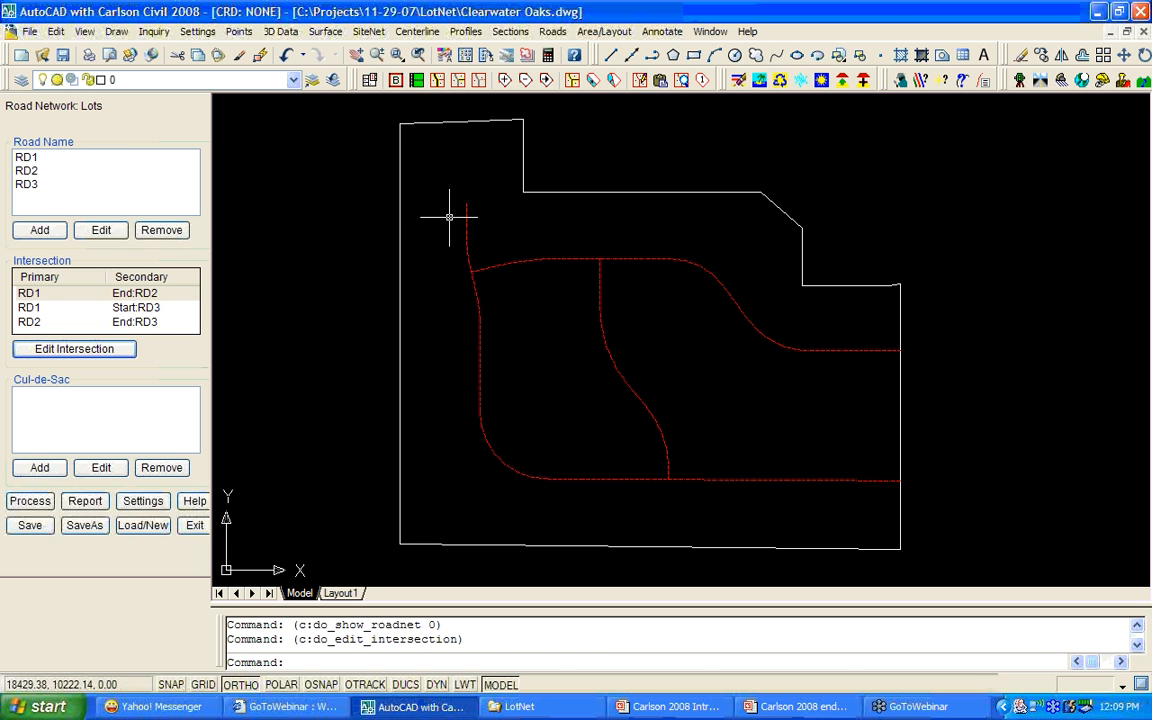
Place a cul-de-sac at RD1's end with cul-de-sac radius 42 and fillet radius 20.
{"action": "left_click", "coordinate": [39, 467]}
{"action": "left_click", "coordinate": [482, 317]}
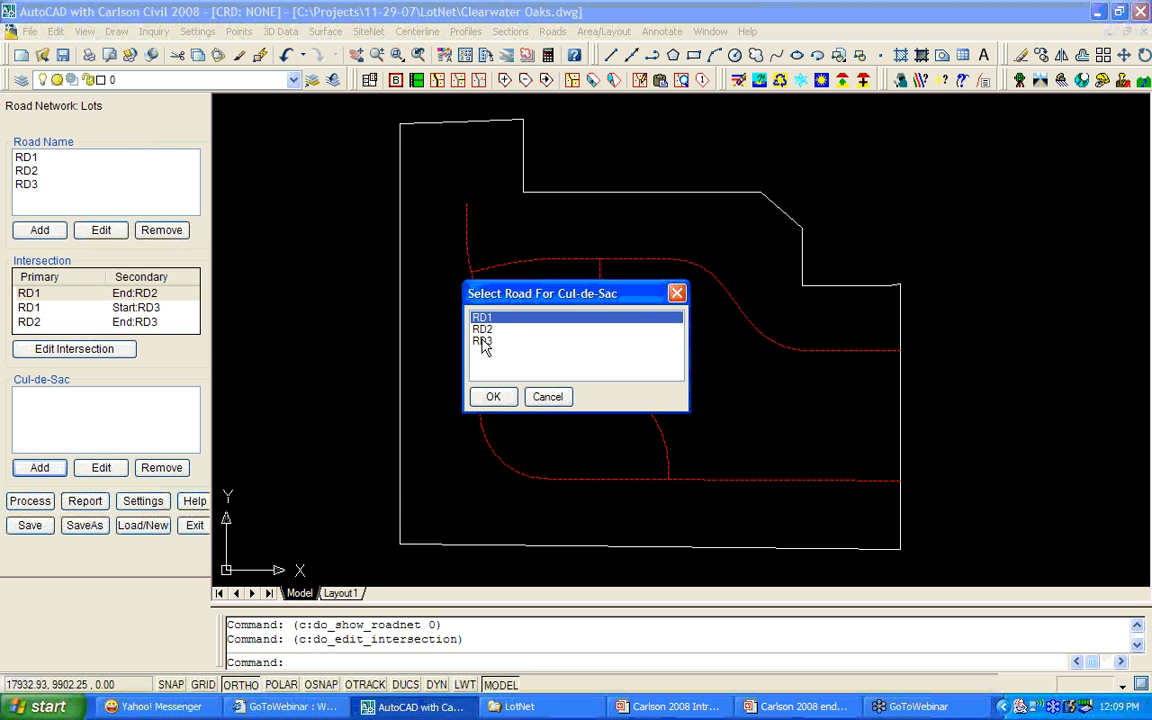
{"action": "left_click", "coordinate": [496, 398]}
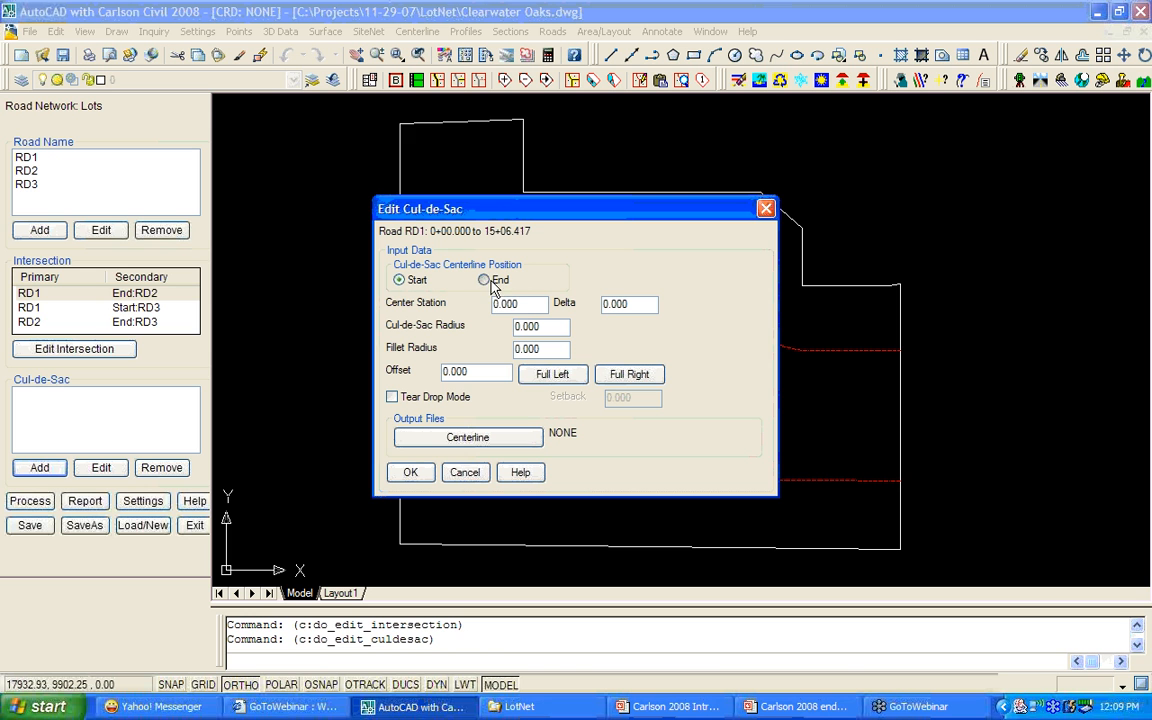
{"action": "left_click", "coordinate": [486, 281]}
{"action": "double_click", "coordinate": [560, 325]}
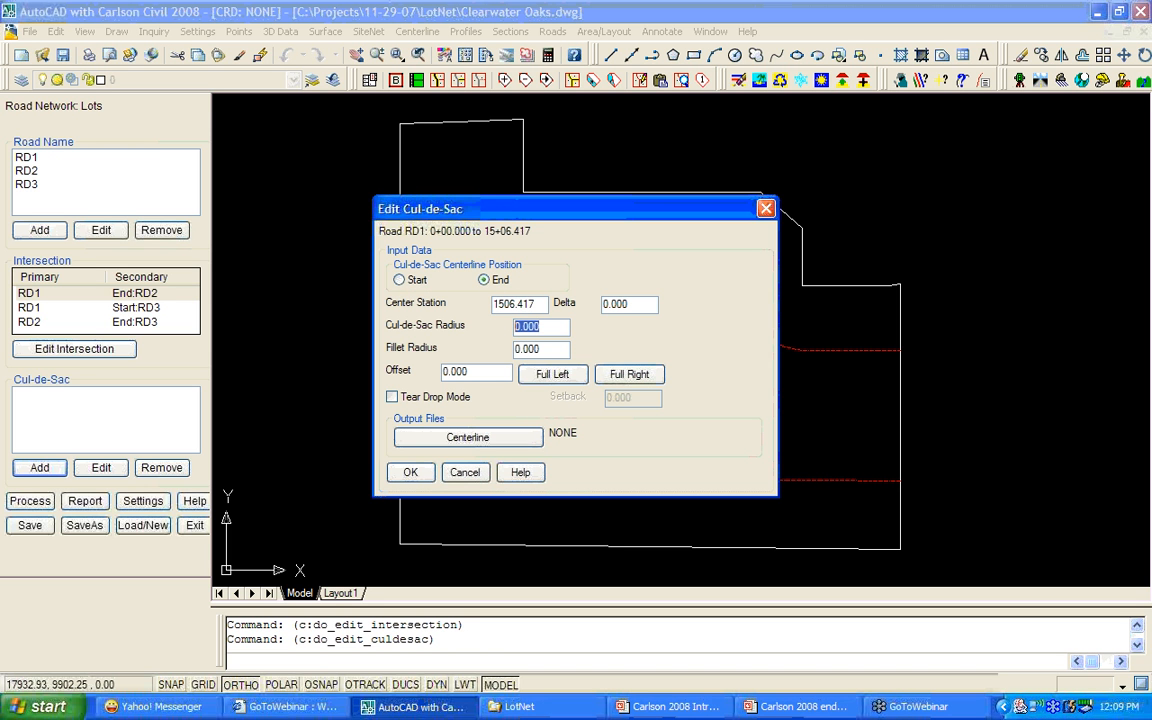
{"action": "type", "text": "42"}
{"action": "double_click", "coordinate": [527, 349]}
{"action": "type", "text": "20"}
{"action": "left_click", "coordinate": [410, 473]}
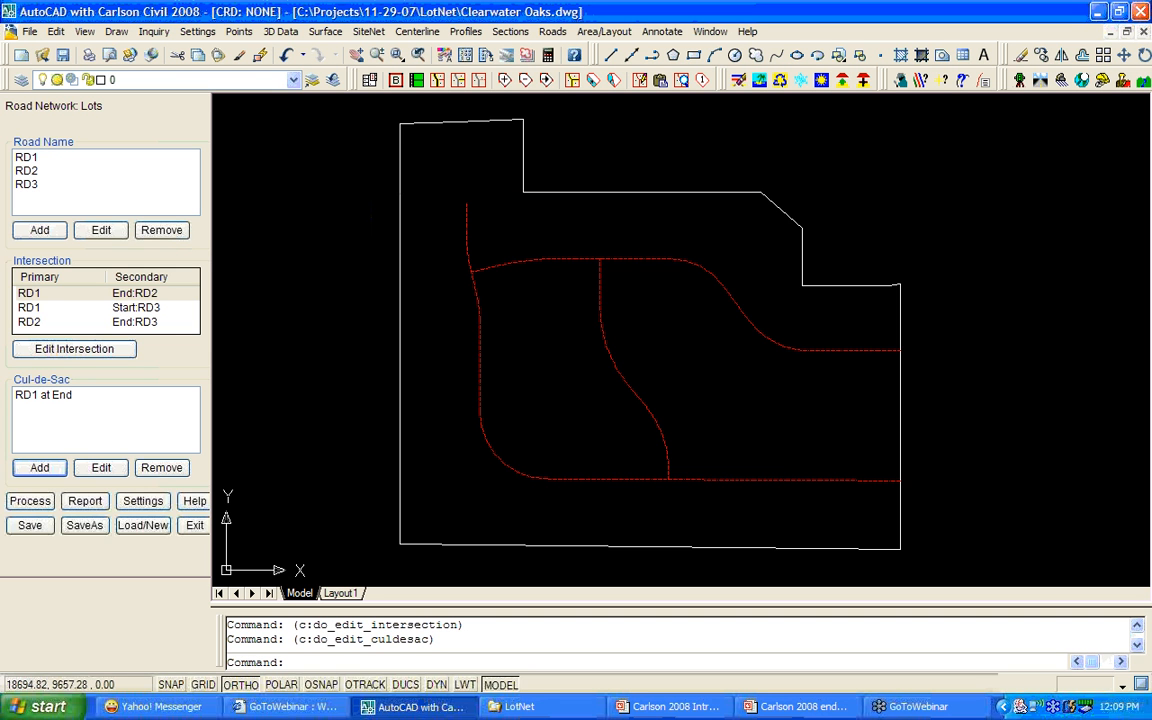
Process the Lots road network and accept the line table placement prompt.
{"action": "middle_click_drag", "start_coordinate": [559, 448], "coordinate": [443, 445]}
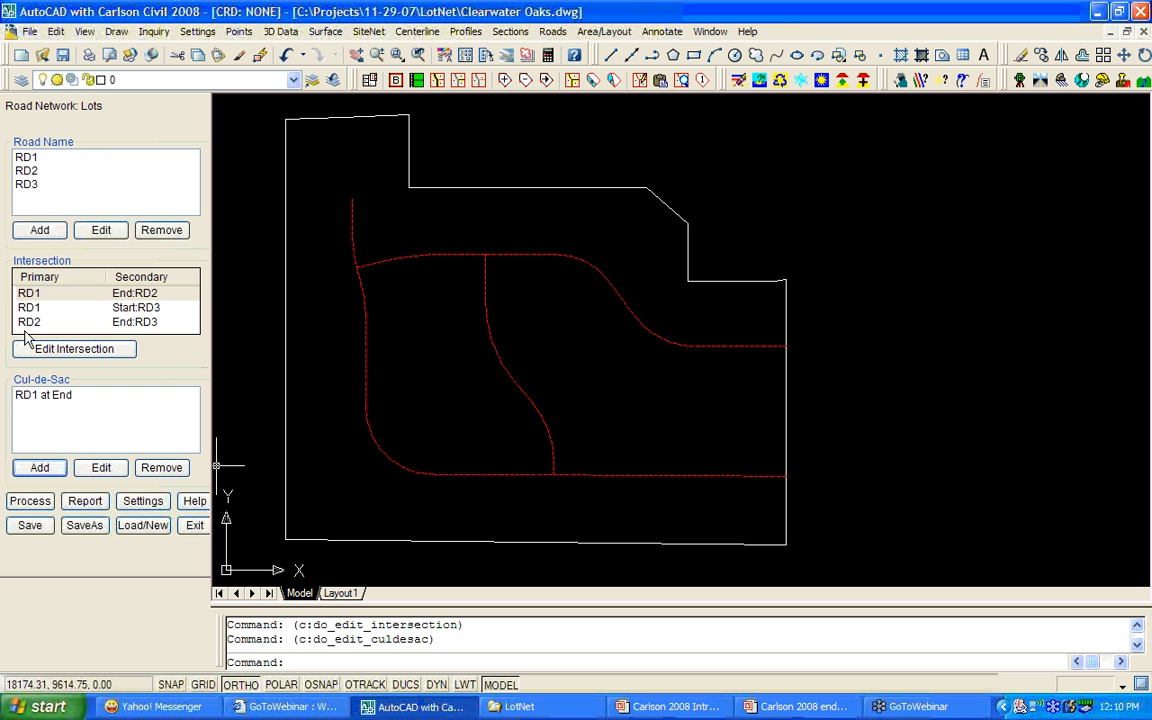
{"action": "left_click", "coordinate": [27, 505]}
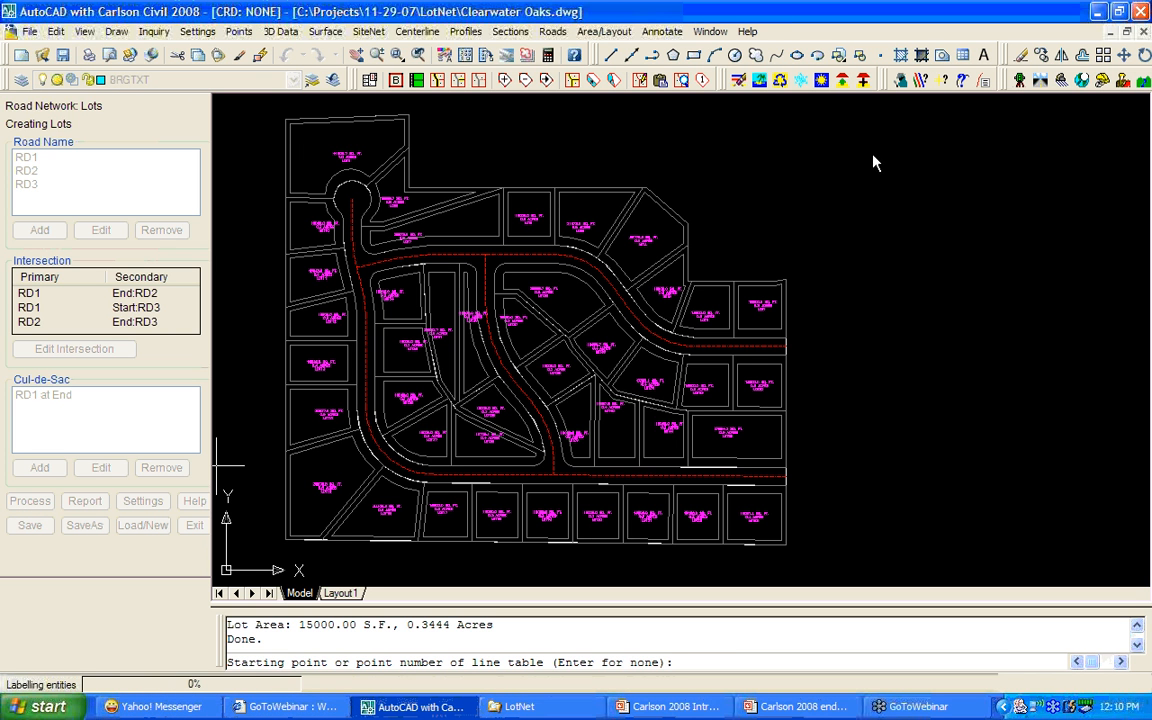
{"action": "key", "text": "Return"}
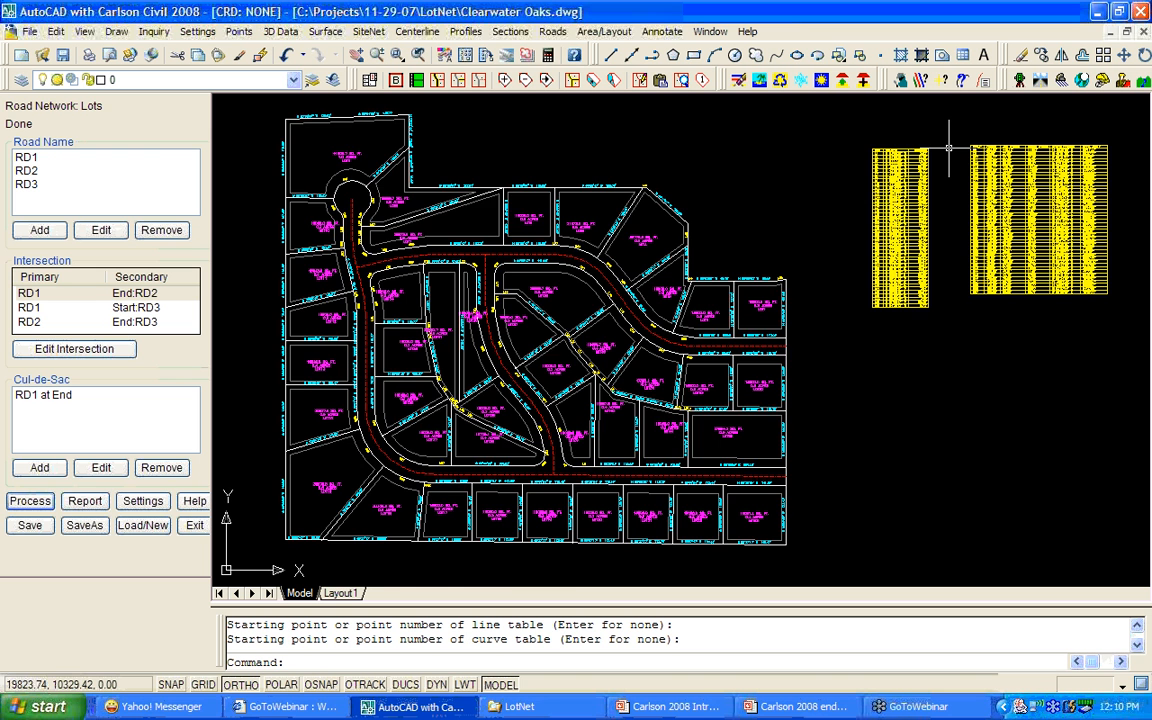
{"action": "scroll", "coordinate": [949, 148], "scroll_direction": "up", "scroll_amount": 3}
{"action": "scroll", "coordinate": [916, 154], "scroll_direction": "up", "scroll_amount": 5}
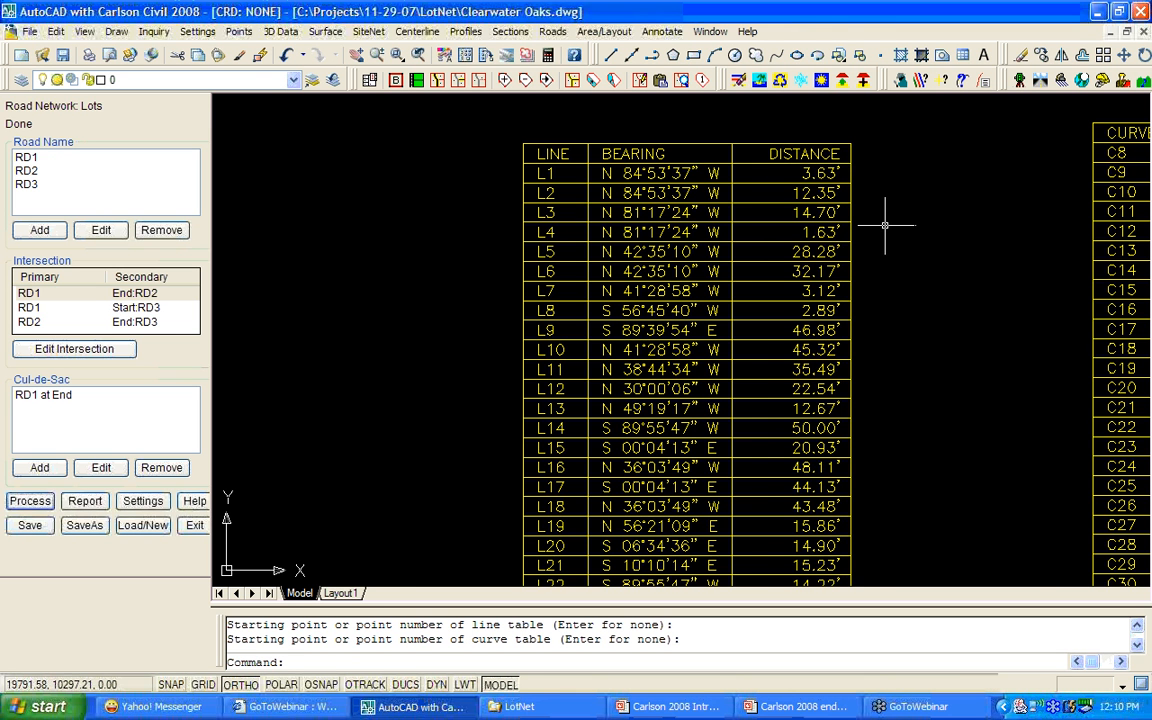
{"action": "scroll", "coordinate": [885, 226], "scroll_direction": "down", "scroll_amount": 2}
{"action": "middle_click_drag", "start_coordinate": [904, 222], "coordinate": [376, 241]}
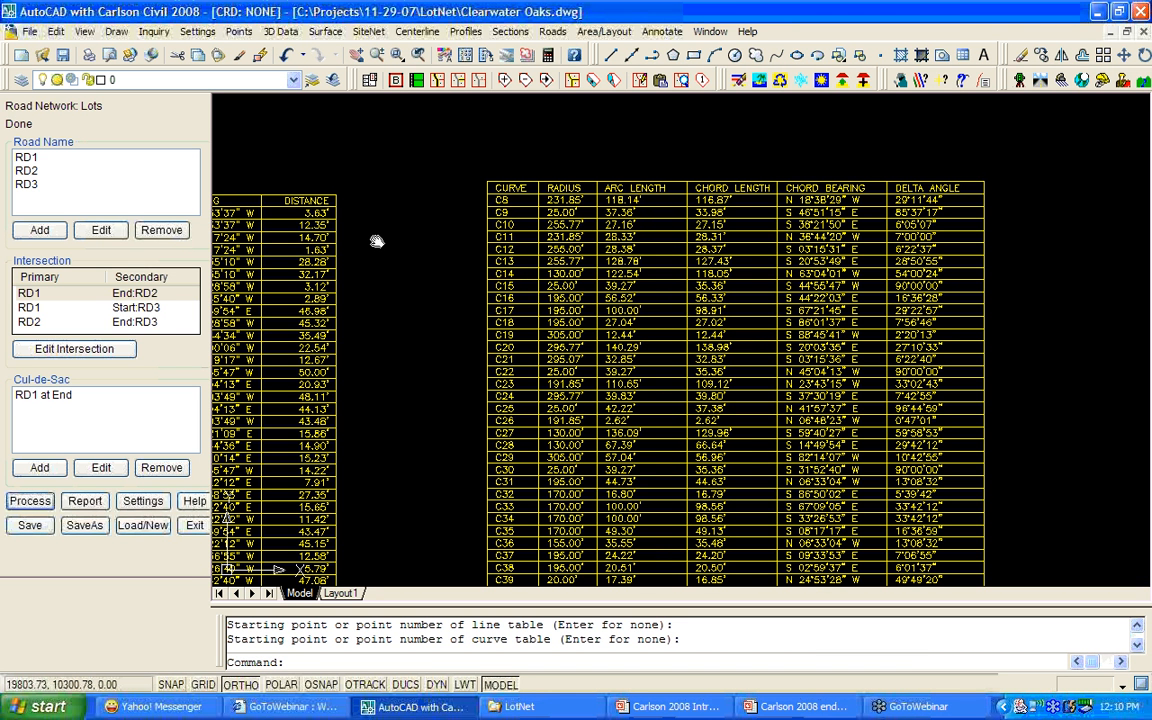
{"action": "scroll", "coordinate": [400, 236], "scroll_direction": "down", "scroll_amount": 3}
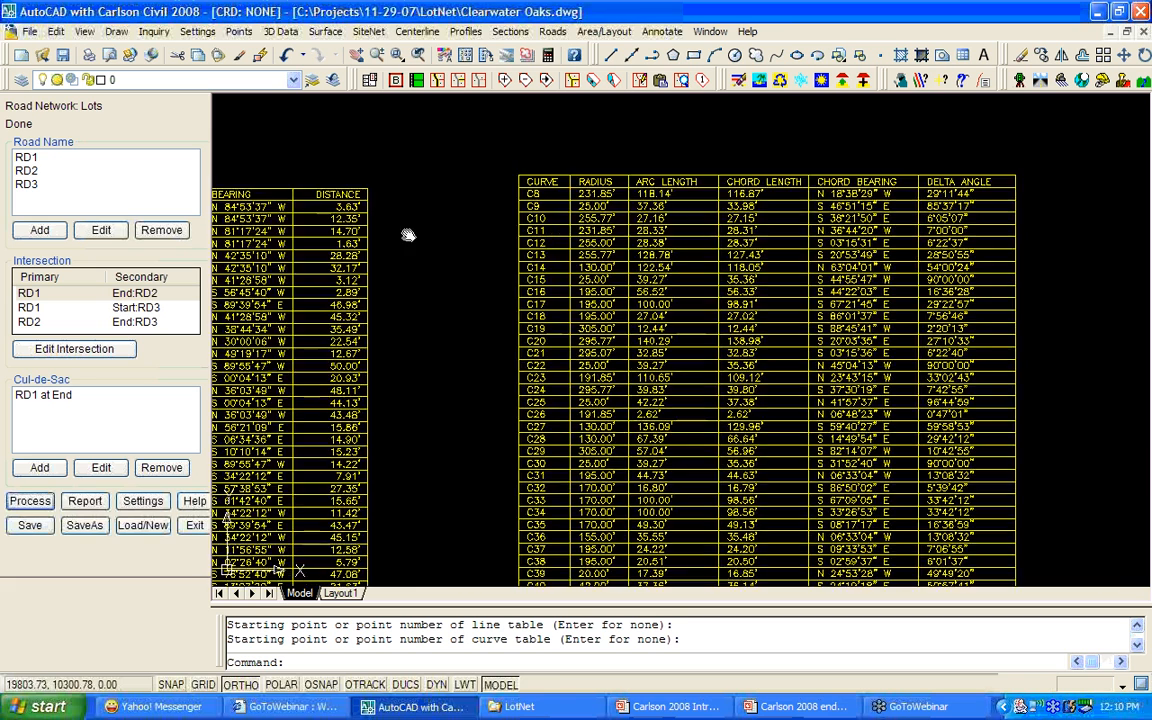
{"action": "scroll", "coordinate": [659, 227], "scroll_direction": "down", "scroll_amount": 4}
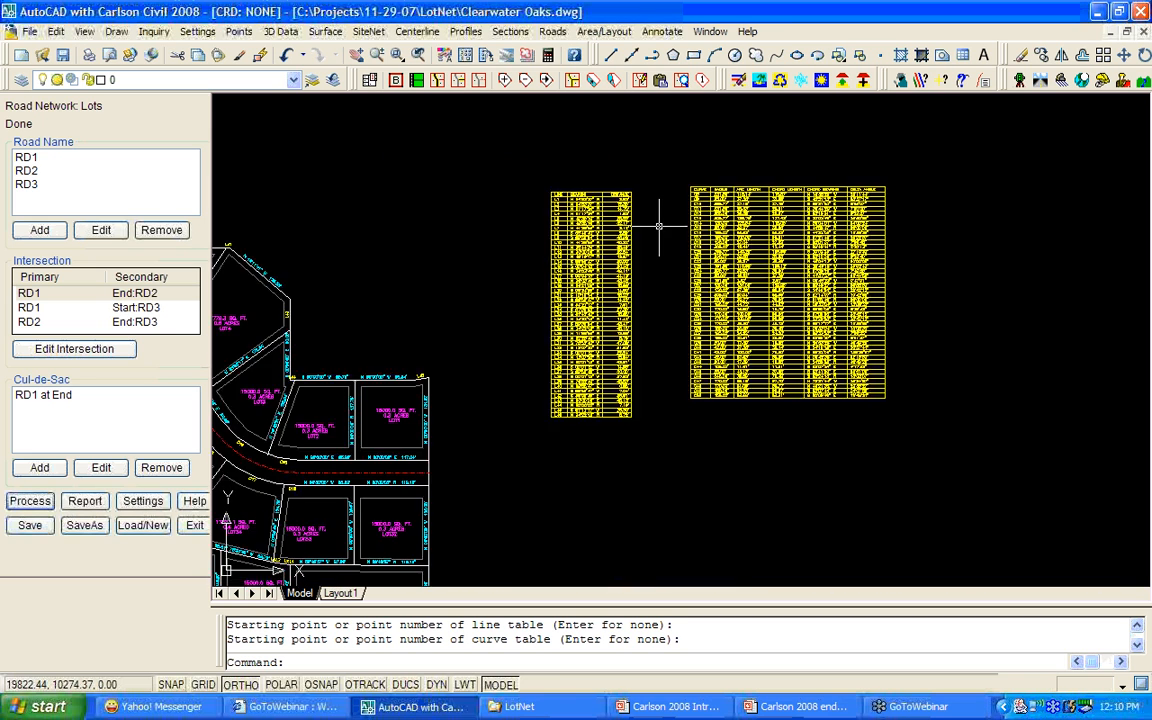
{"action": "middle_click_drag", "start_coordinate": [350, 300], "coordinate": [656, 280]}
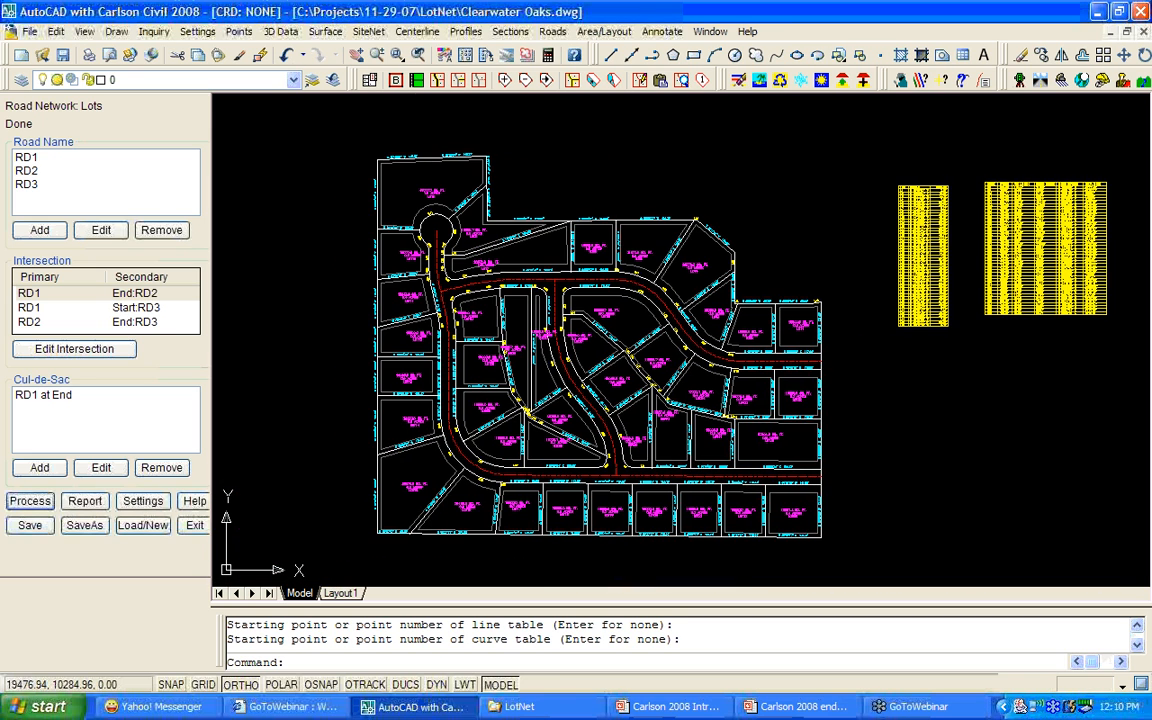
{"action": "left_click", "coordinate": [197, 31]}
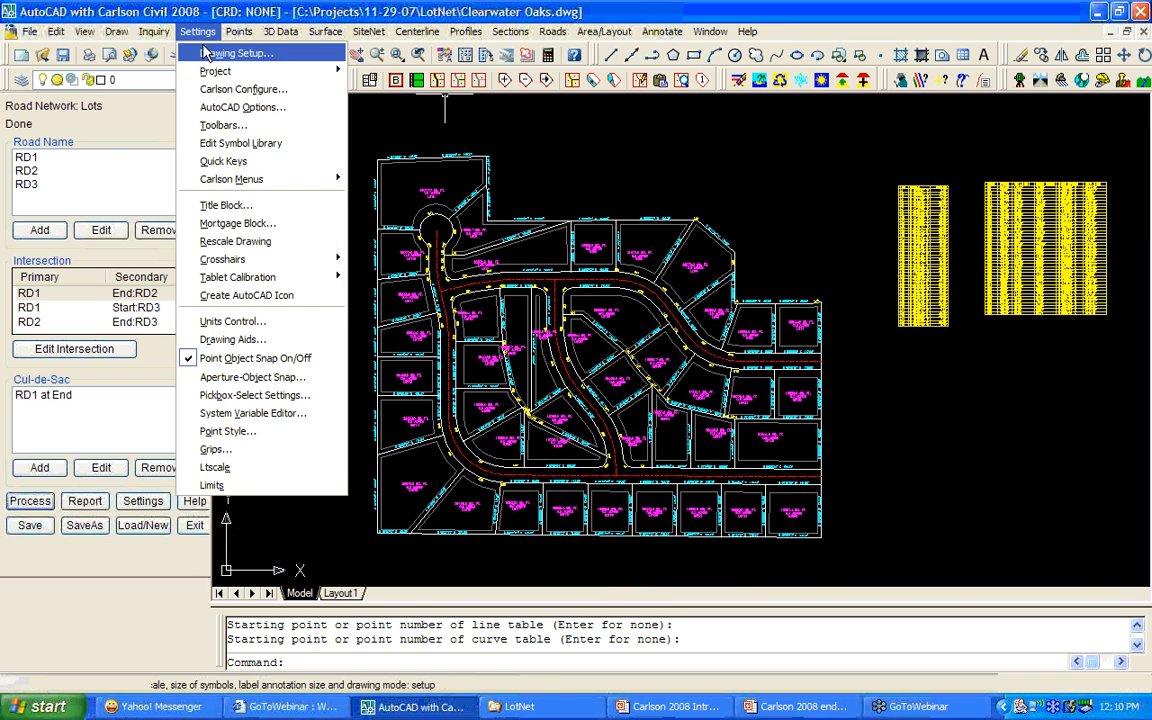
{"action": "left_click", "coordinate": [237, 91]}
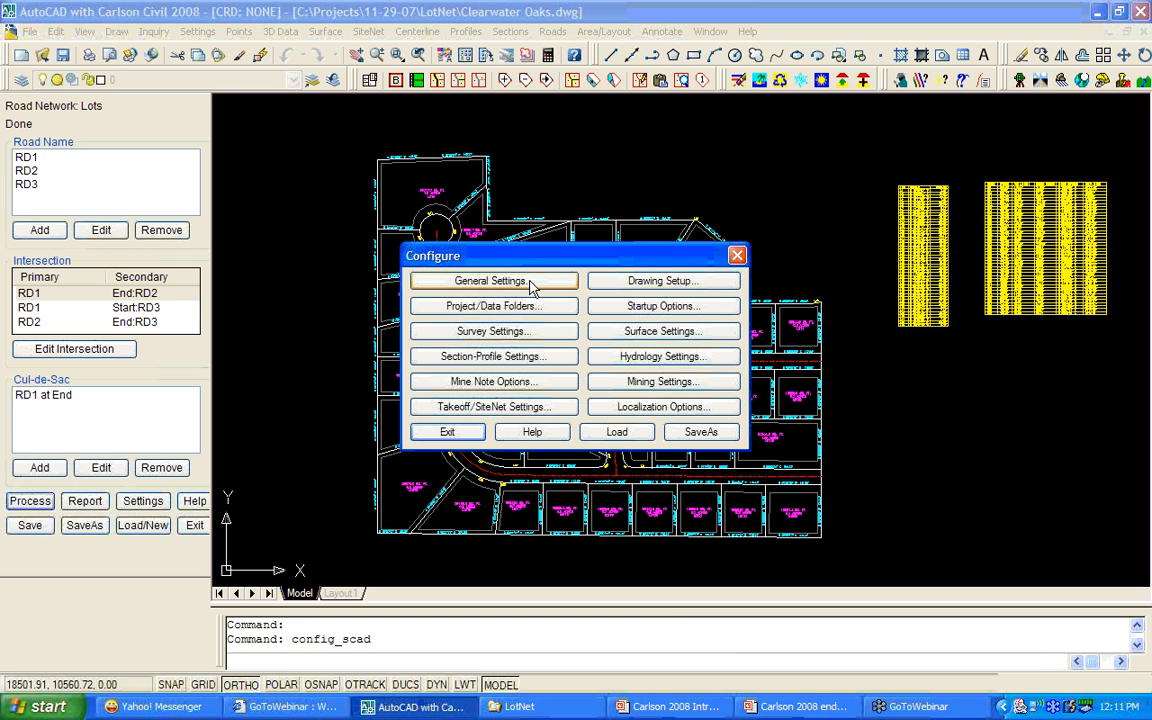
{"action": "left_click", "coordinate": [531, 284]}
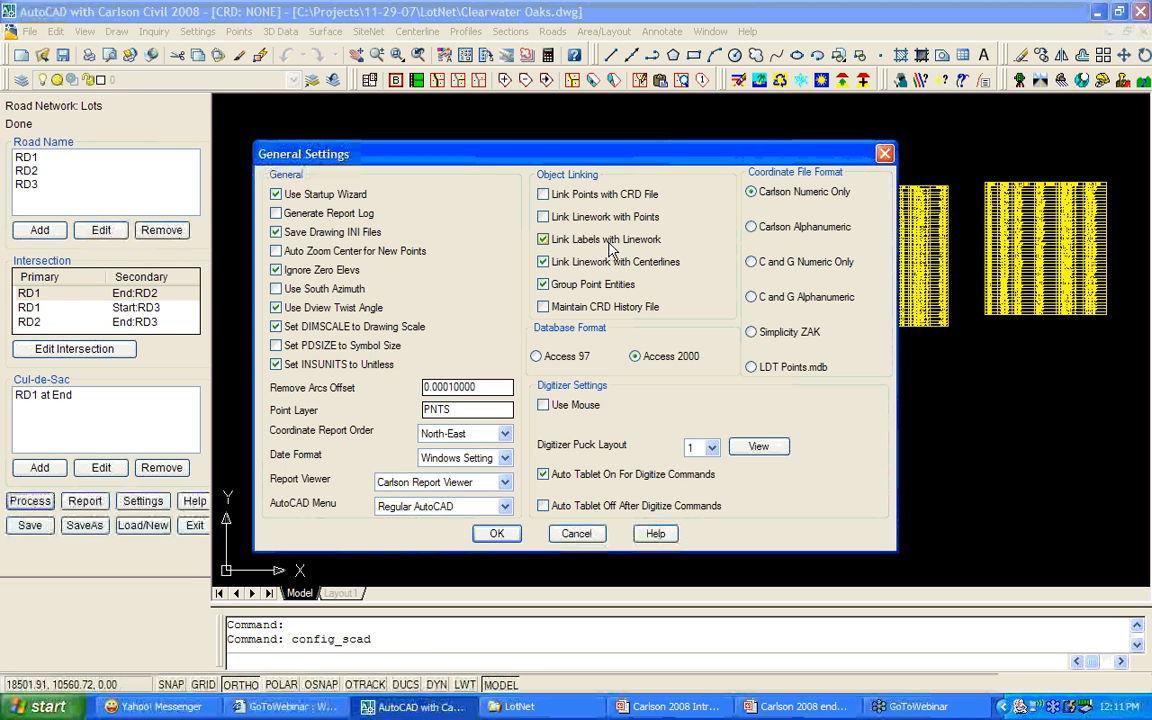
{"action": "left_click", "coordinate": [577, 535]}
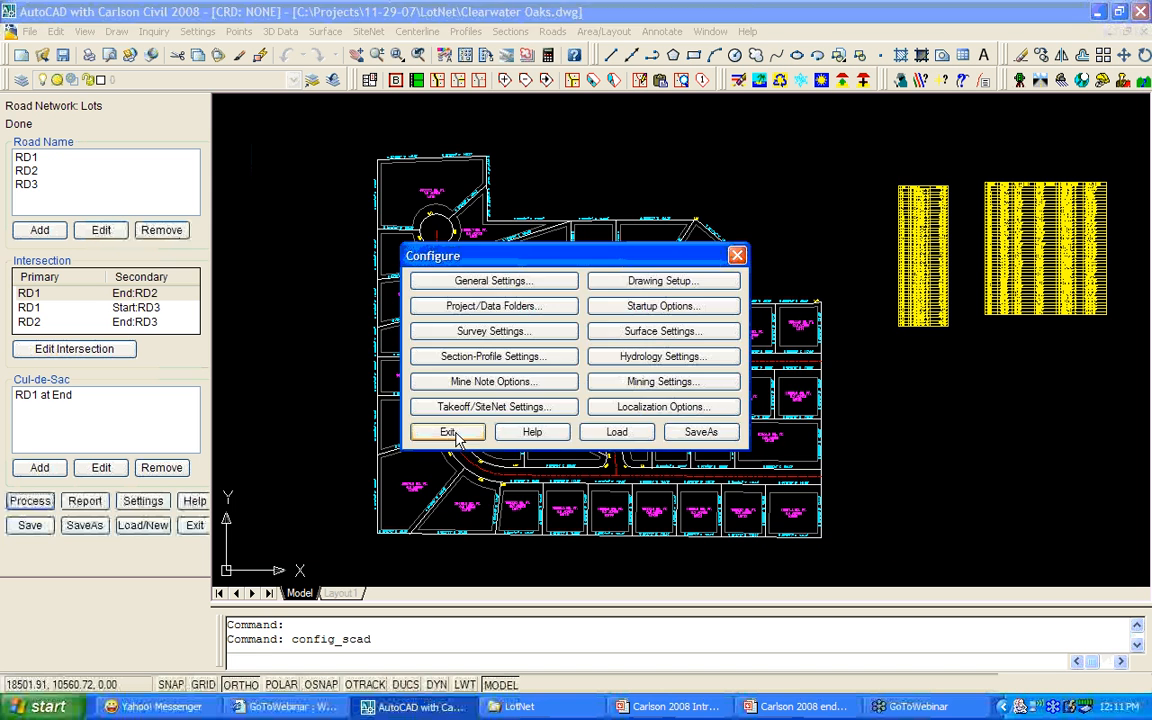
{"action": "left_click", "coordinate": [450, 437]}
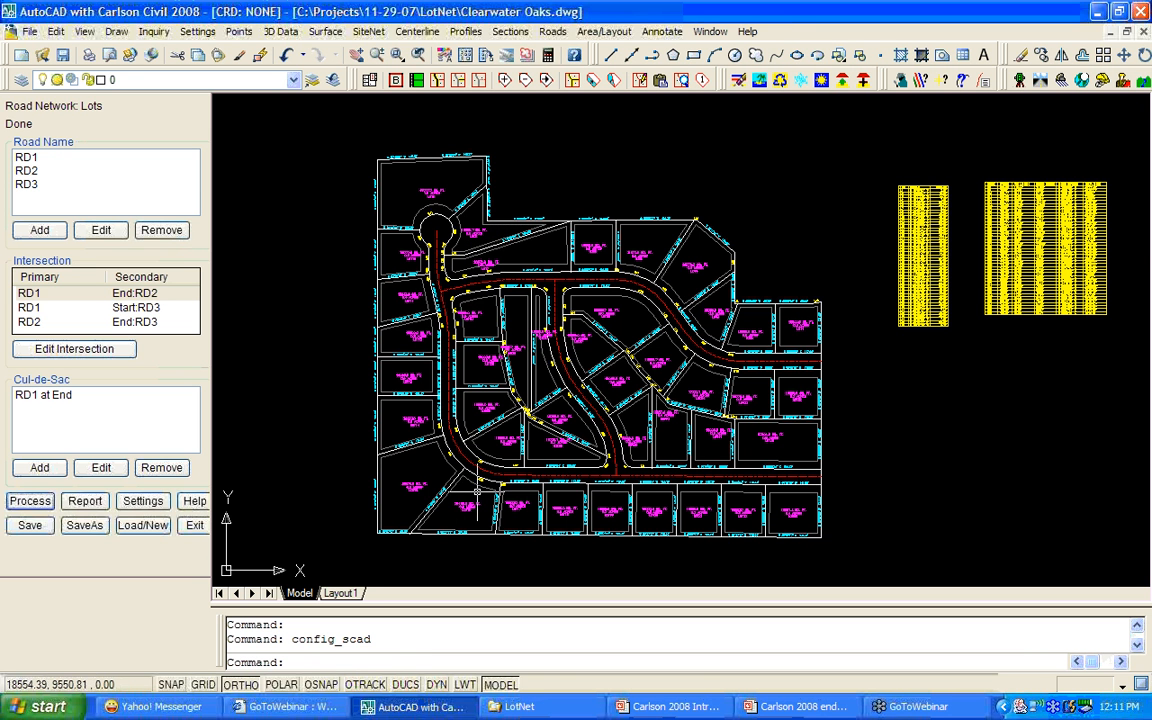
Select road RD1 in the Road Name list and open its settings.
{"action": "scroll", "coordinate": [470, 500], "scroll_direction": "up", "scroll_amount": 2}
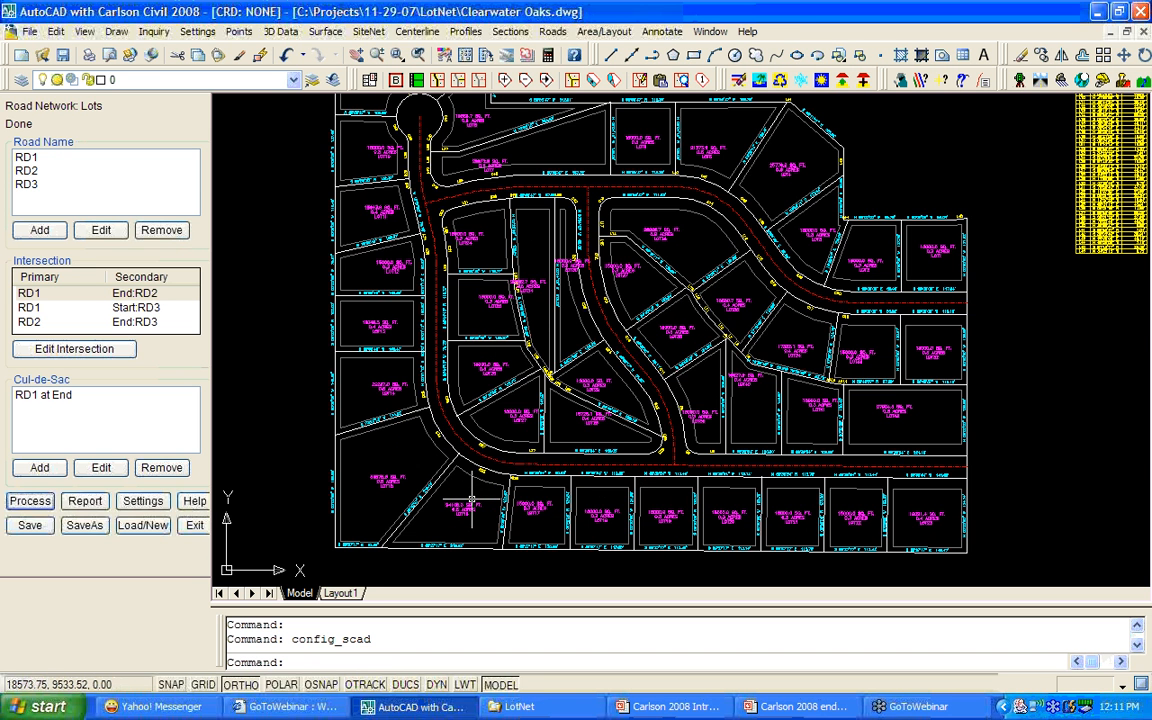
{"action": "scroll", "coordinate": [471, 498], "scroll_direction": "up", "scroll_amount": 2}
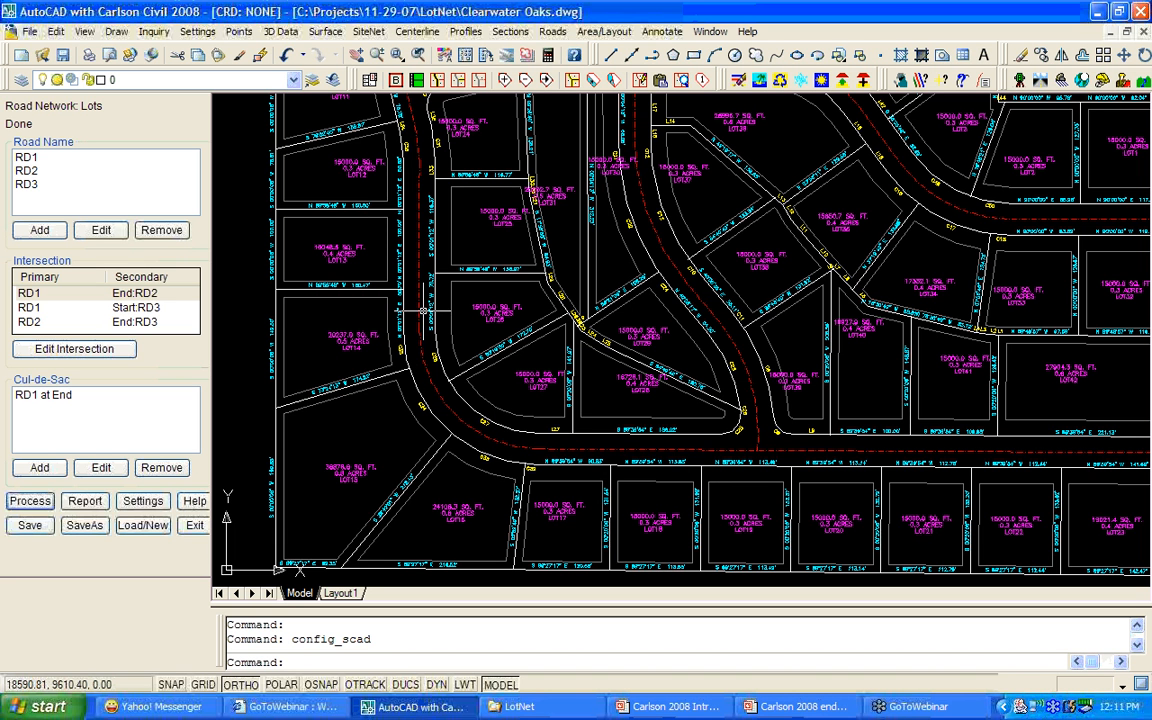
{"action": "left_click", "coordinate": [27, 159]}
{"action": "left_click", "coordinate": [101, 230]}
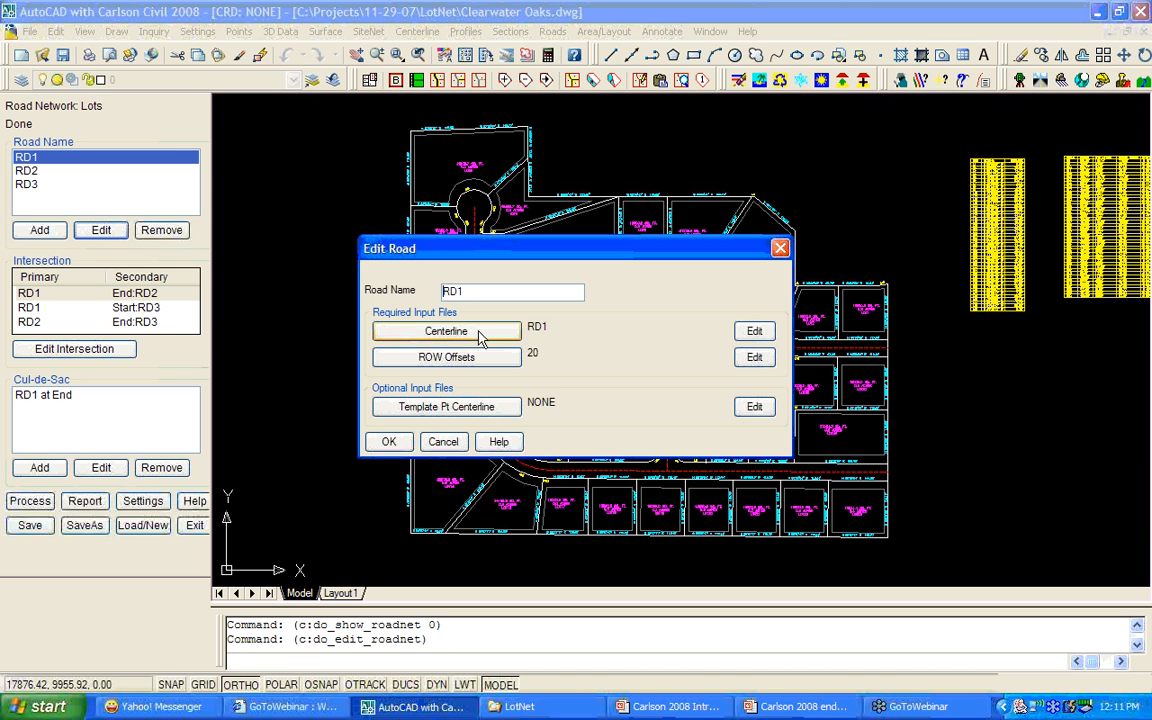
Open RD1's centerline editor and create a new LOTS coordinate file.
{"action": "left_click", "coordinate": [754, 331]}
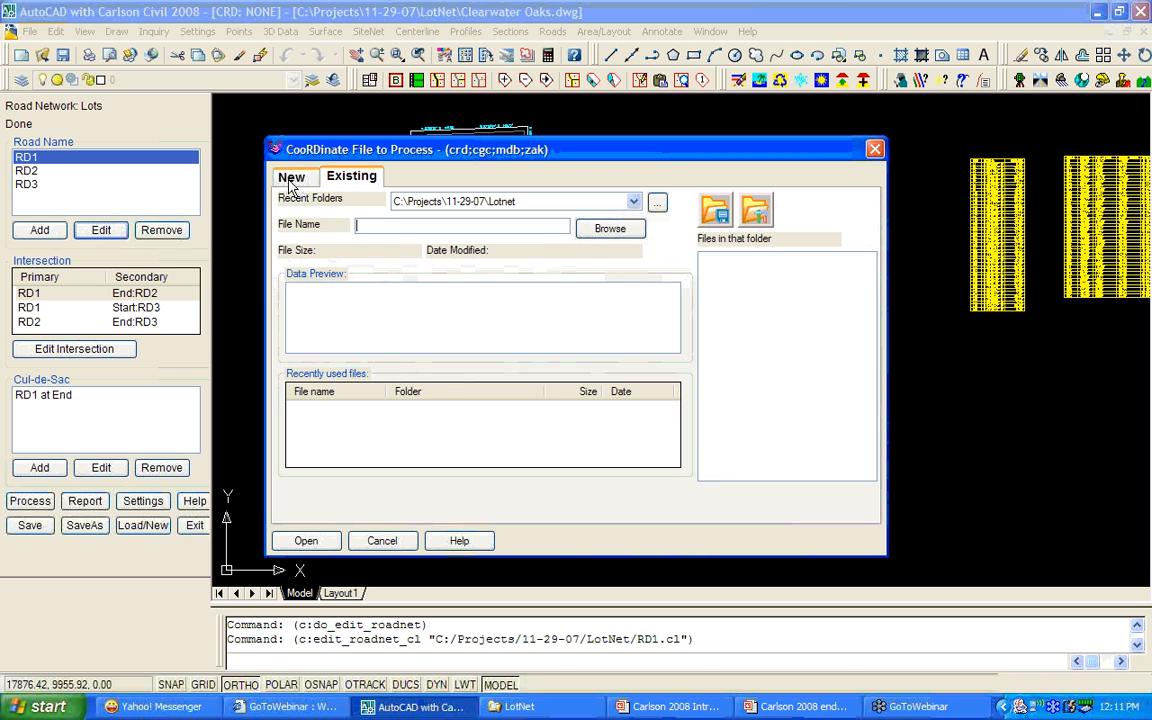
{"action": "left_click", "coordinate": [291, 178]}
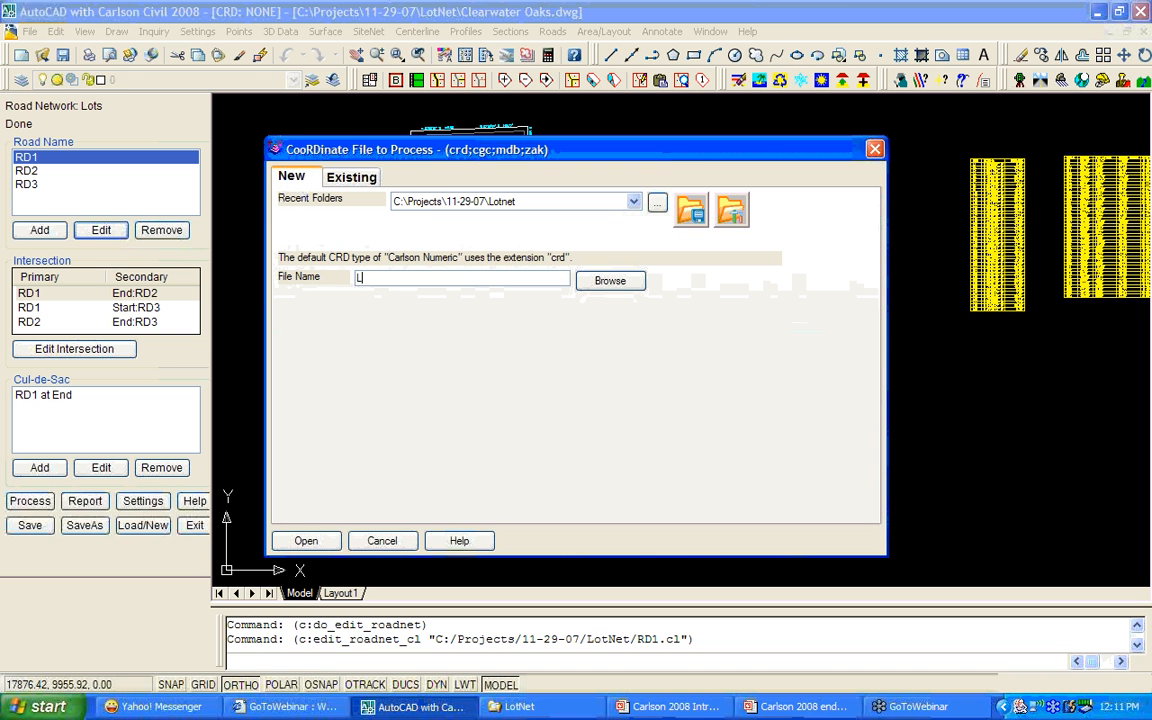
{"action": "left_click", "coordinate": [309, 549]}
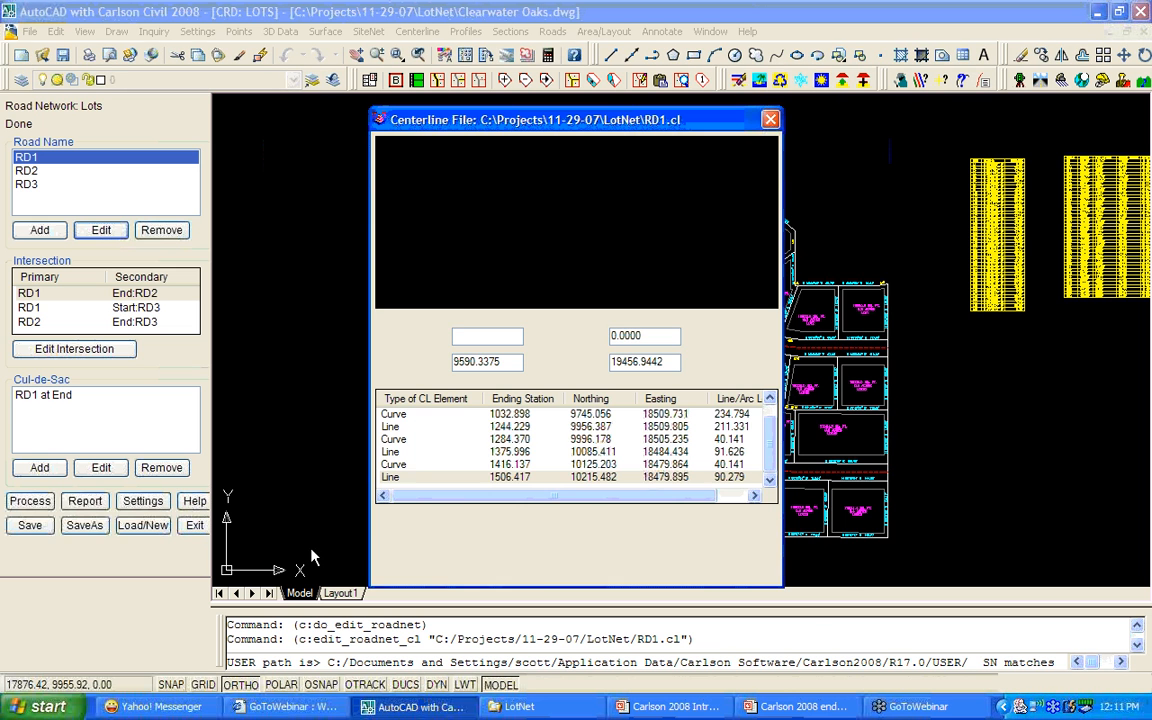
Change the first centerline curve's radius from 150 to 250, holding the PI points.
{"action": "left_click", "coordinate": [405, 439]}
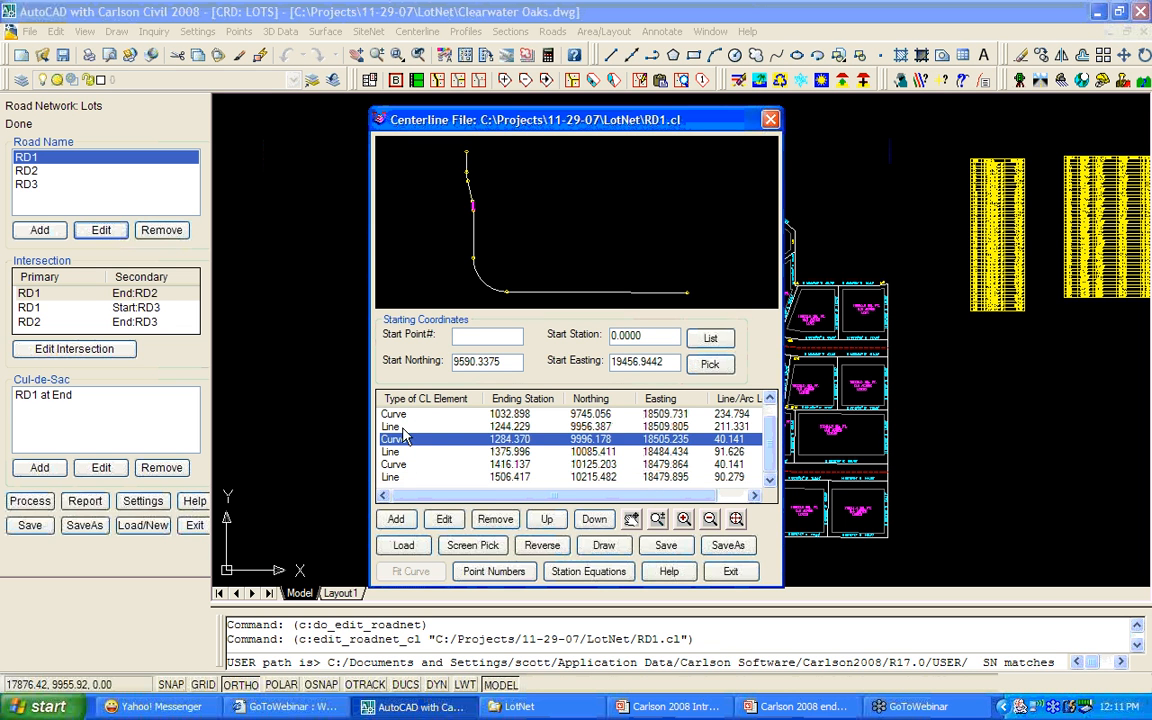
{"action": "left_click", "coordinate": [399, 416]}
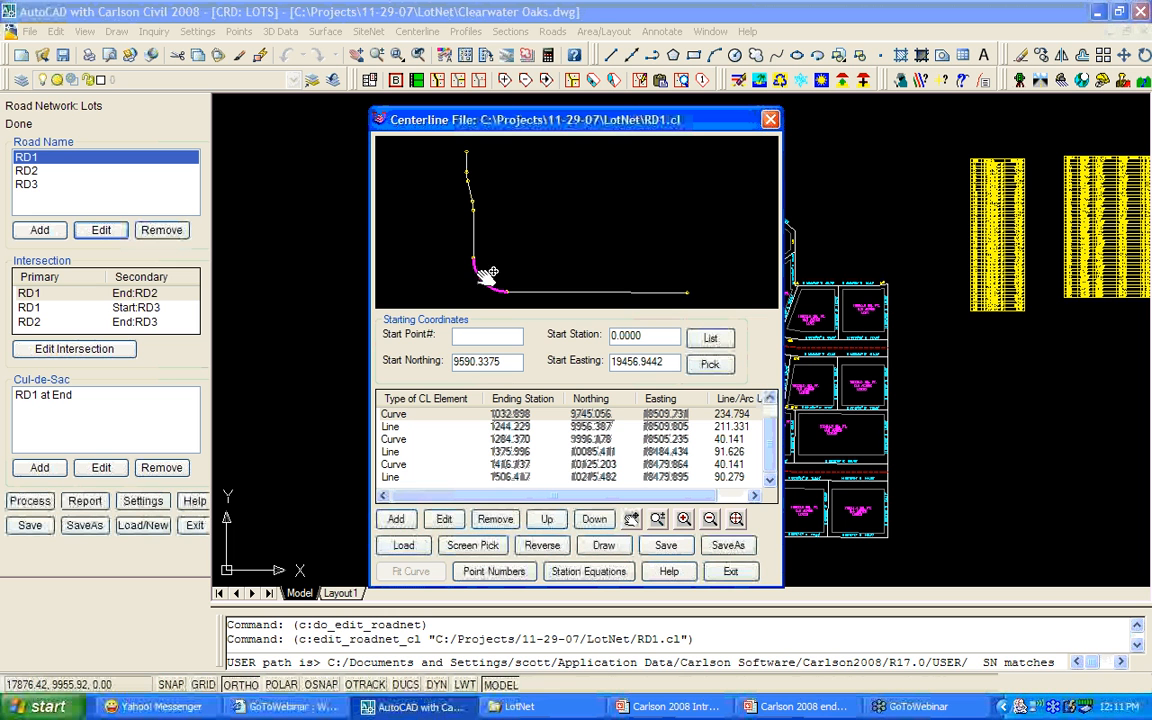
{"action": "left_click", "coordinate": [444, 520]}
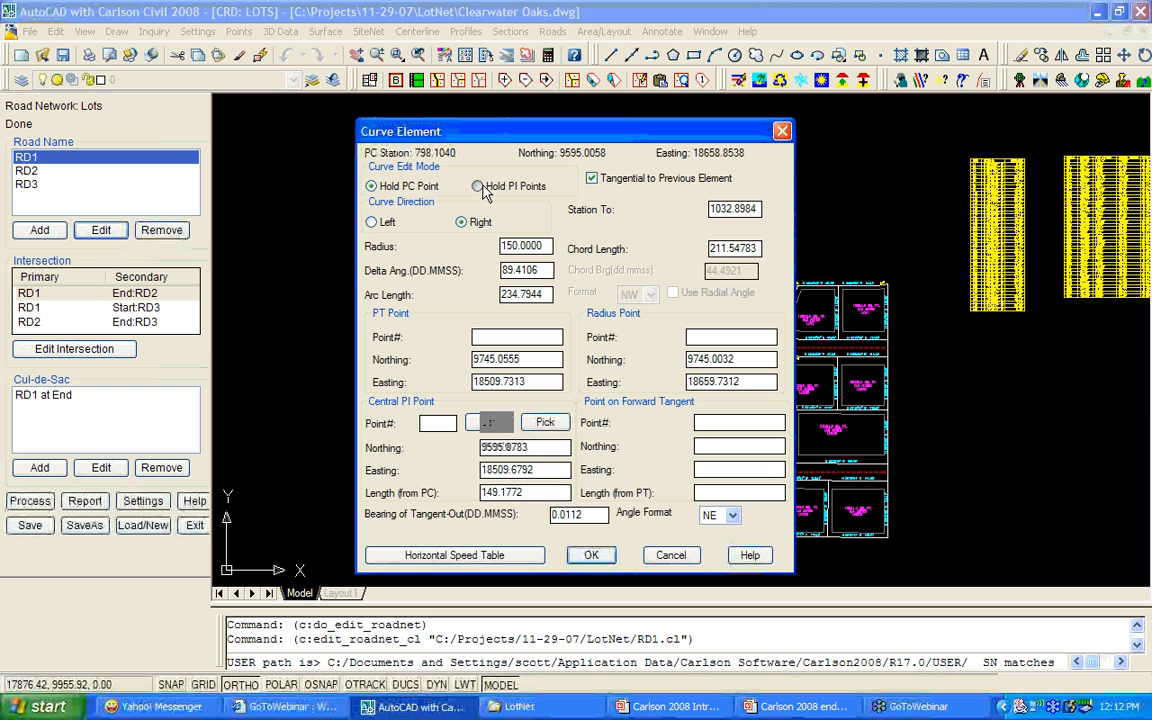
{"action": "left_click", "coordinate": [479, 187]}
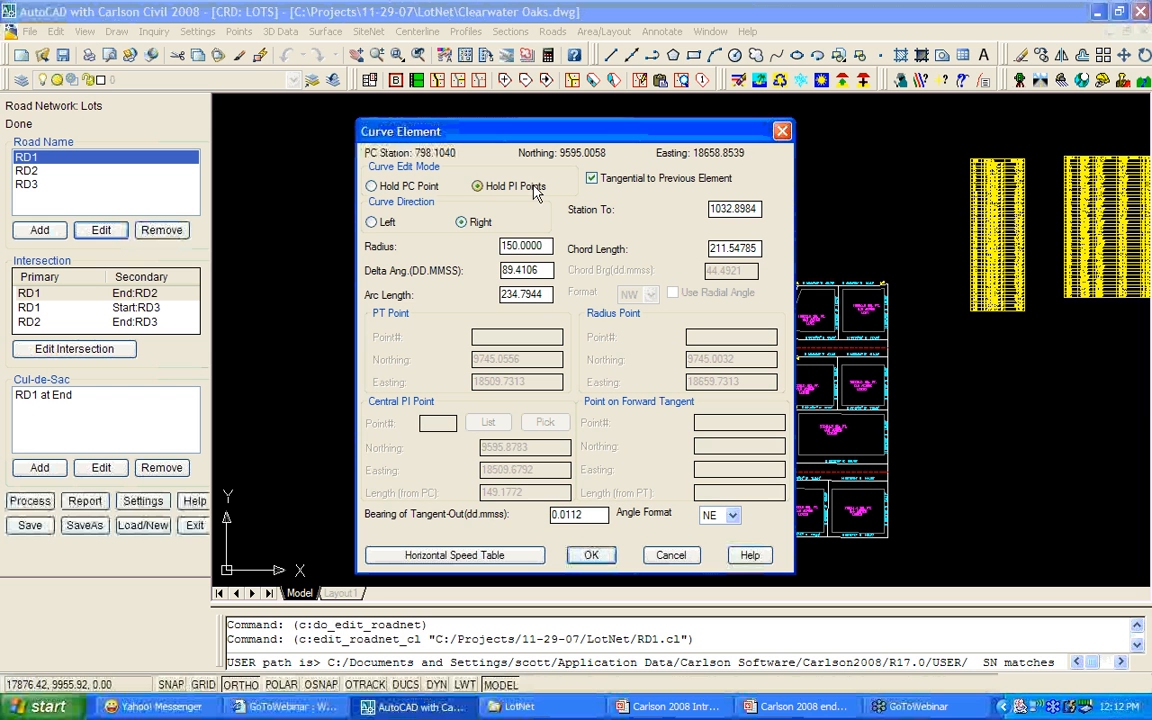
{"action": "double_click", "coordinate": [547, 245]}
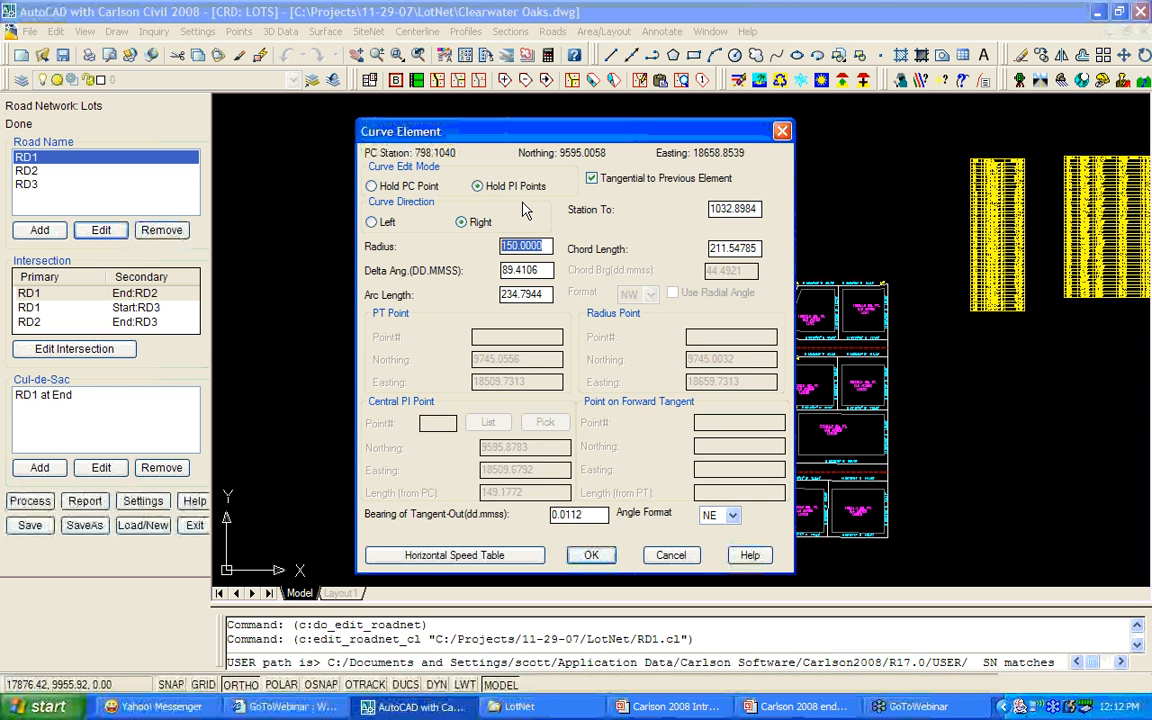
{"action": "type", "text": "25"}
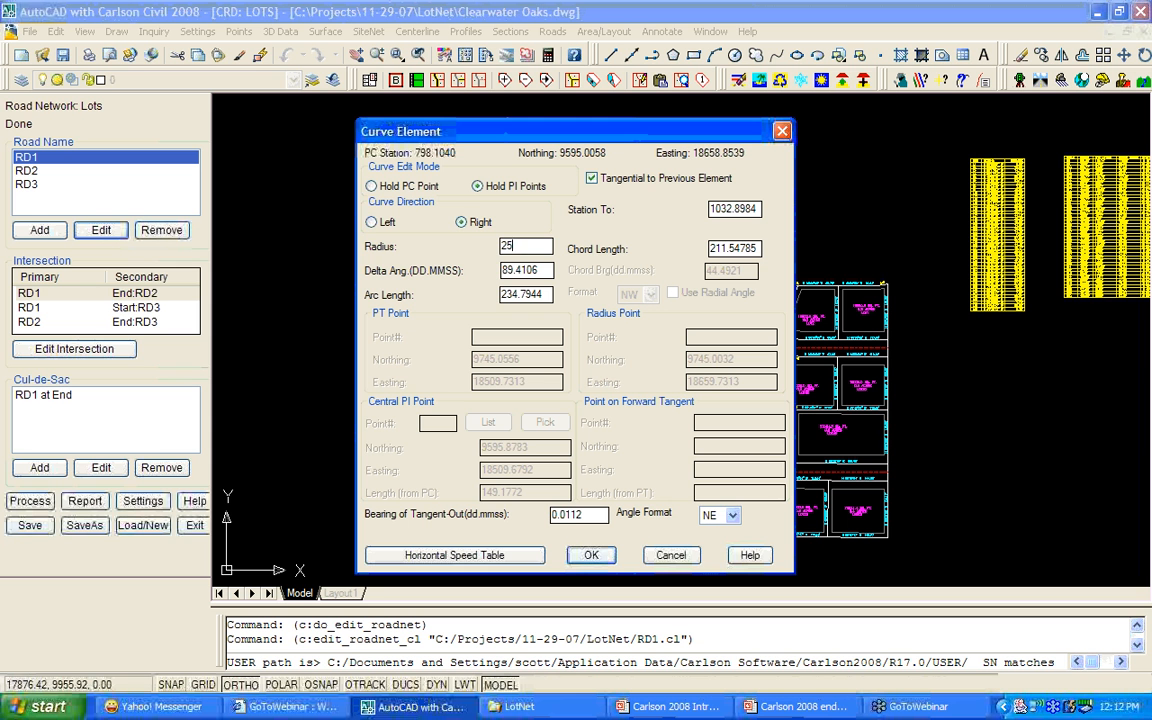
{"action": "type", "text": "0"}
{"action": "key", "text": "Tab"}
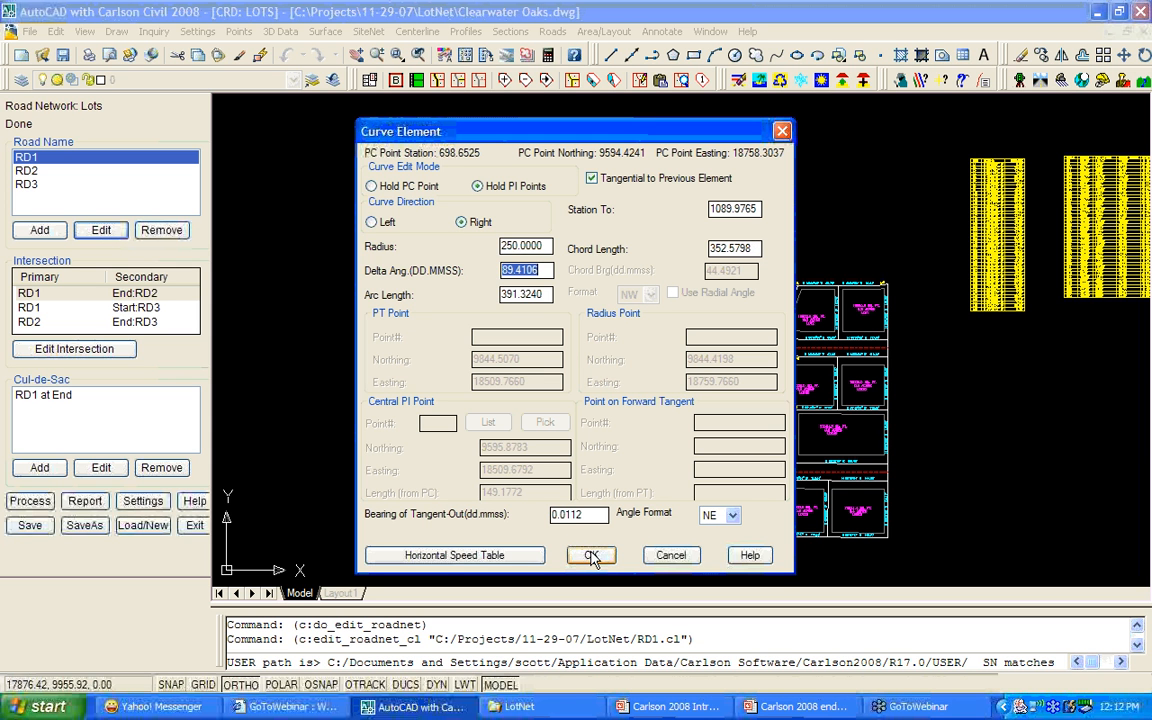
{"action": "left_click", "coordinate": [590, 555]}
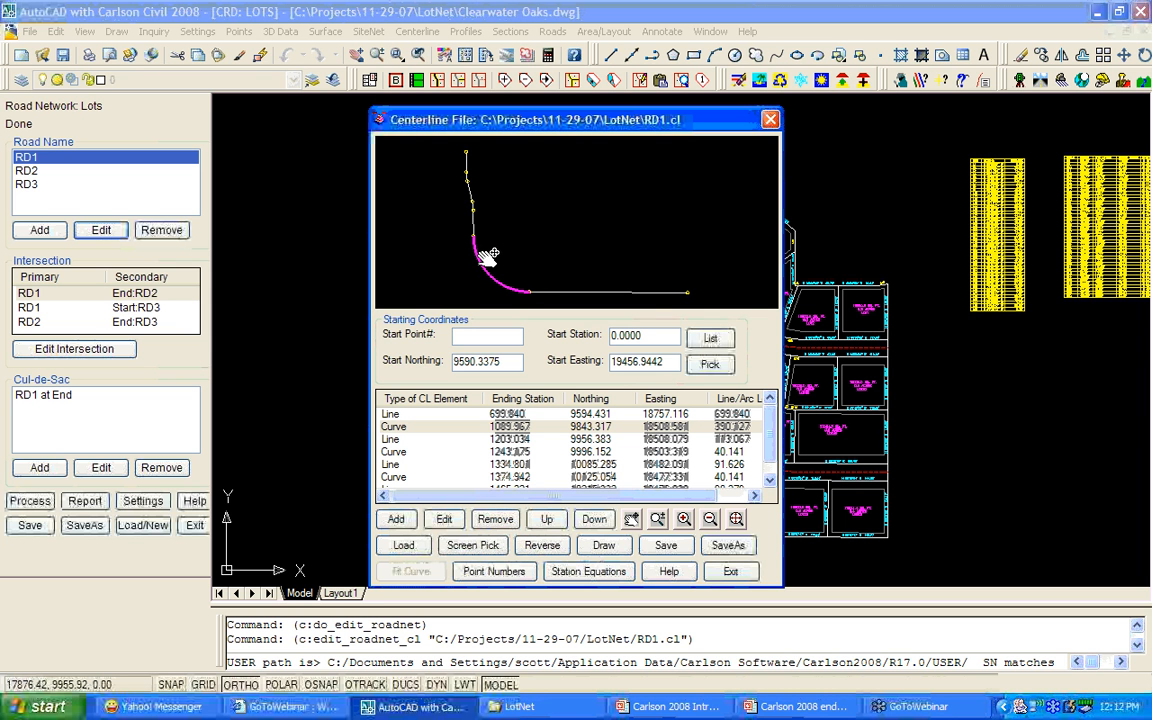
{"action": "left_click", "coordinate": [730, 572]}
{"action": "left_click", "coordinate": [382, 440]}
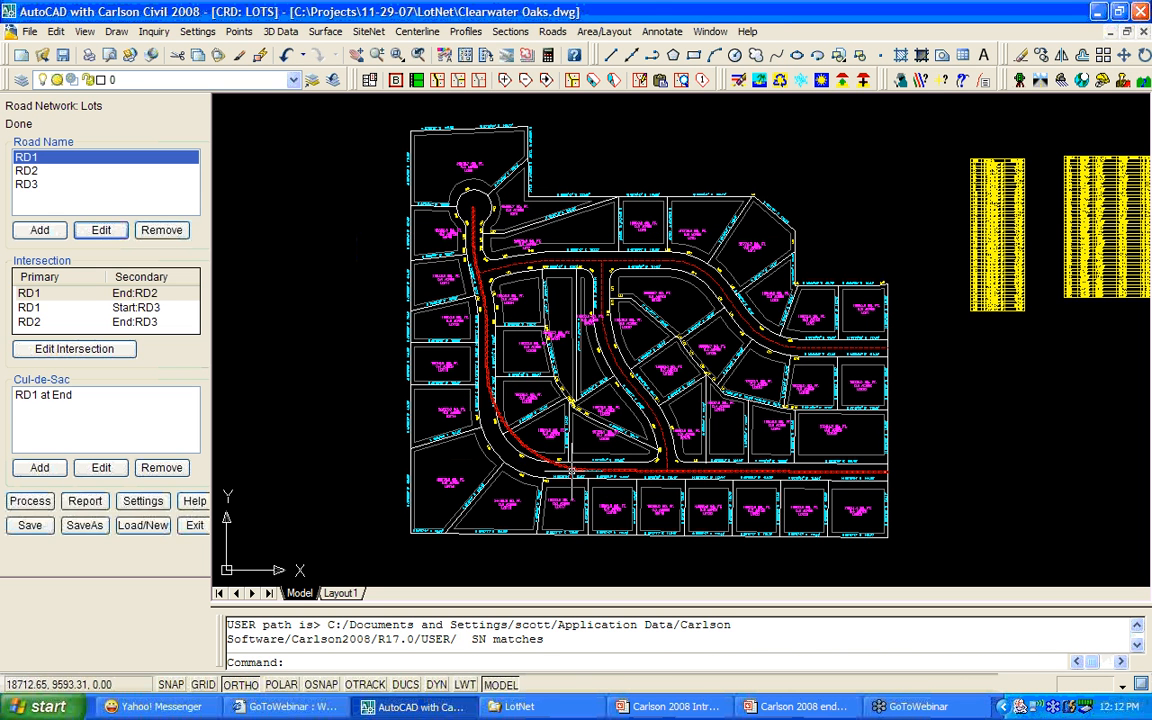
Reprocess the road network, dismissing the four ROW polyline gap warnings.
{"action": "left_click", "coordinate": [31, 503]}
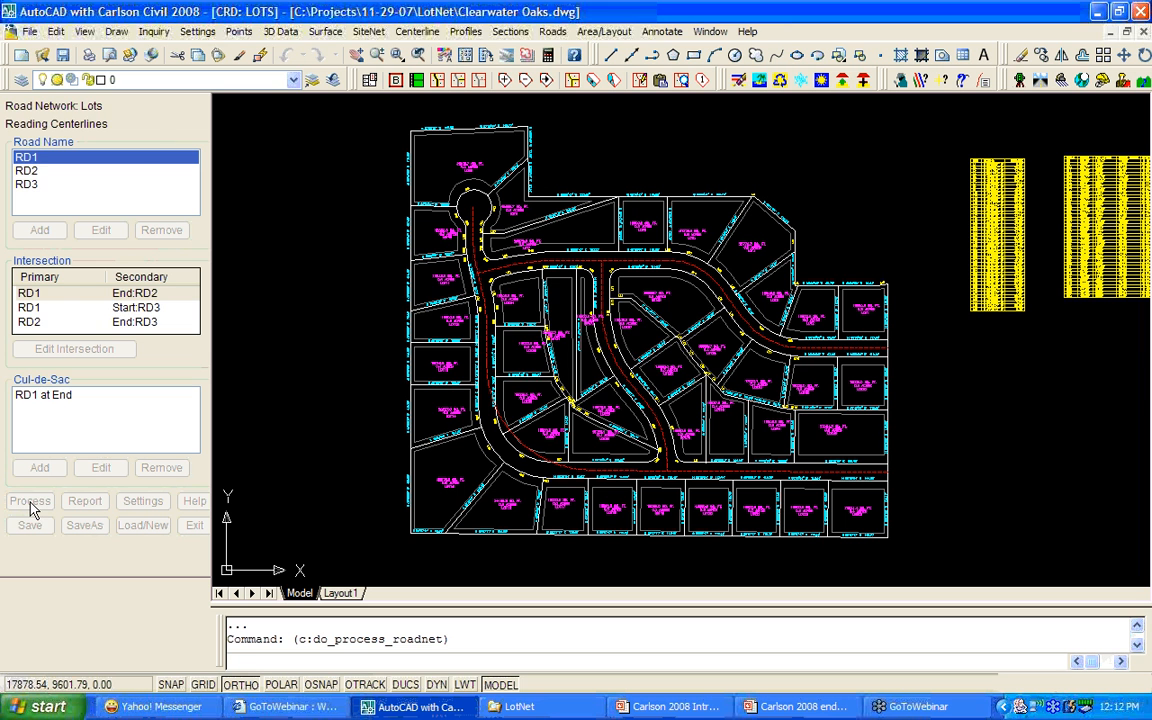
{"action": "left_click", "coordinate": [576, 380]}
{"action": "left_click", "coordinate": [578, 380]}
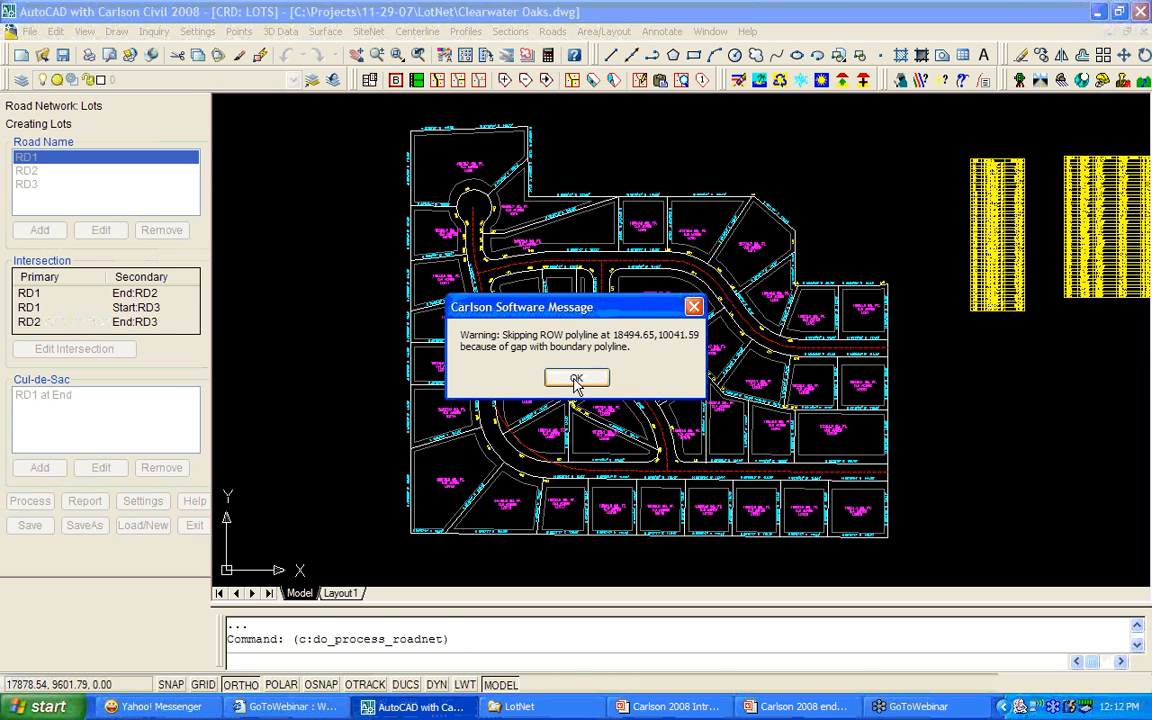
{"action": "left_click", "coordinate": [585, 383]}
{"action": "left_click", "coordinate": [585, 383]}
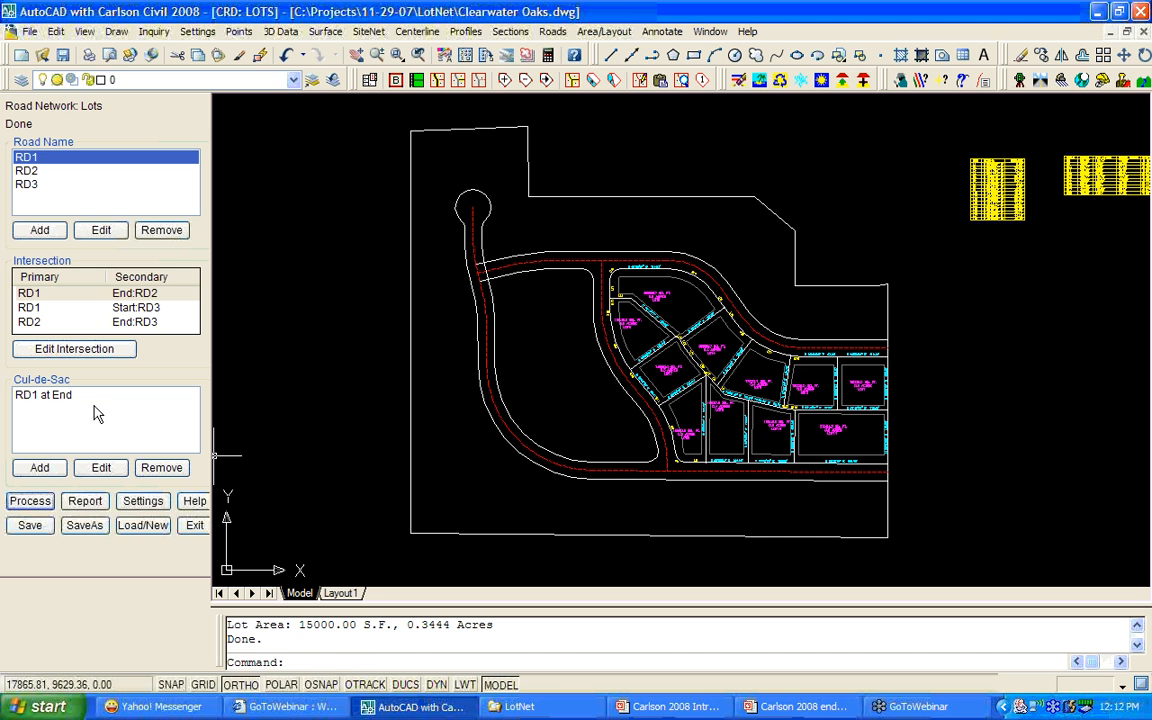
Set RD1's first centerline curve back to a 150 radius and save the centerline.
{"action": "left_click", "coordinate": [101, 230]}
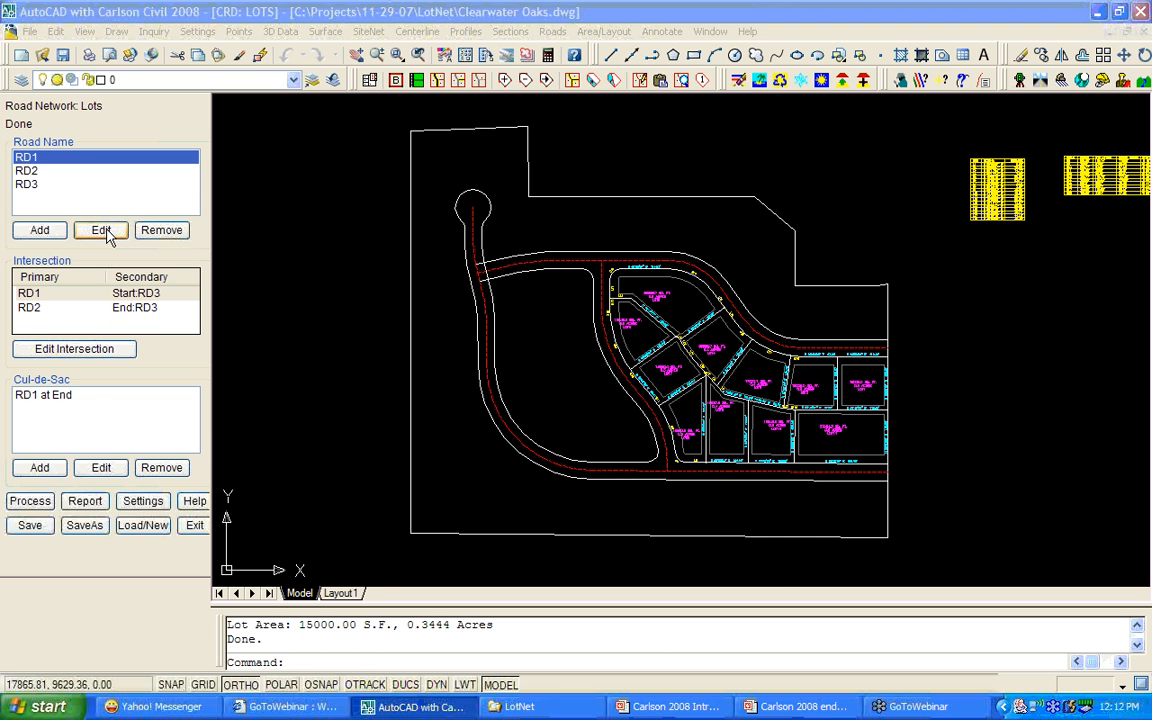
{"action": "left_click", "coordinate": [754, 331]}
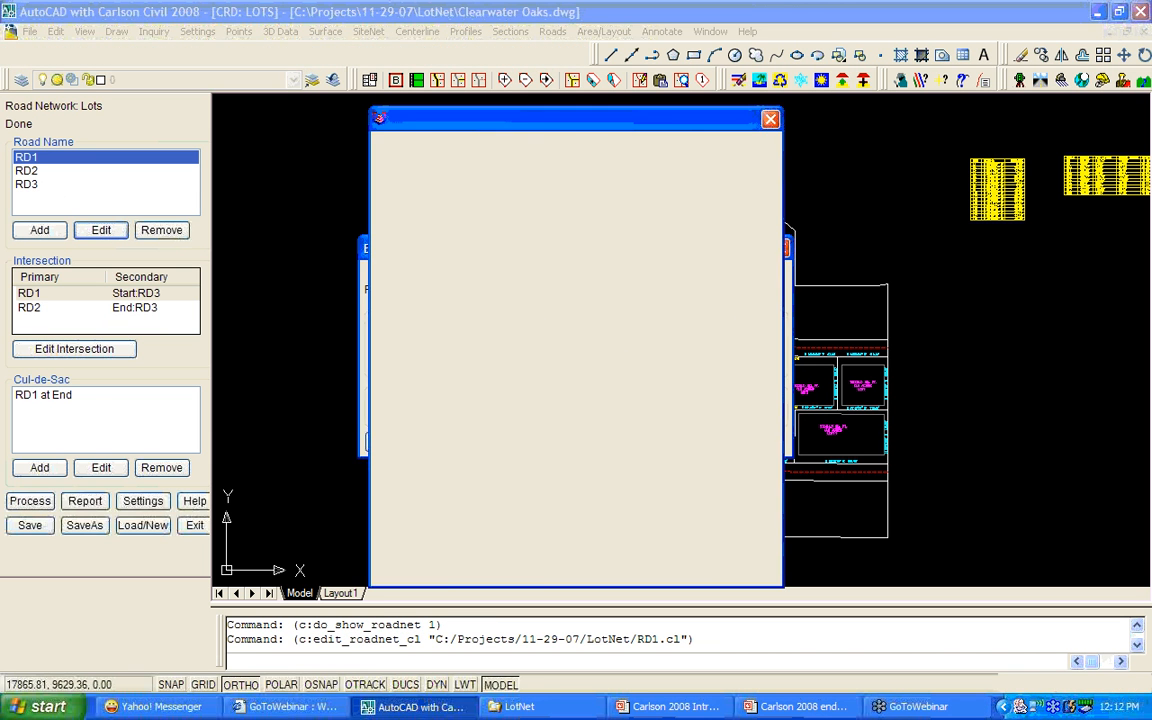
{"action": "left_click", "coordinate": [392, 414]}
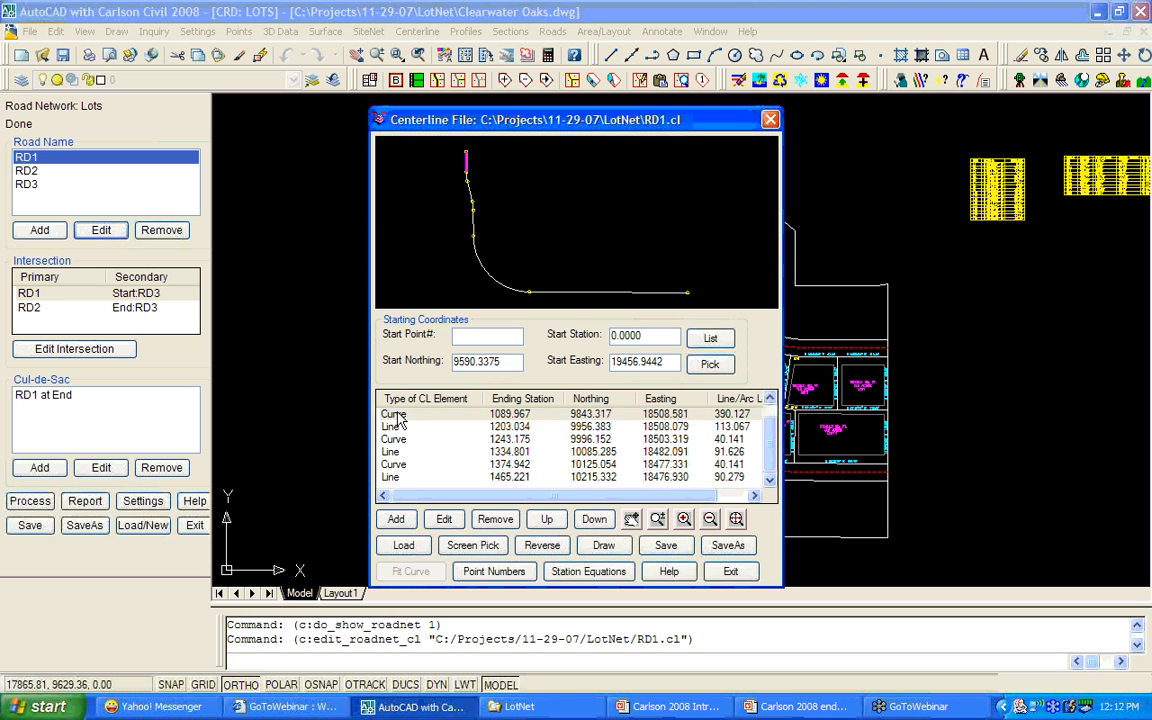
{"action": "left_click", "coordinate": [444, 519]}
{"action": "type", "text": "150"}
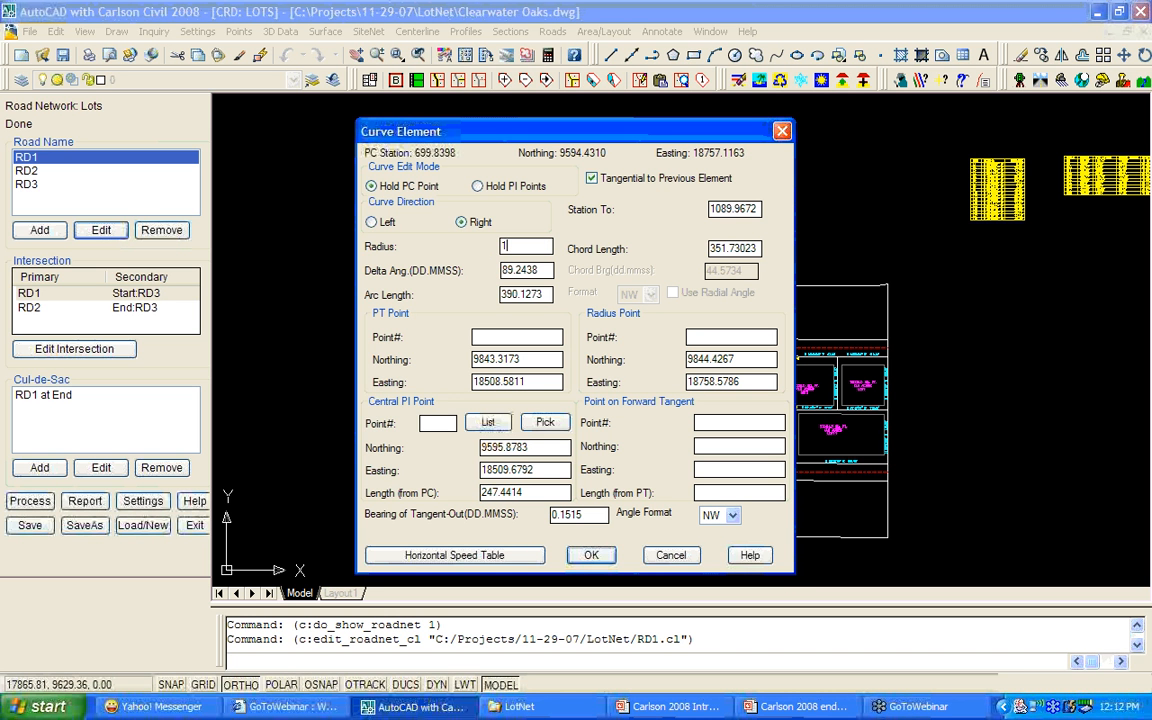
{"action": "left_click", "coordinate": [591, 556]}
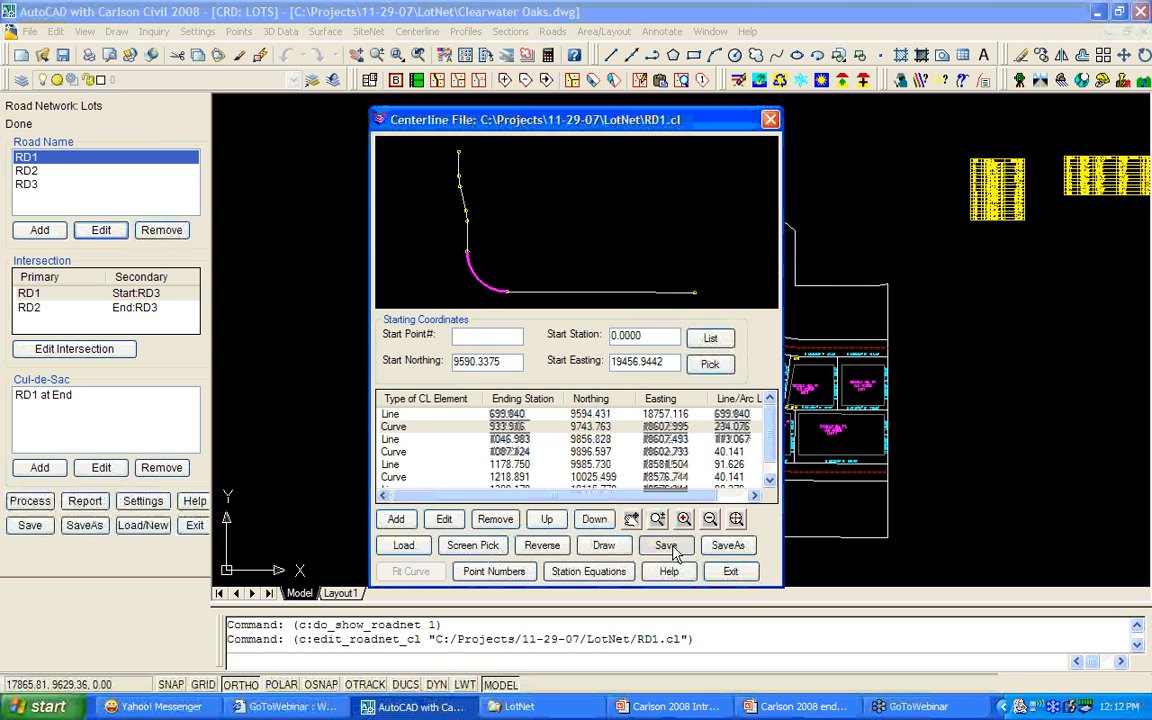
{"action": "left_click", "coordinate": [733, 572]}
{"action": "left_click", "coordinate": [381, 442]}
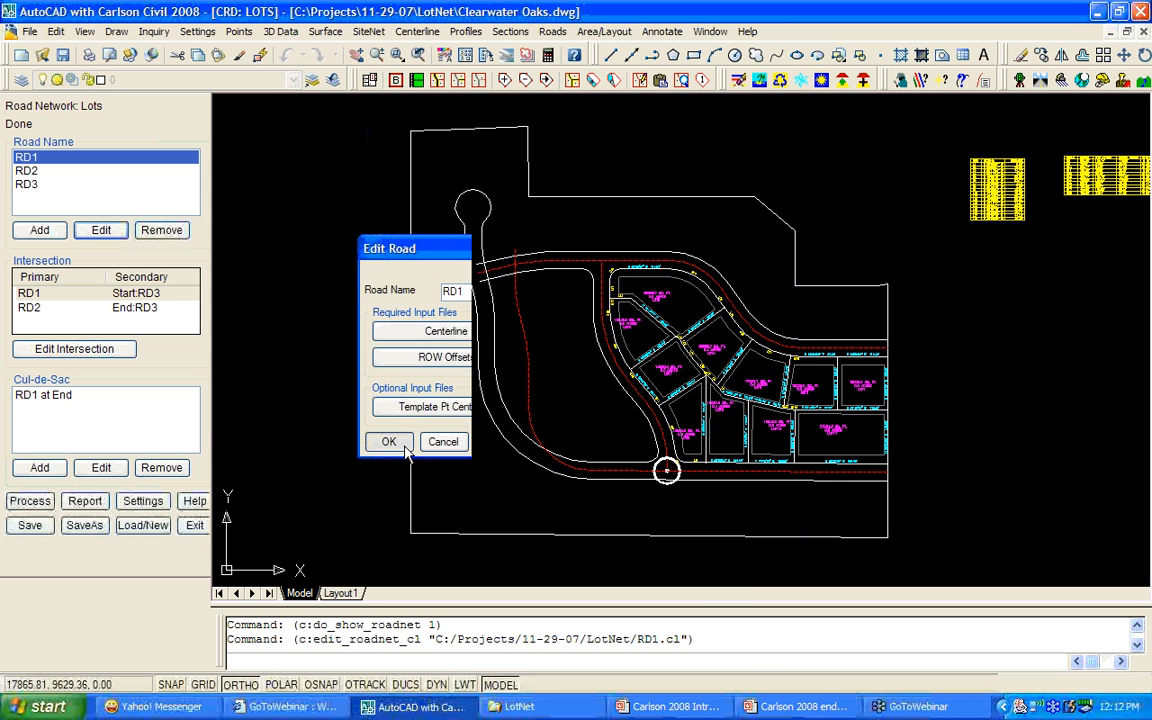
Rerun road network processing, dismissing the ROW polyline gap warnings.
{"action": "left_click", "coordinate": [29, 501]}
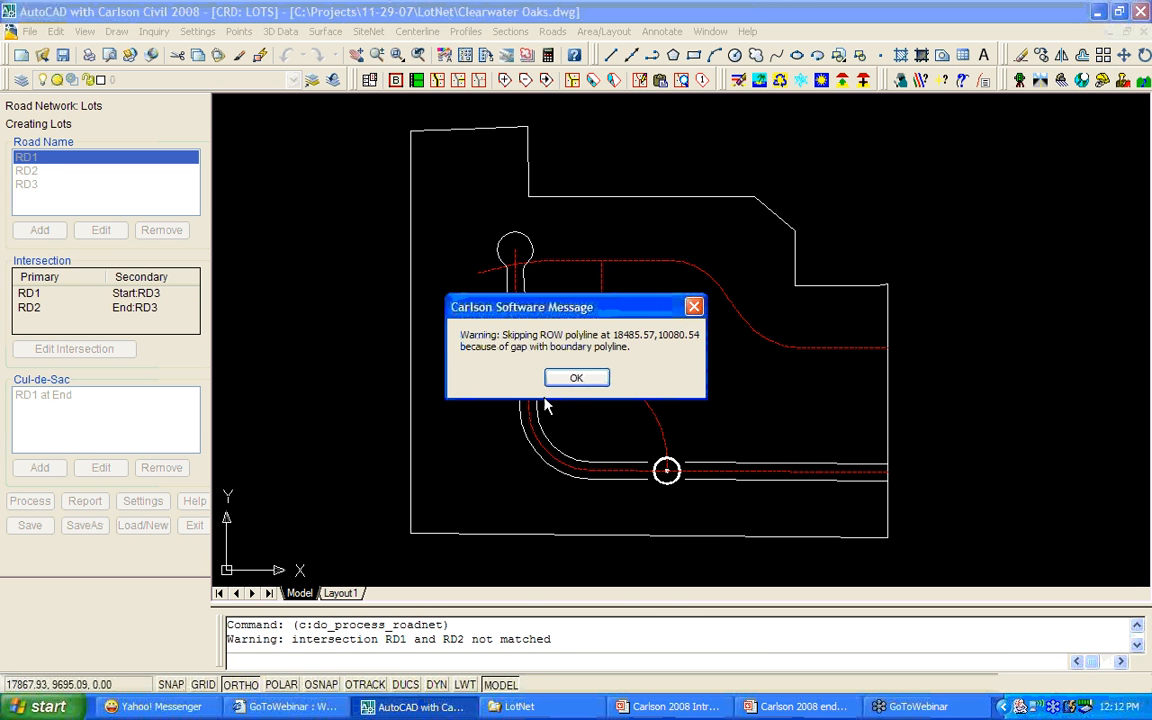
{"action": "left_click", "coordinate": [576, 378]}
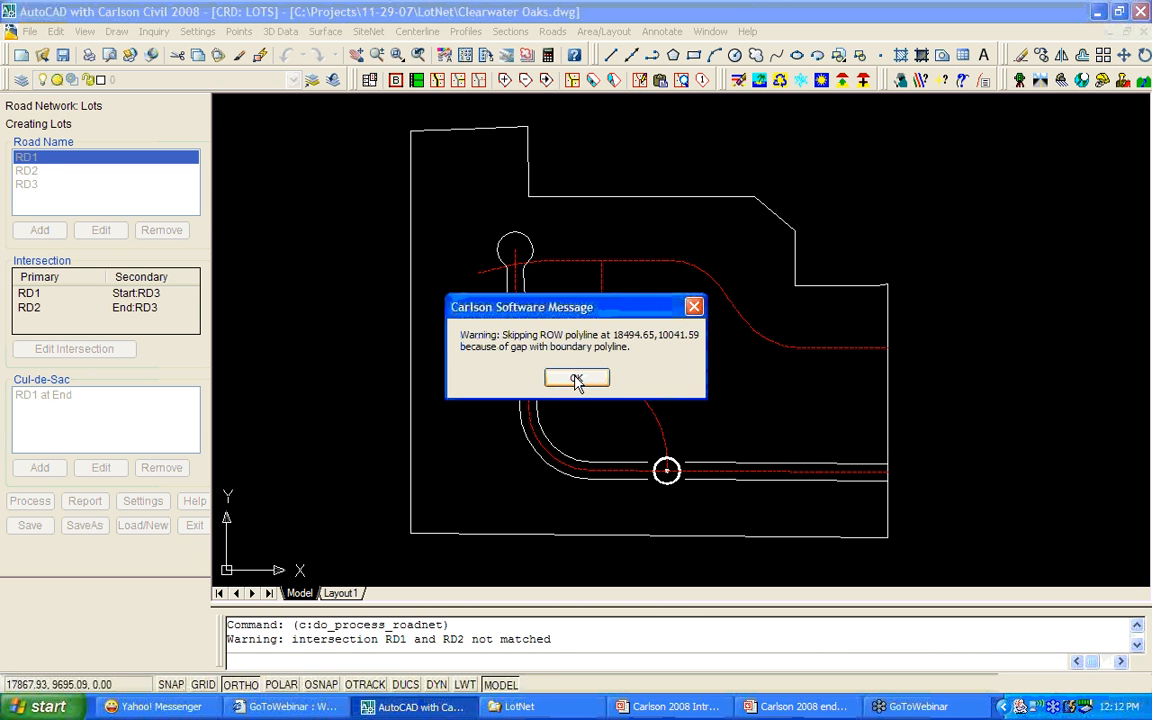
{"action": "left_click", "coordinate": [580, 379]}
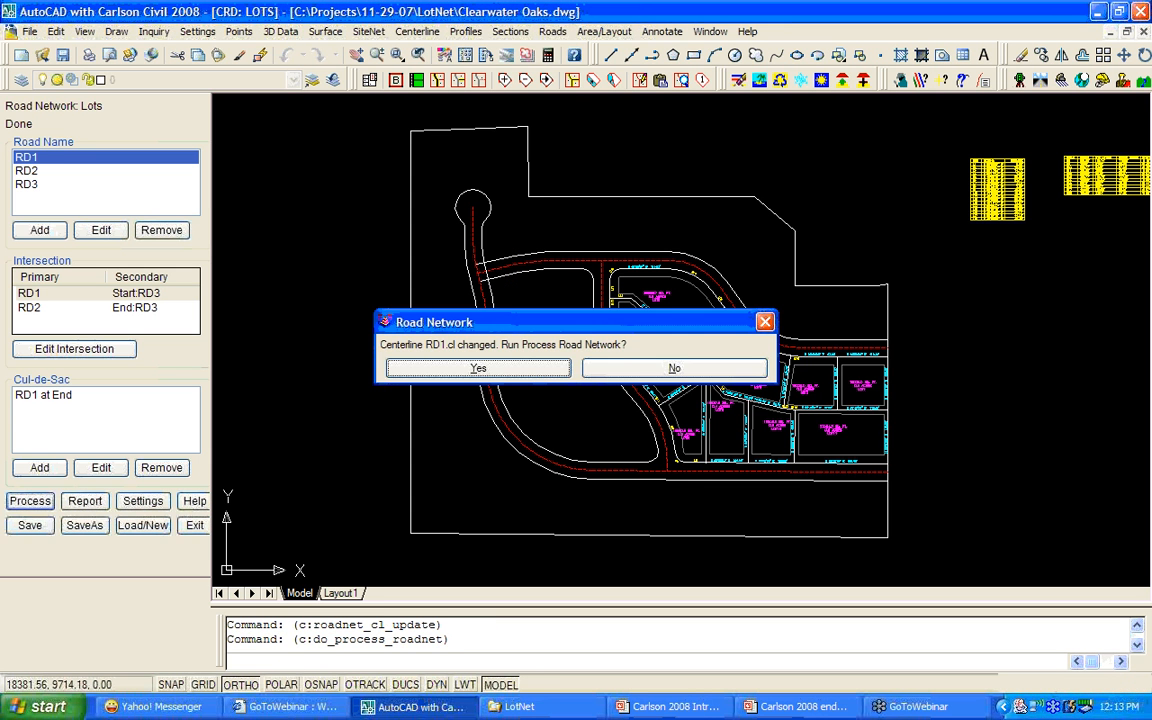
Rerun road network processing and place the line and curve tables in the drawing.
{"action": "left_click", "coordinate": [501, 293]}
{"action": "left_click", "coordinate": [575, 377]}
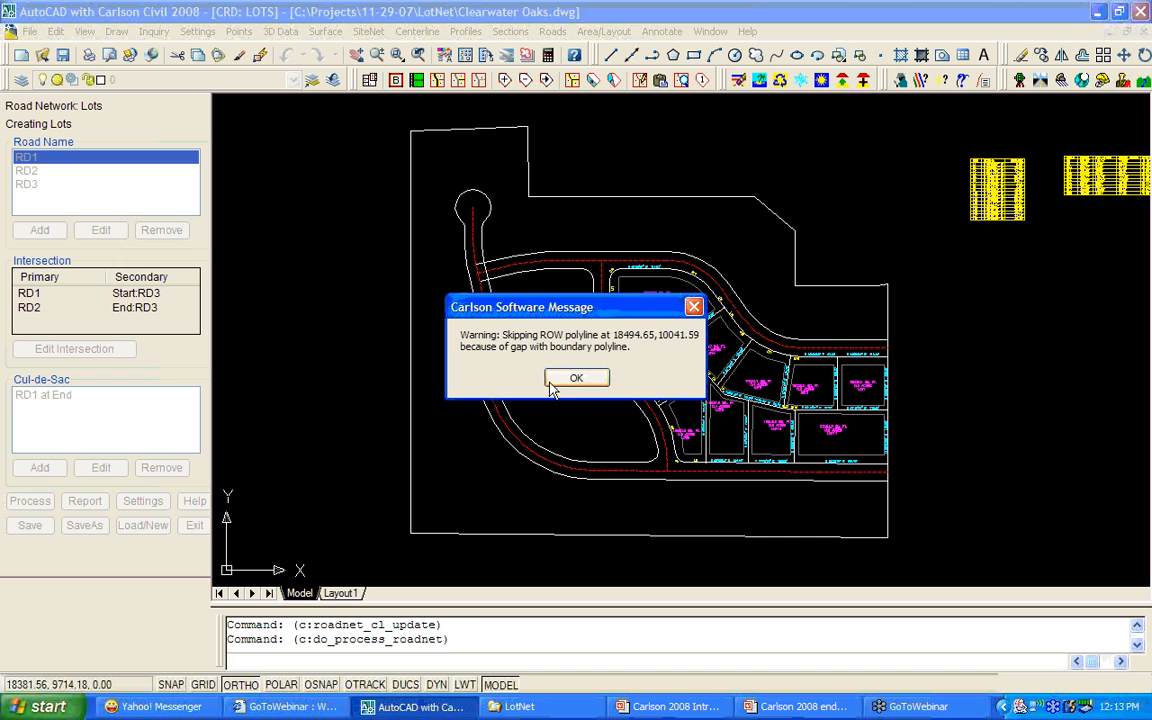
{"action": "left_click", "coordinate": [577, 378]}
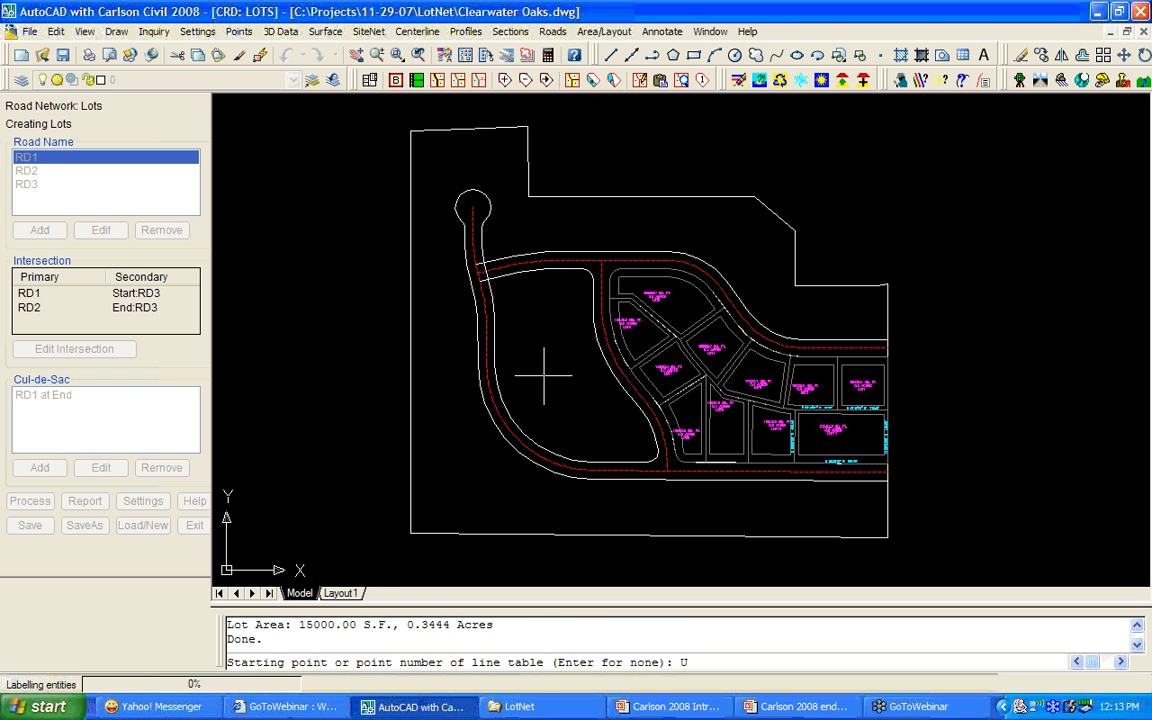
{"action": "key", "text": "Return"}
{"action": "key", "text": "Return"}
{"action": "key", "text": "Return"}
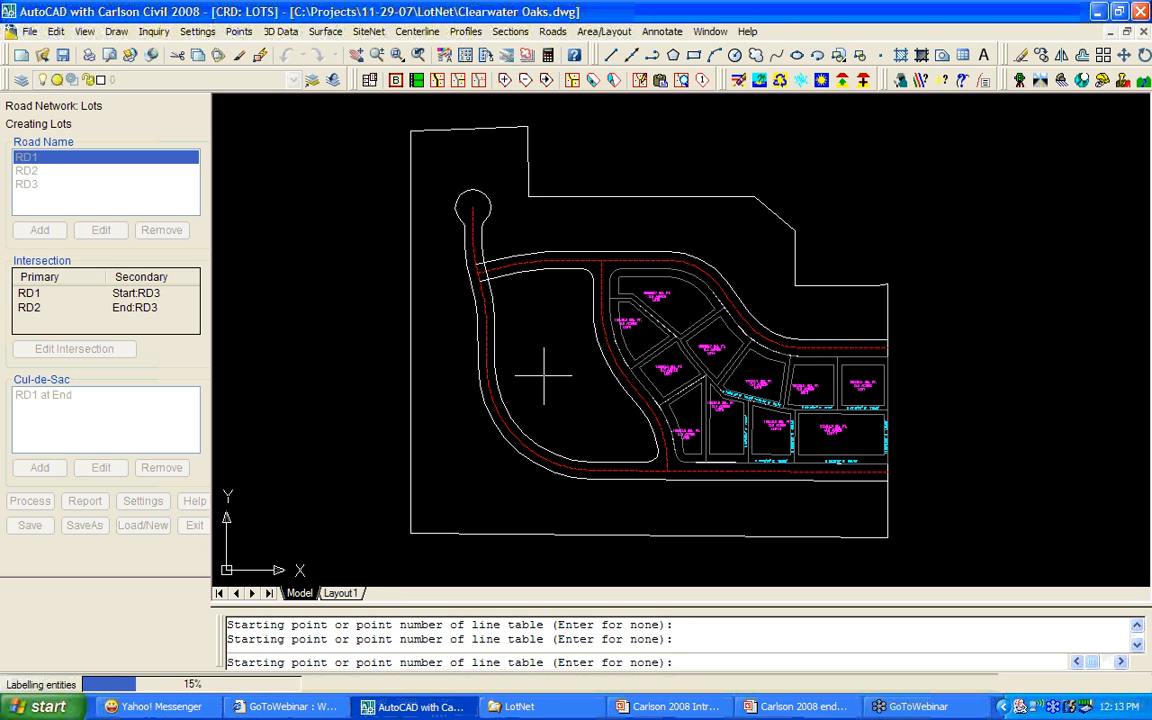
{"action": "left_click", "coordinate": [927, 249]}
{"action": "left_click", "coordinate": [1014, 248]}
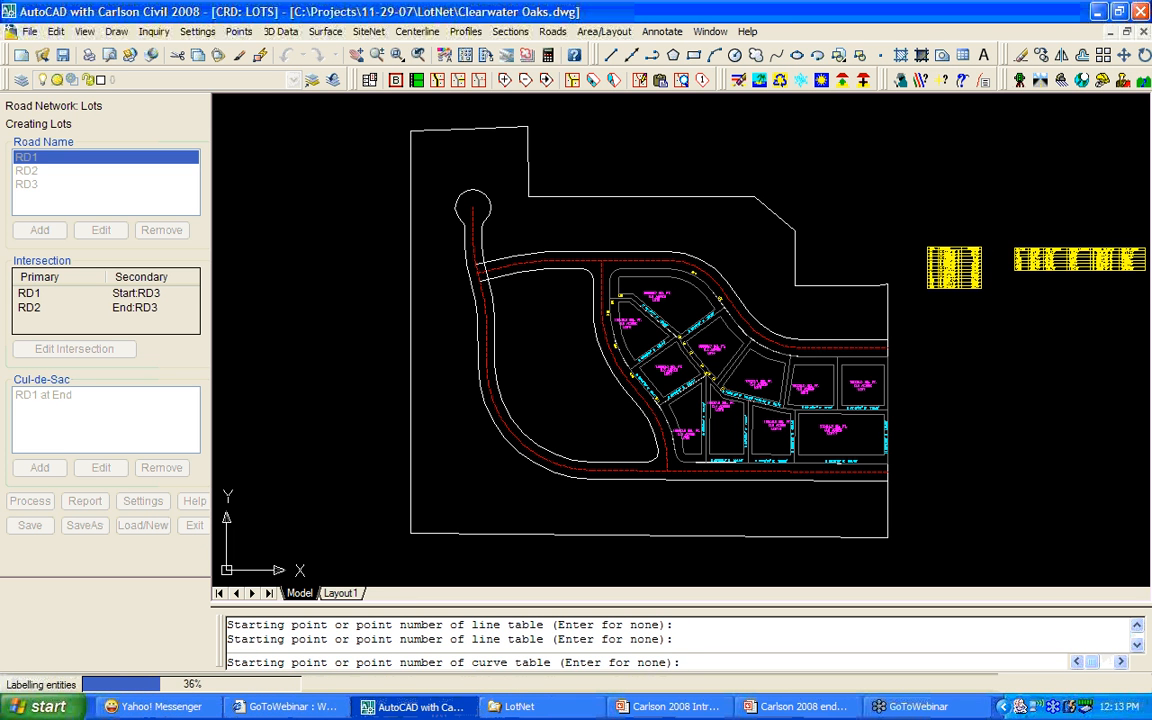
Undo and redo the lot labels and tables, then decline reprocessing the network.
{"action": "type", "text": "U"}
{"action": "key", "text": "Return"}
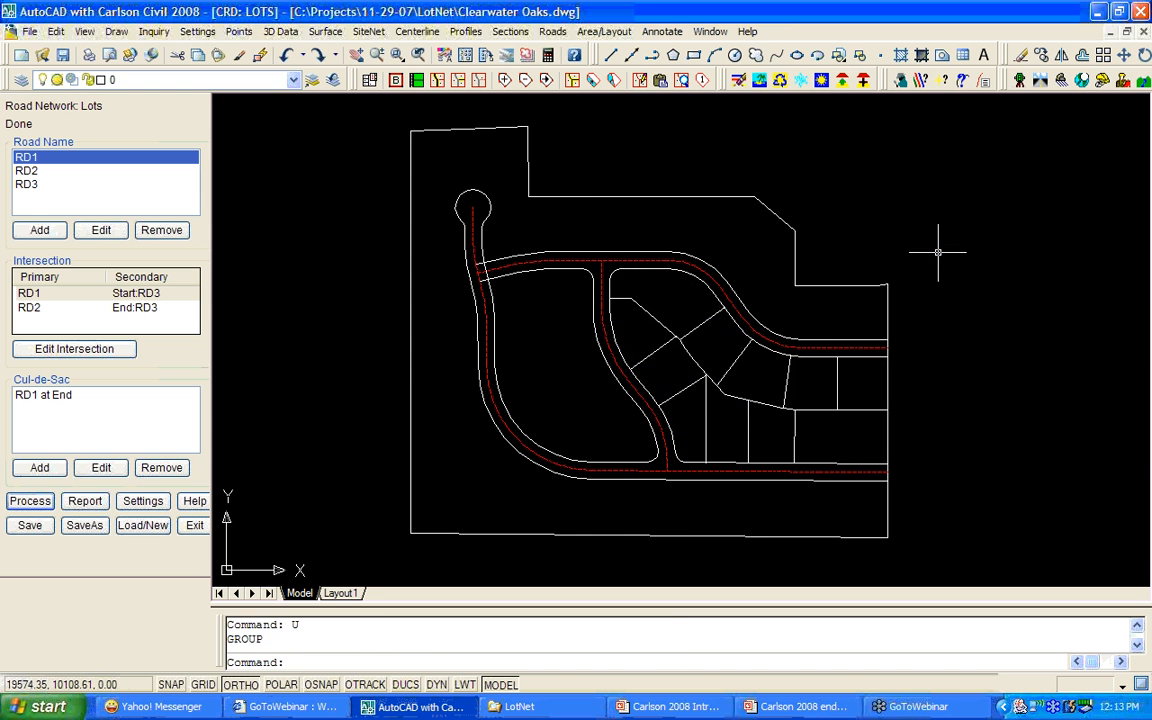
{"action": "key", "text": "ctrl+y"}
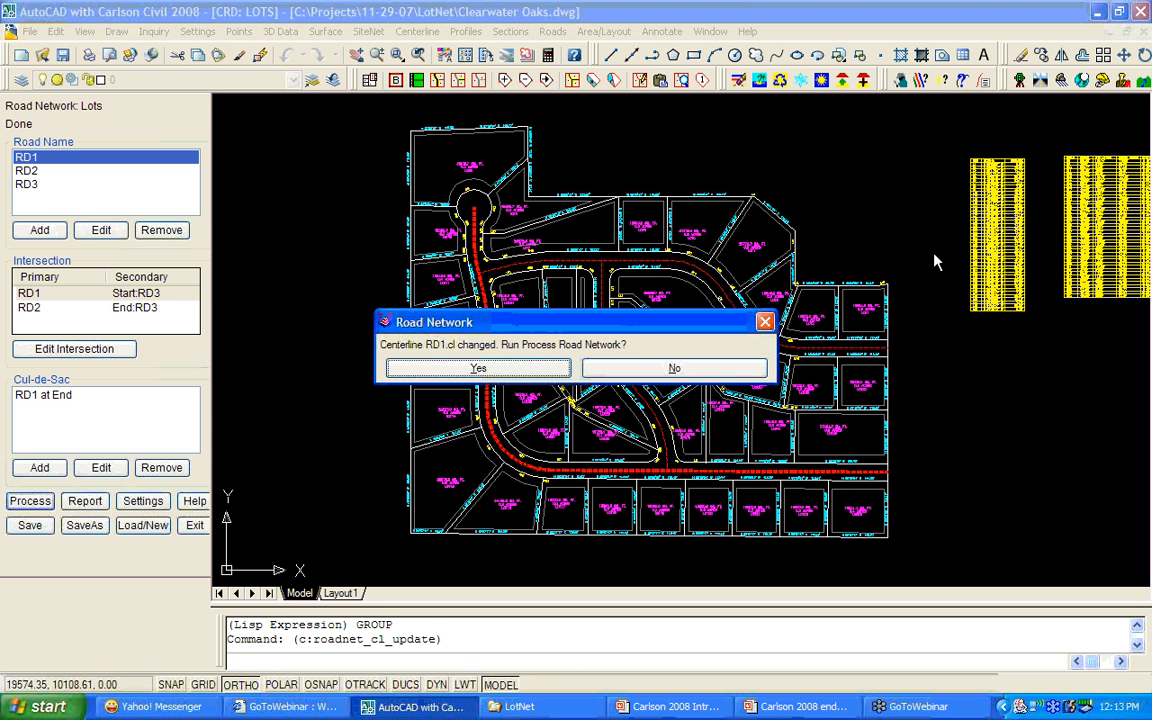
{"action": "left_click", "coordinate": [650, 373]}
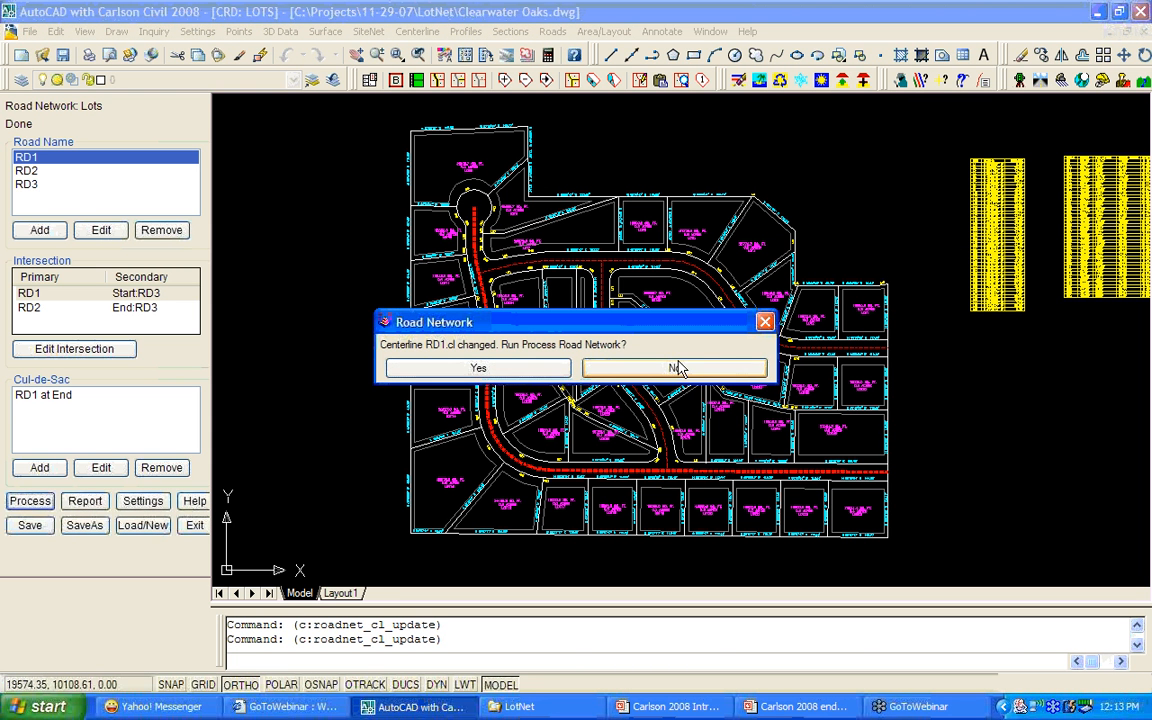
{"action": "left_click", "coordinate": [676, 370]}
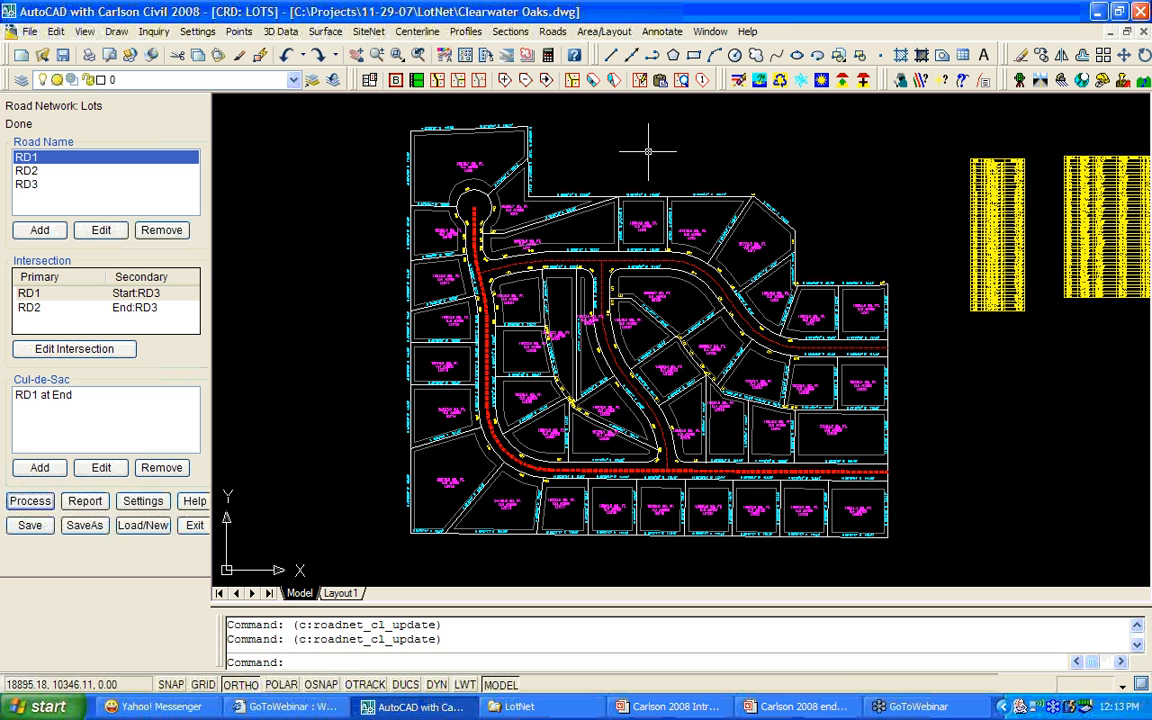
Open RD1's centerline data and road settings, then close both without changes.
{"action": "left_click", "coordinate": [100, 230]}
{"action": "left_click", "coordinate": [753, 329]}
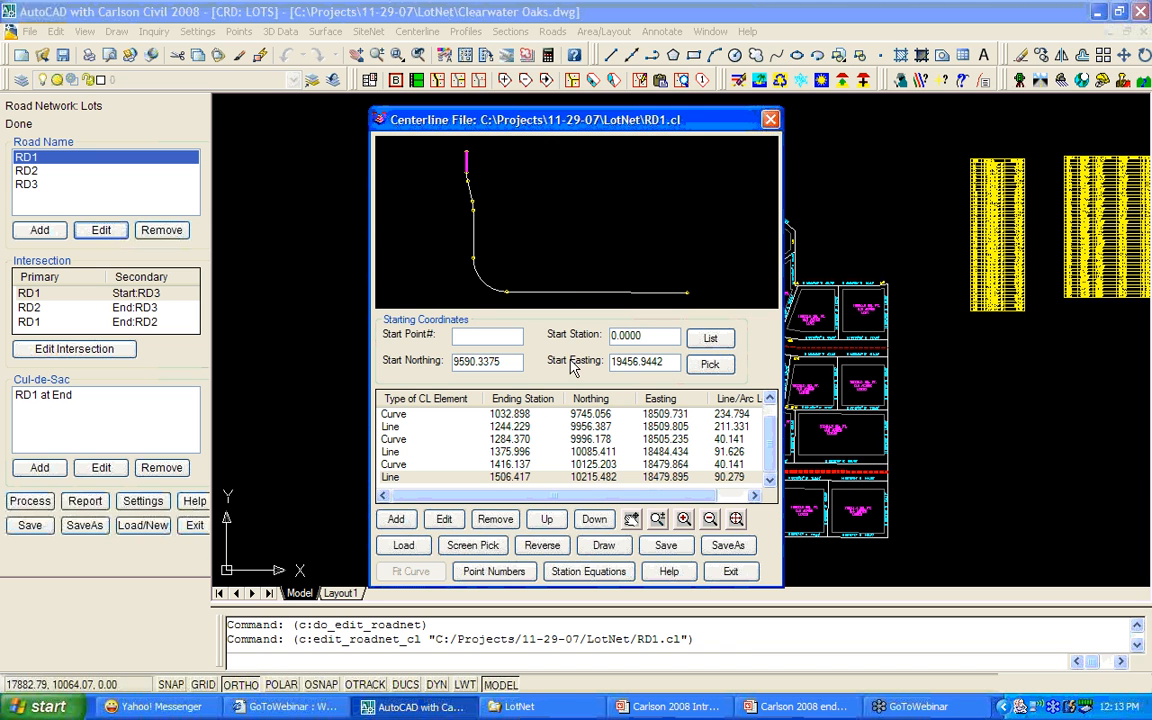
{"action": "left_click", "coordinate": [730, 571]}
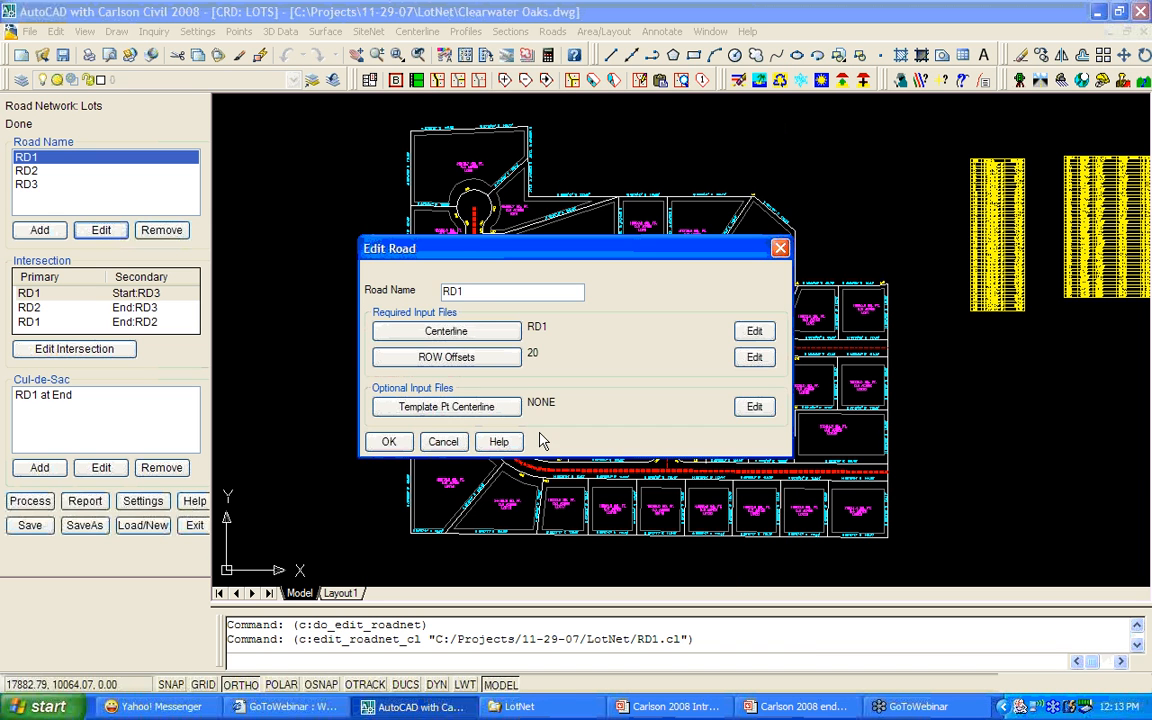
{"action": "left_click", "coordinate": [443, 441]}
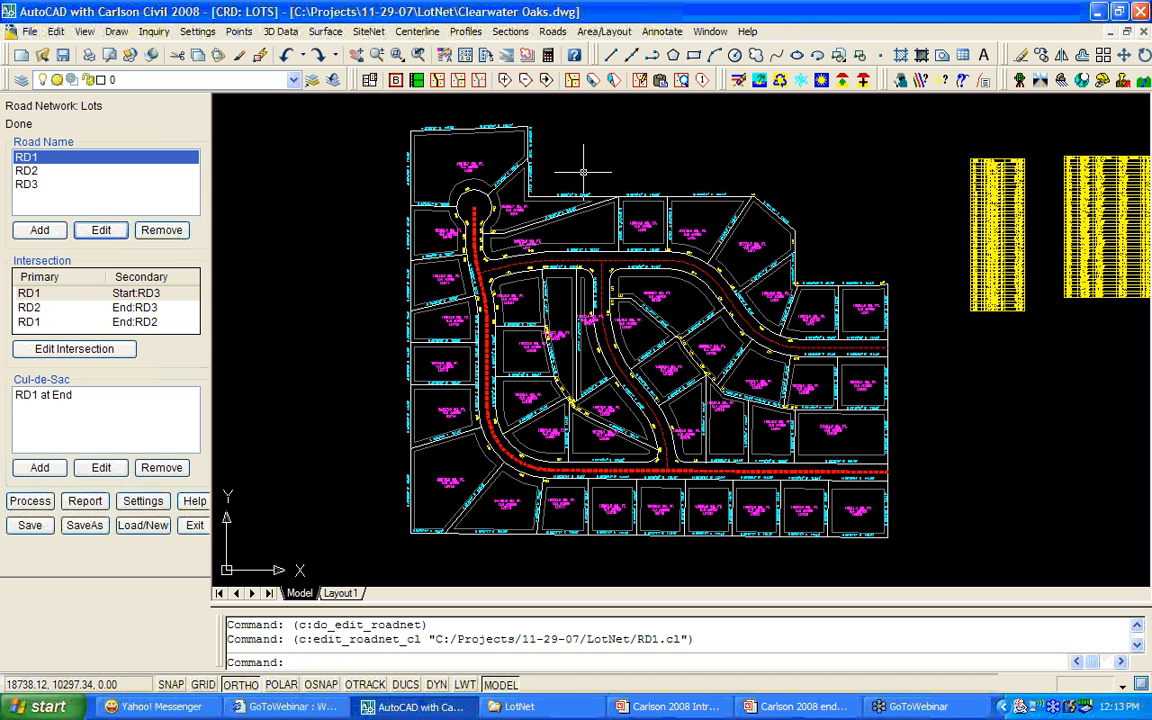
{"action": "mouse_move", "coordinate": [581, 180]}
{"action": "middle_mouse_down"}
{"action": "mouse_move", "coordinate": [530, 193]}
{"action": "mouse_move", "coordinate": [463, 175]}
{"action": "middle_mouse_up"}
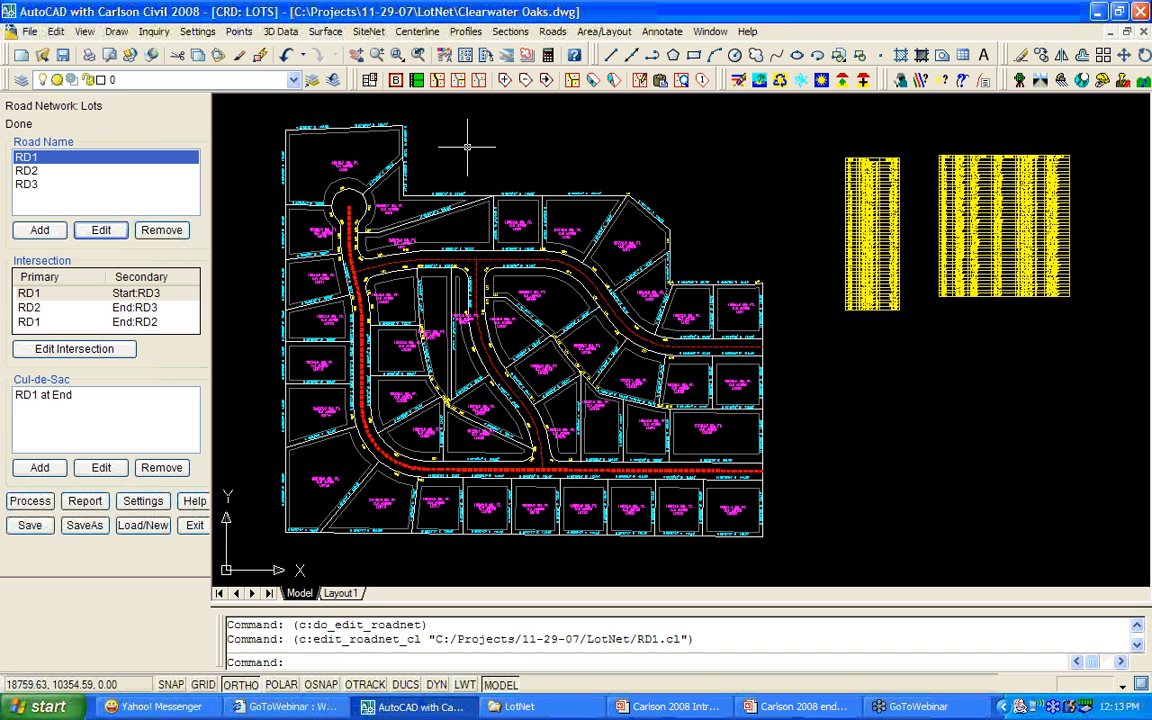
Cancel the pending command and save the drawing.
{"action": "key", "text": "Escape"}
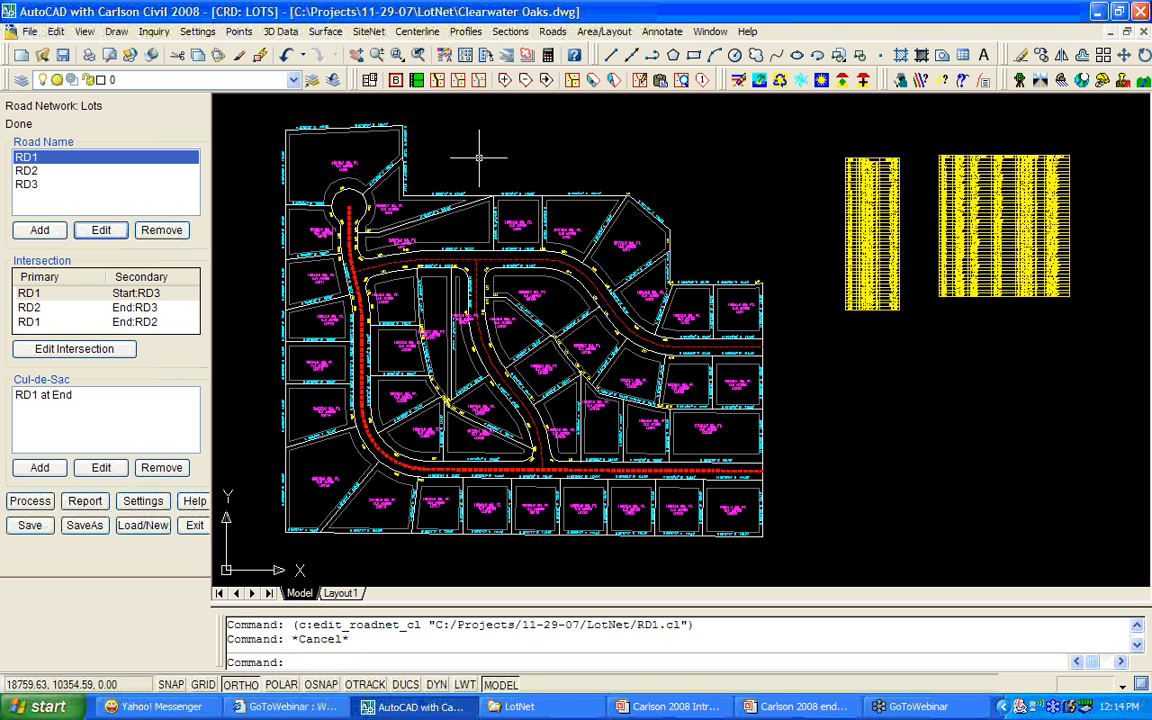
{"action": "left_click", "coordinate": [62, 54]}
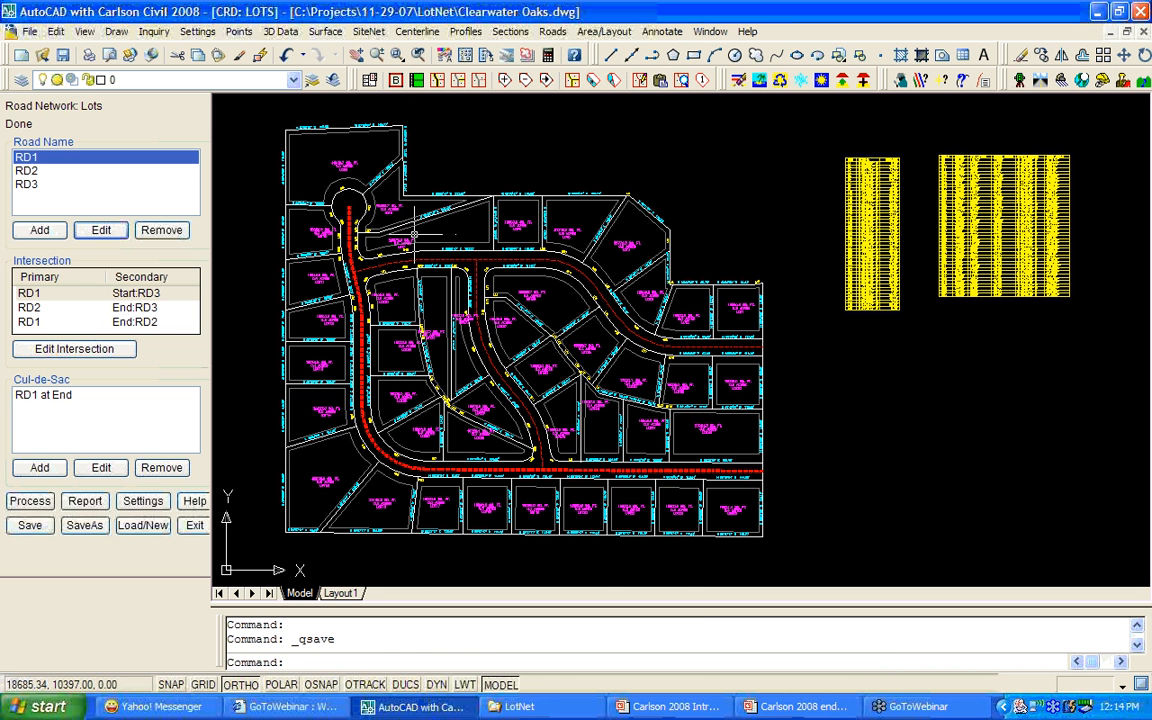
{"action": "scroll", "coordinate": [413, 234], "scroll_direction": "up", "scroll_amount": 4}
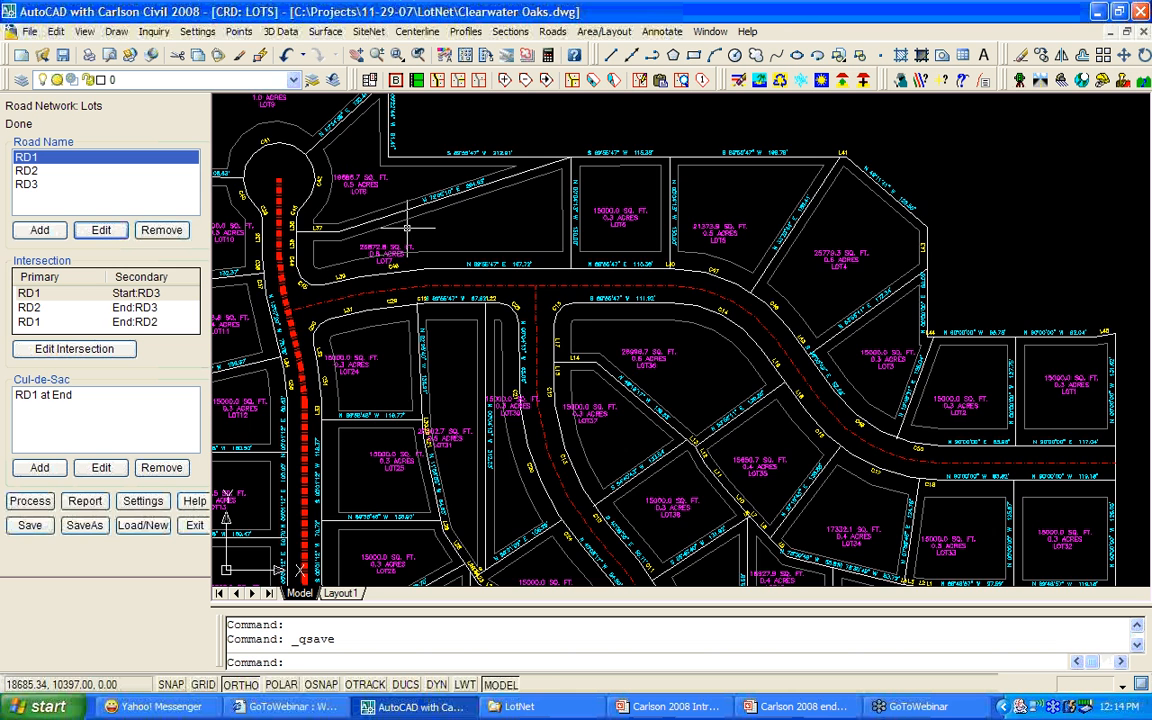
{"action": "scroll", "coordinate": [408, 228], "scroll_direction": "up", "scroll_amount": 2}
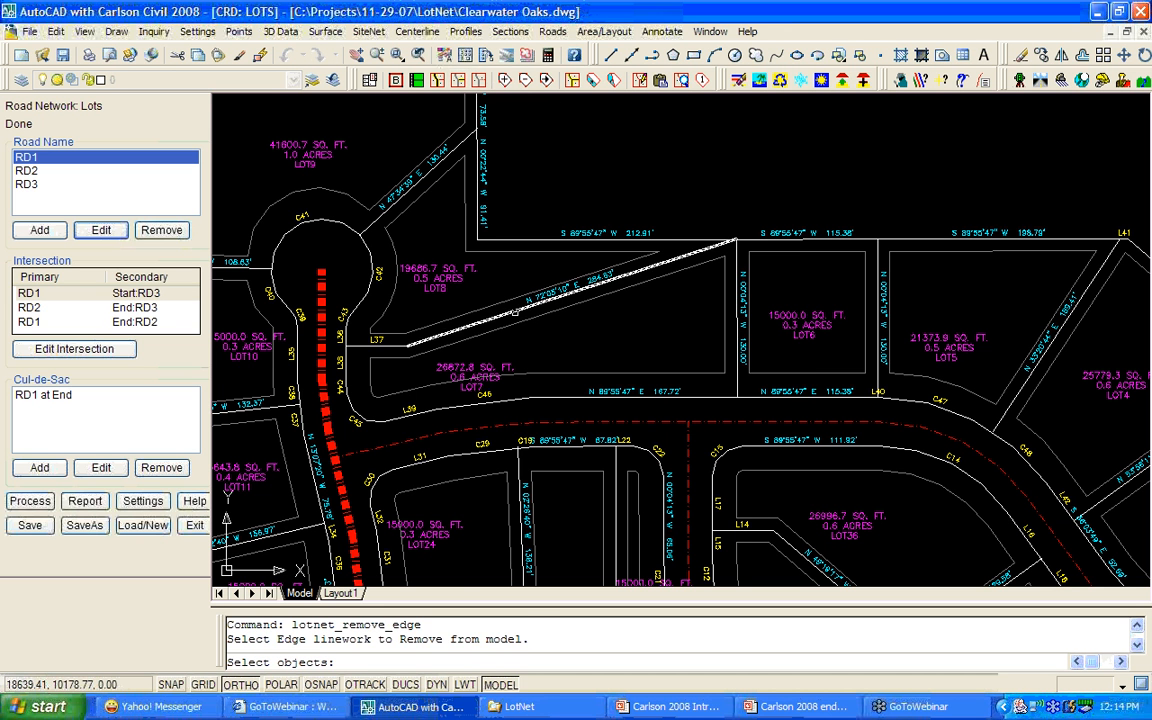
Remove the diagonal lot line and L37, merging LOT7 and LOT8 into one 46559.5 sq ft lot.
{"action": "left_click", "coordinate": [533, 302]}
{"action": "left_click", "coordinate": [400, 347]}
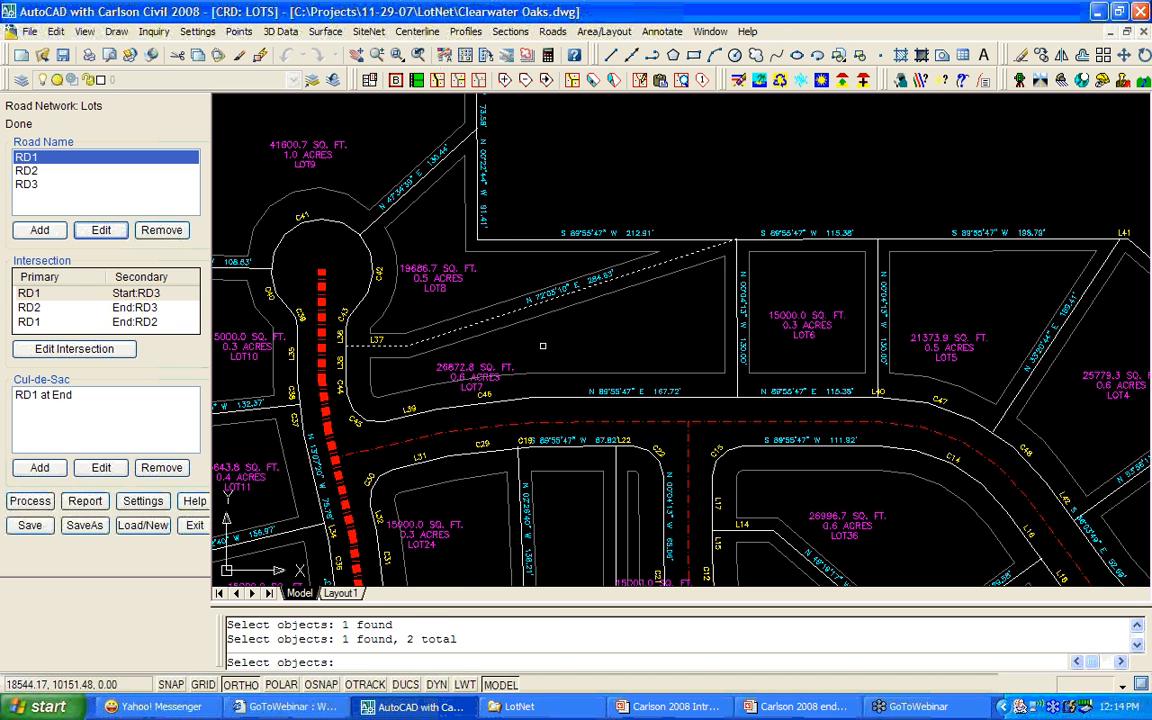
{"action": "key", "text": "Return"}
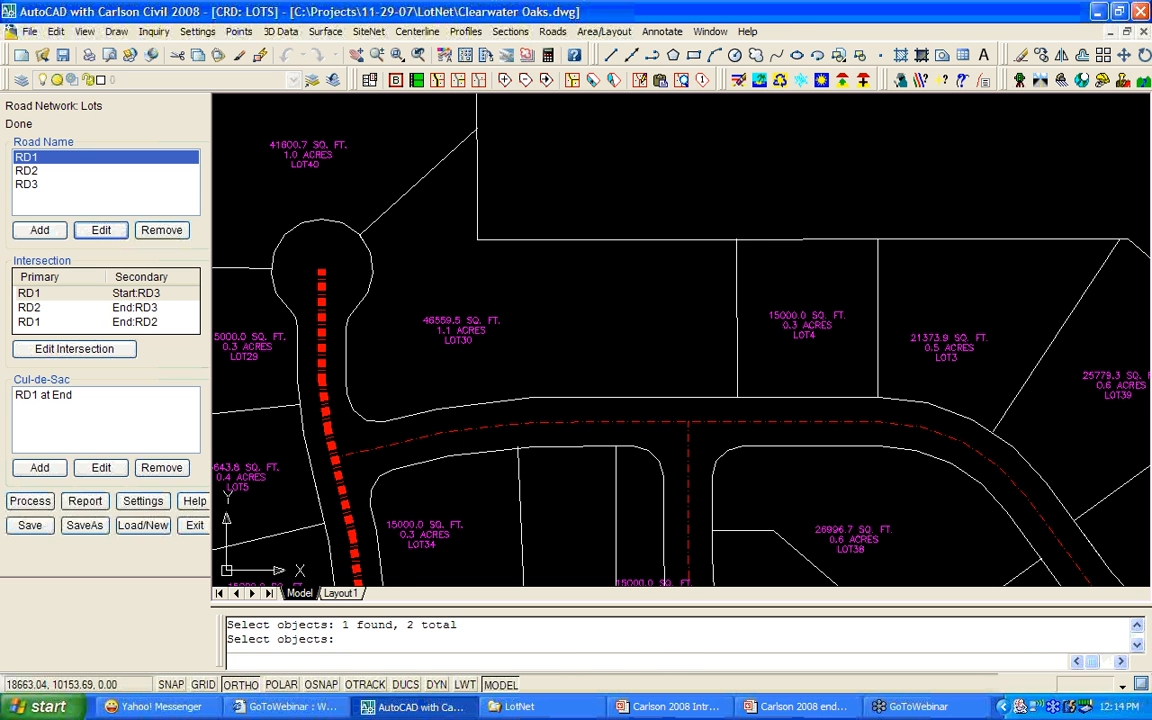
{"action": "key", "text": "Return"}
Place the line table and the curve table beside the subdivision.
{"action": "scroll", "coordinate": [503, 291], "scroll_direction": "down", "scroll_amount": 6}
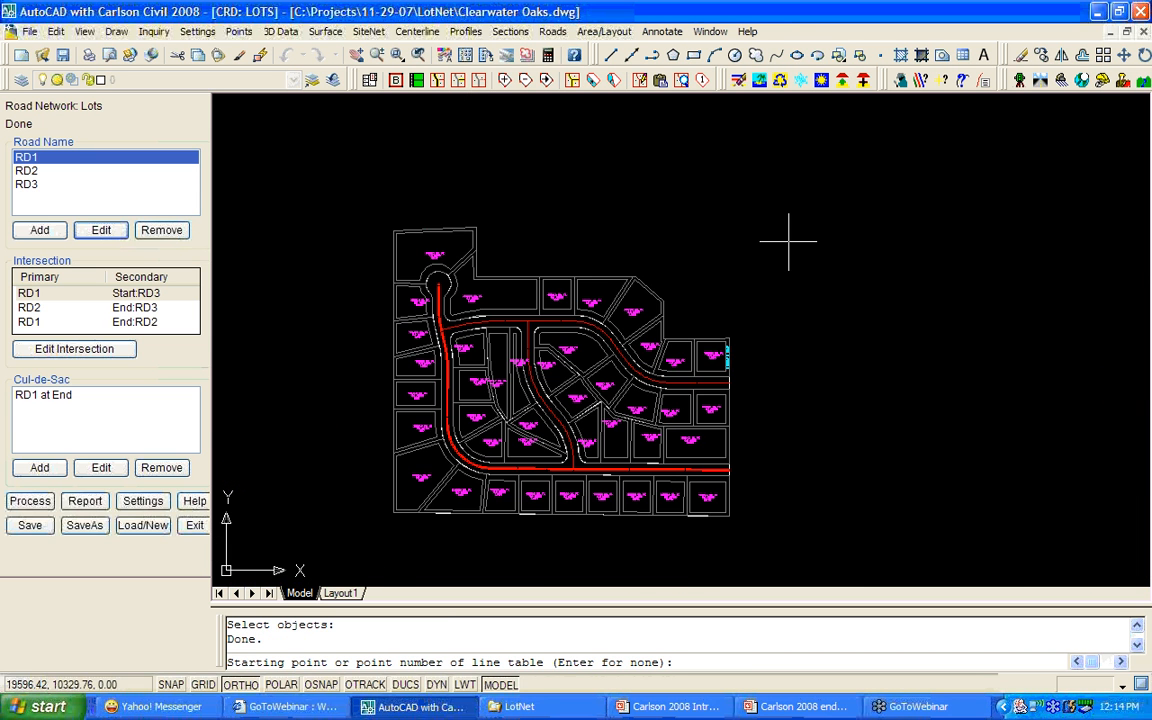
{"action": "left_click", "coordinate": [788, 241]}
{"action": "left_click", "coordinate": [853, 241]}
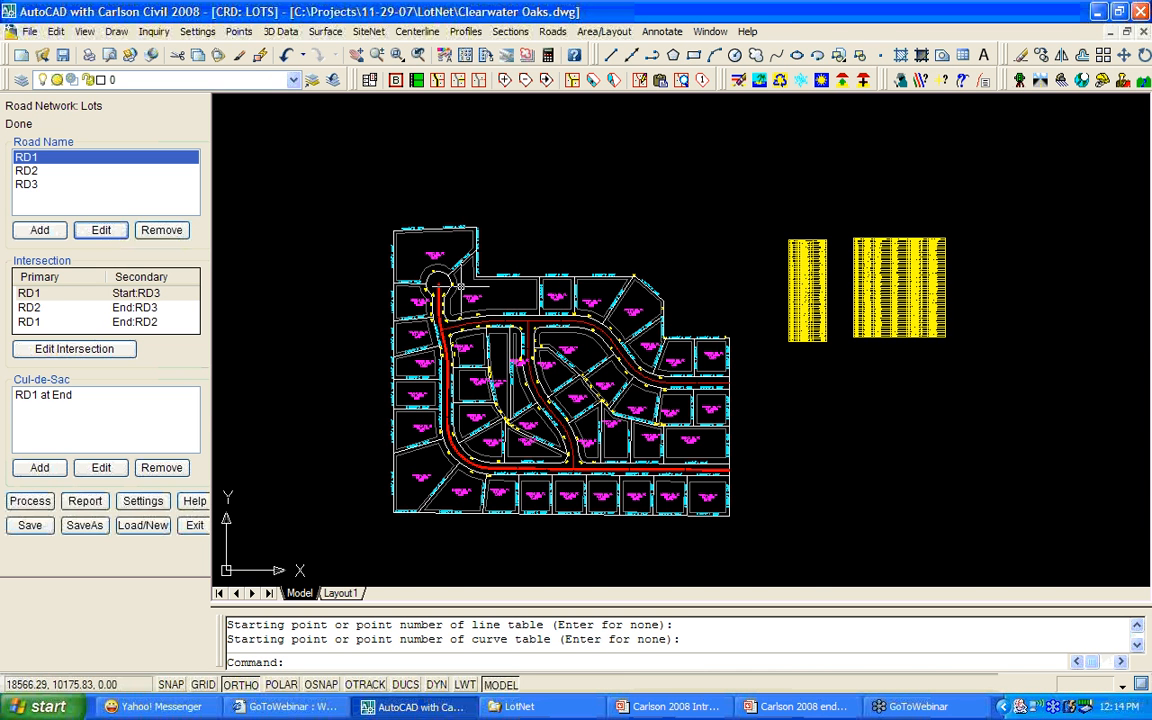
{"action": "scroll", "coordinate": [460, 287], "scroll_direction": "up", "scroll_amount": 7}
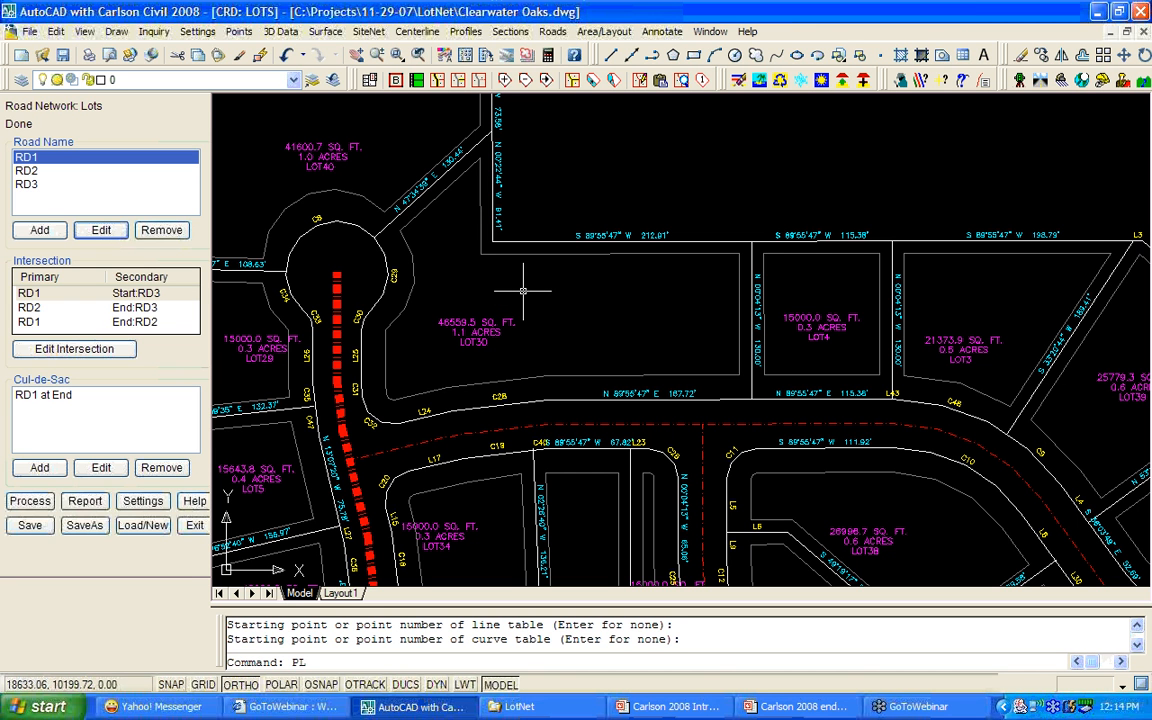
Draw a north-south polyline with Nearest snaps from the road frontage to the north boundary.
{"action": "key", "text": "Return"}
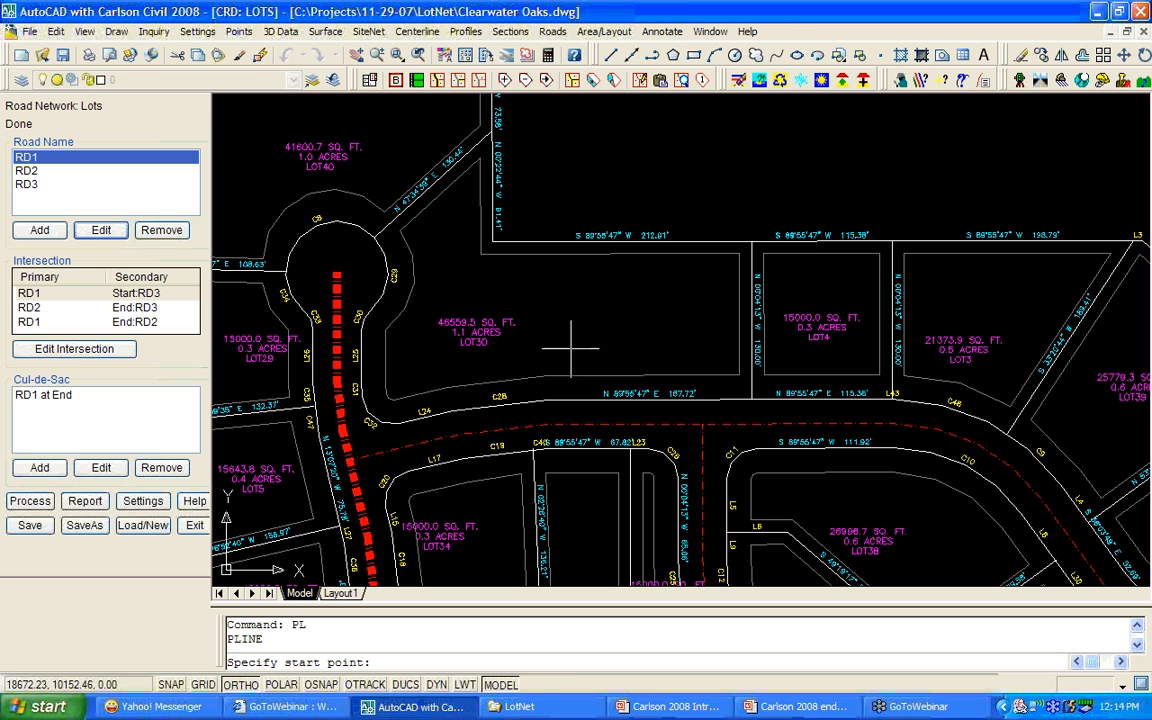
{"action": "right_click", "coordinate": [576, 399], "text": "shift"}
{"action": "left_click", "coordinate": [617, 661]}
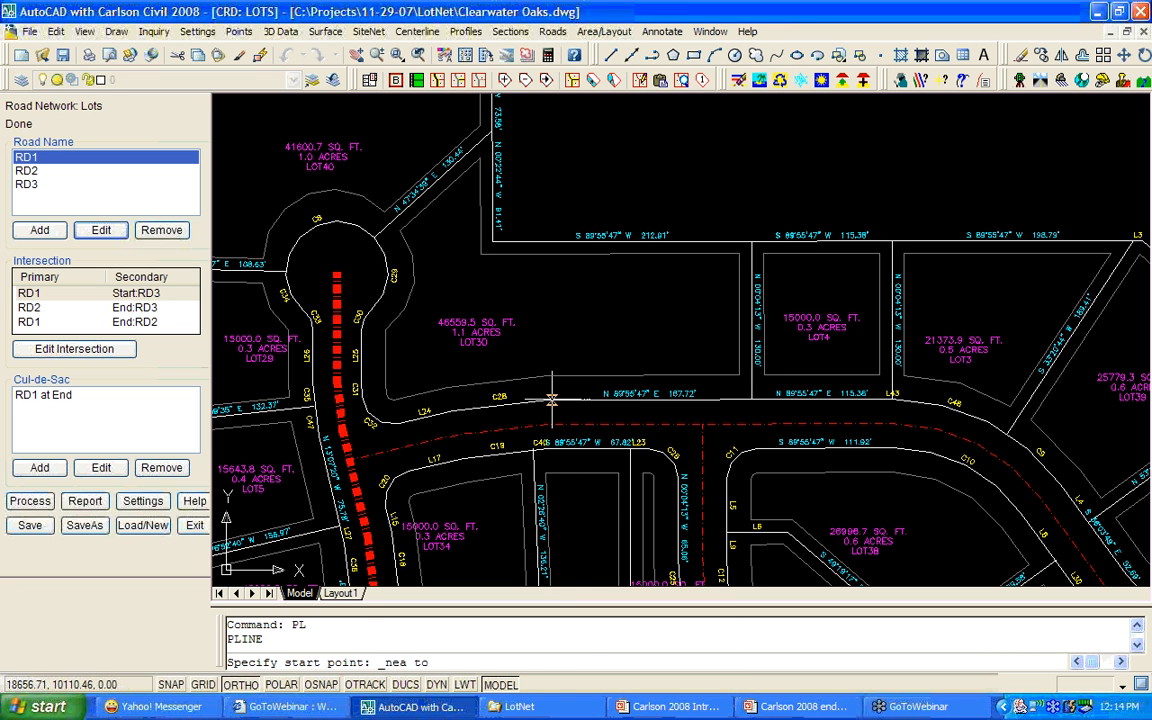
{"action": "left_click", "coordinate": [558, 398]}
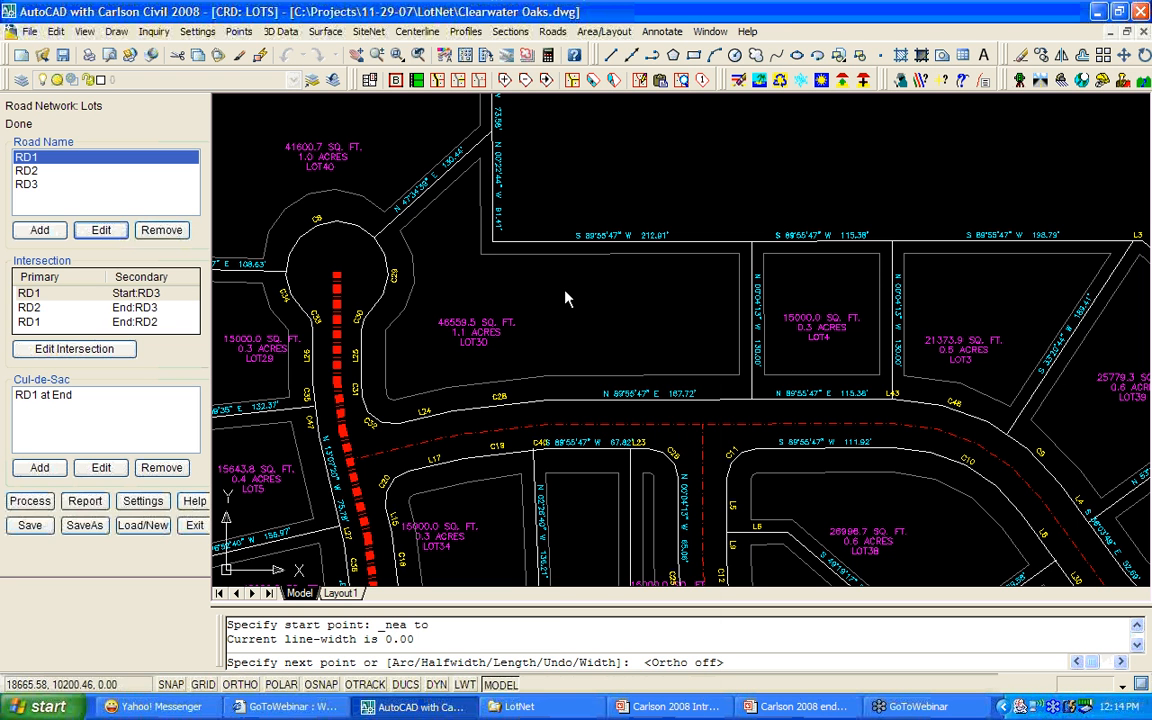
{"action": "right_click", "coordinate": [563, 290], "text": "shift"}
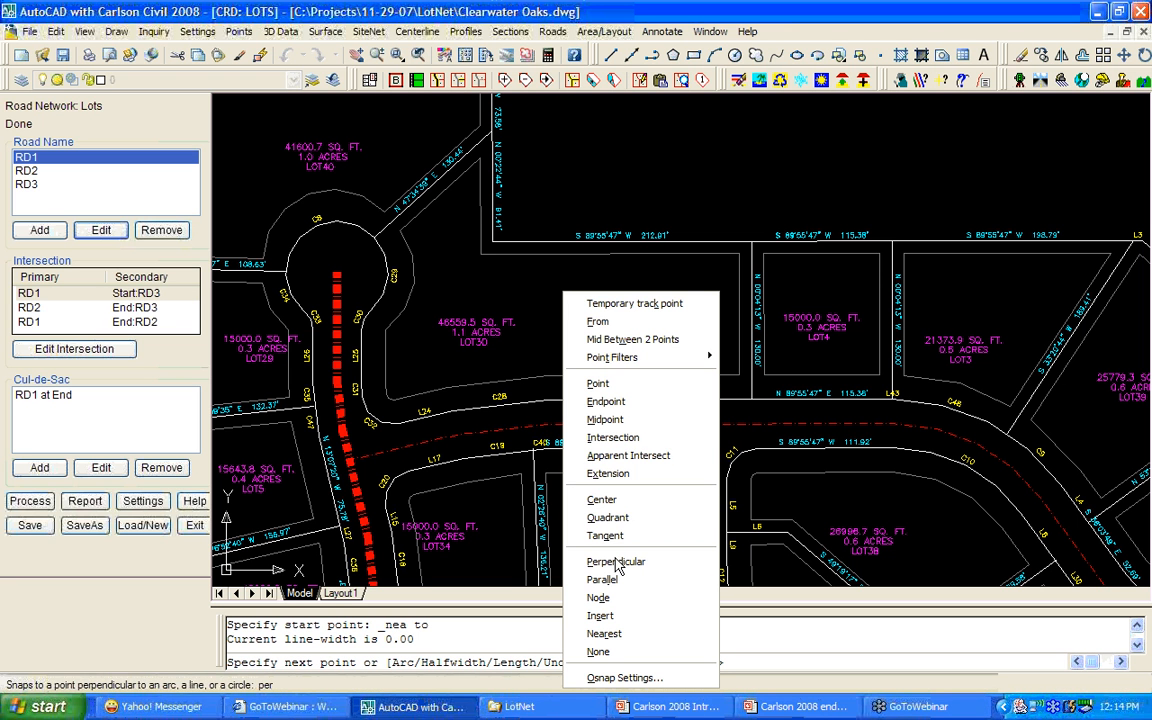
{"action": "left_click", "coordinate": [612, 633]}
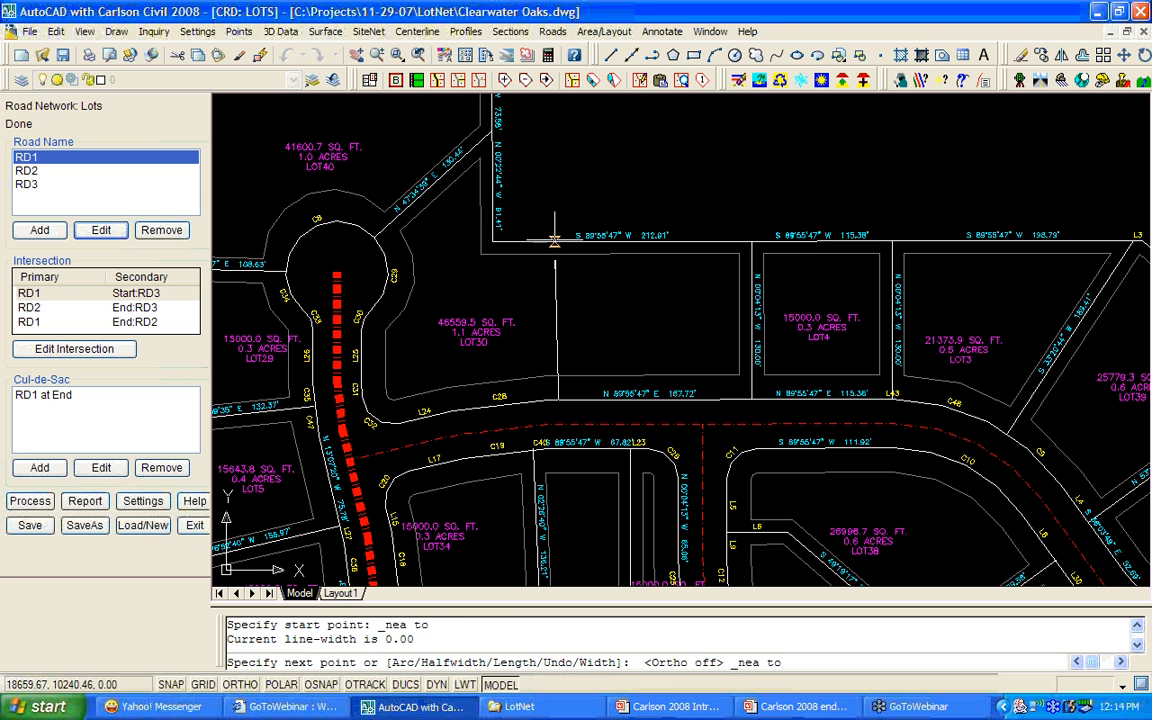
{"action": "left_click", "coordinate": [555, 240]}
{"action": "right_click", "coordinate": [555, 276]}
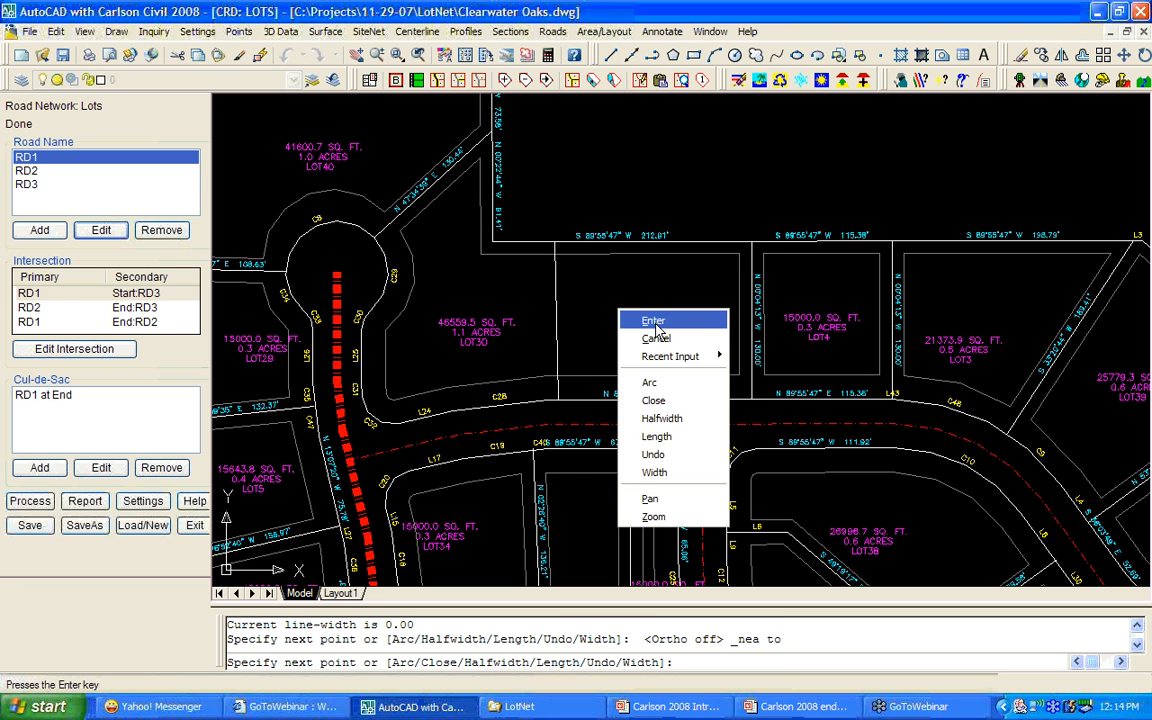
{"action": "left_click", "coordinate": [580, 284]}
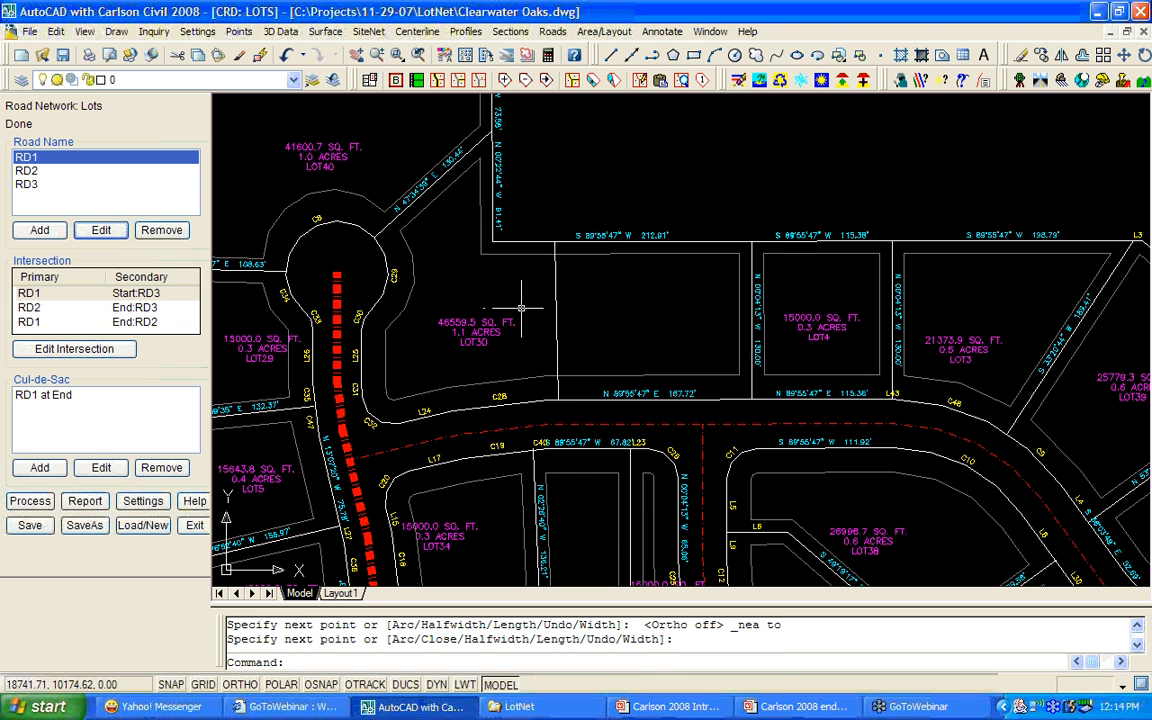
Add the polyline as a lot edge, splitting the lot into 25710.8 and 20848.7 sq ft lots.
{"action": "left_click", "coordinate": [459, 84]}
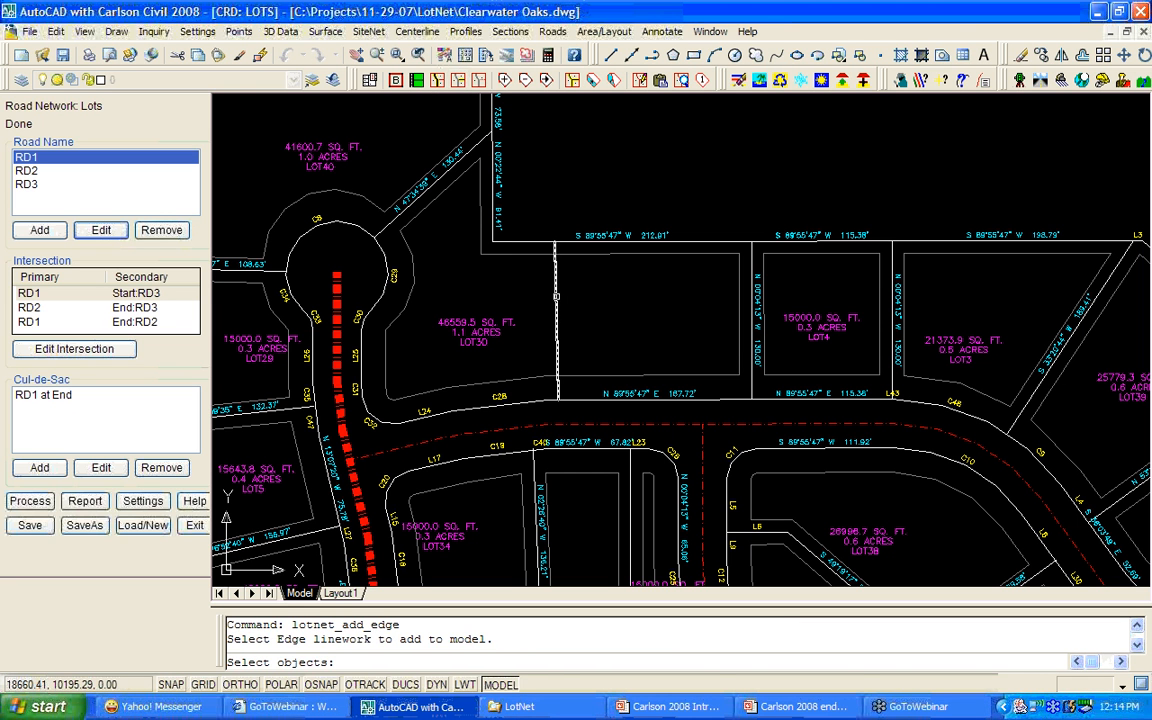
{"action": "left_click", "coordinate": [557, 293]}
{"action": "key", "text": "Return"}
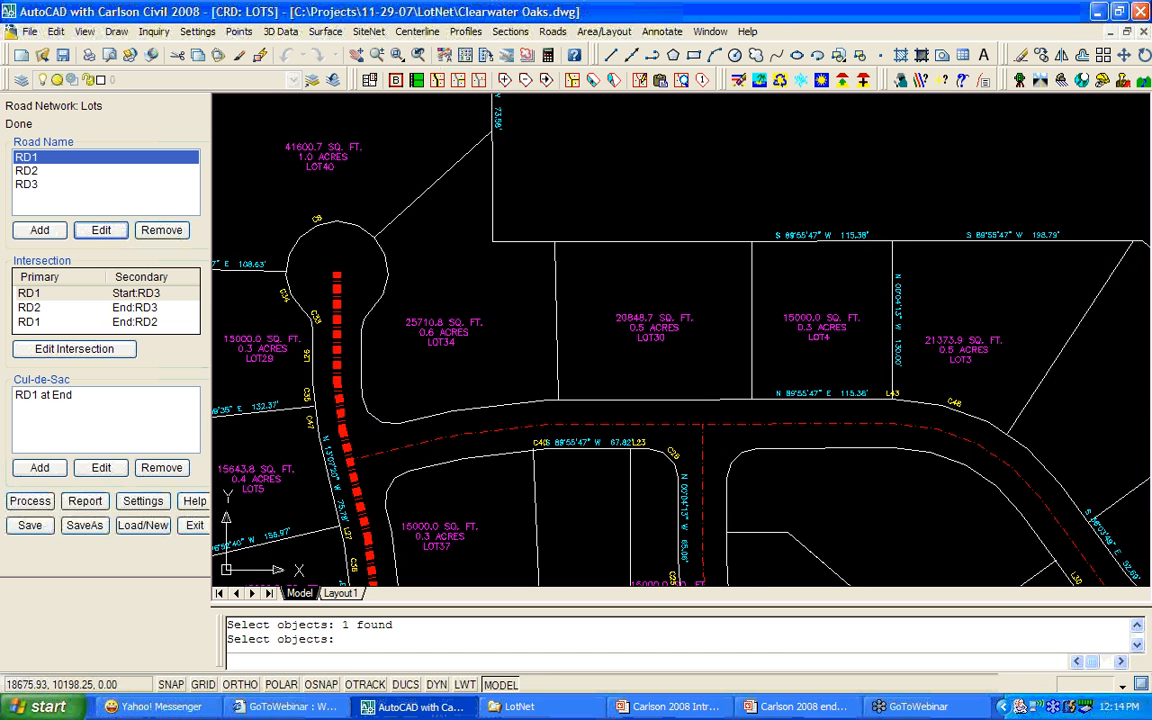
{"action": "key", "text": "Return"}
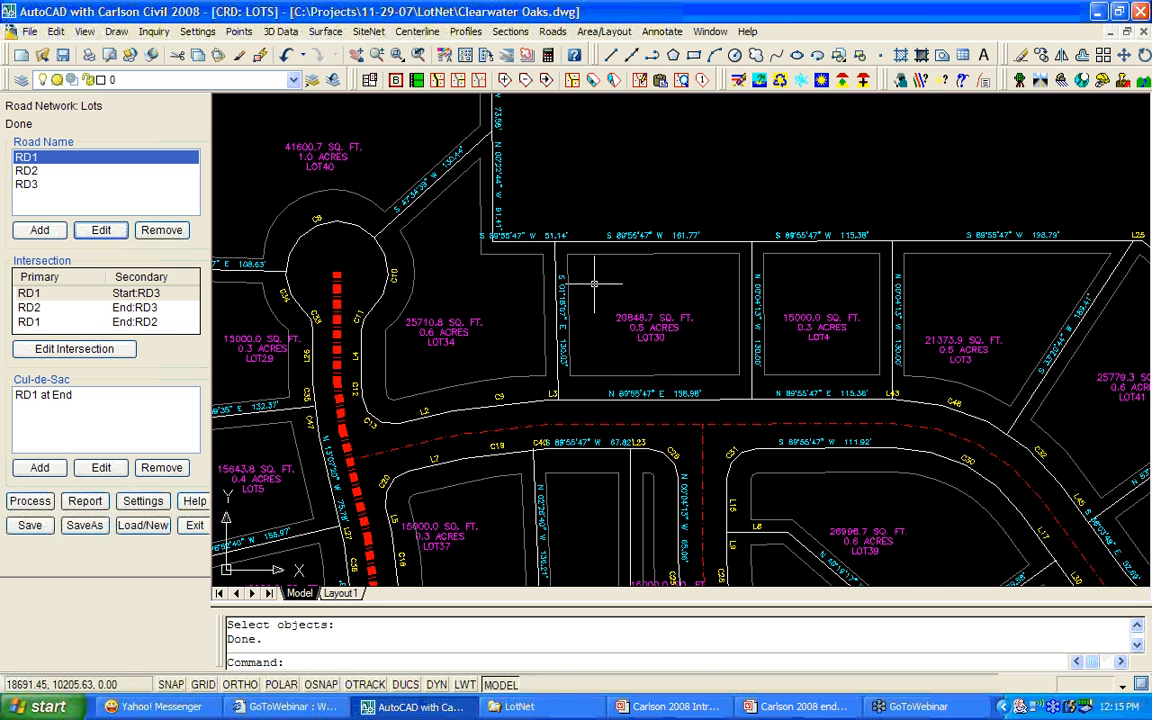
{"action": "scroll", "coordinate": [594, 284], "scroll_direction": "down", "scroll_amount": 3}
{"action": "scroll", "coordinate": [630, 438], "scroll_direction": "up", "scroll_amount": 2}
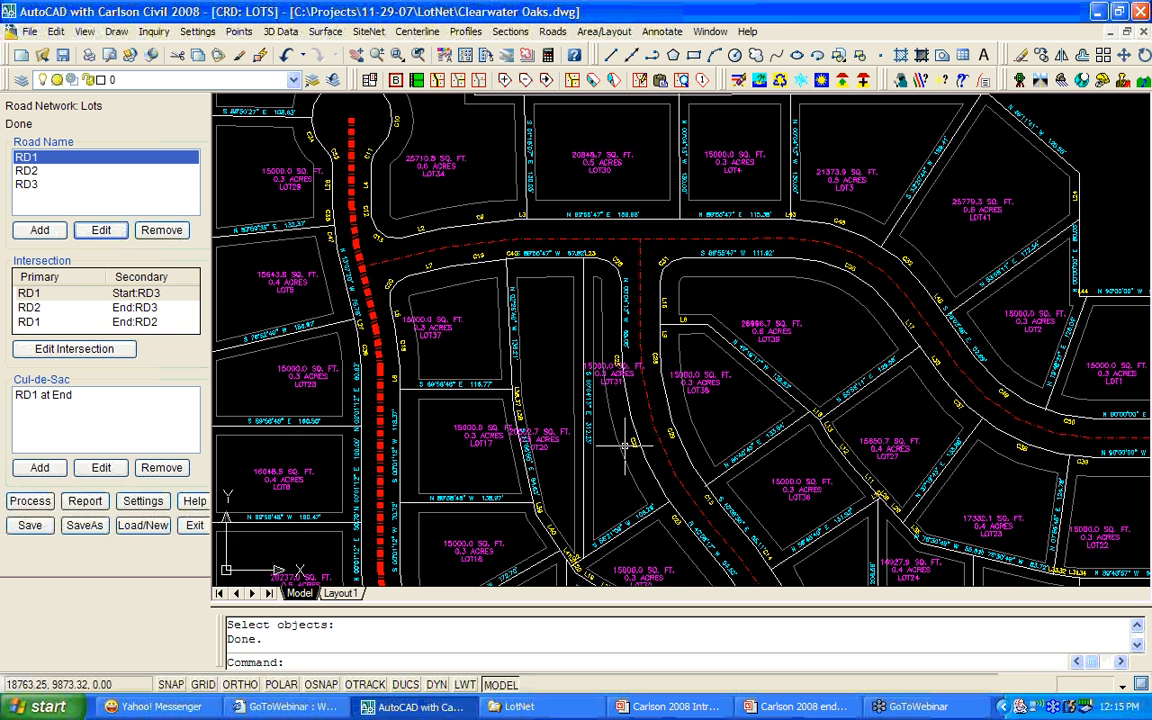
{"action": "middle_click_drag", "start_coordinate": [625, 446], "coordinate": [615, 398]}
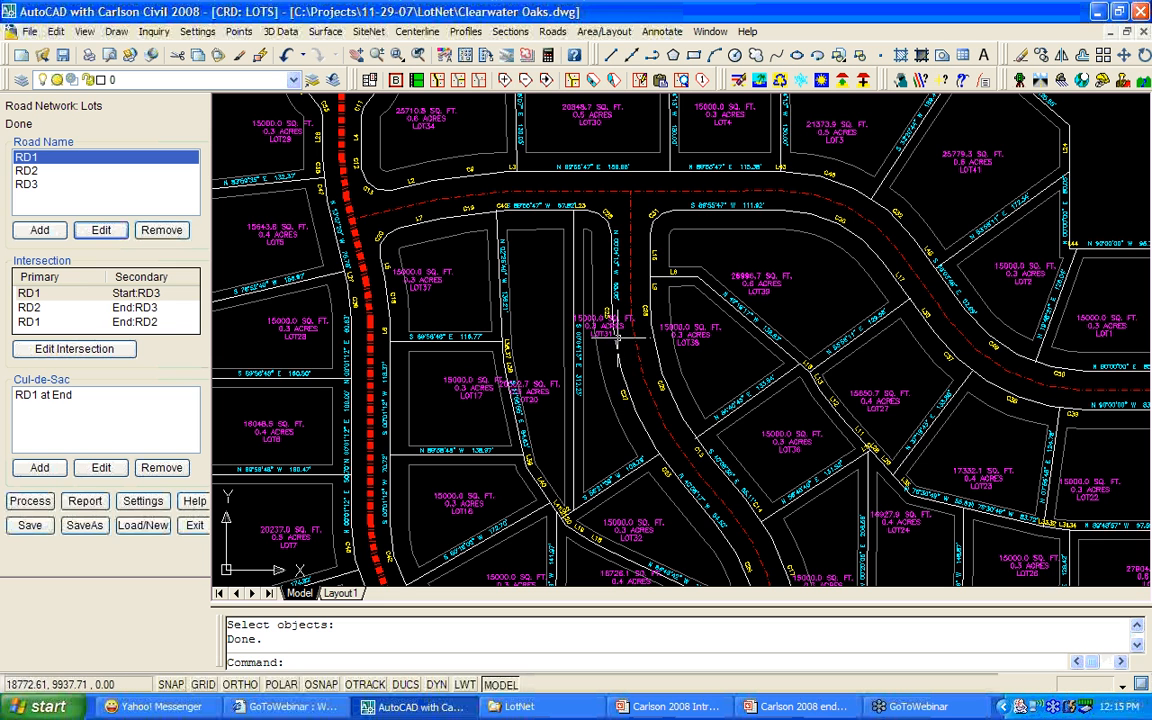
With Move Lot Edge Point, Nearest-snap the first picked edge vertex onto the adjacent lot line.
{"action": "left_click", "coordinate": [548, 82]}
{"action": "left_click", "coordinate": [578, 207]}
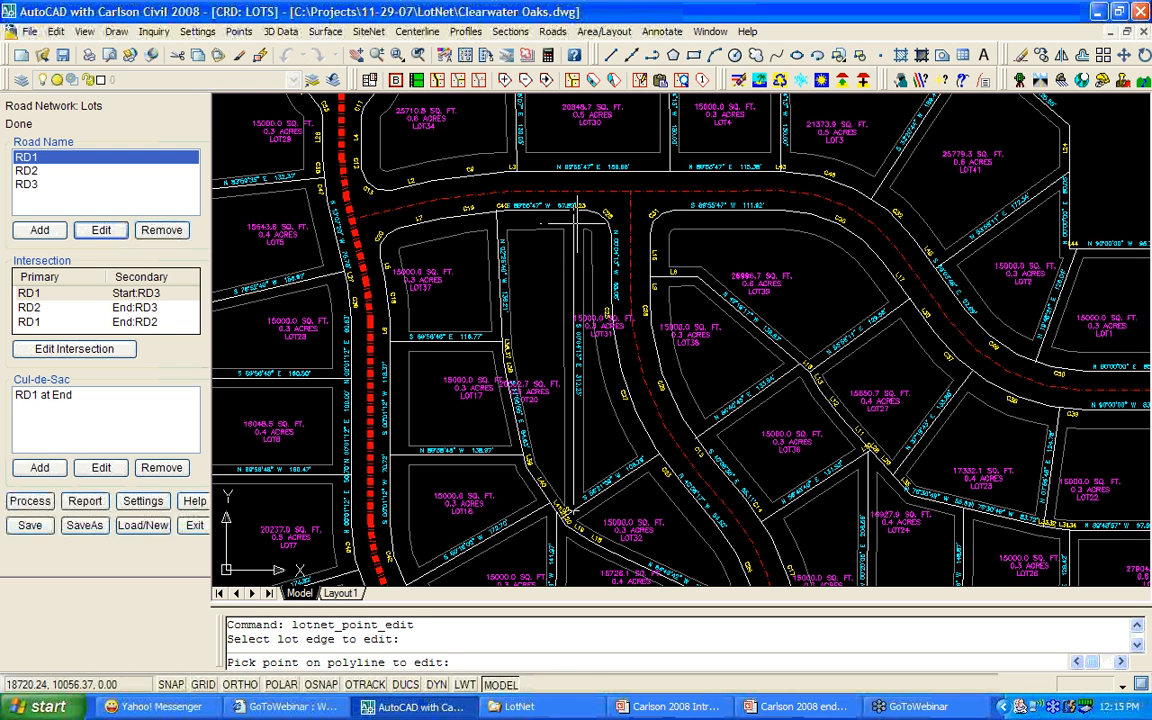
{"action": "left_click", "coordinate": [582, 210]}
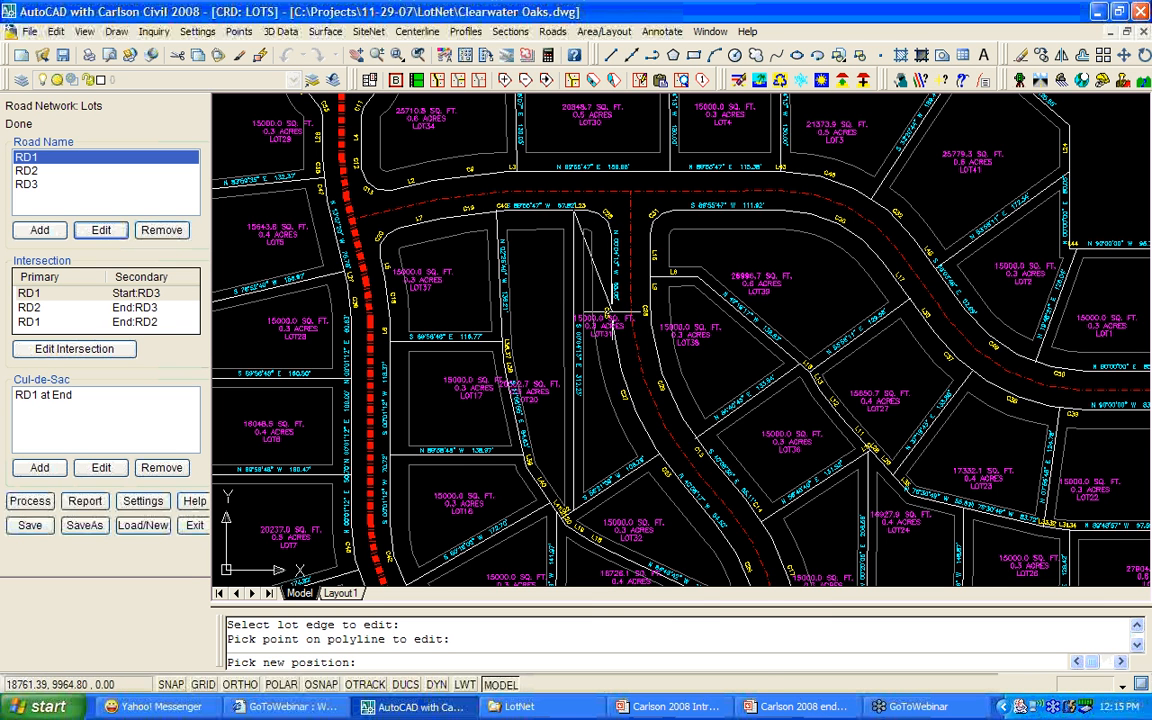
{"action": "right_click", "coordinate": [612, 316], "text": "shift"}
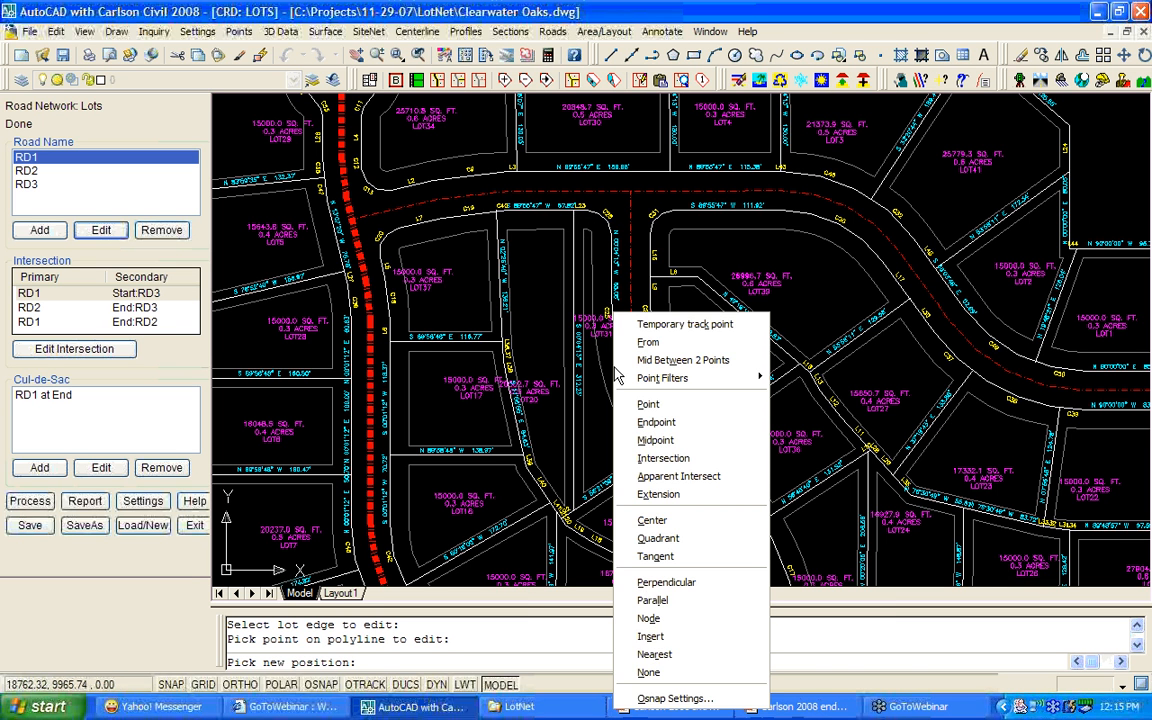
{"action": "left_click", "coordinate": [660, 655]}
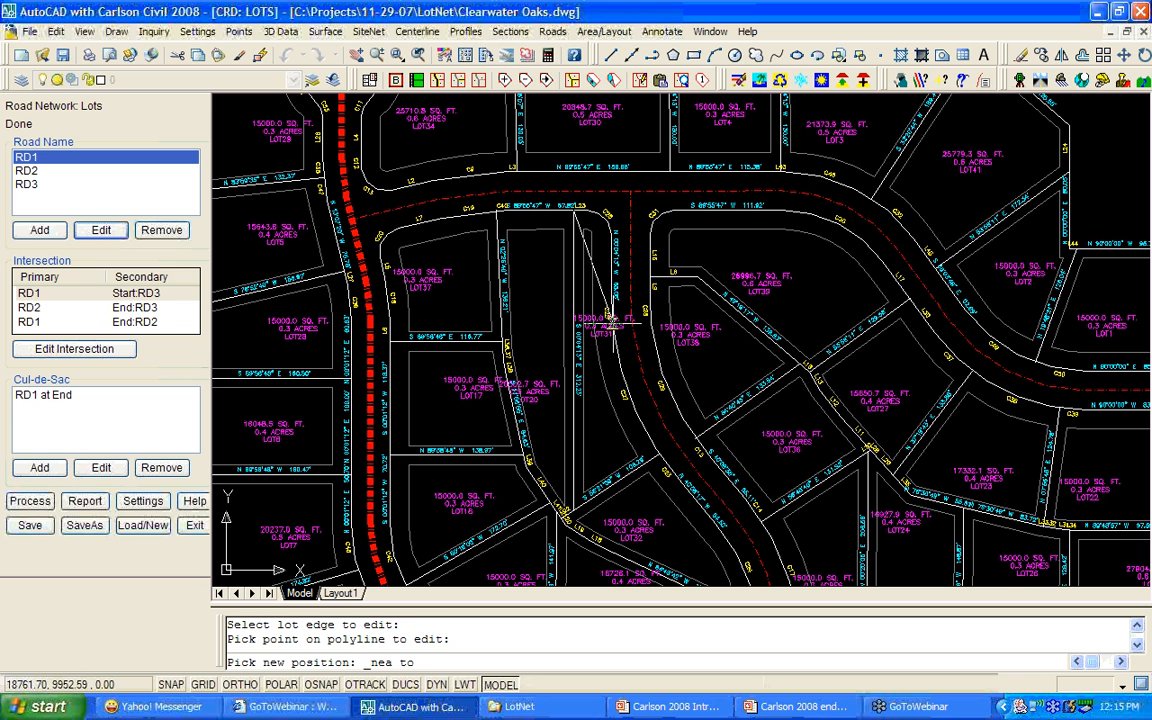
{"action": "left_click", "coordinate": [610, 322]}
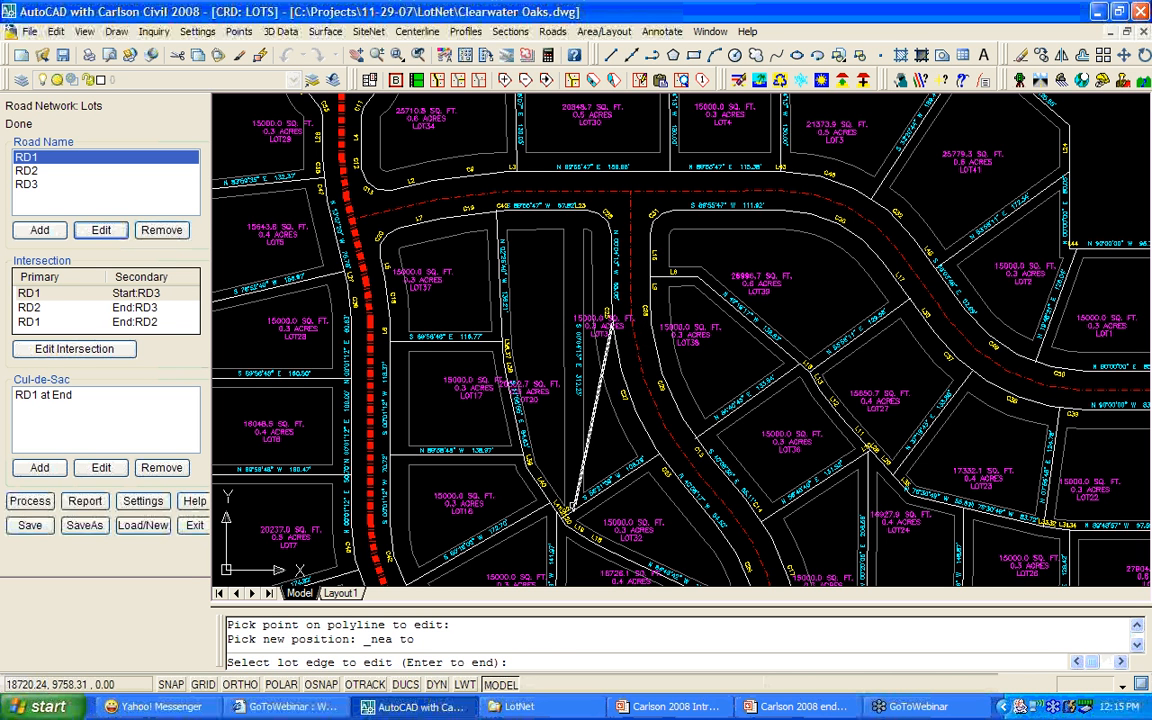
Nearest-snap the LOT31/LOT20 corner onto a line, making LOT31 15864.4 and LOT20 19638.2 sq ft.
{"action": "left_click", "coordinate": [574, 505]}
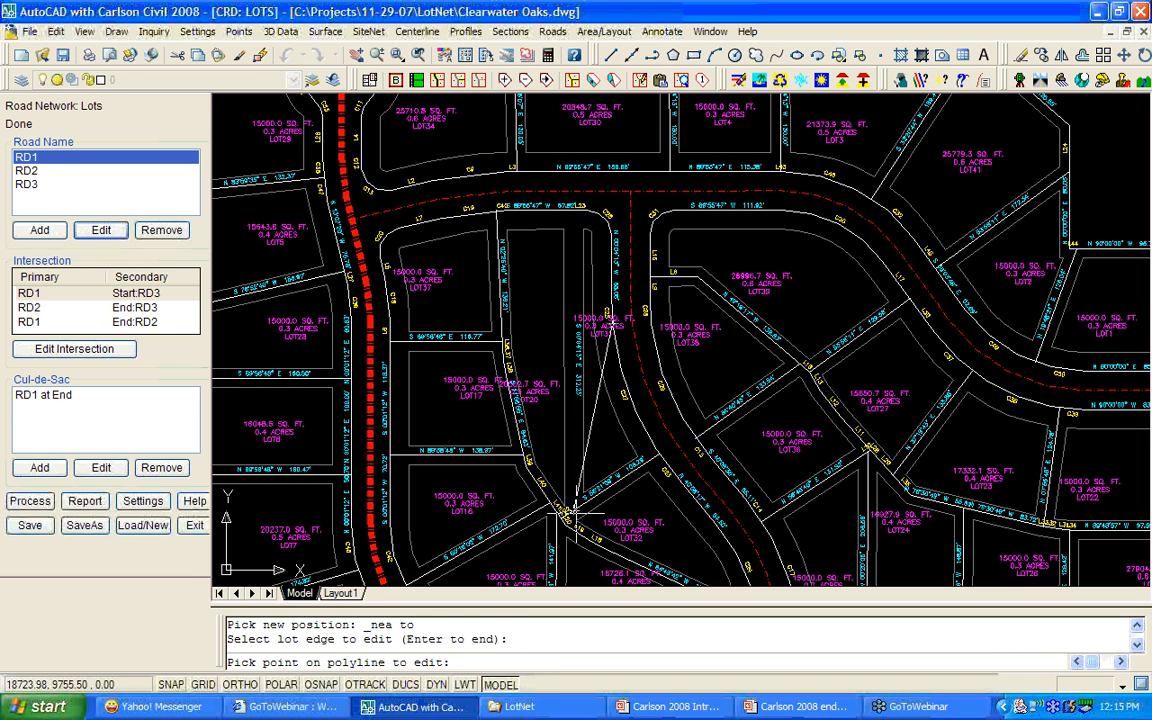
{"action": "left_click", "coordinate": [575, 508]}
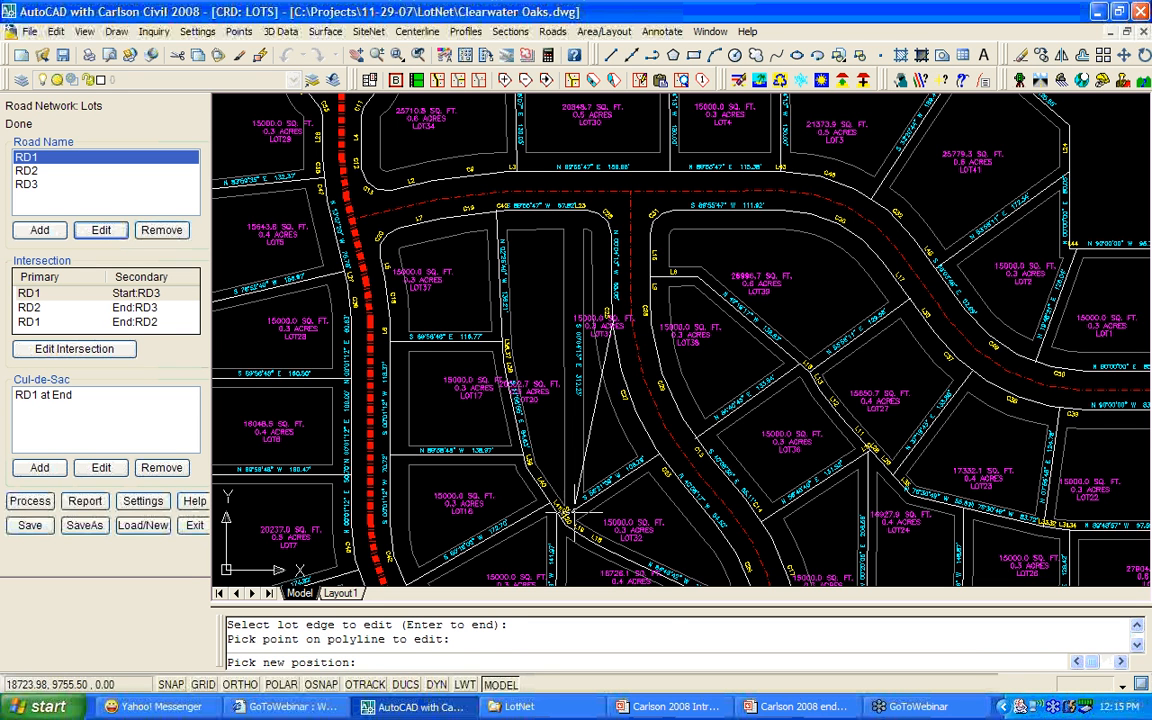
{"action": "right_click", "coordinate": [510, 361], "text": "shift"}
{"action": "left_click", "coordinate": [577, 666]}
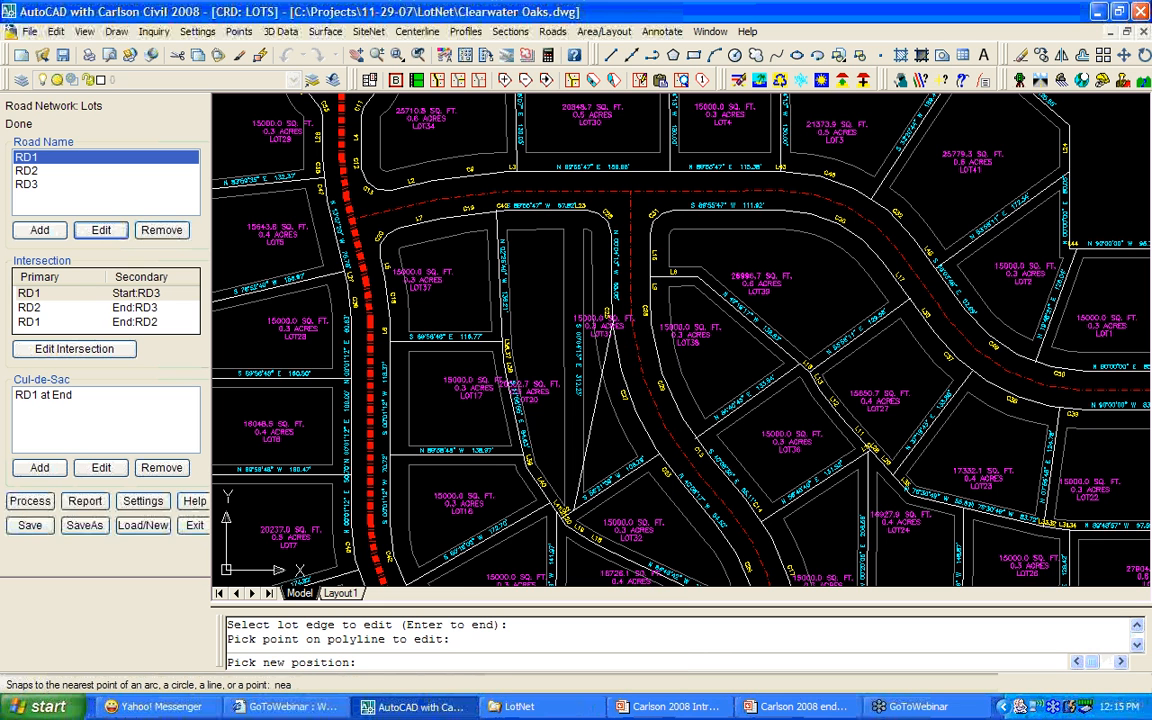
{"action": "left_click", "coordinate": [507, 366]}
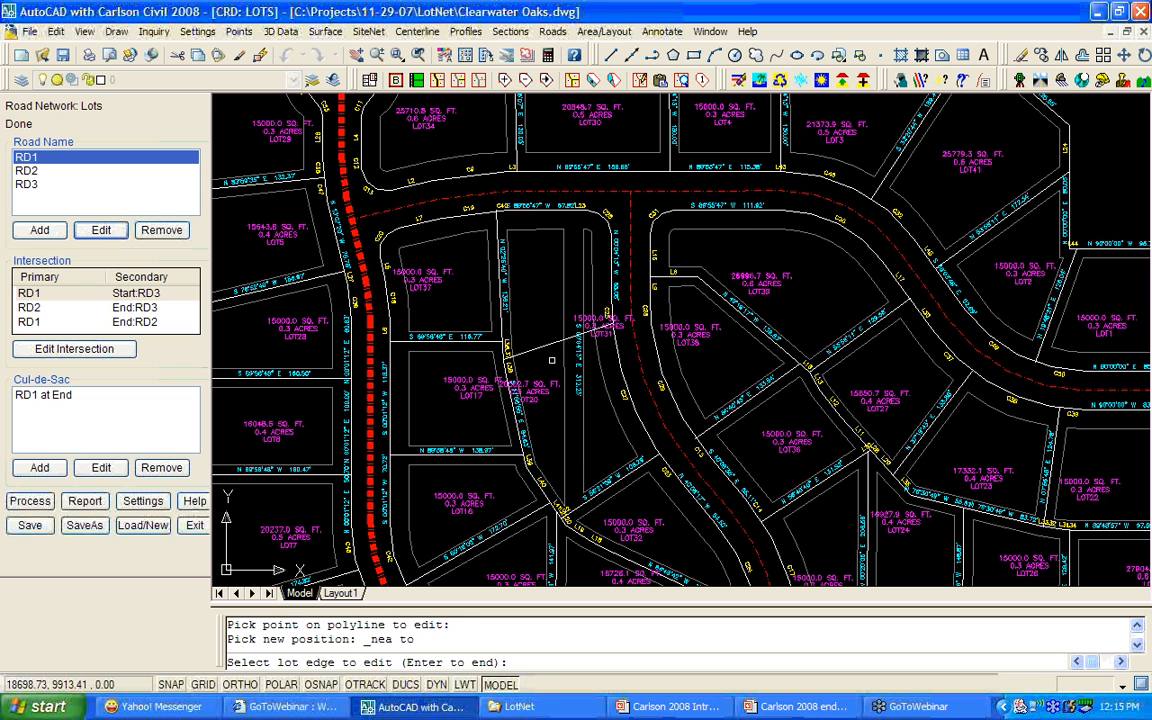
{"action": "key", "text": "Return"}
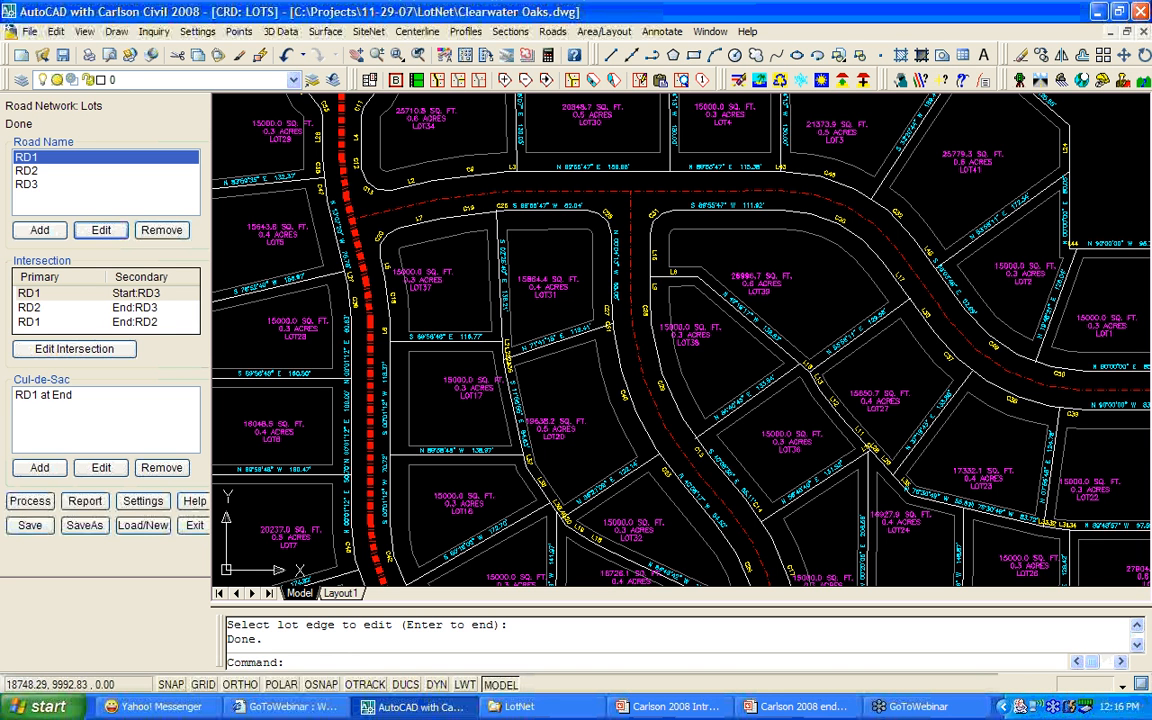
{"action": "middle_click_drag", "start_coordinate": [581, 345], "coordinate": [570, 433]}
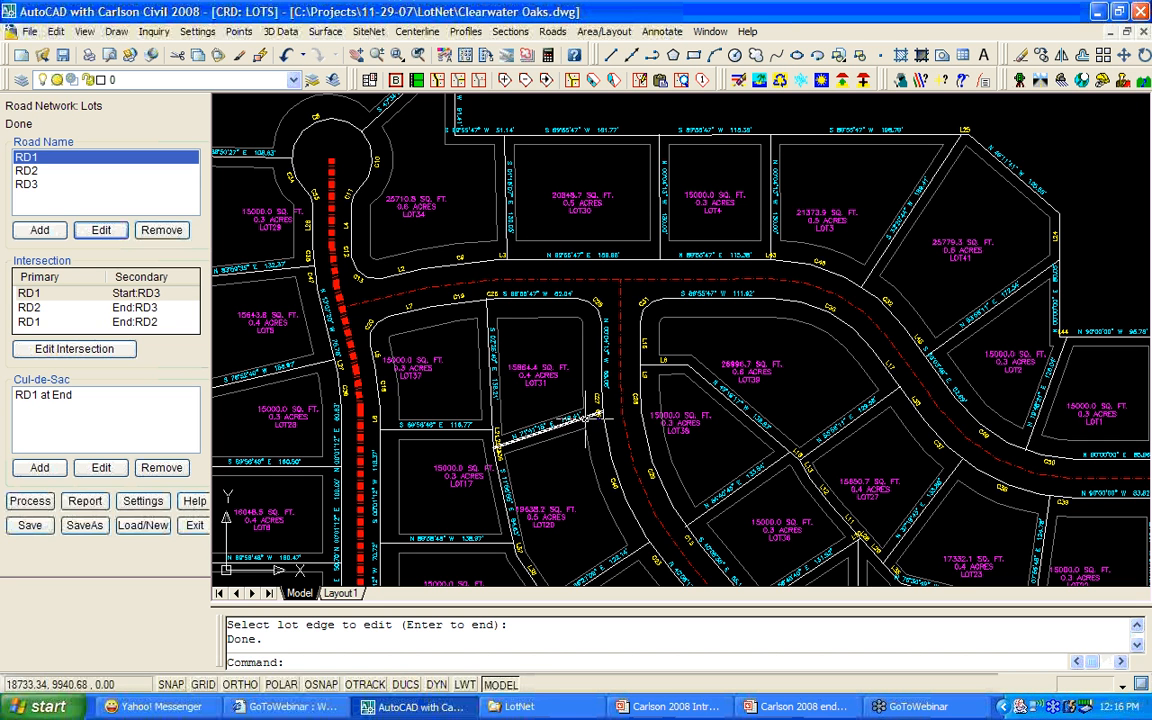
Nearest-snap LOT31's lower corner onto the street curve, enlarging LOT31 to 17810.2 sq ft.
{"action": "left_click", "coordinate": [546, 80]}
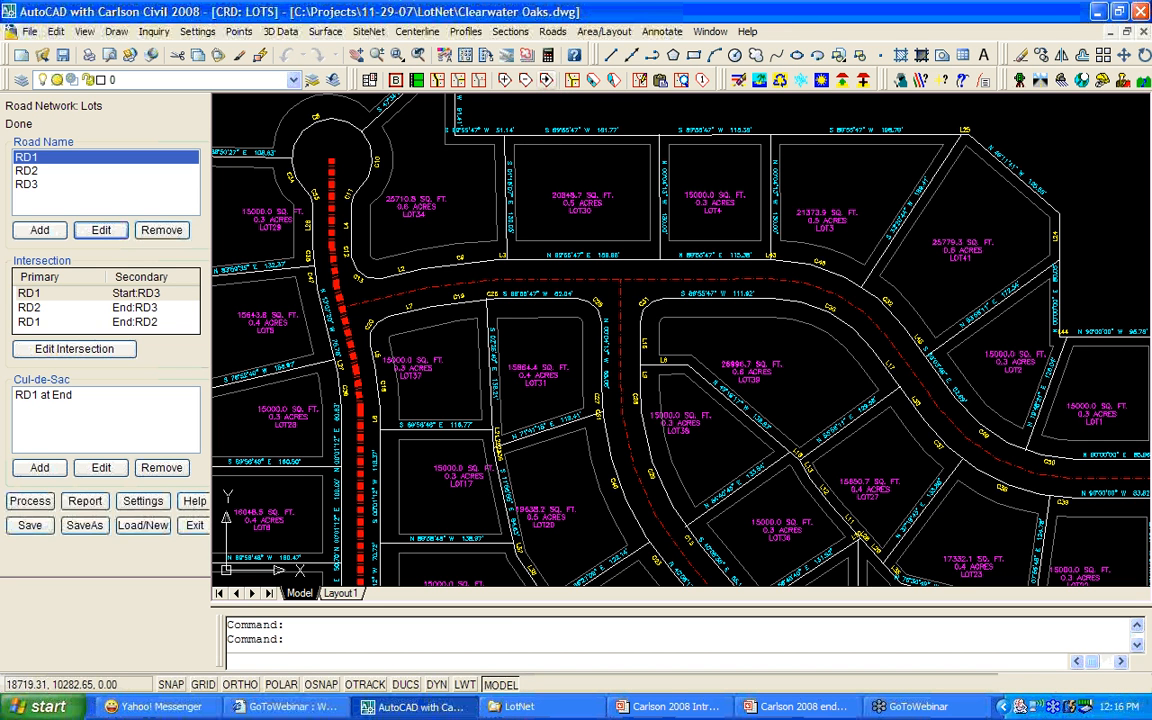
{"action": "scroll", "coordinate": [594, 452], "scroll_direction": "up", "scroll_amount": 4}
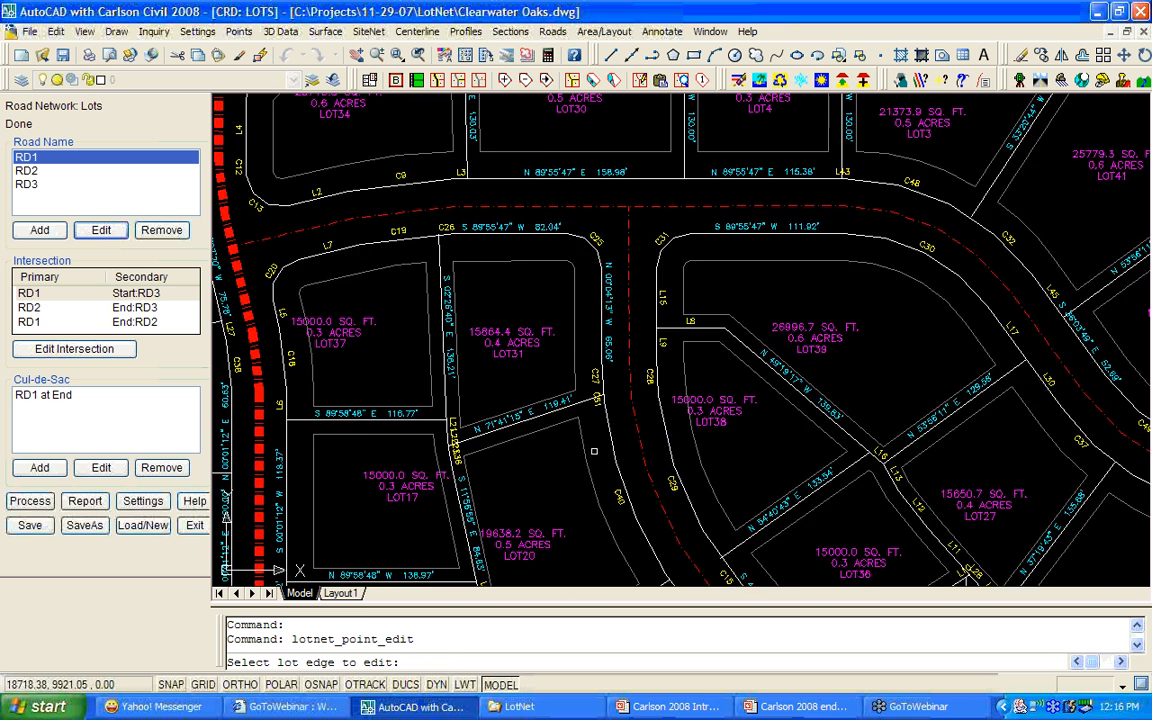
{"action": "left_click", "coordinate": [597, 370]}
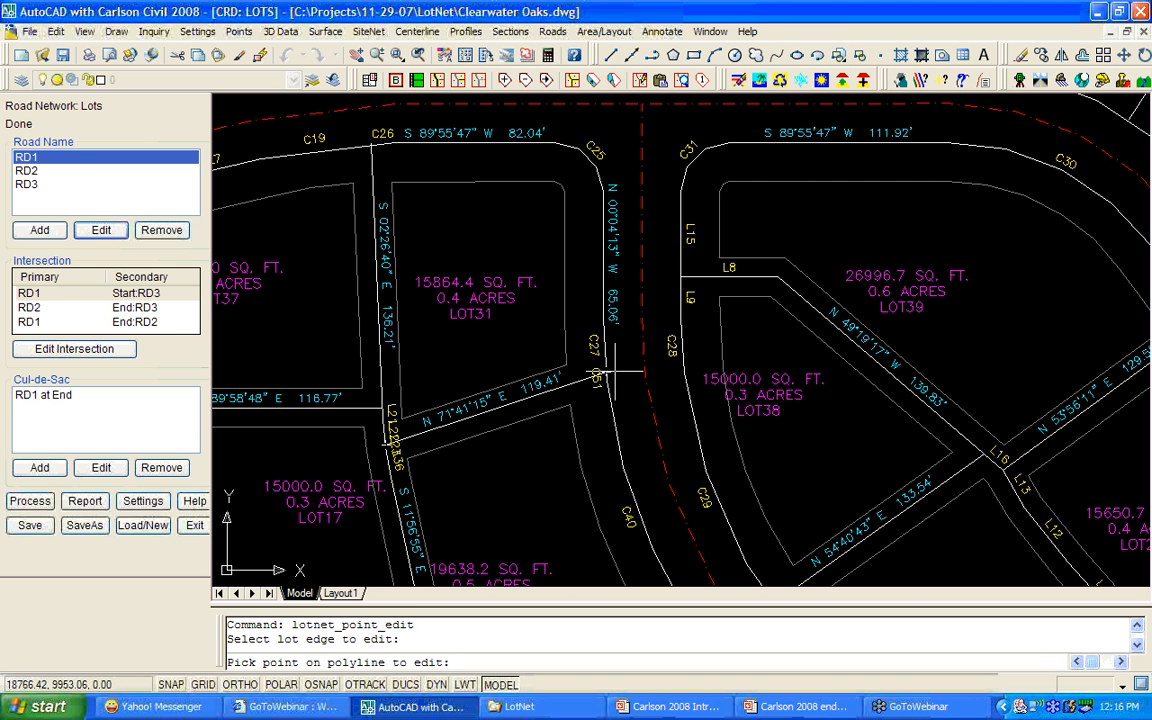
{"action": "left_click", "coordinate": [612, 372]}
{"action": "right_click", "coordinate": [615, 400], "text": "shift"}
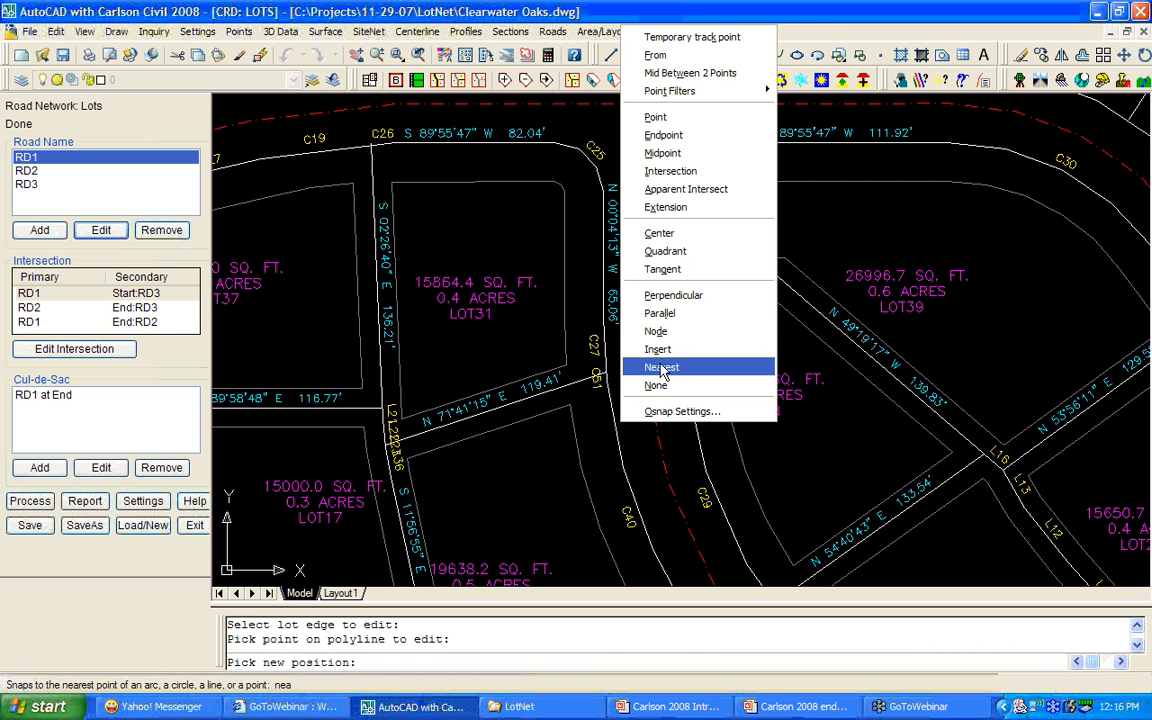
{"action": "left_click", "coordinate": [661, 367]}
{"action": "left_click", "coordinate": [617, 436]}
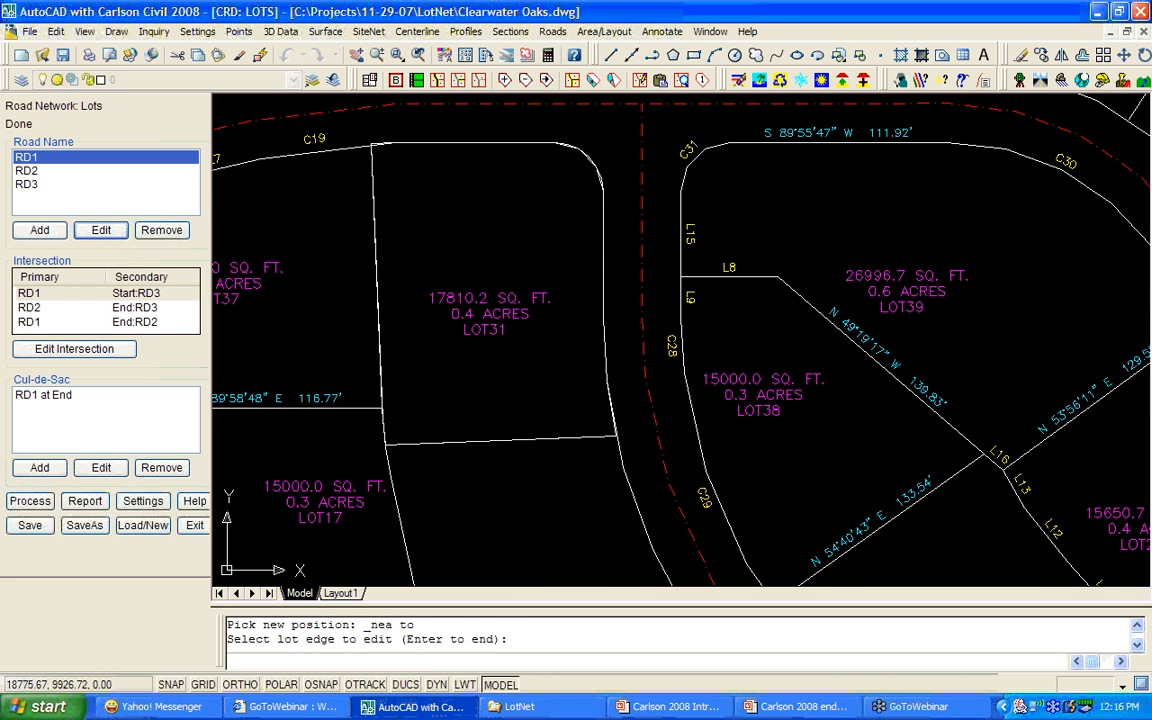
{"action": "key", "text": "Return"}
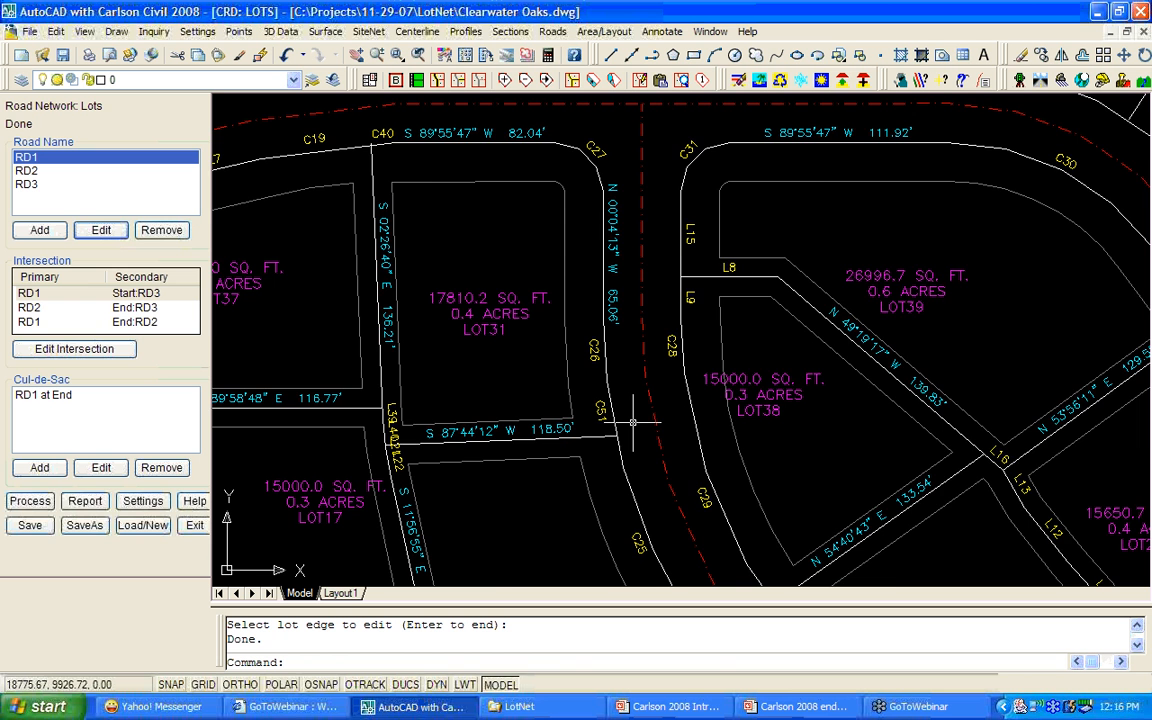
{"action": "scroll", "coordinate": [632, 423], "scroll_direction": "down", "scroll_amount": 2}
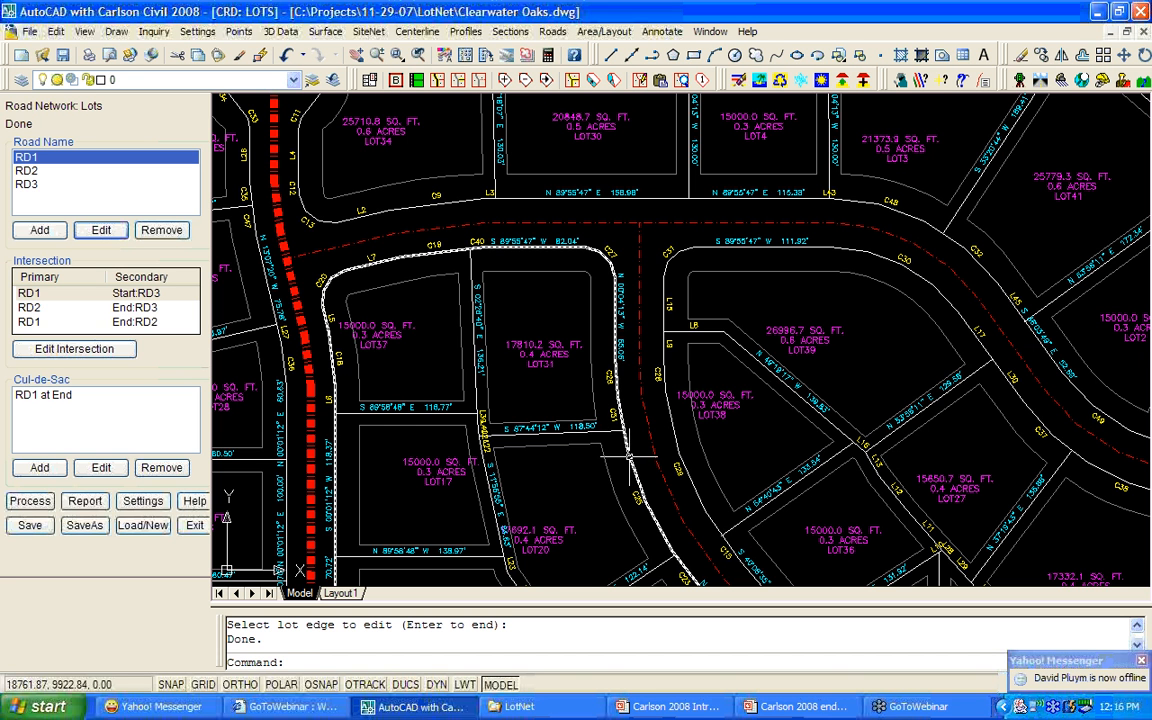
{"action": "scroll", "coordinate": [629, 458], "scroll_direction": "down", "scroll_amount": 2}
{"action": "scroll", "coordinate": [575, 397], "scroll_direction": "up", "scroll_amount": 2}
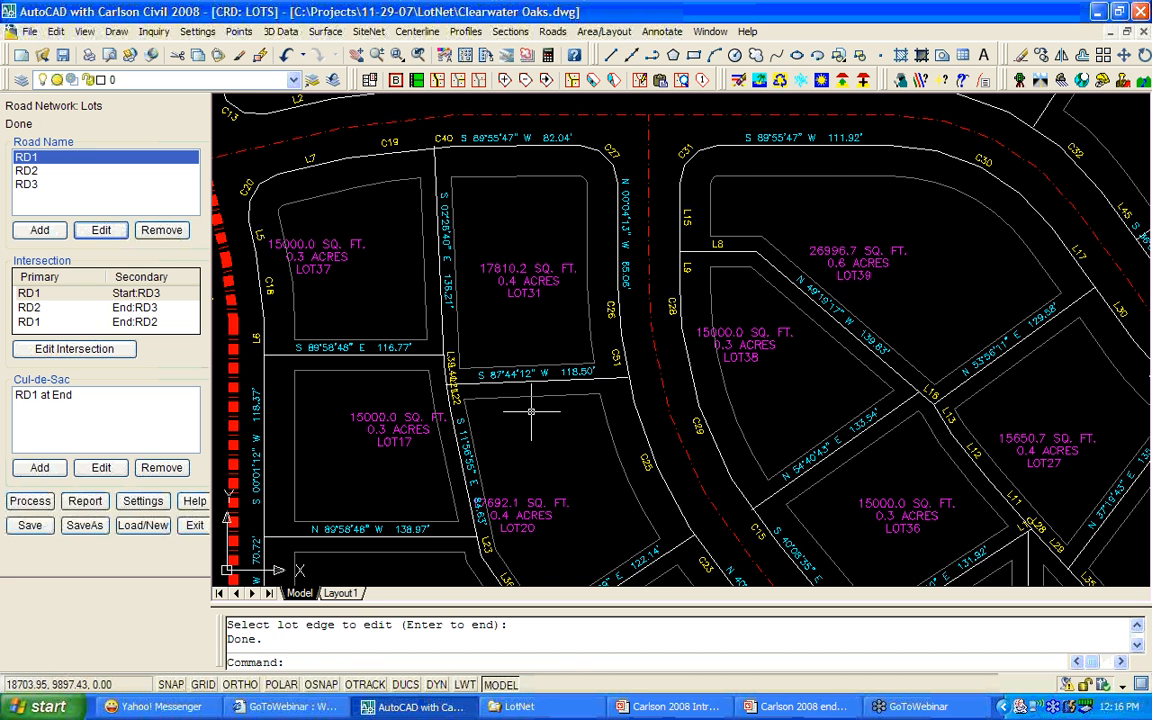
{"action": "scroll", "coordinate": [531, 410], "scroll_direction": "down", "scroll_amount": 5}
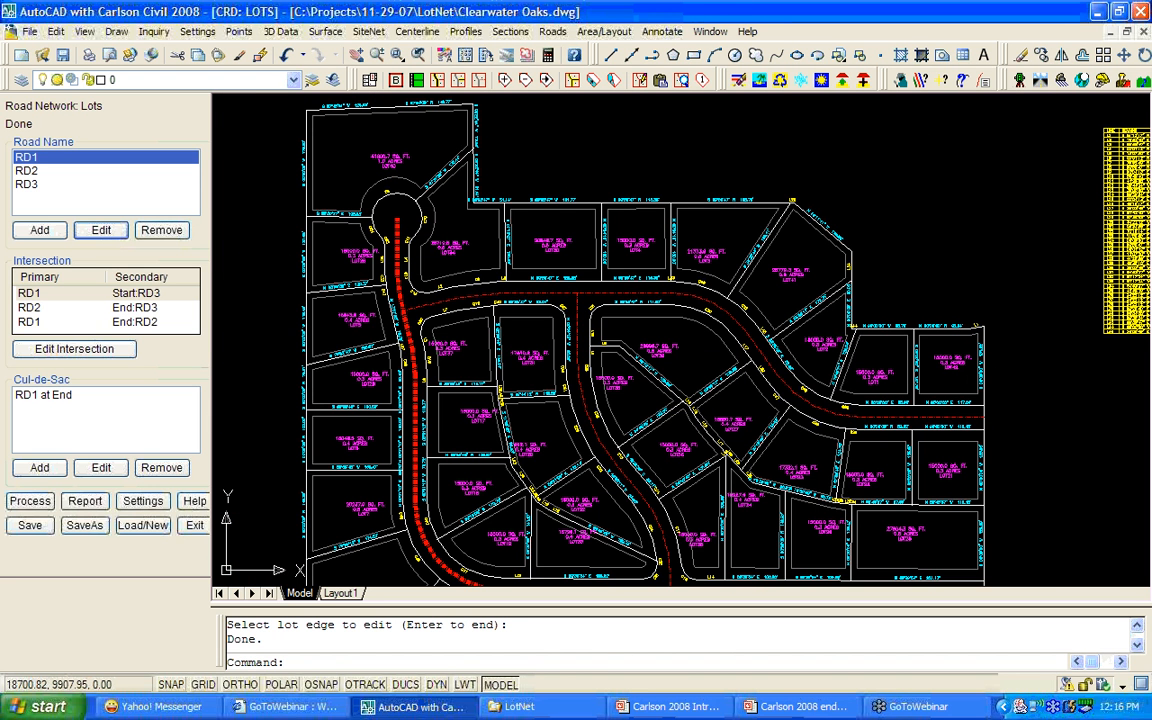
{"action": "middle_click_drag", "start_coordinate": [636, 417], "coordinate": [660, 262]}
Use Sliding Side Area on LOT11's east side for 16000 sq ft, leaving LOT12 at 14000.
{"action": "scroll", "coordinate": [688, 513], "scroll_direction": "up", "scroll_amount": 6}
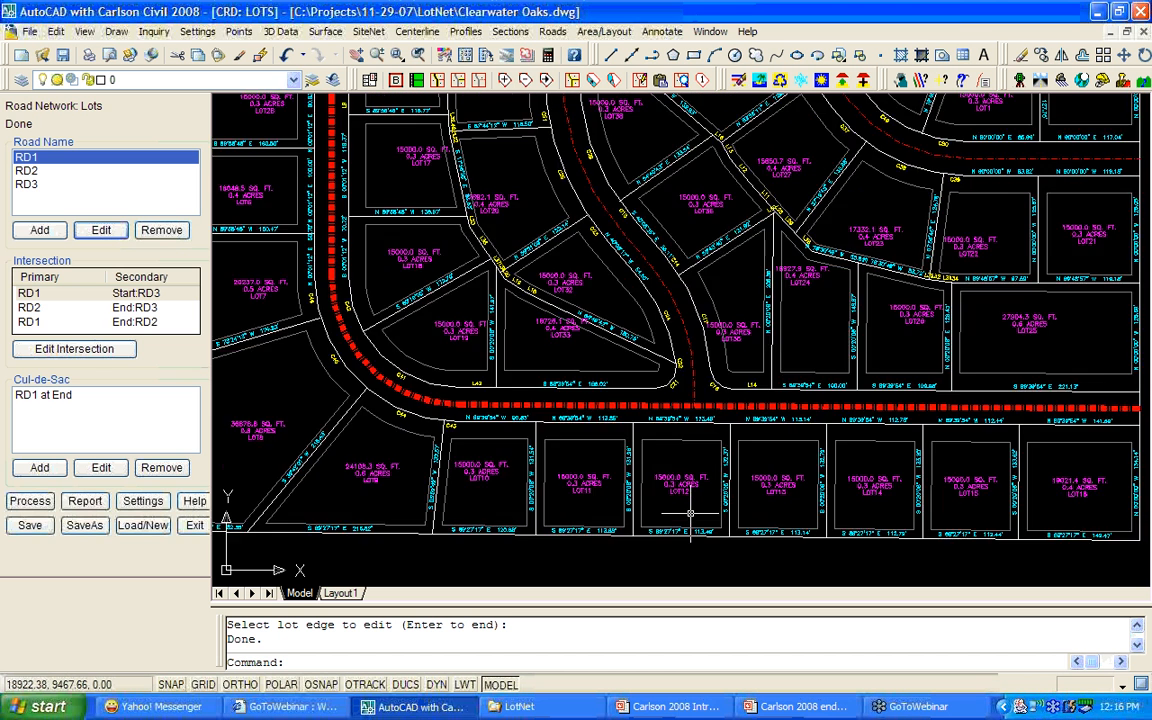
{"action": "middle_click_drag", "start_coordinate": [663, 527], "coordinate": [709, 470]}
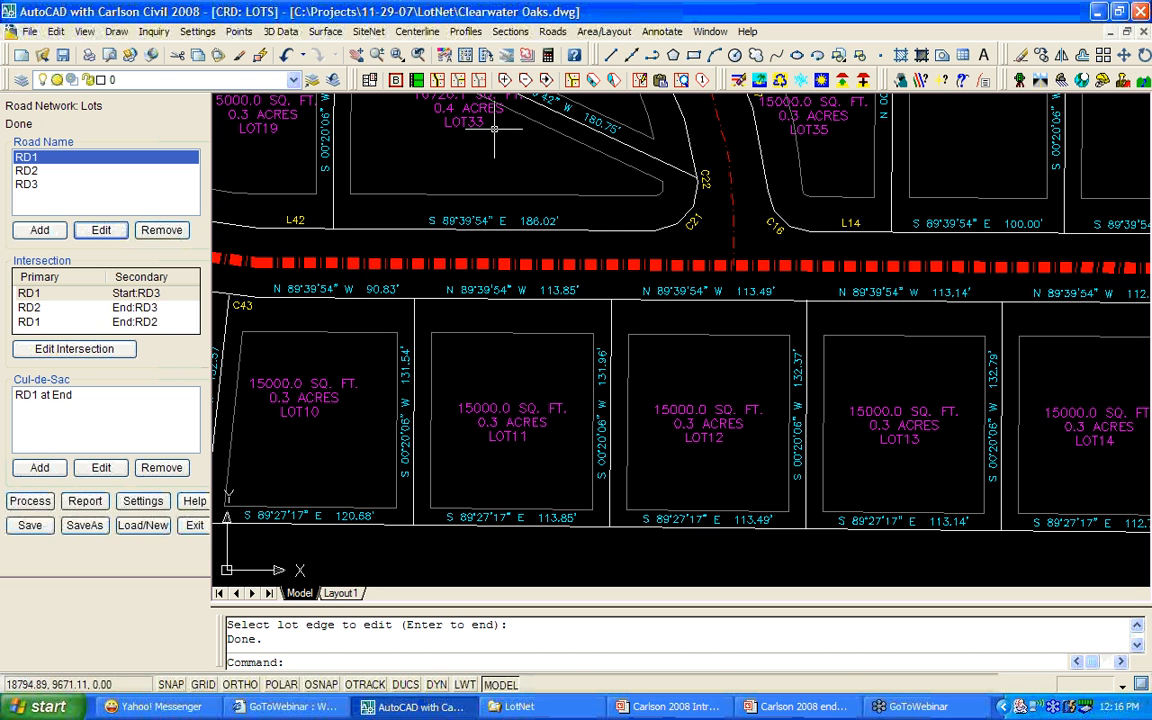
{"action": "left_click", "coordinate": [594, 84]}
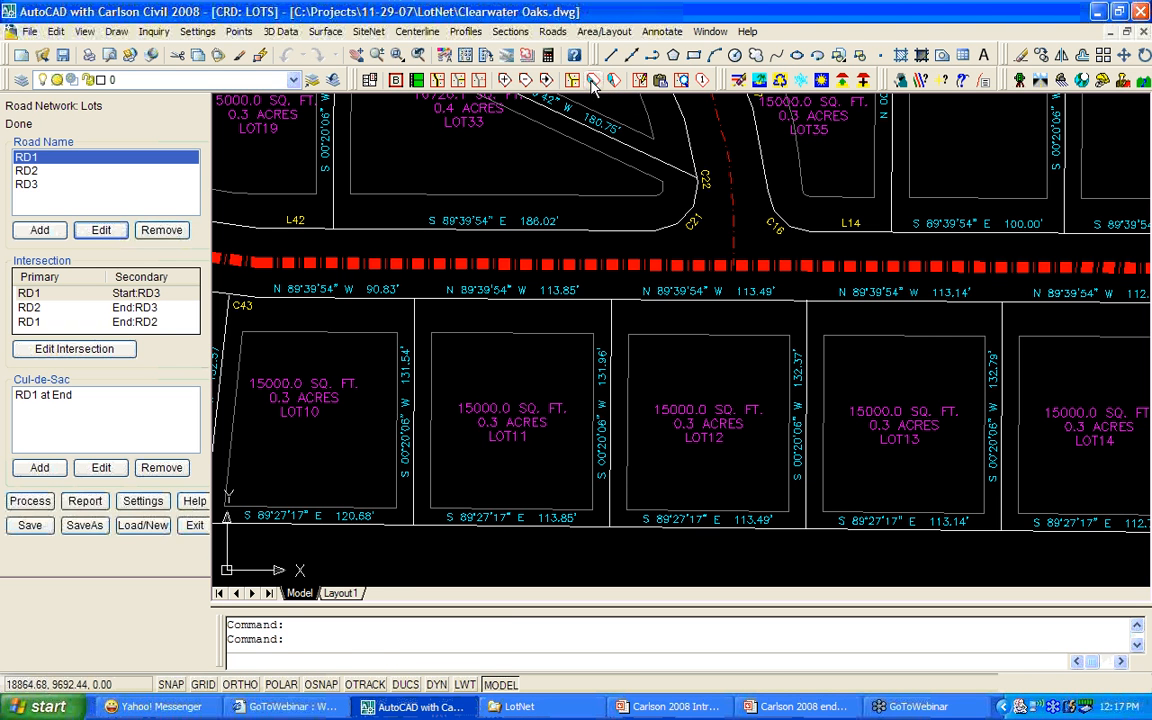
{"action": "left_click", "coordinate": [518, 369]}
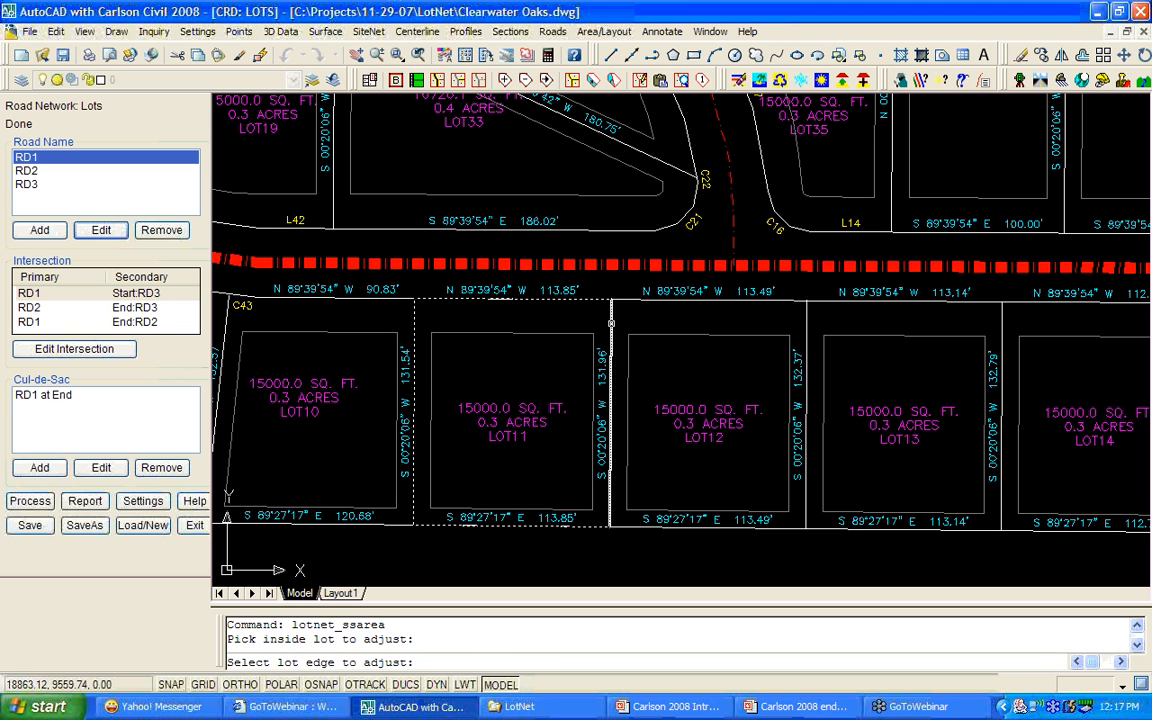
{"action": "left_click", "coordinate": [611, 323]}
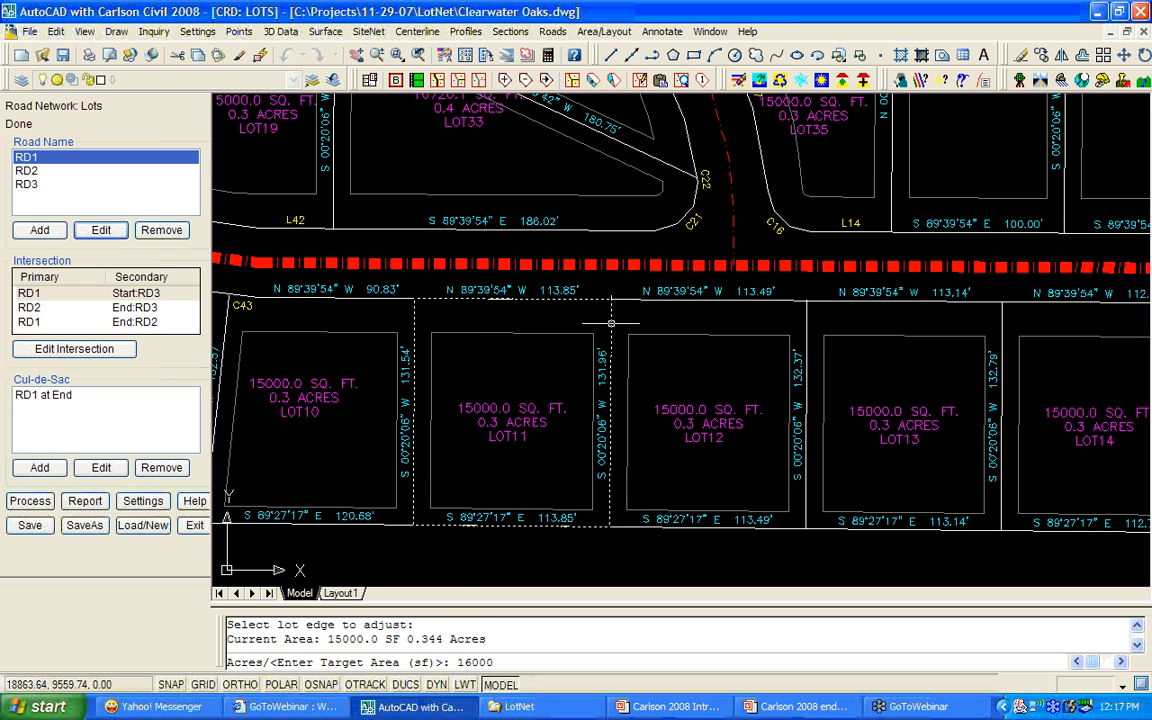
{"action": "key", "text": "Return"}
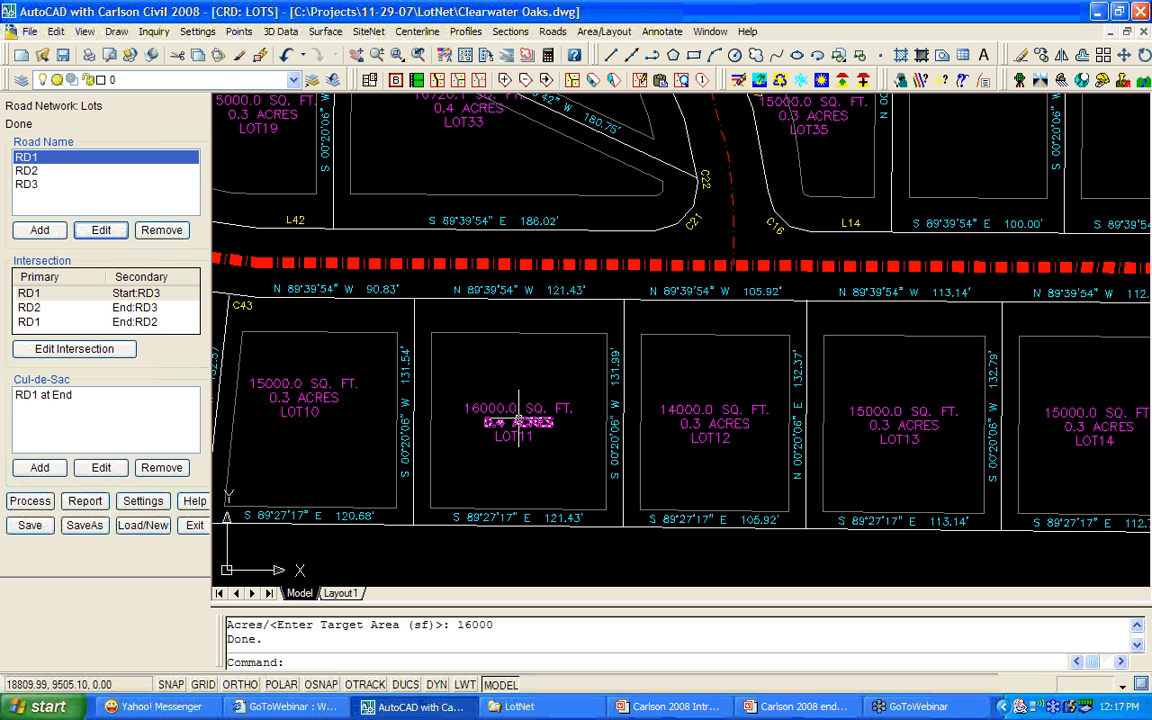
Use Hinged Area on LOT12's west edge for 15000 sq ft, so LOT11 and LOT12 both measure 15000.
{"action": "left_click", "coordinate": [614, 83]}
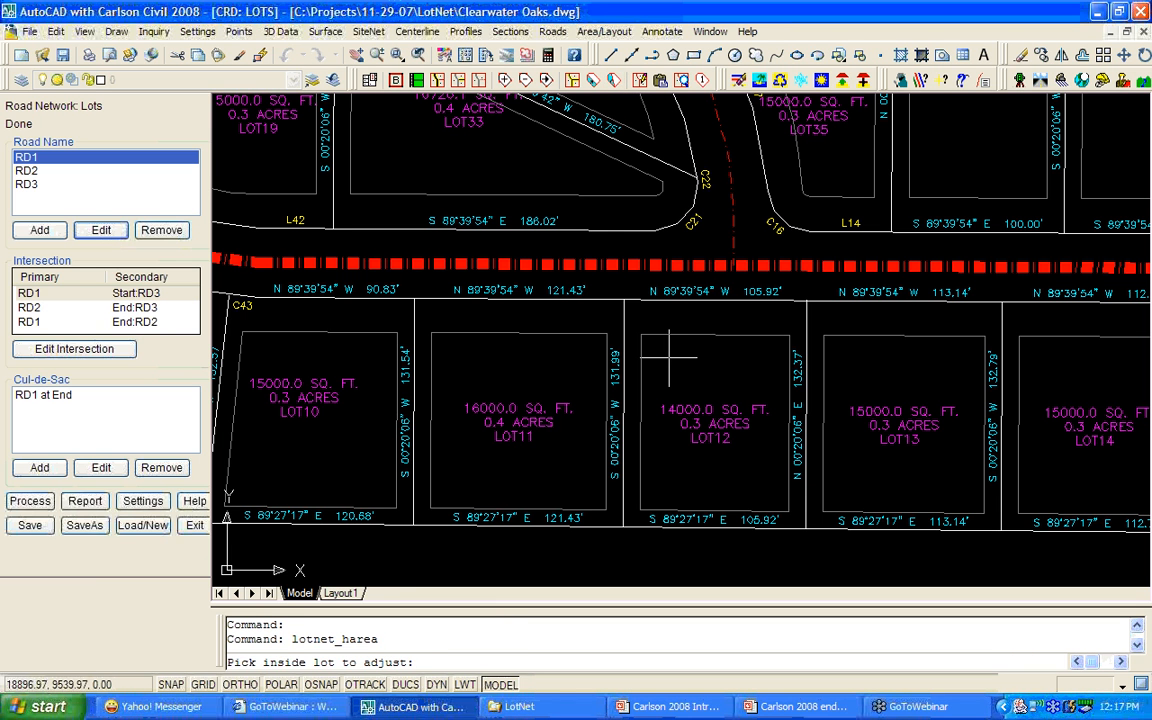
{"action": "left_click", "coordinate": [663, 345]}
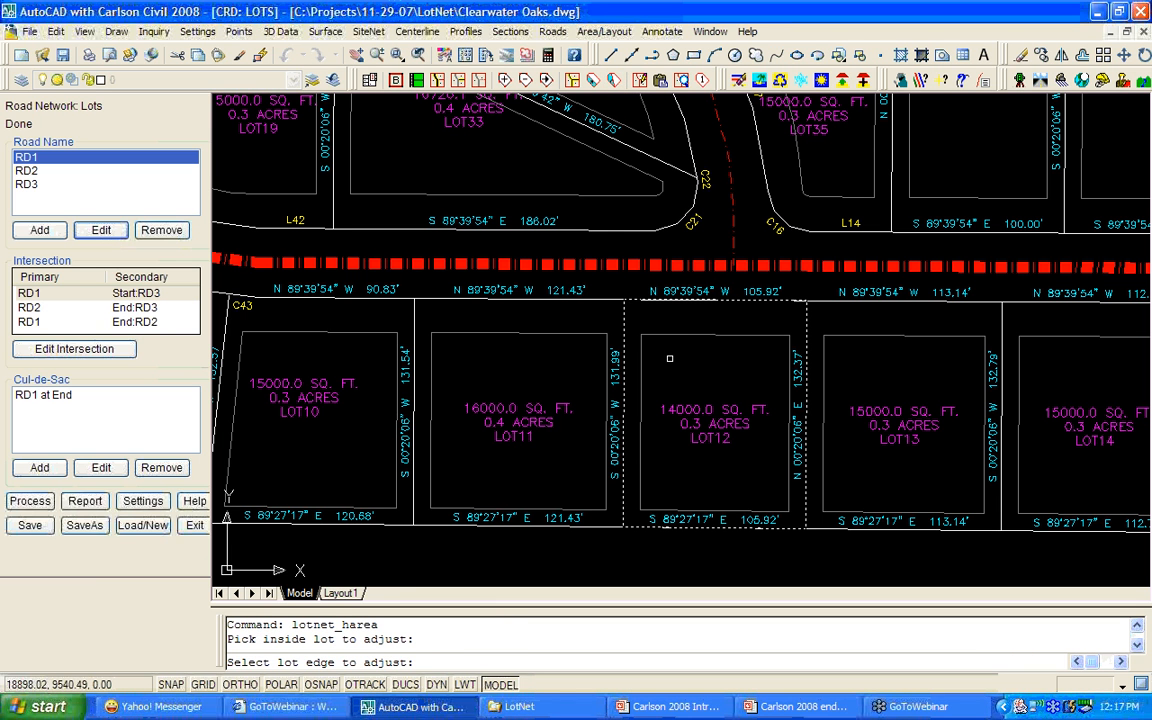
{"action": "left_click", "coordinate": [626, 330]}
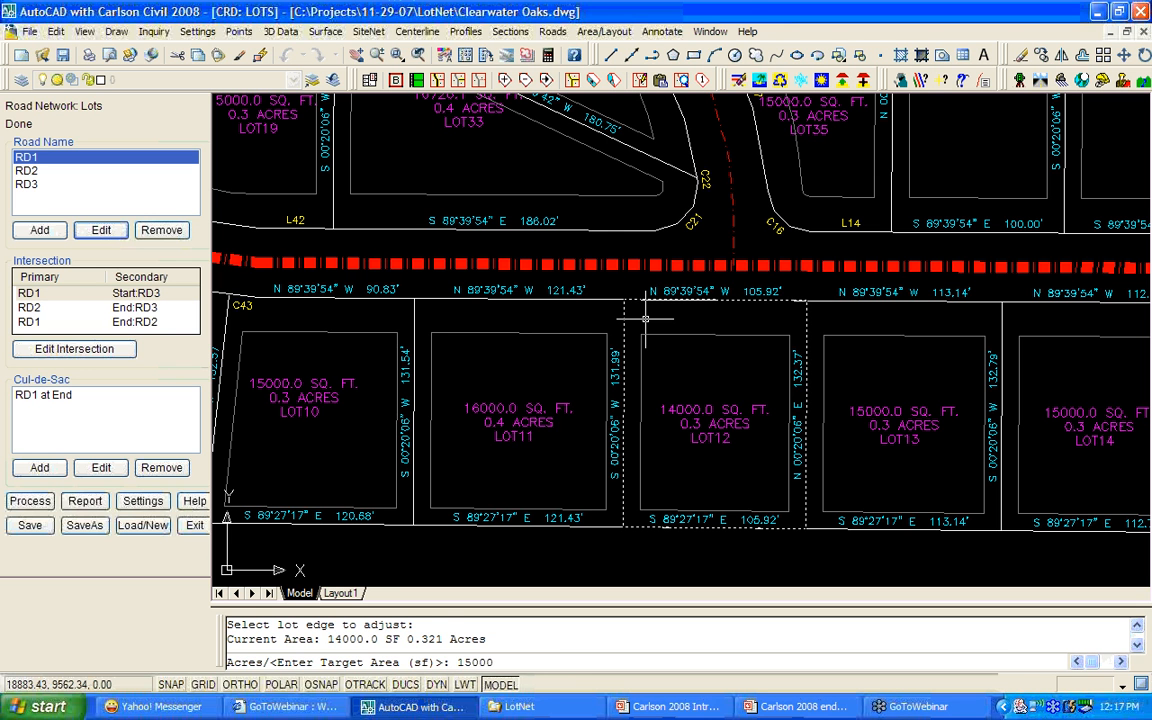
{"action": "key", "text": "Return"}
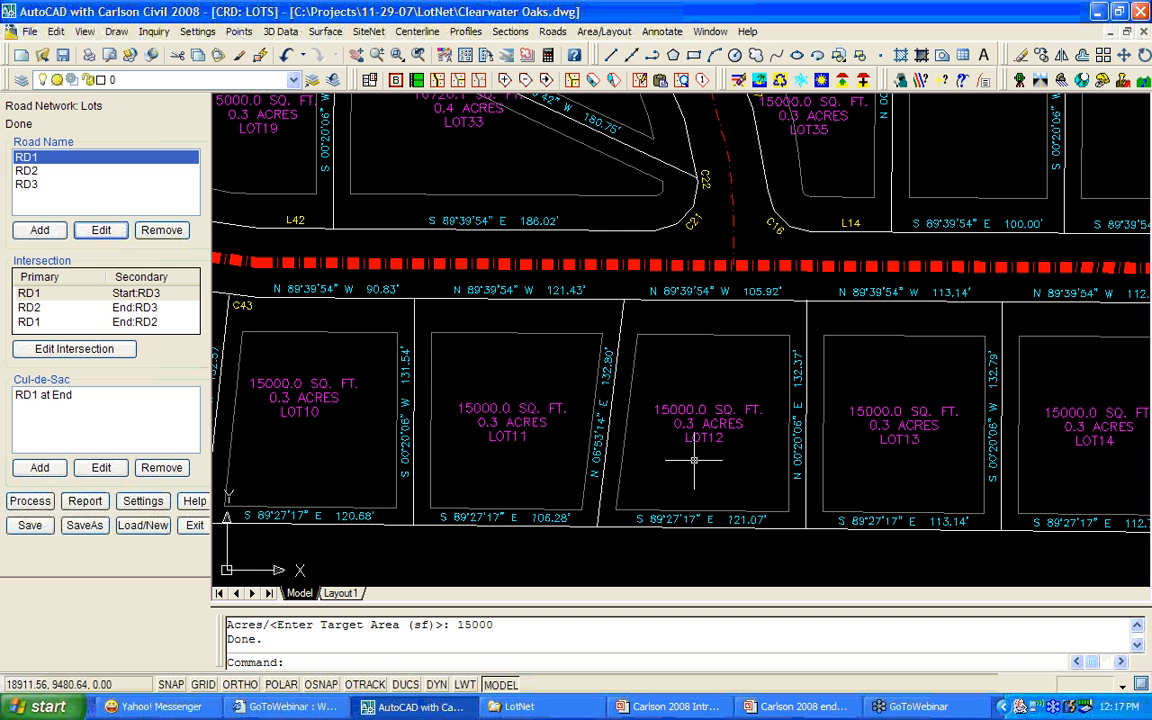
{"action": "scroll", "coordinate": [694, 460], "scroll_direction": "down", "scroll_amount": 4}
Save the road network, exit its panel, and save Clearwater Oaks.dwg.
{"action": "scroll", "coordinate": [694, 458], "scroll_direction": "down", "scroll_amount": 3}
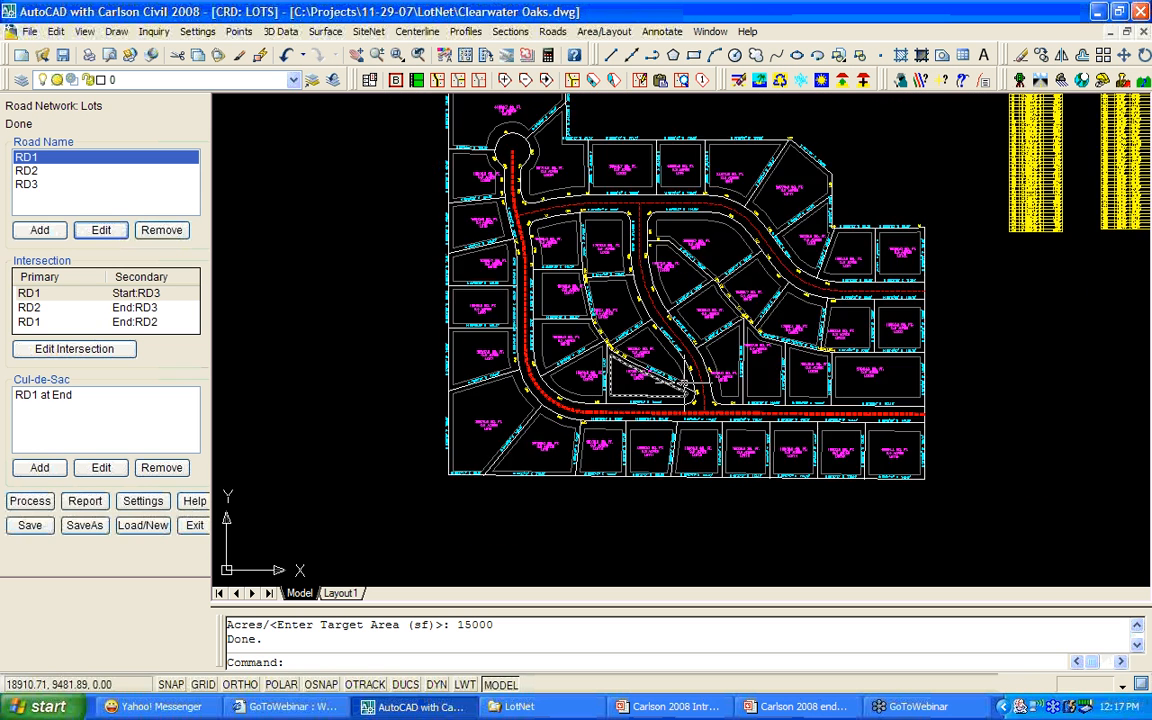
{"action": "left_click", "coordinate": [29, 525]}
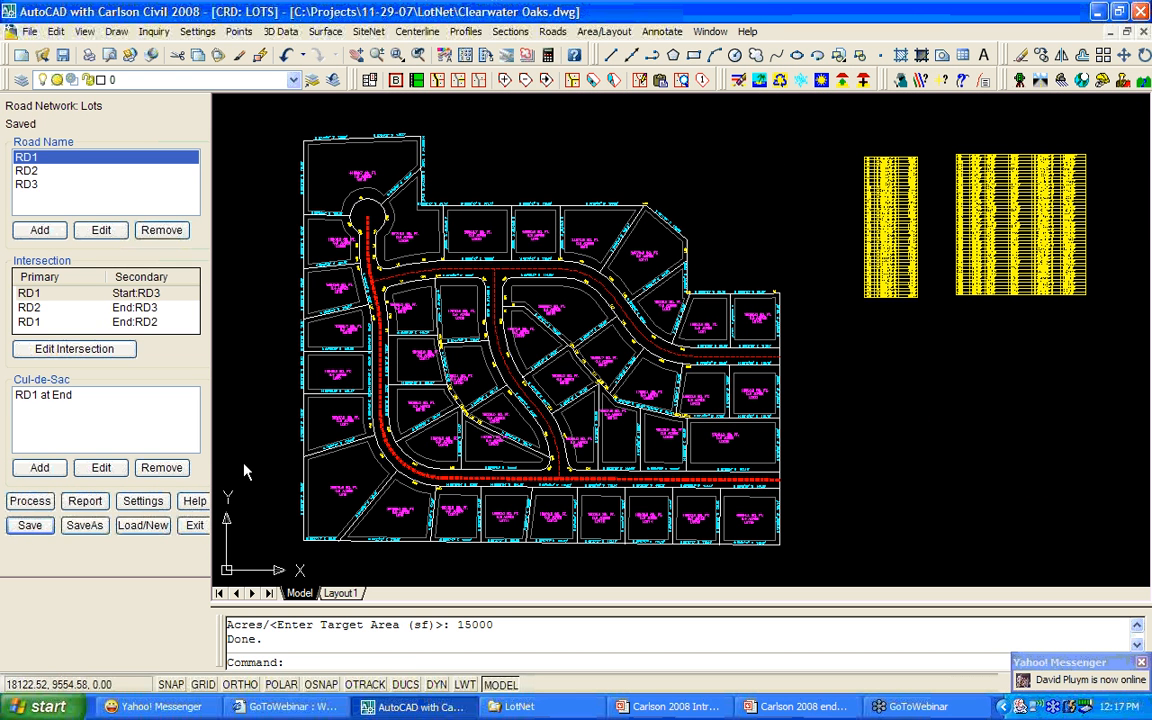
{"action": "left_click", "coordinate": [195, 527]}
{"action": "left_click", "coordinate": [63, 55]}
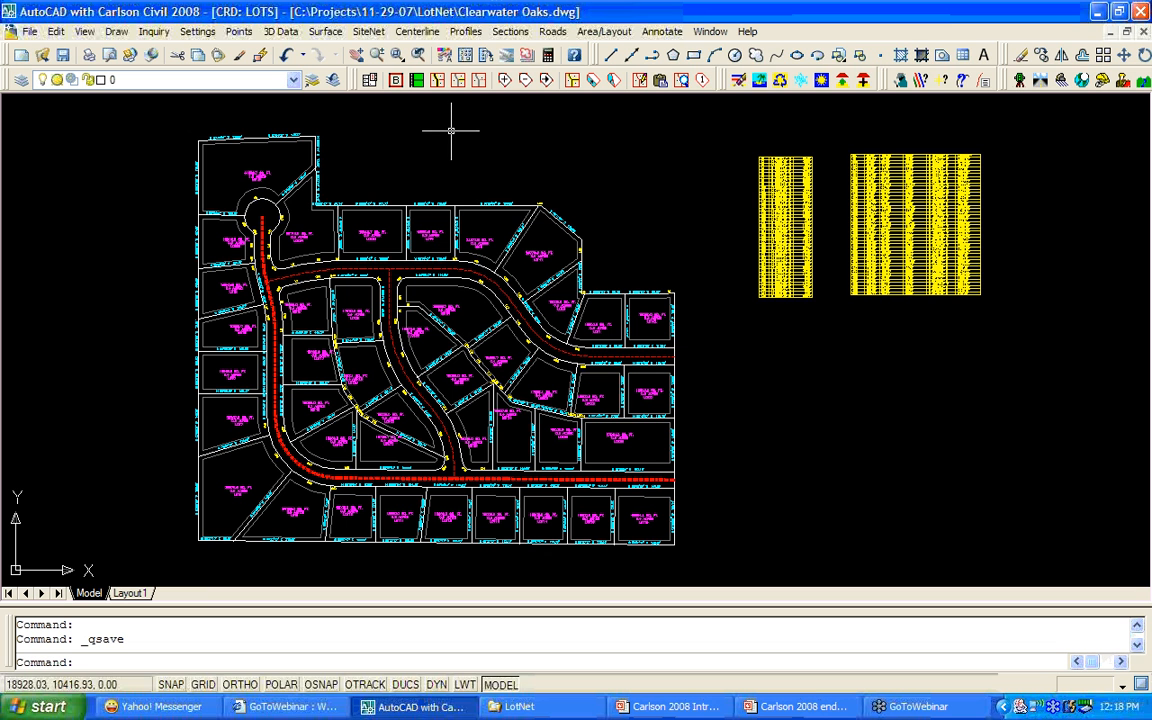
{"action": "left_click", "coordinate": [710, 31]}
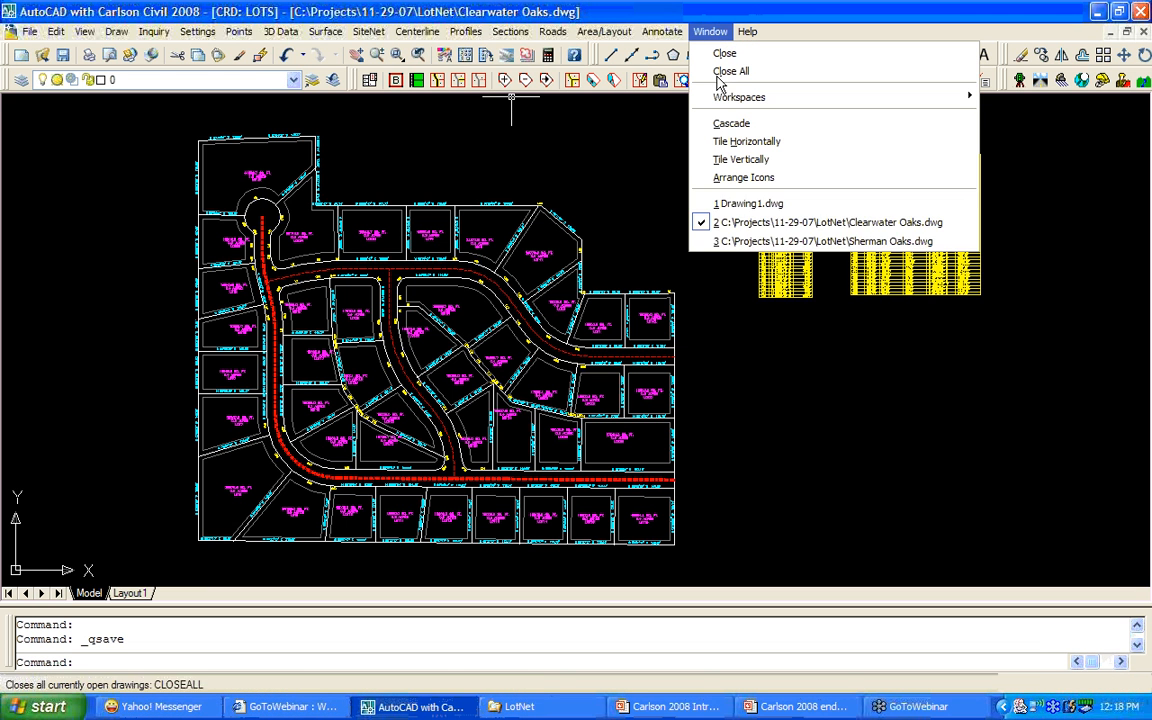
In Sherman Oaks.dwg, create Sherman Oaks.ltn with Label Lines and Arcs off and Draw Setback on.
{"action": "left_click", "coordinate": [741, 242]}
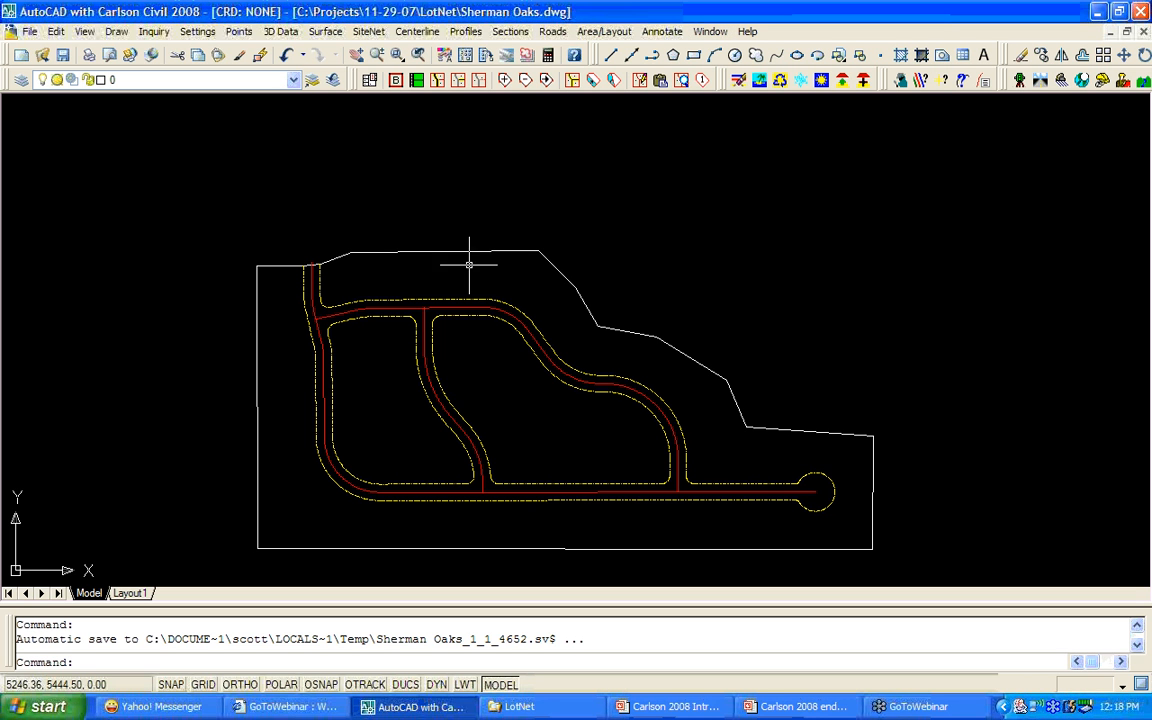
{"action": "left_click", "coordinate": [370, 81]}
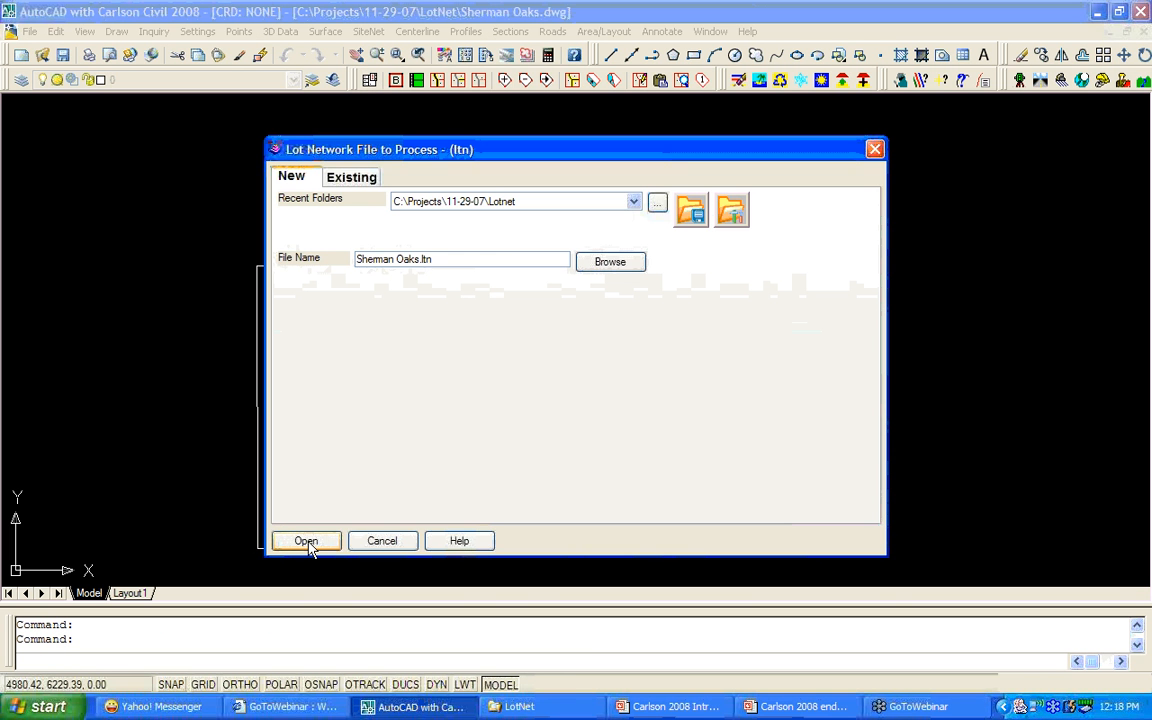
{"action": "left_click", "coordinate": [306, 541]}
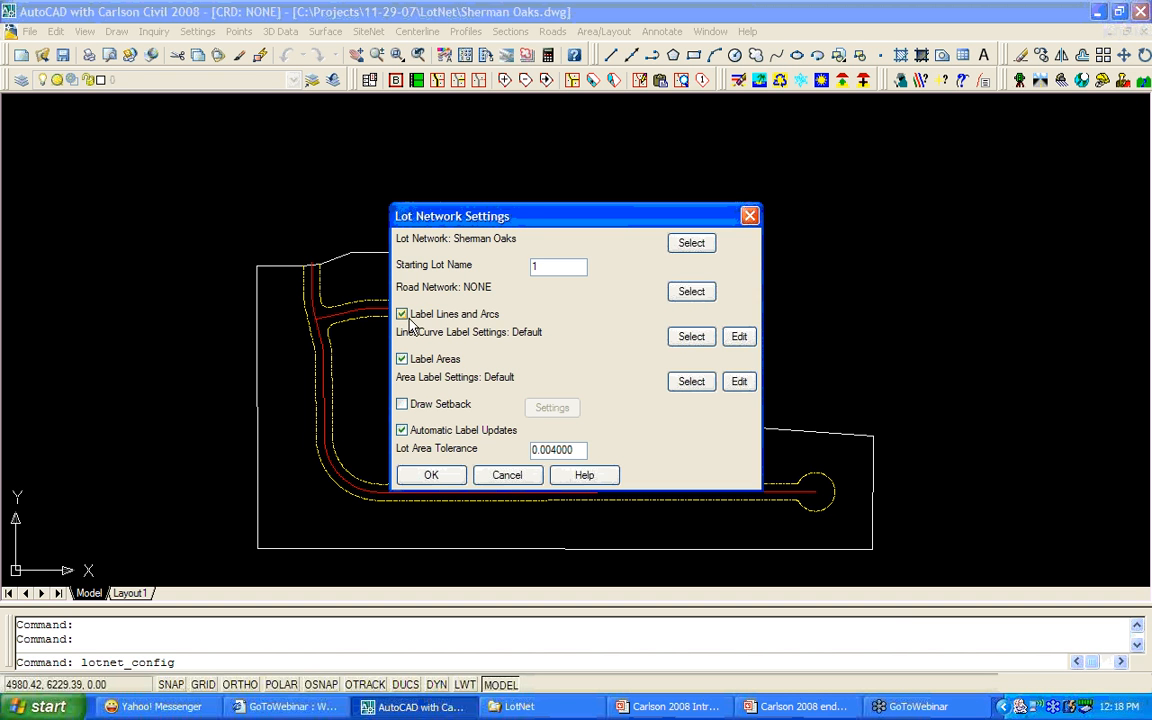
{"action": "left_click", "coordinate": [403, 316]}
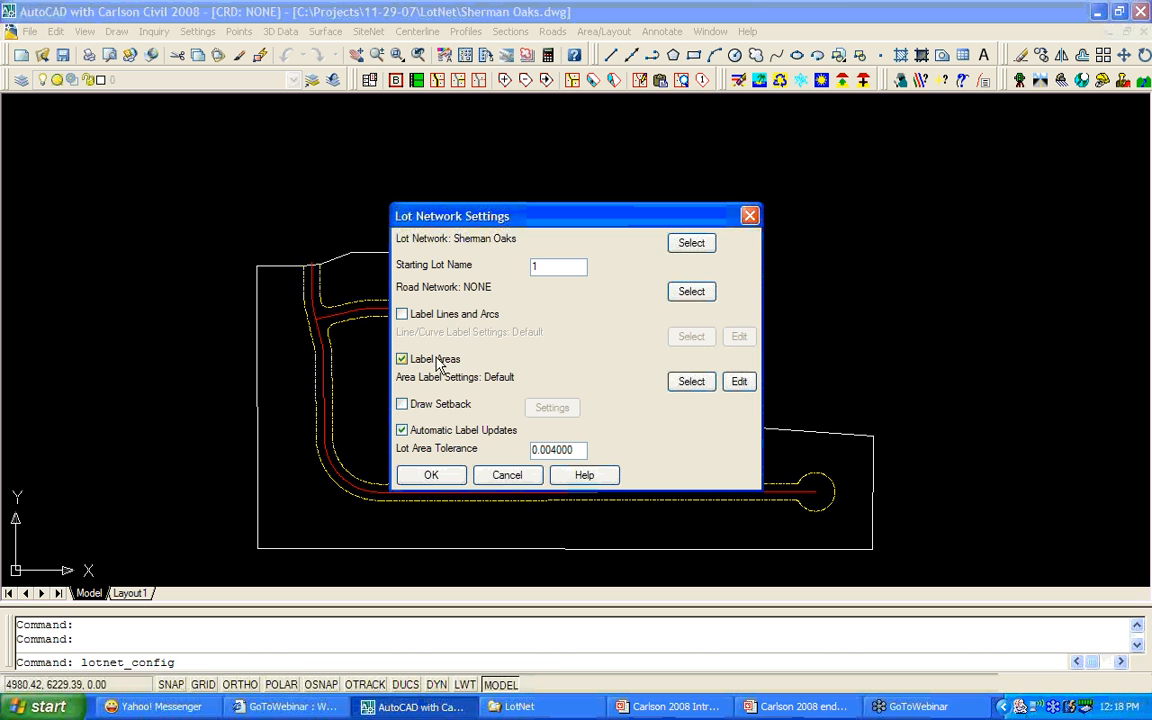
{"action": "left_click", "coordinate": [404, 405]}
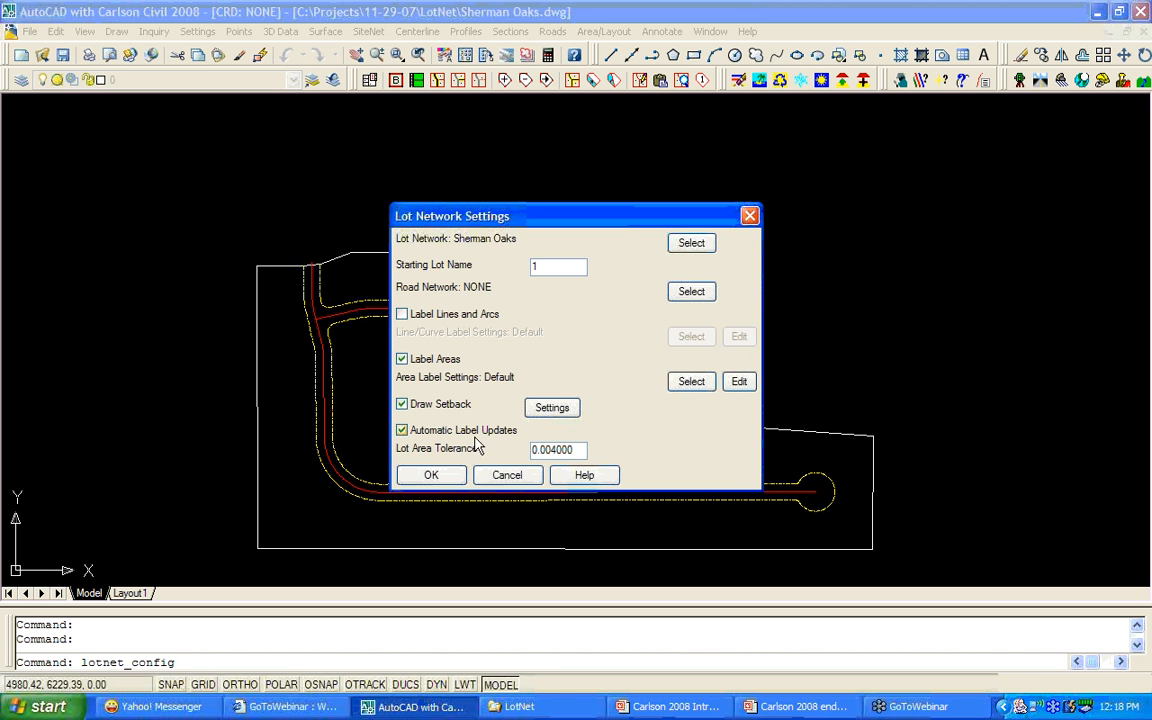
{"action": "left_click", "coordinate": [432, 477]}
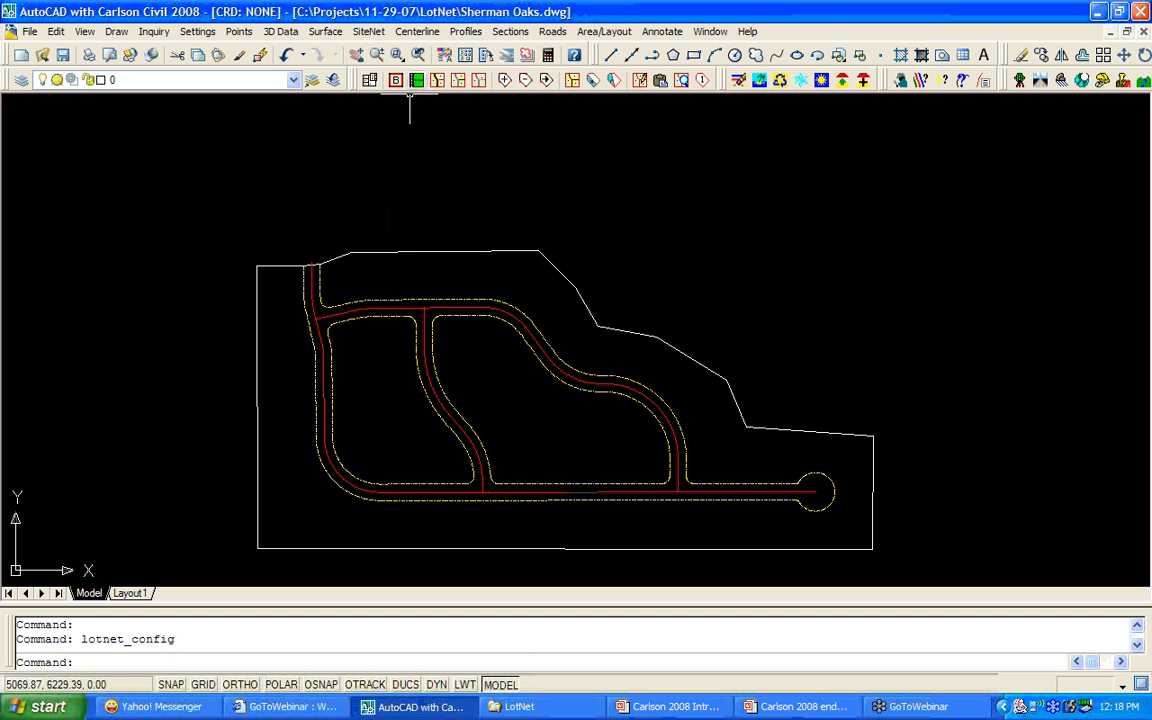
Set the outer perimeter polyline as the lot network boundary.
{"action": "left_click", "coordinate": [400, 80]}
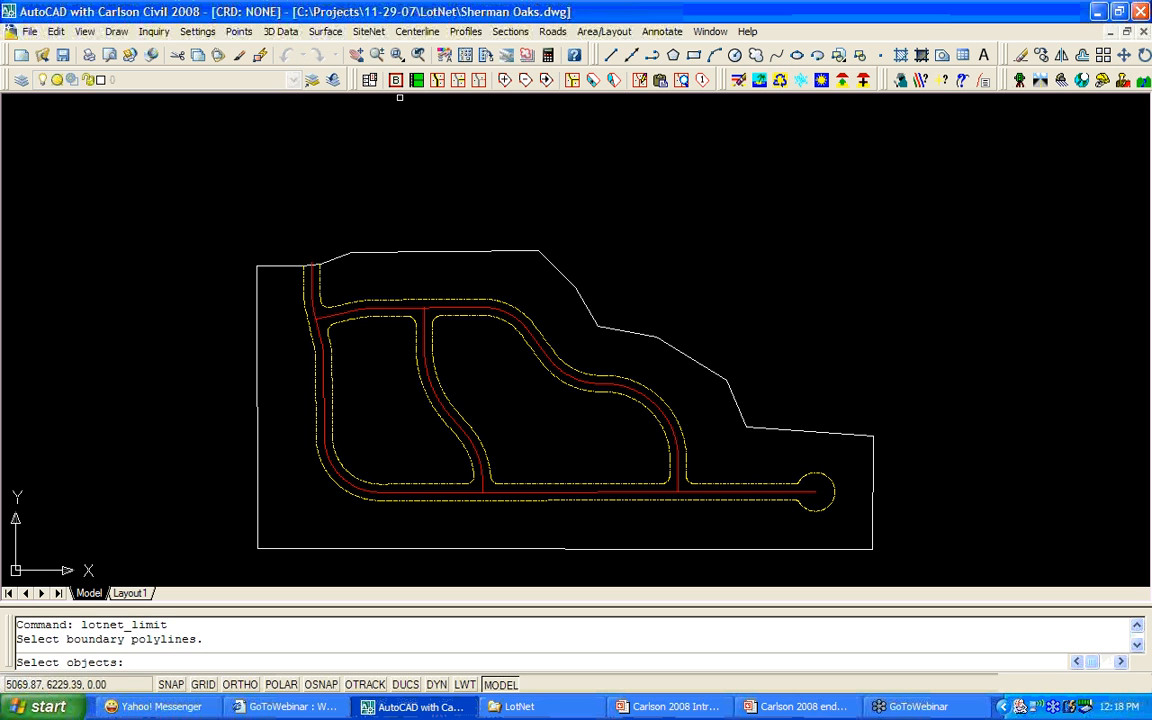
{"action": "left_click", "coordinate": [393, 251]}
{"action": "key", "text": "Return"}
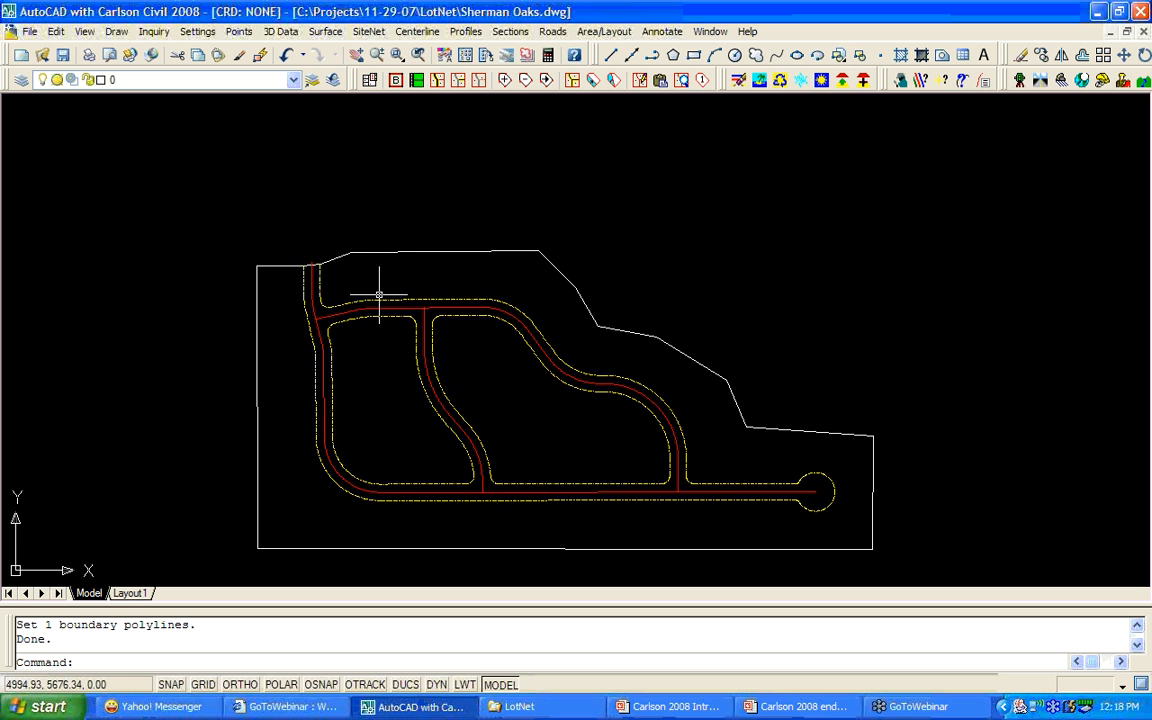
Add the three road right-of-way polylines to the lot network.
{"action": "left_click", "coordinate": [437, 88]}
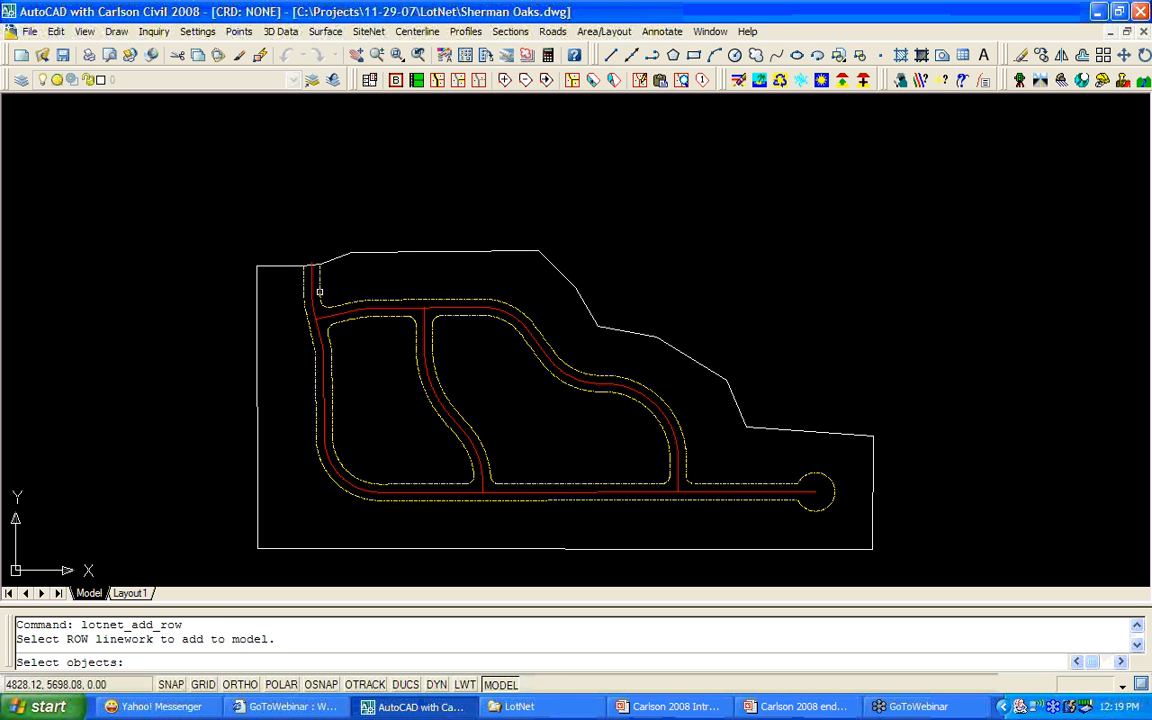
{"action": "left_click", "coordinate": [321, 292]}
{"action": "left_click", "coordinate": [351, 318]}
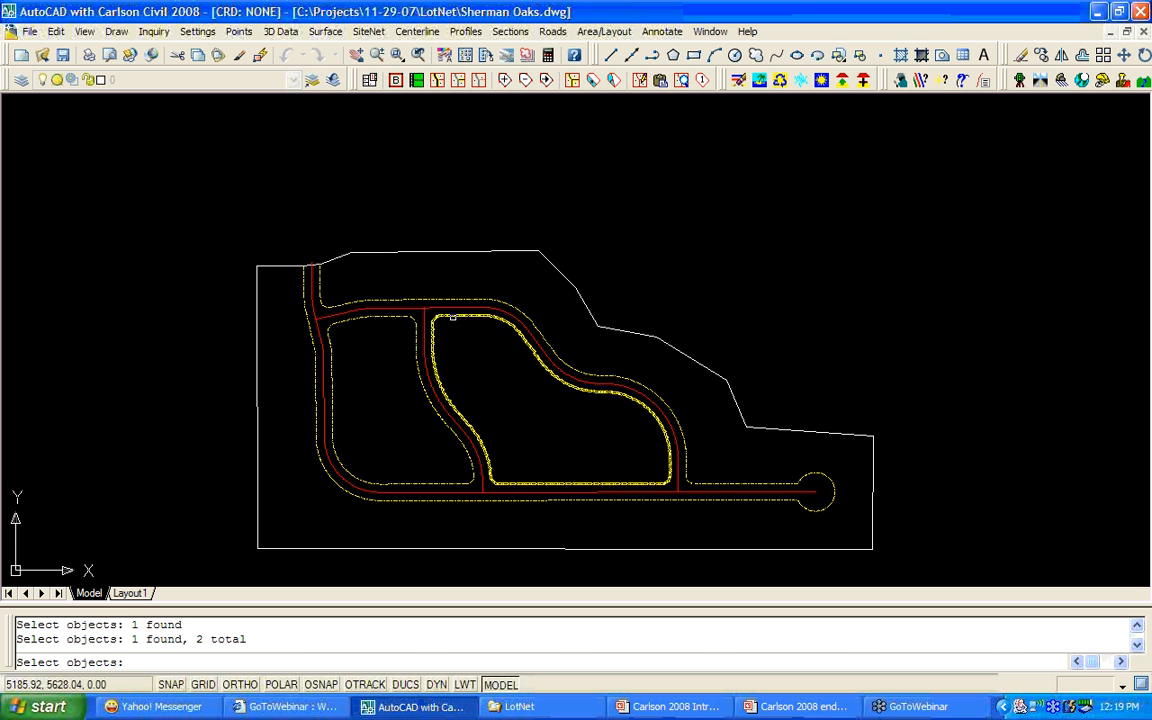
{"action": "left_click", "coordinate": [427, 329]}
{"action": "key", "text": "Return"}
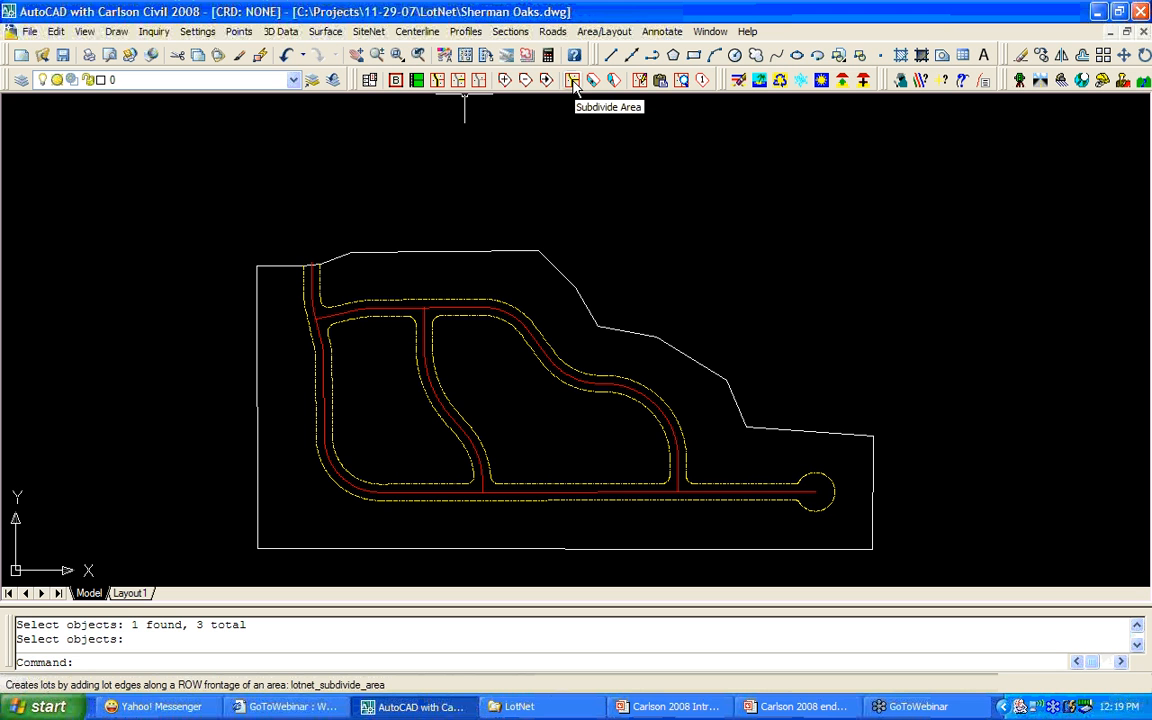
Subdivide the land around the roads into 15000 sq ft lots and pick the frontage start point.
{"action": "left_click", "coordinate": [573, 85]}
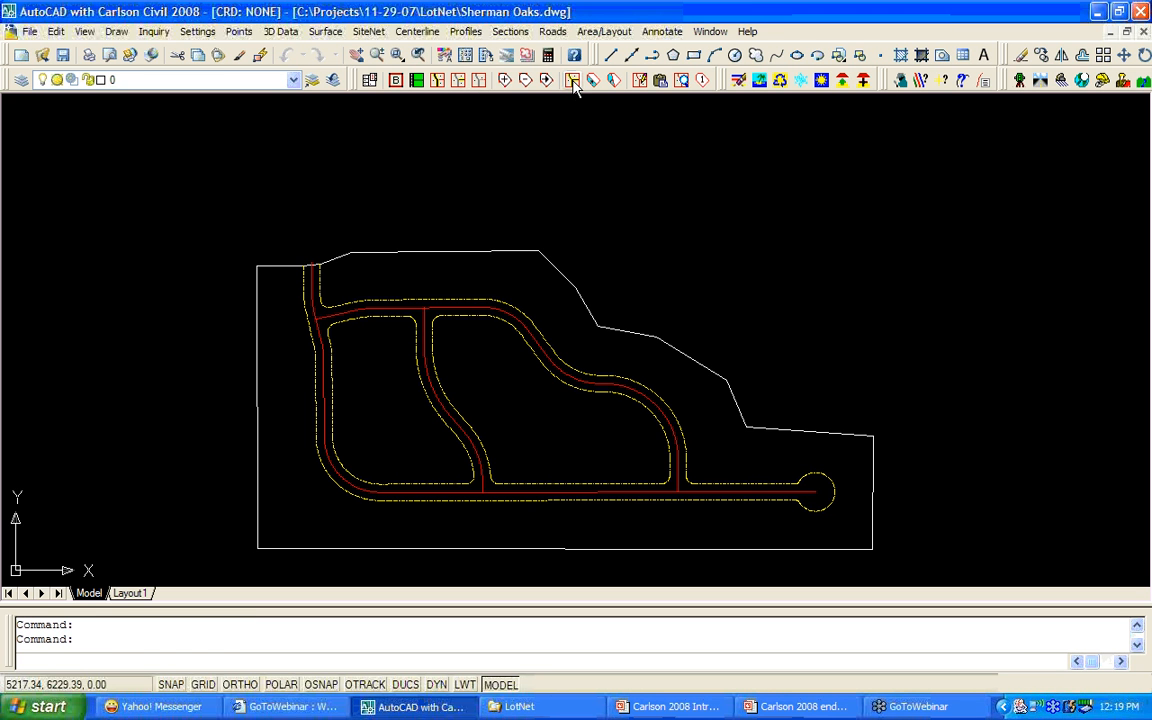
{"action": "left_click", "coordinate": [325, 286]}
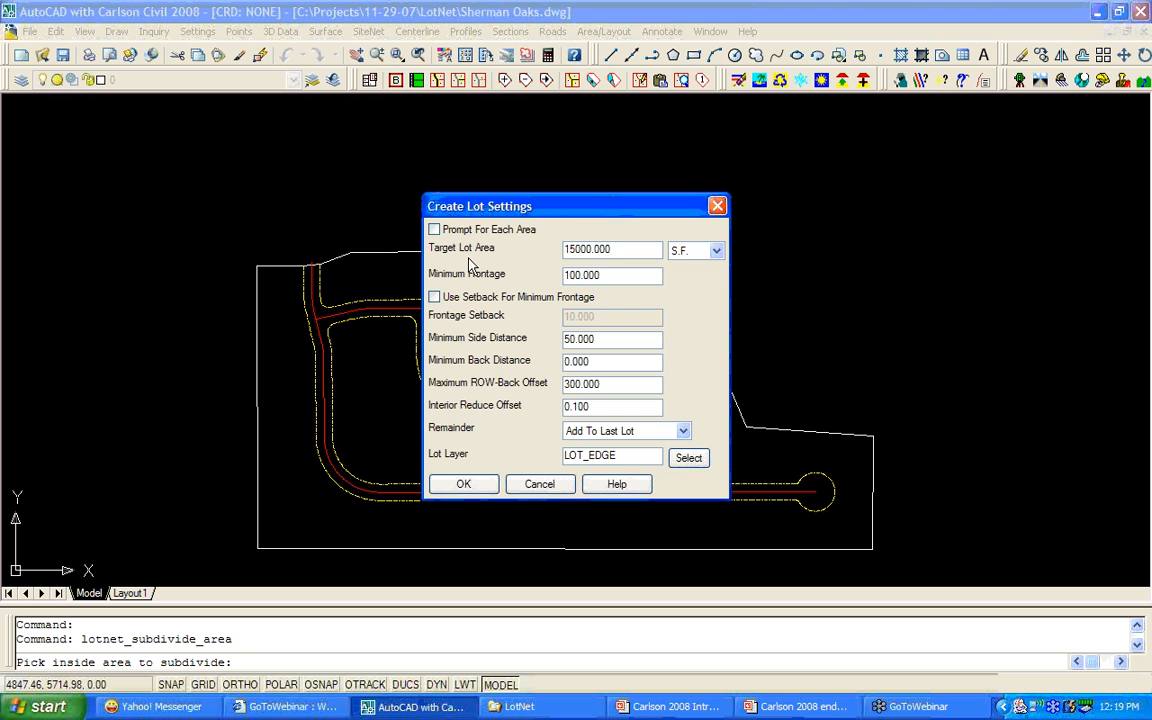
{"action": "double_click", "coordinate": [579, 250]}
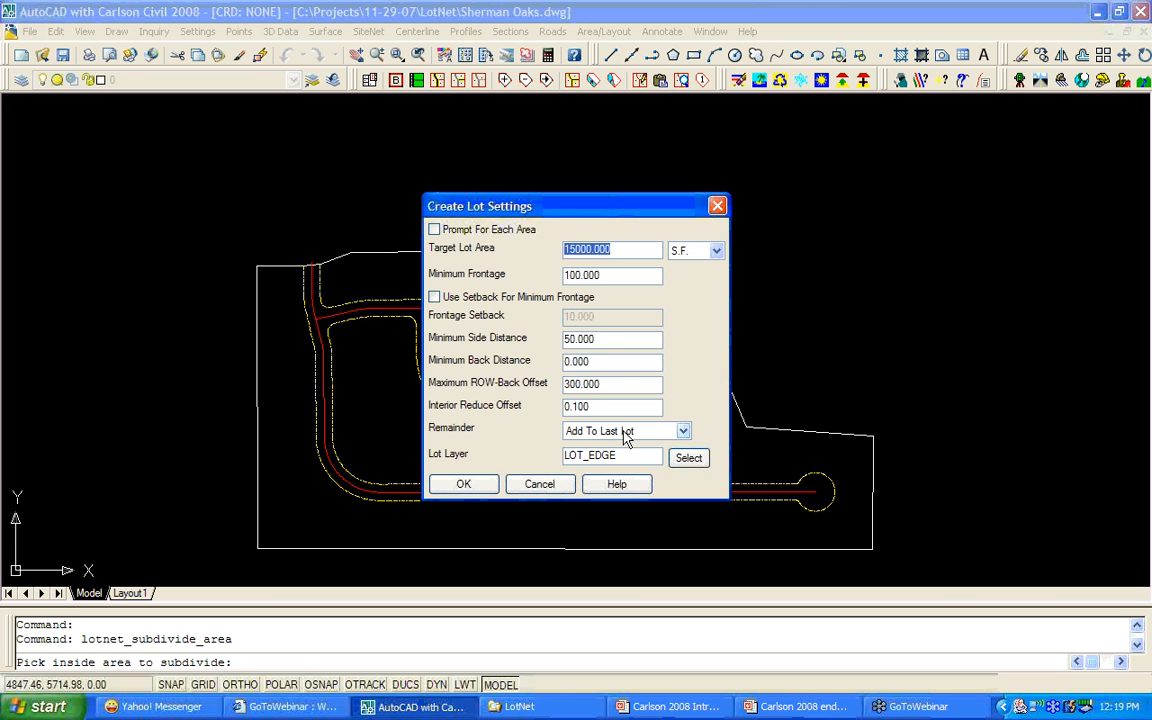
{"action": "left_click", "coordinate": [472, 486]}
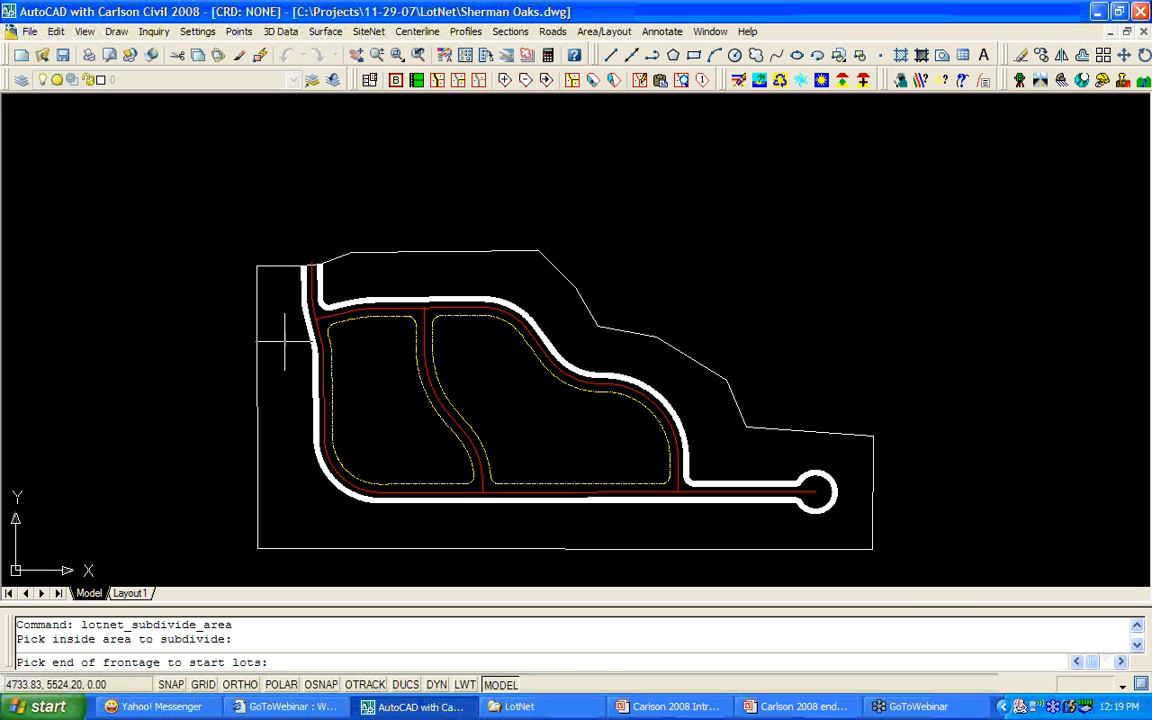
{"action": "left_click", "coordinate": [320, 266]}
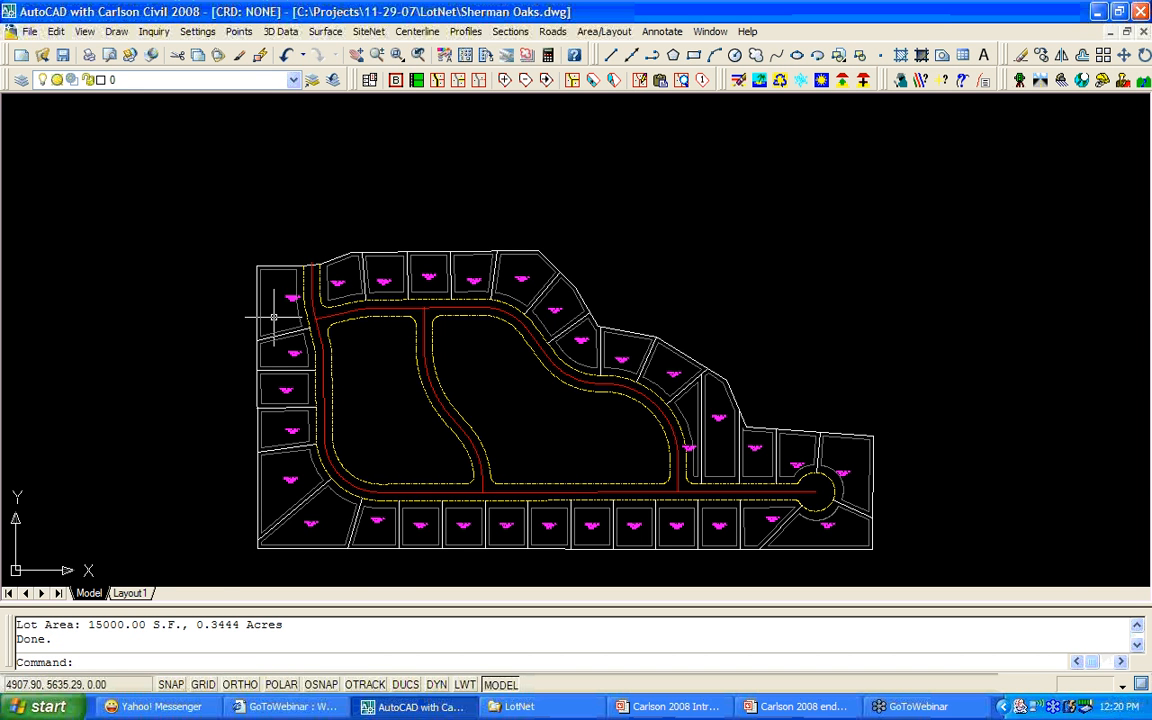
Zoom and pan across the new lots to inspect the labels of LOT29, LOT30, LOT31 and the eastern lots.
{"action": "scroll", "coordinate": [277, 299], "scroll_direction": "up", "scroll_amount": 5}
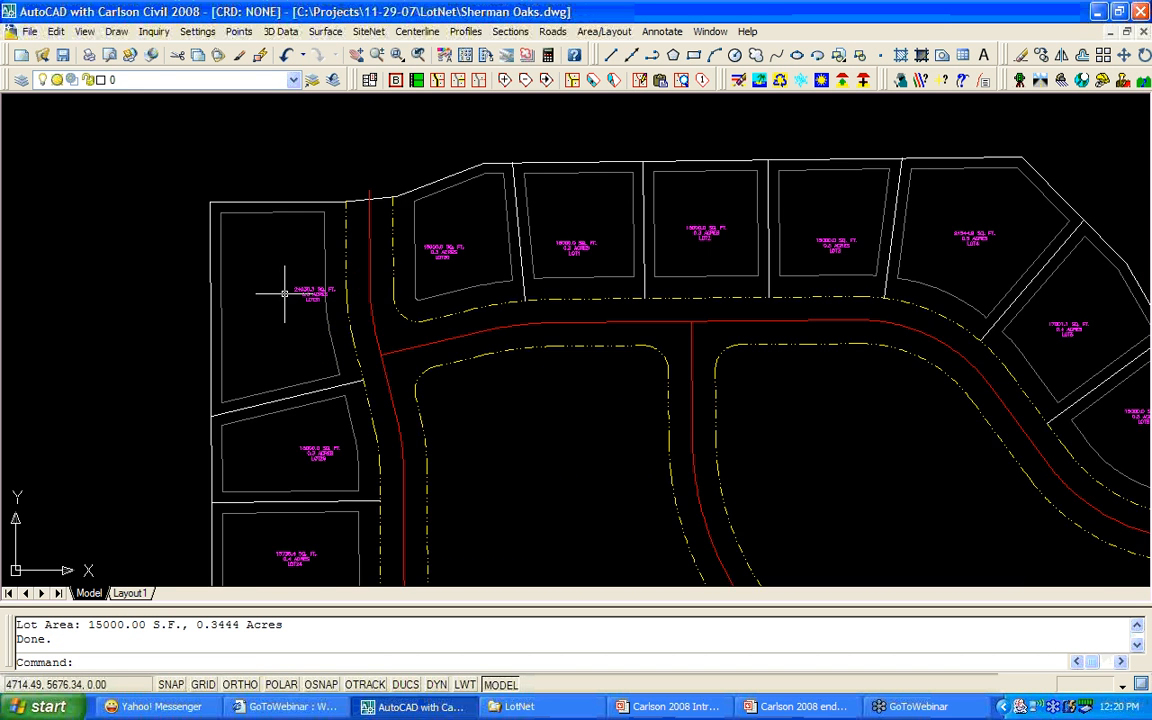
{"action": "scroll", "coordinate": [301, 295], "scroll_direction": "up", "scroll_amount": 2}
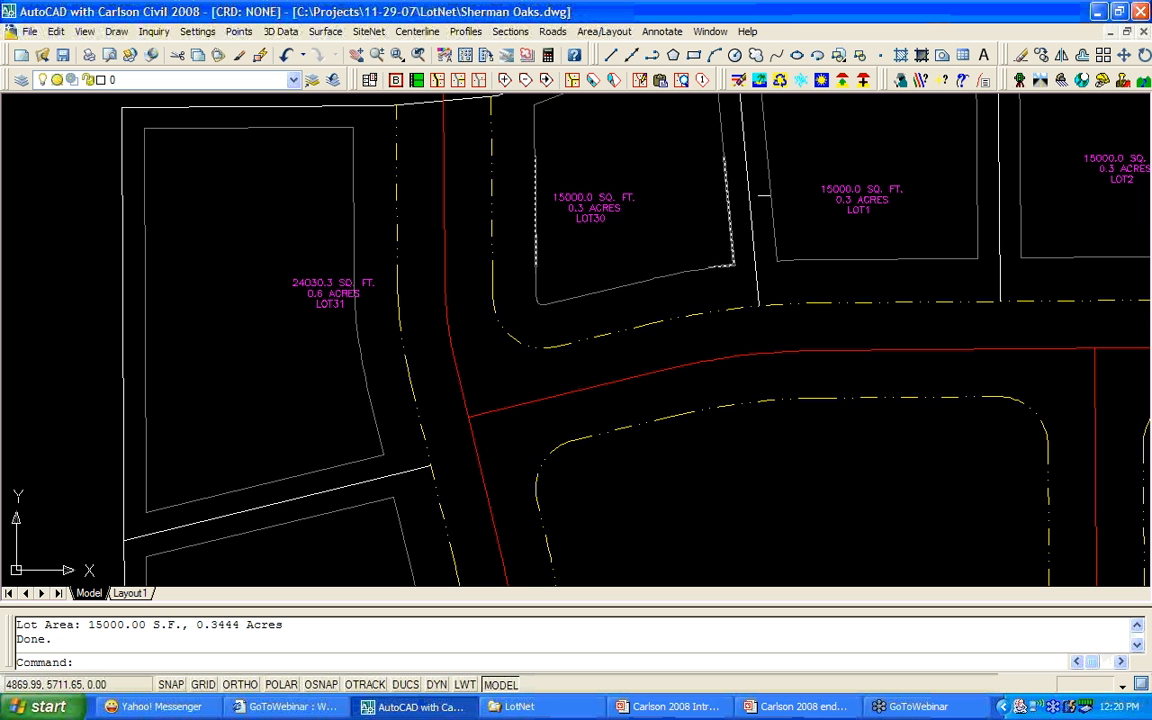
{"action": "middle_click_drag", "start_coordinate": [566, 418], "coordinate": [568, 273]}
{"action": "scroll", "coordinate": [514, 301], "scroll_direction": "down", "scroll_amount": 5}
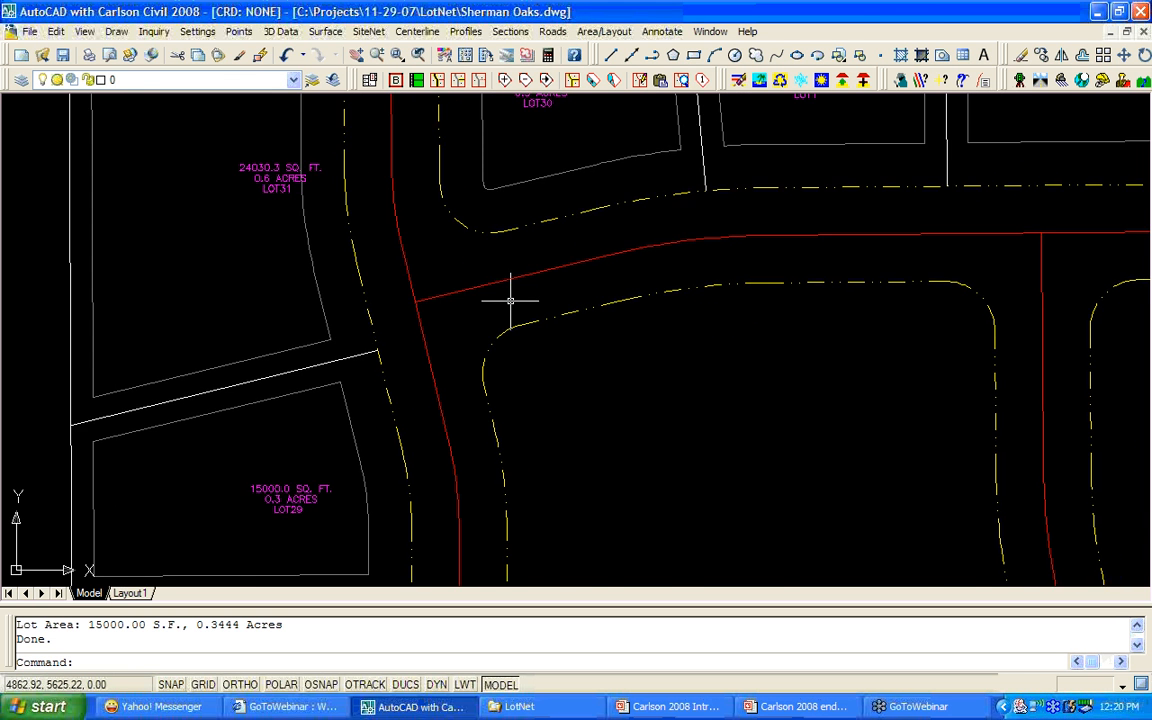
{"action": "middle_click_drag", "start_coordinate": [664, 358], "coordinate": [496, 348]}
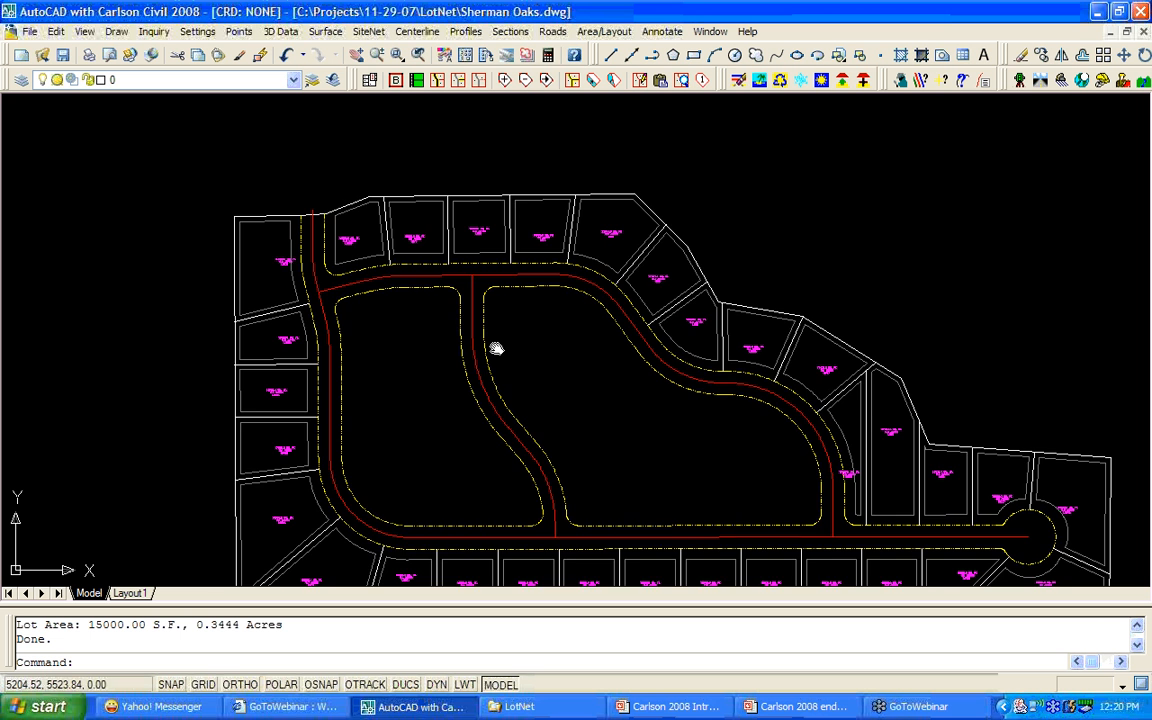
{"action": "scroll", "coordinate": [710, 458], "scroll_direction": "up", "scroll_amount": 3}
{"action": "scroll", "coordinate": [713, 455], "scroll_direction": "up", "scroll_amount": 2}
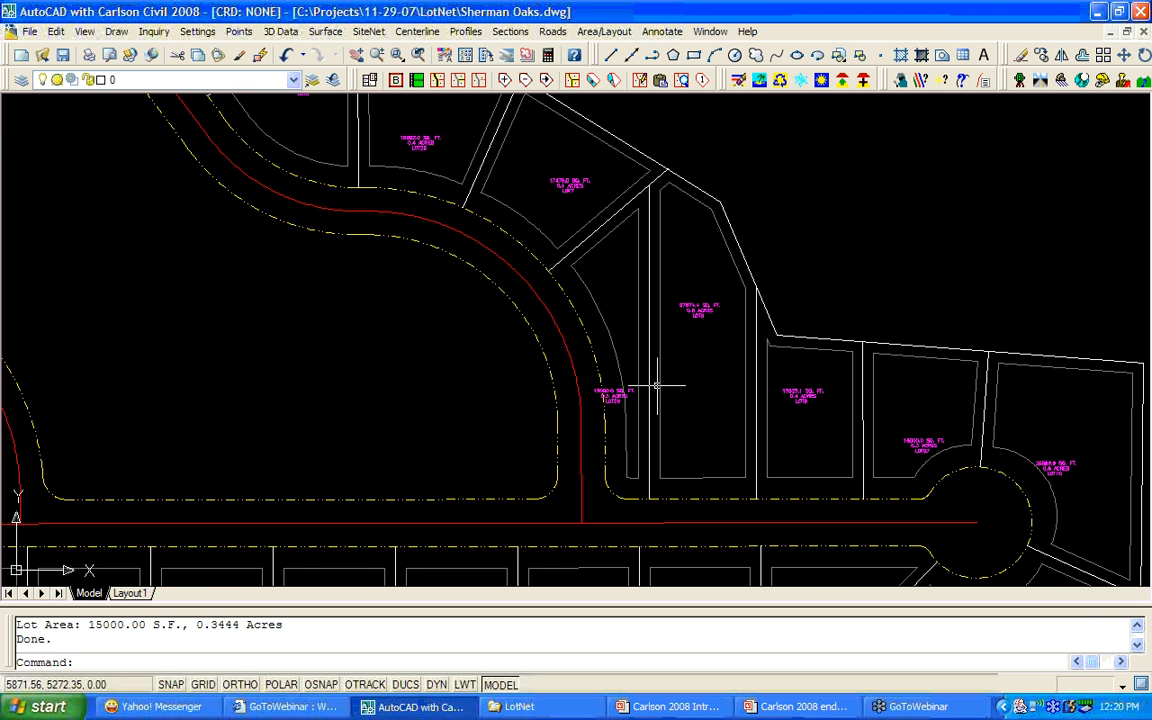
With LotNet Point Edit, snap a side lot line point to the frontage endpoint.
{"action": "left_click", "coordinate": [546, 88]}
{"action": "left_click", "coordinate": [659, 178]}
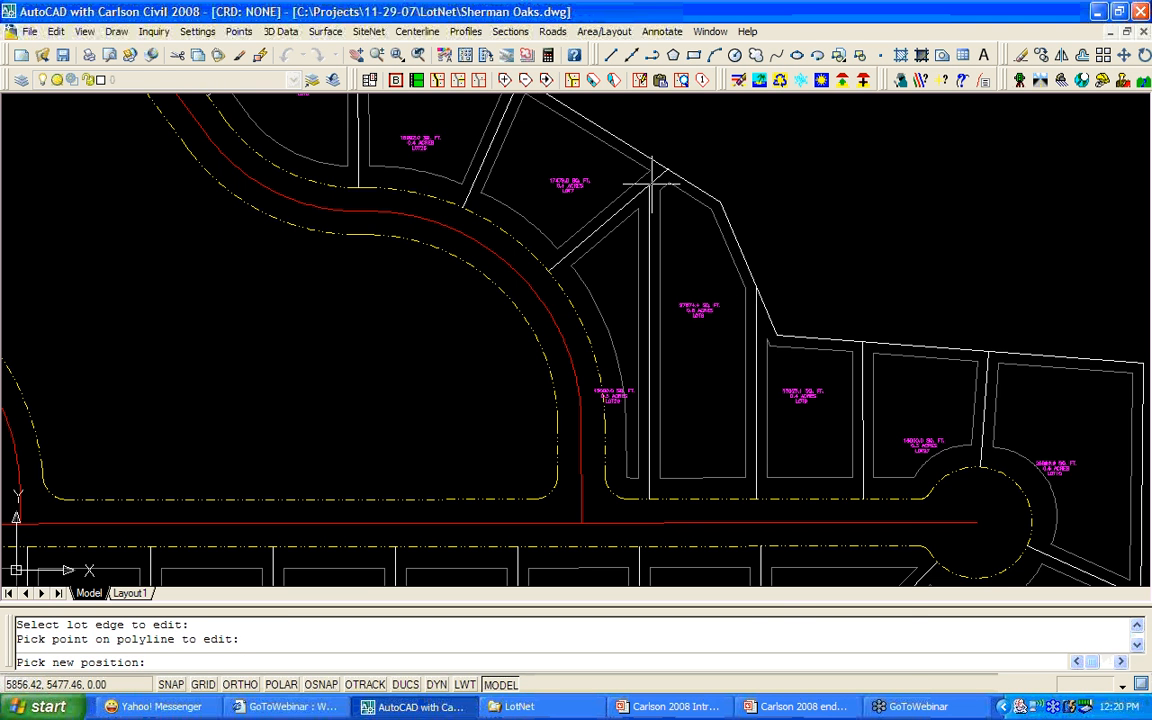
{"action": "right_click", "coordinate": [757, 289], "text": "shift"}
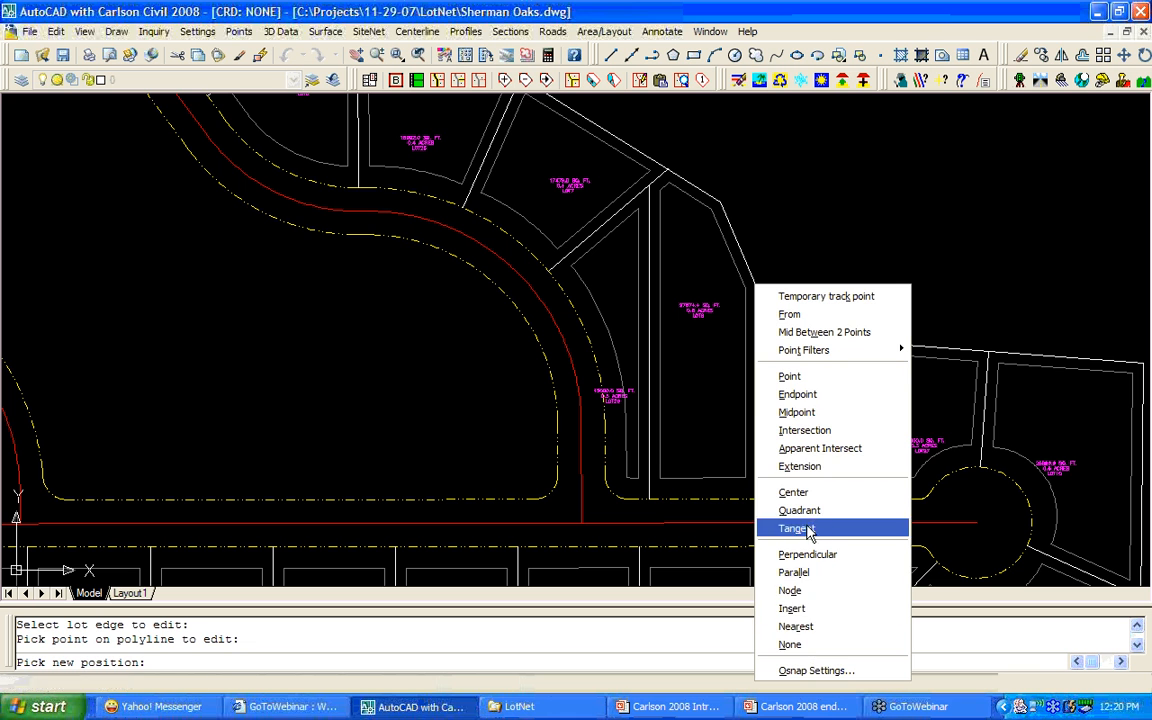
{"action": "left_click", "coordinate": [808, 396]}
{"action": "left_click", "coordinate": [654, 490]}
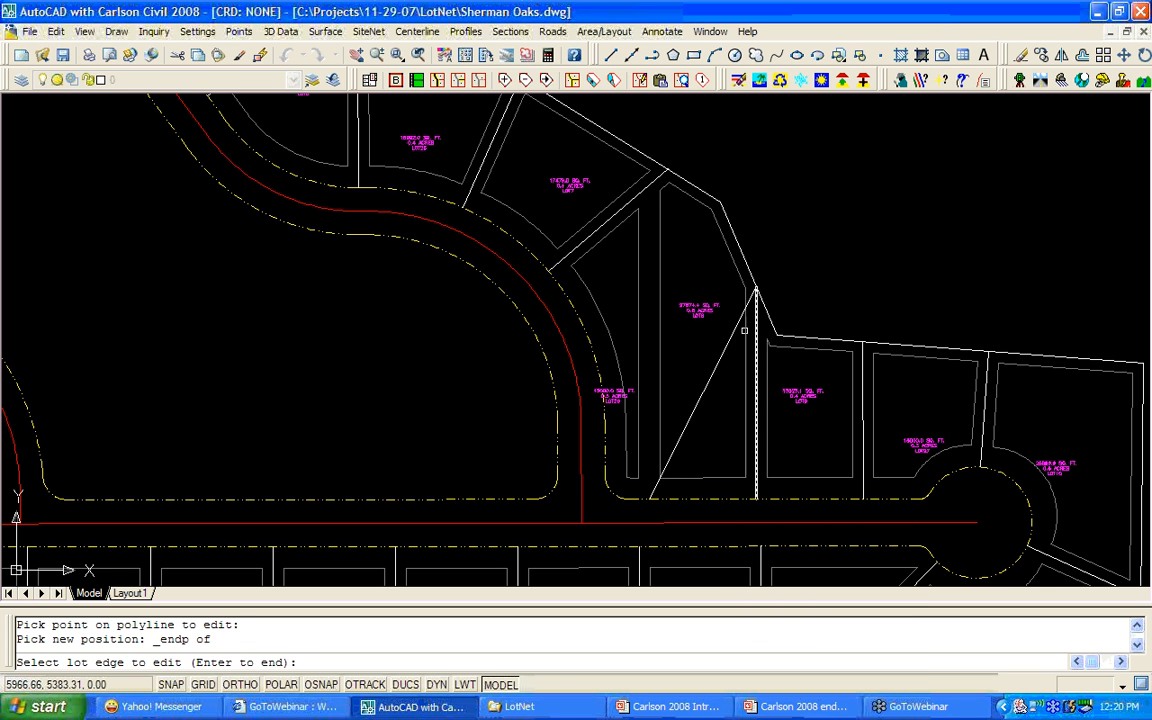
Move the new lot line's lower end onto the curved frontage, giving LOT8 20807.0 and LOT26 21867.8 sq ft.
{"action": "left_click", "coordinate": [654, 490]}
{"action": "left_click", "coordinate": [650, 497]}
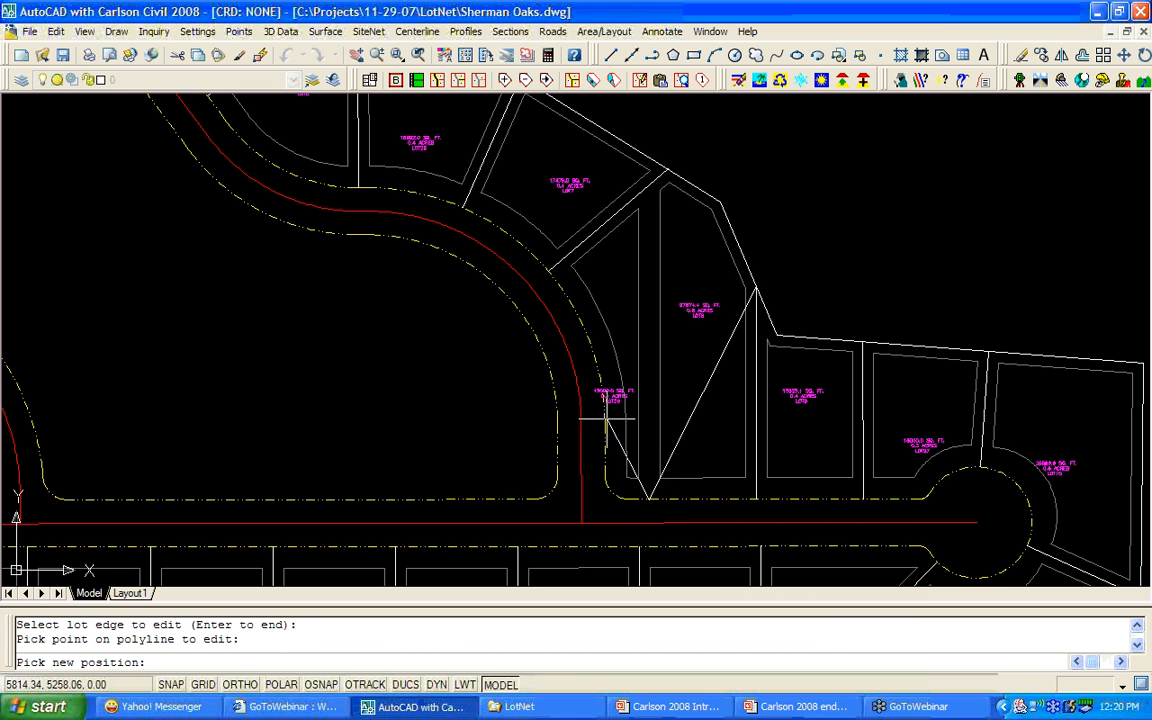
{"action": "right_click", "coordinate": [607, 420], "text": "shift"}
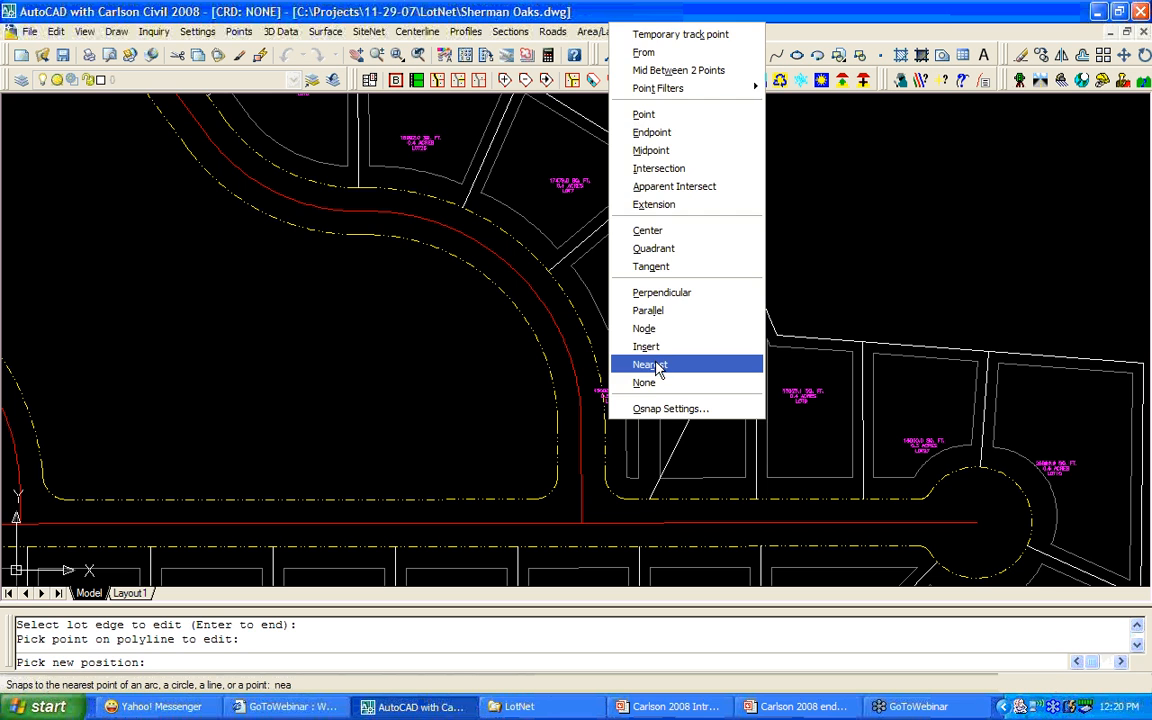
{"action": "left_click", "coordinate": [658, 365]}
{"action": "left_click", "coordinate": [600, 388]}
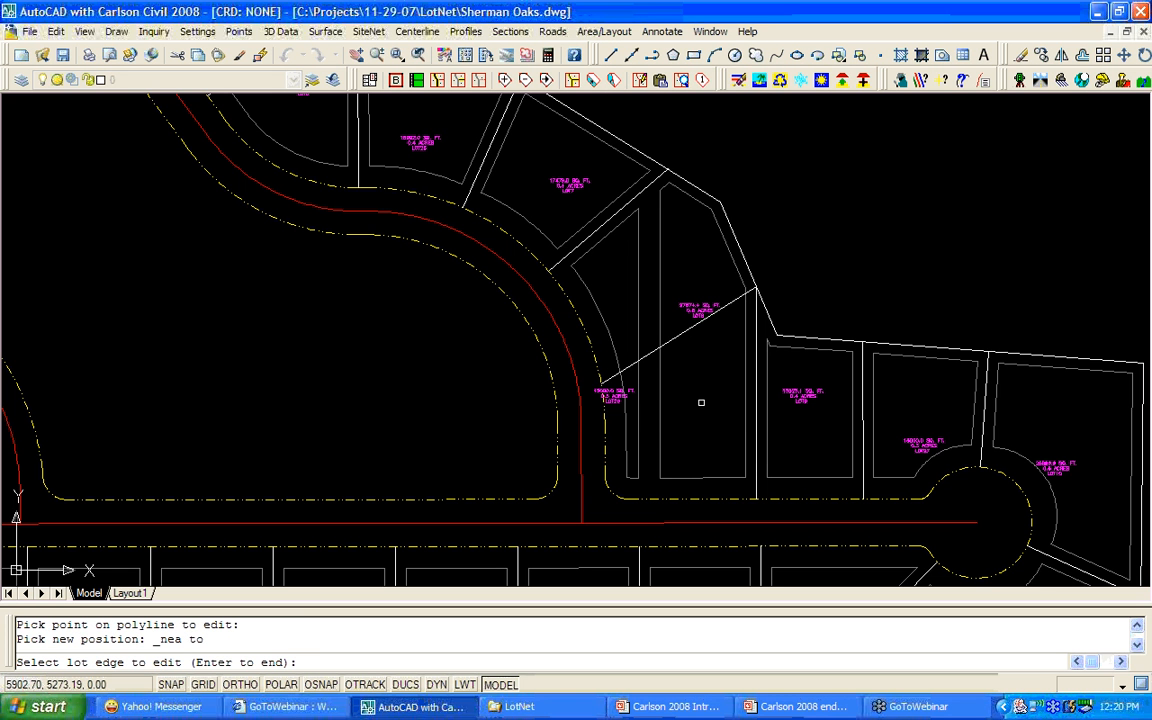
{"action": "key", "text": "Return"}
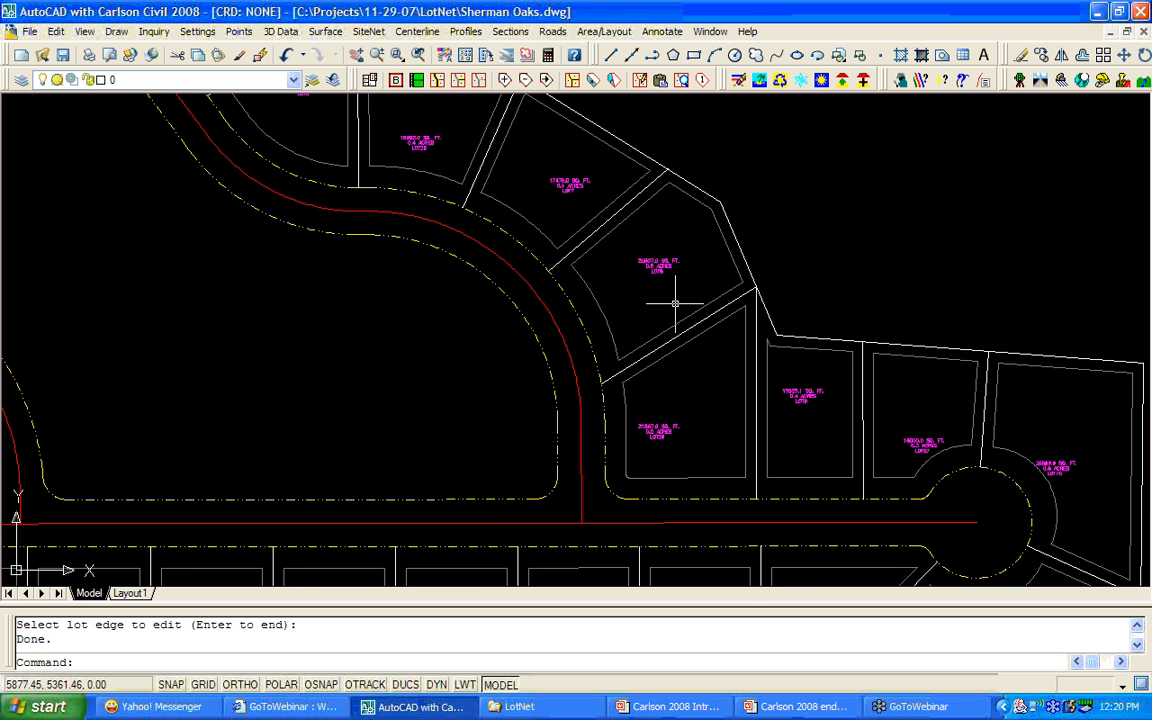
Zoom out, pan and zoom in closely on the corner shared by LOT8, LOT9 and LOT26.
{"action": "scroll", "coordinate": [675, 303], "scroll_direction": "up", "scroll_amount": 2}
{"action": "scroll", "coordinate": [675, 303], "scroll_direction": "up", "scroll_amount": 2}
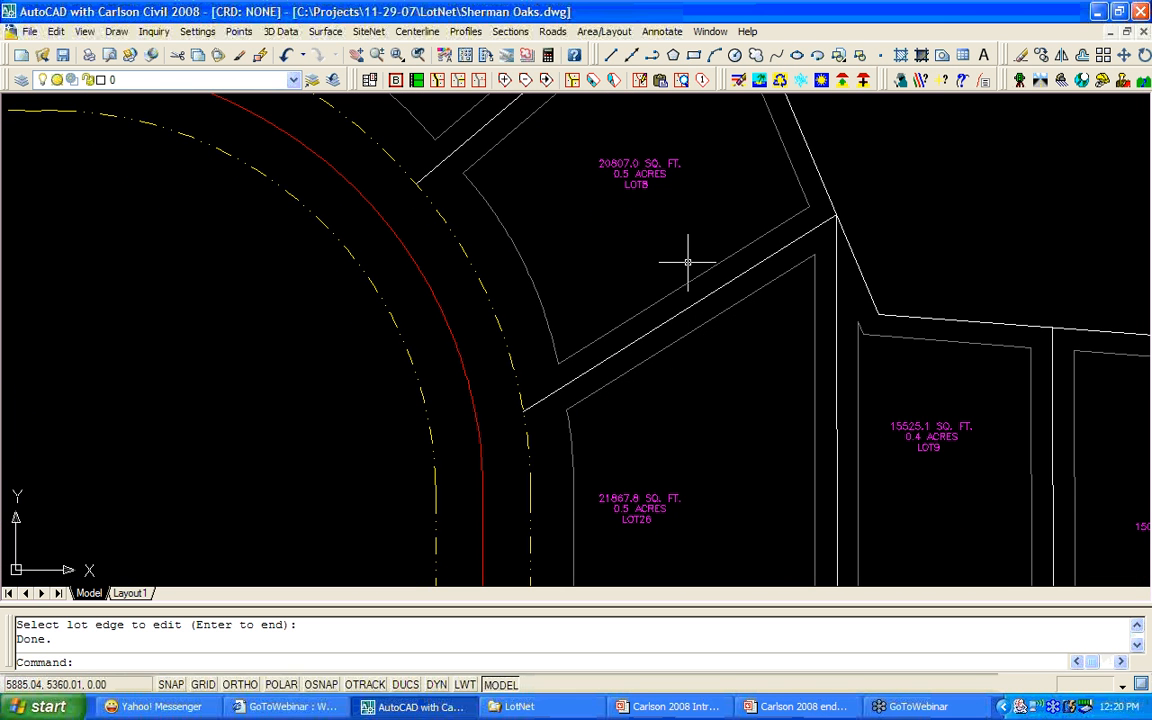
{"action": "scroll", "coordinate": [687, 262], "scroll_direction": "down", "scroll_amount": 5}
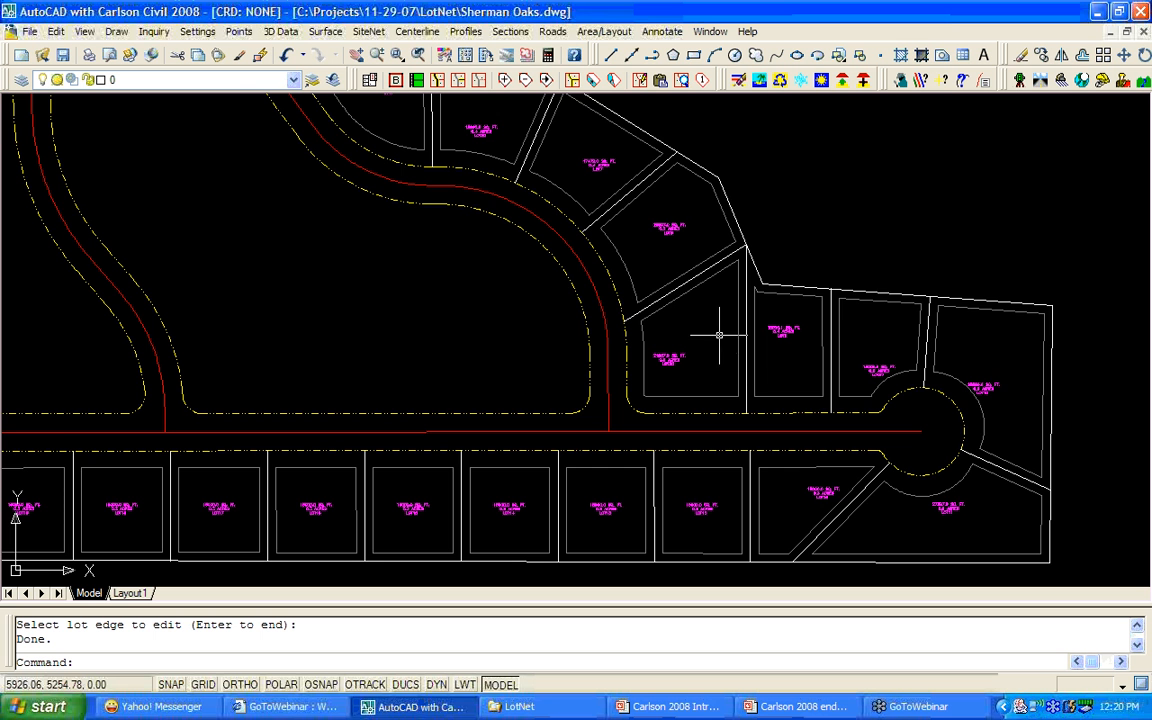
{"action": "scroll", "coordinate": [713, 333], "scroll_direction": "down", "scroll_amount": 3}
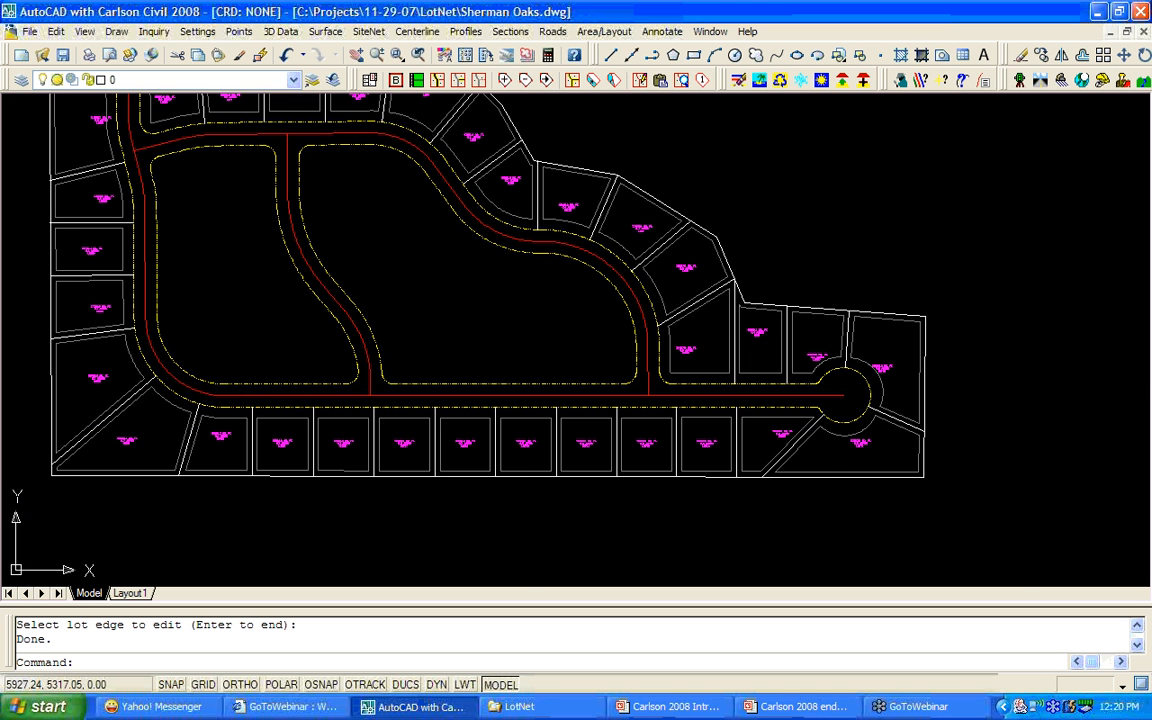
{"action": "middle_click_drag", "start_coordinate": [740, 303], "coordinate": [711, 345]}
{"action": "scroll", "coordinate": [710, 347], "scroll_direction": "up", "scroll_amount": 5}
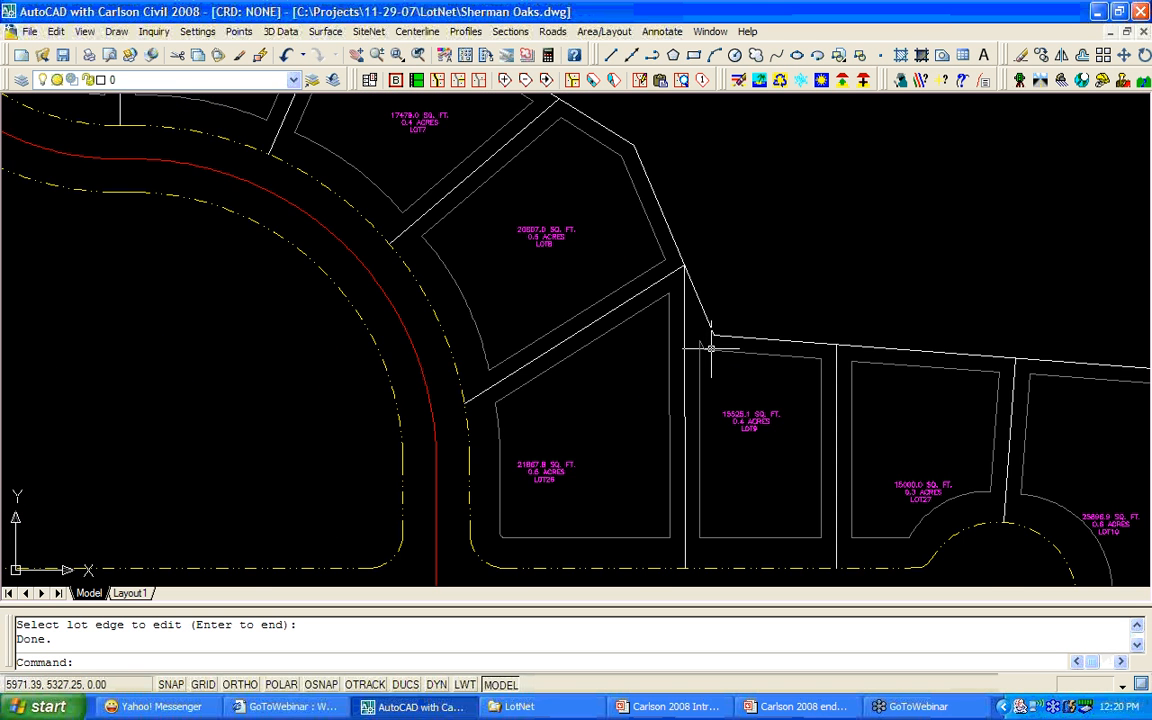
{"action": "scroll", "coordinate": [710, 347], "scroll_direction": "up", "scroll_amount": 2}
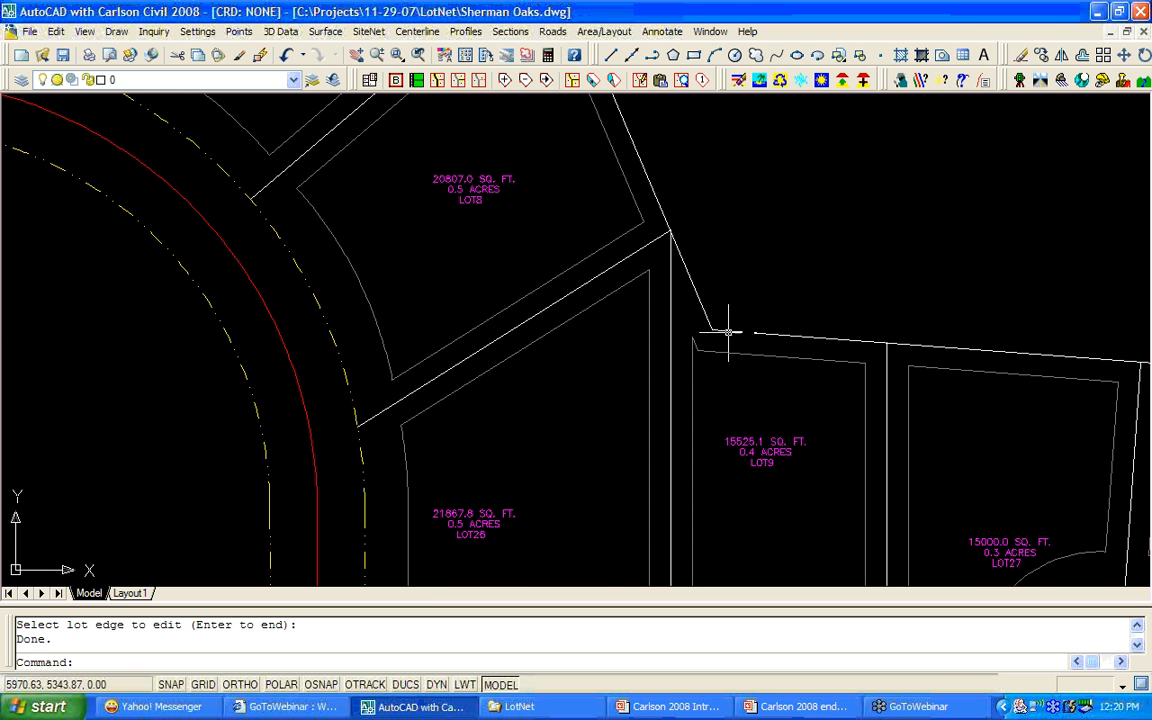
Snap the LOT26/LOT9 line's top vertex to the boundary corner, making LOT26 23805.8 and LOT9 13587.1 sq ft.
{"action": "left_click", "coordinate": [548, 80]}
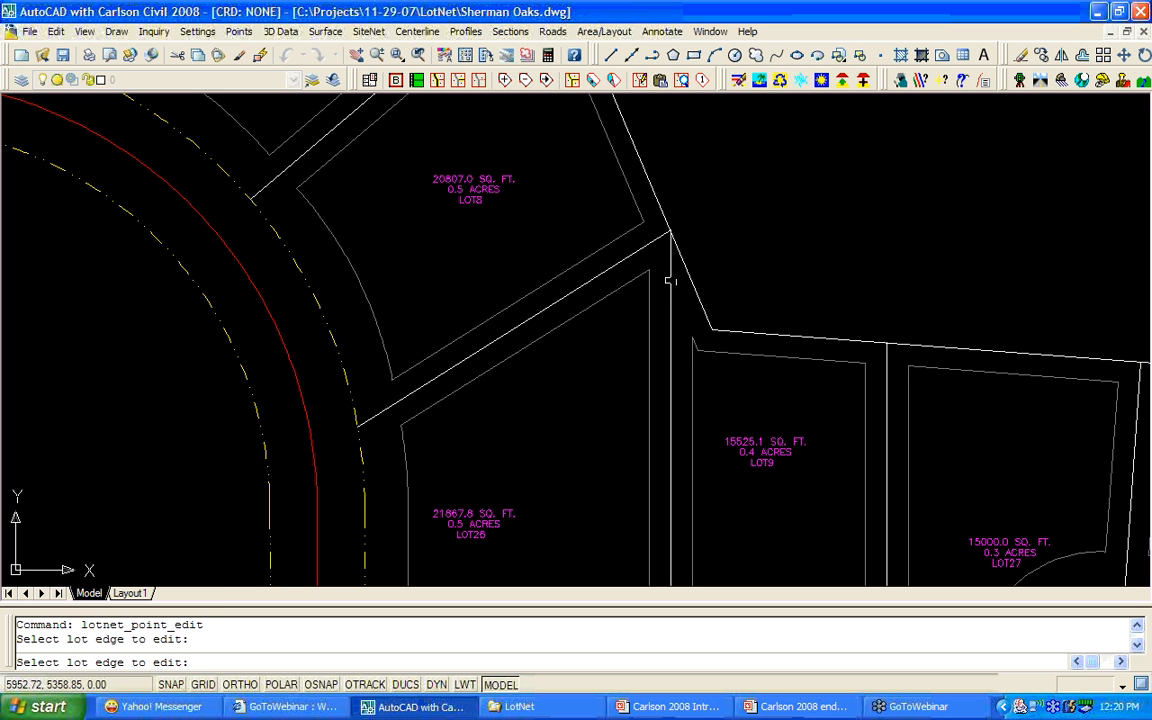
{"action": "left_click", "coordinate": [670, 281]}
{"action": "left_click", "coordinate": [672, 234]}
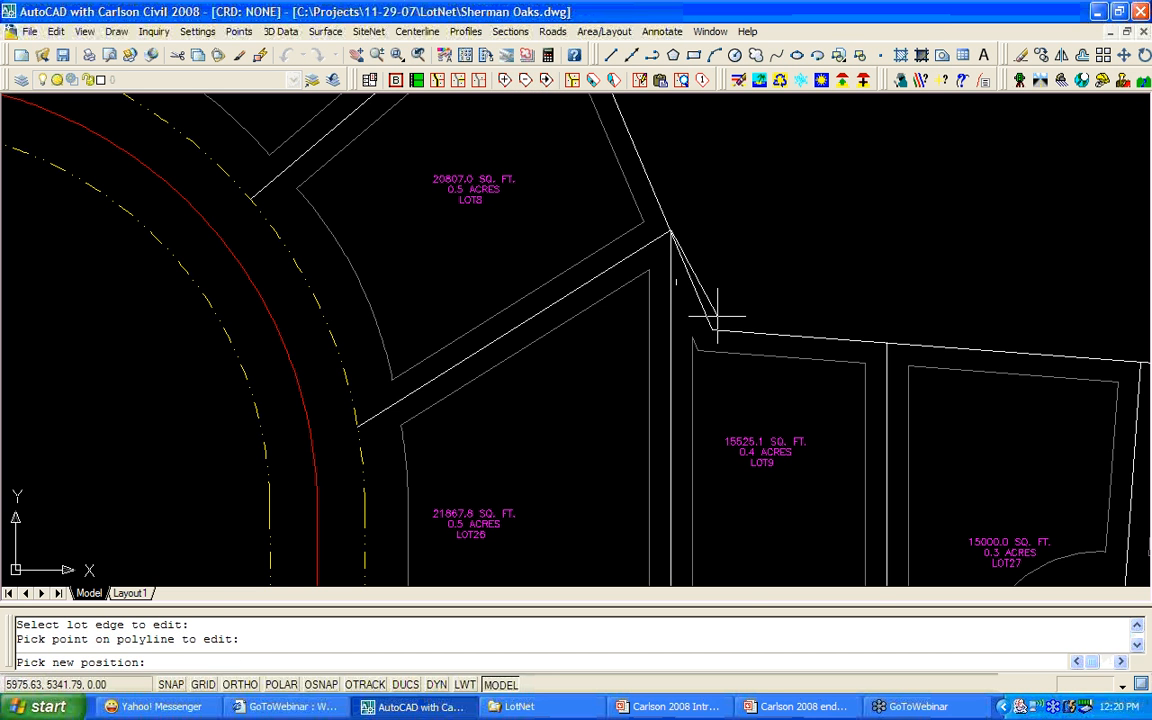
{"action": "right_click", "coordinate": [722, 322], "text": "shift"}
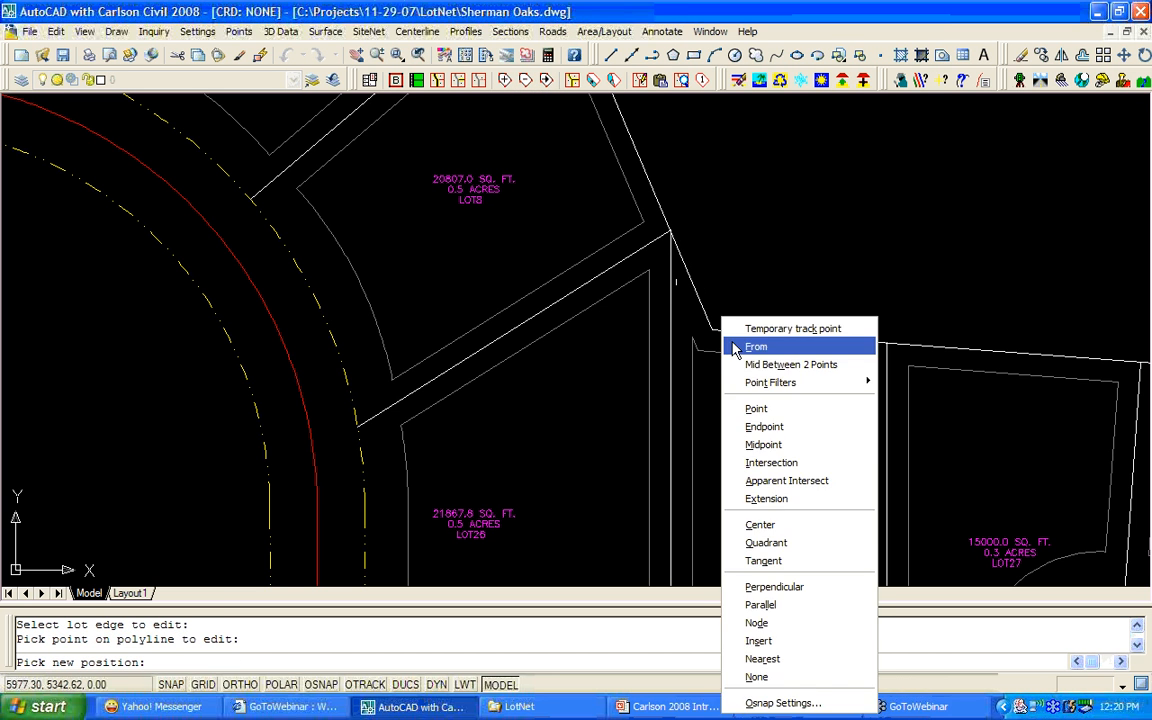
{"action": "left_click", "coordinate": [764, 426]}
{"action": "left_click", "coordinate": [712, 330]}
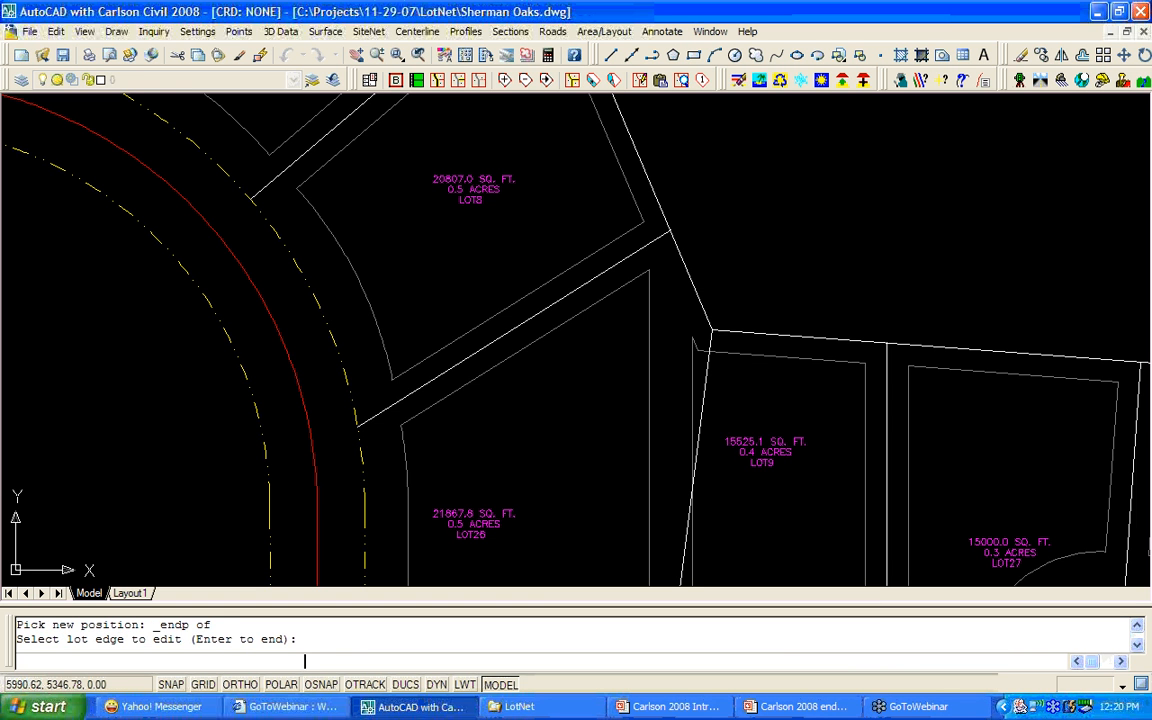
{"action": "key", "text": "Return"}
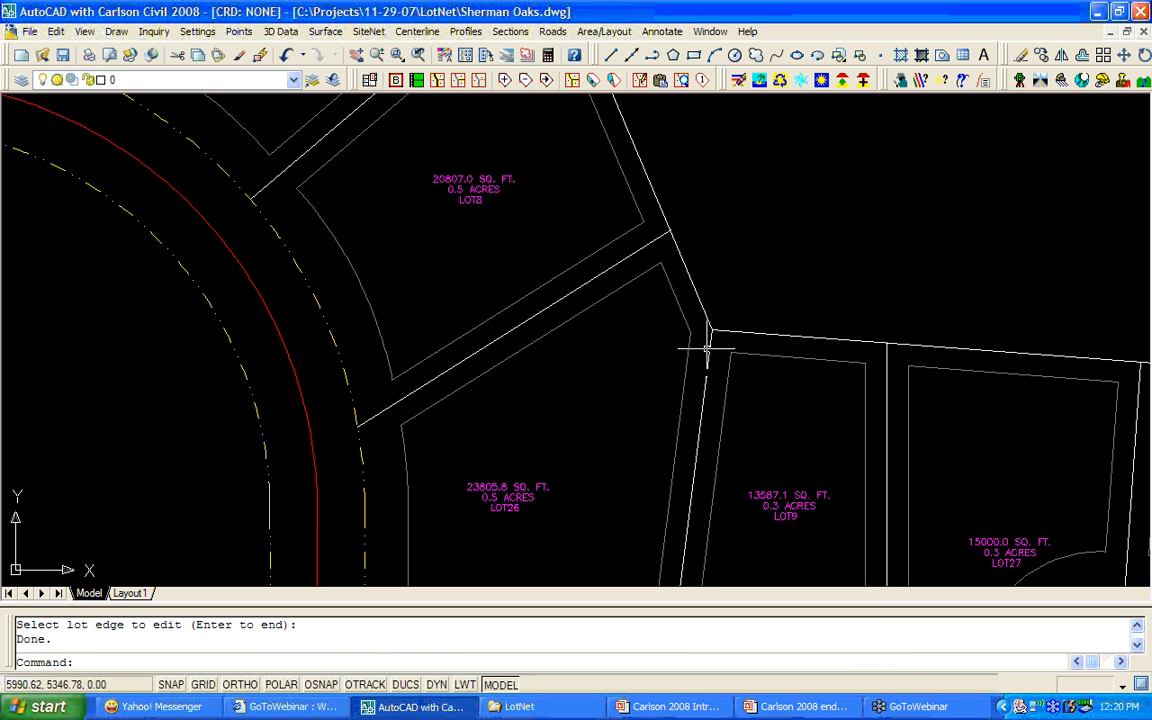
{"action": "scroll", "coordinate": [638, 392], "scroll_direction": "down", "scroll_amount": 3}
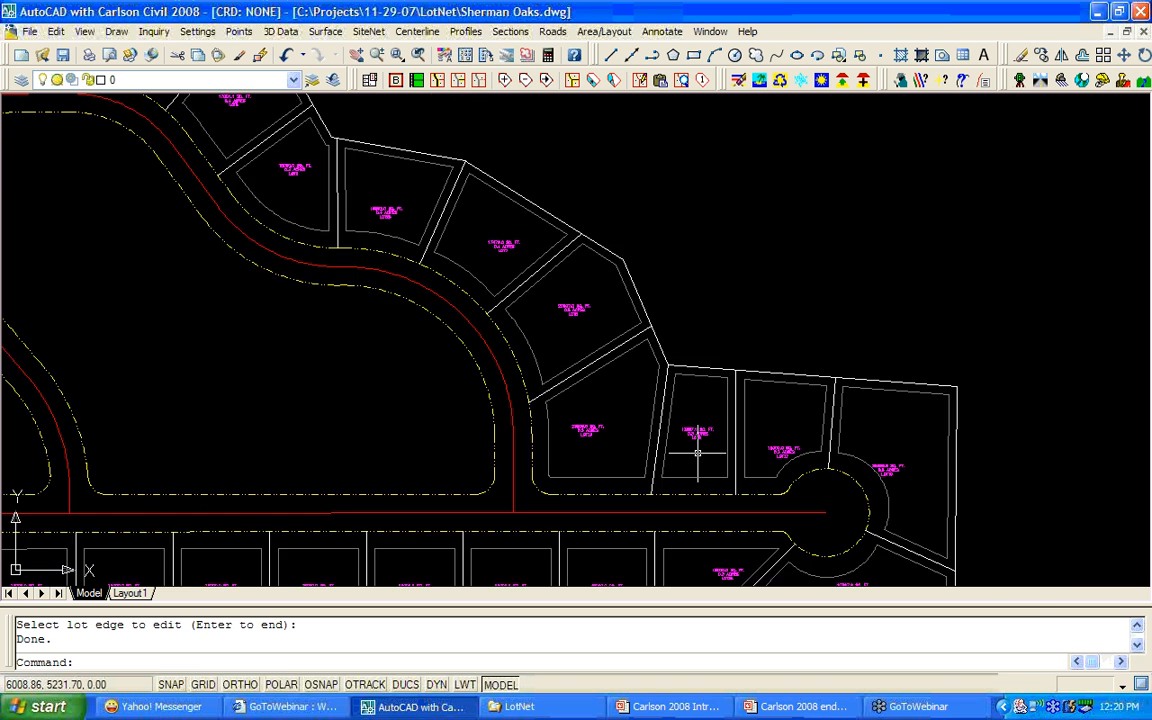
{"action": "scroll", "coordinate": [694, 437], "scroll_direction": "up", "scroll_amount": 2}
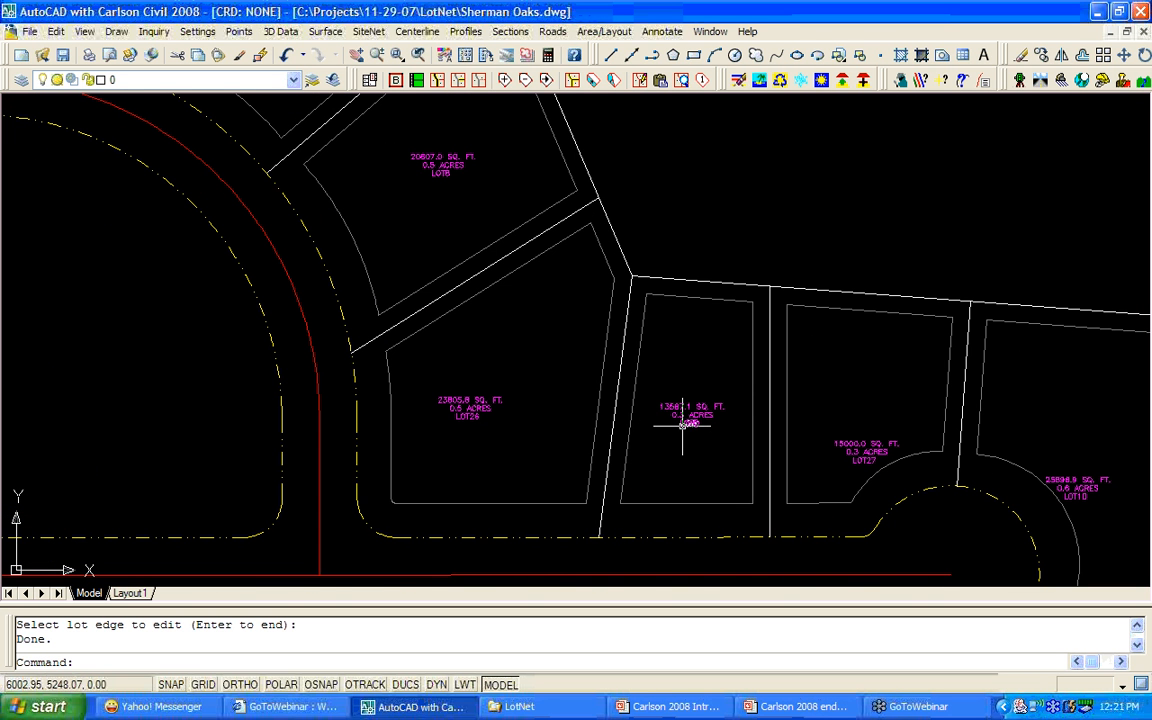
{"action": "scroll", "coordinate": [683, 425], "scroll_direction": "up", "scroll_amount": 2}
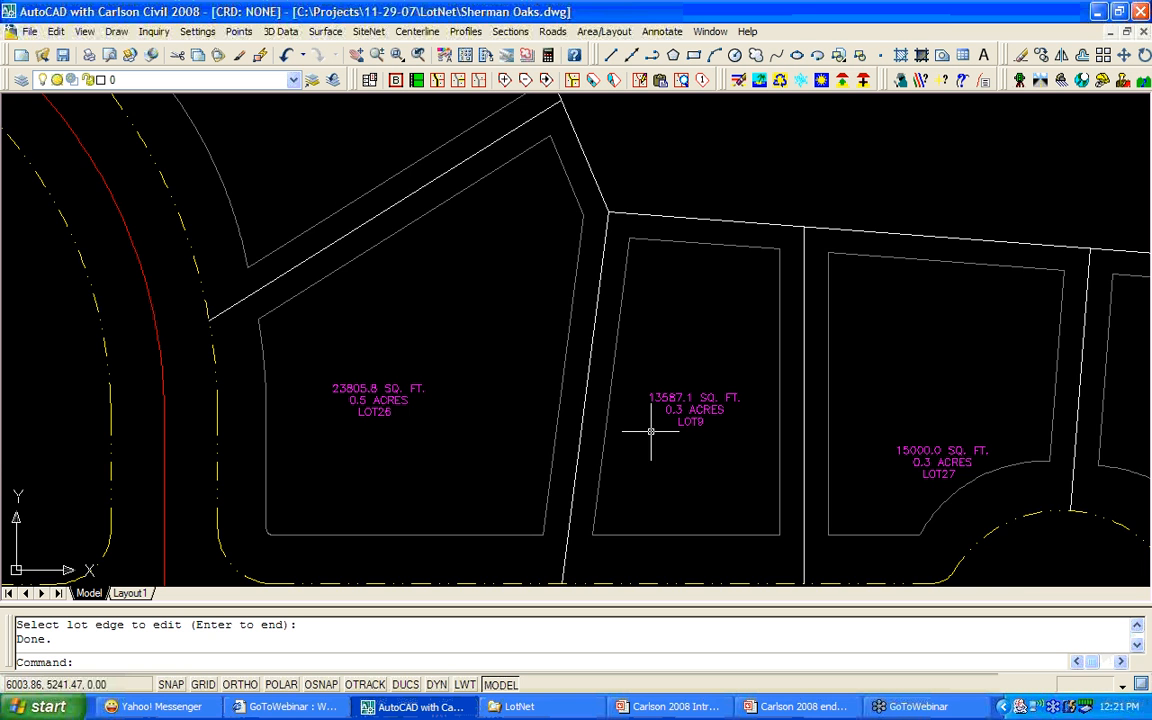
{"action": "scroll", "coordinate": [651, 432], "scroll_direction": "down", "scroll_amount": 2}
{"action": "middle_click_drag", "start_coordinate": [657, 442], "coordinate": [656, 412]}
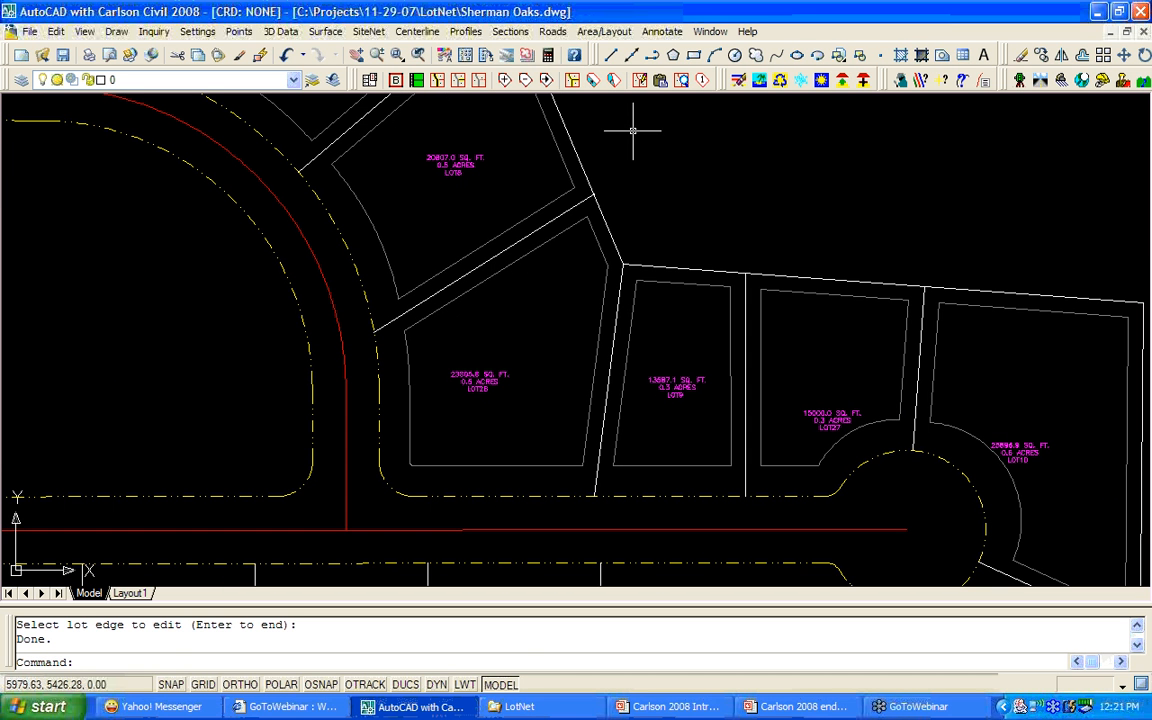
Slide LOT9's left edge to a 15000 sq ft target, shrinking LOT26 to about 22393 sq ft.
{"action": "left_click", "coordinate": [597, 84]}
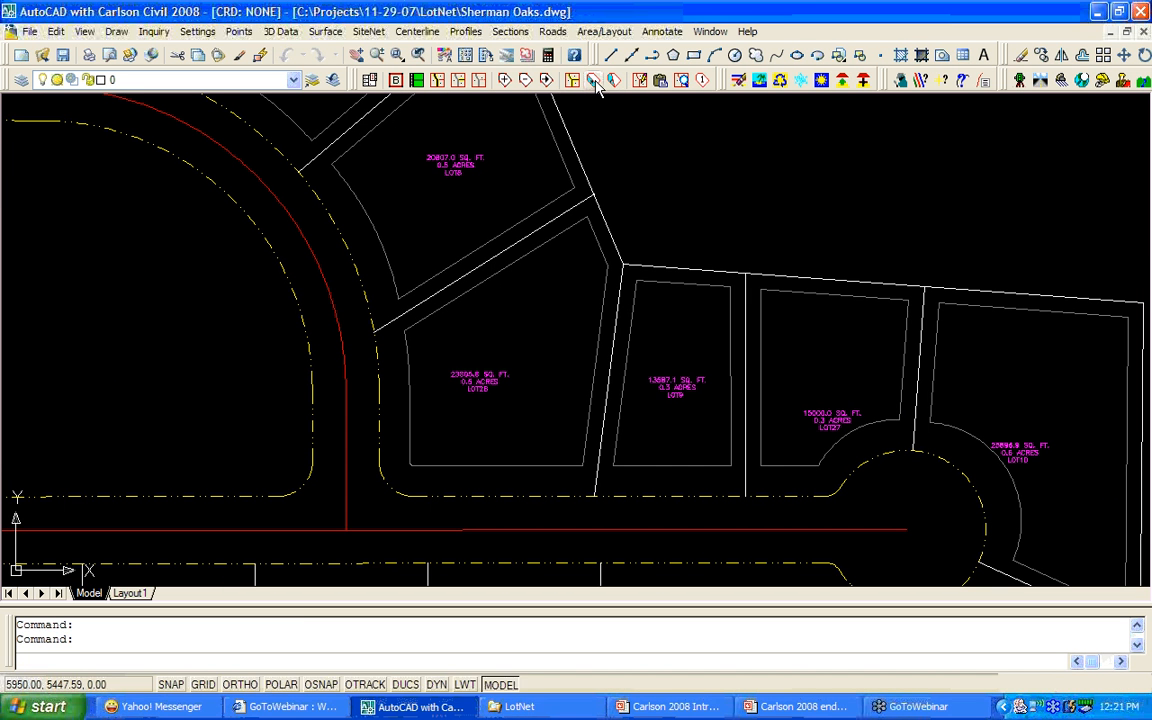
{"action": "left_click", "coordinate": [665, 340]}
{"action": "left_click", "coordinate": [610, 368]}
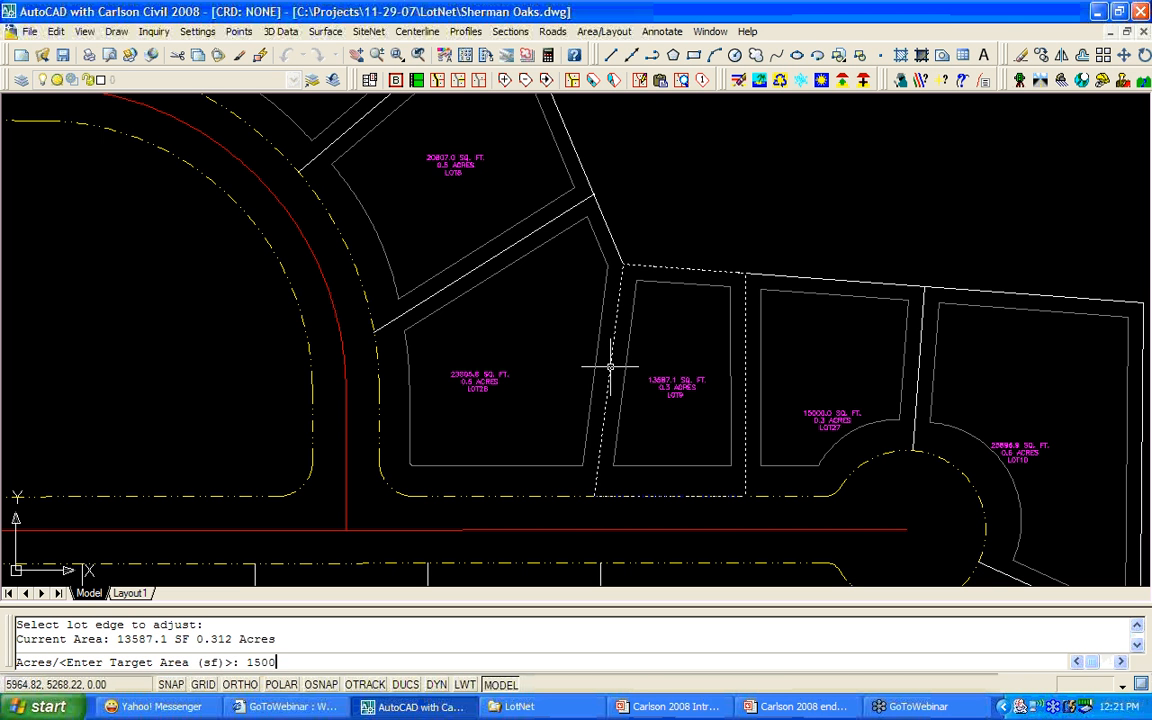
{"action": "key", "text": "Return"}
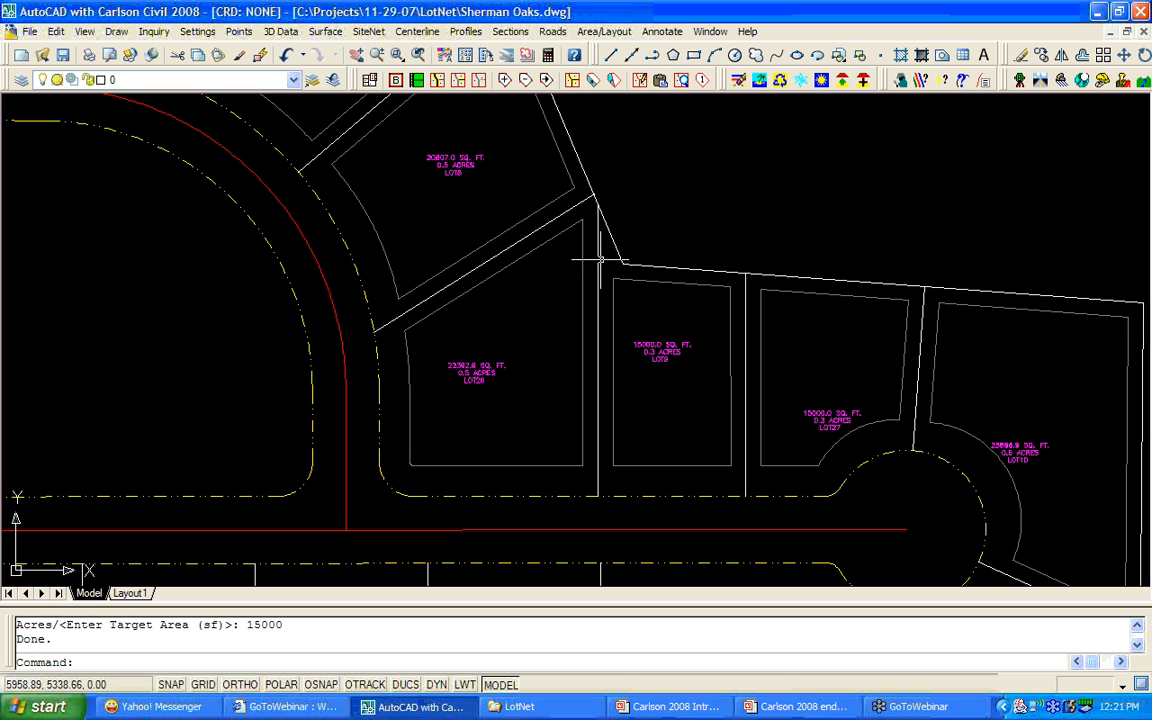
Snap the top of the LOT26–LOT9 dividing line to the boundary corner with Endpoint.
{"action": "left_click", "coordinate": [547, 80]}
{"action": "left_click", "coordinate": [597, 230]}
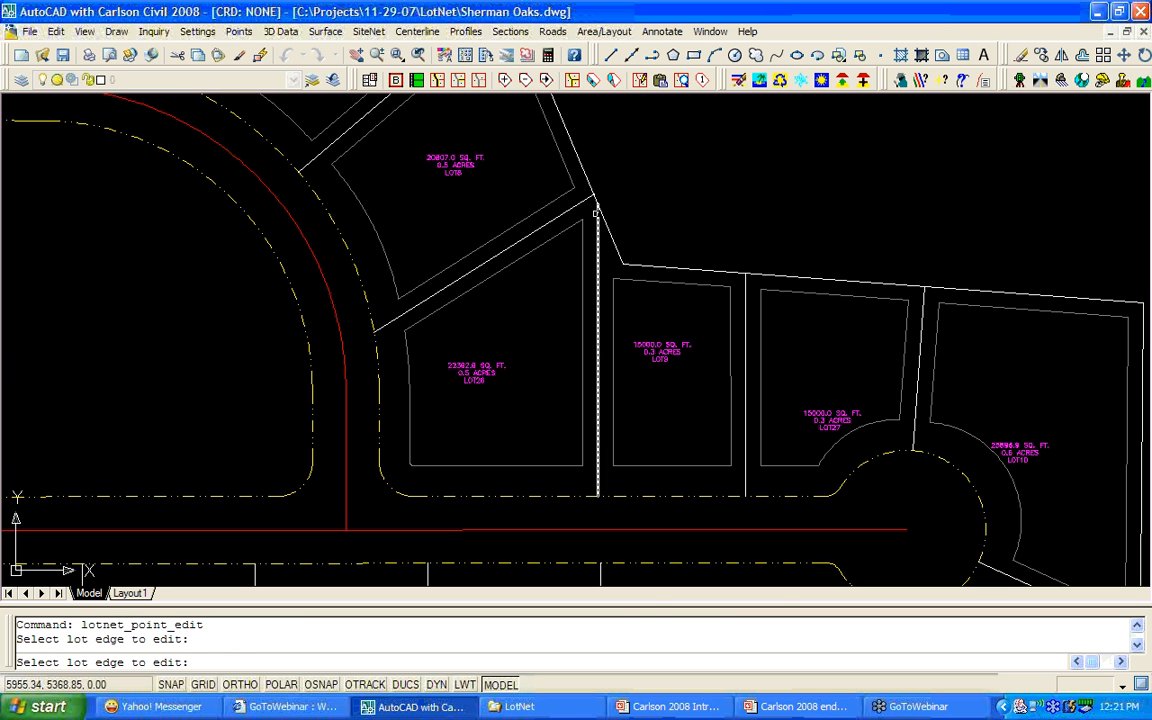
{"action": "left_click", "coordinate": [597, 207]}
{"action": "left_click", "coordinate": [601, 208]}
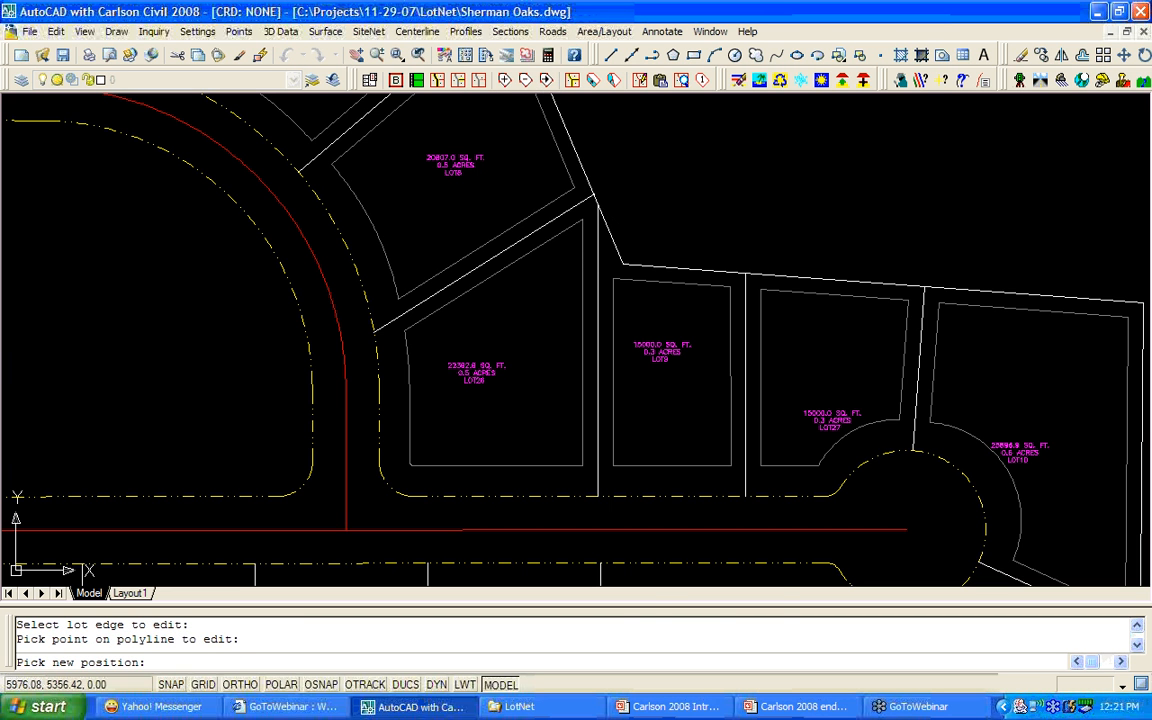
{"action": "right_click", "coordinate": [632, 240], "text": "shift"}
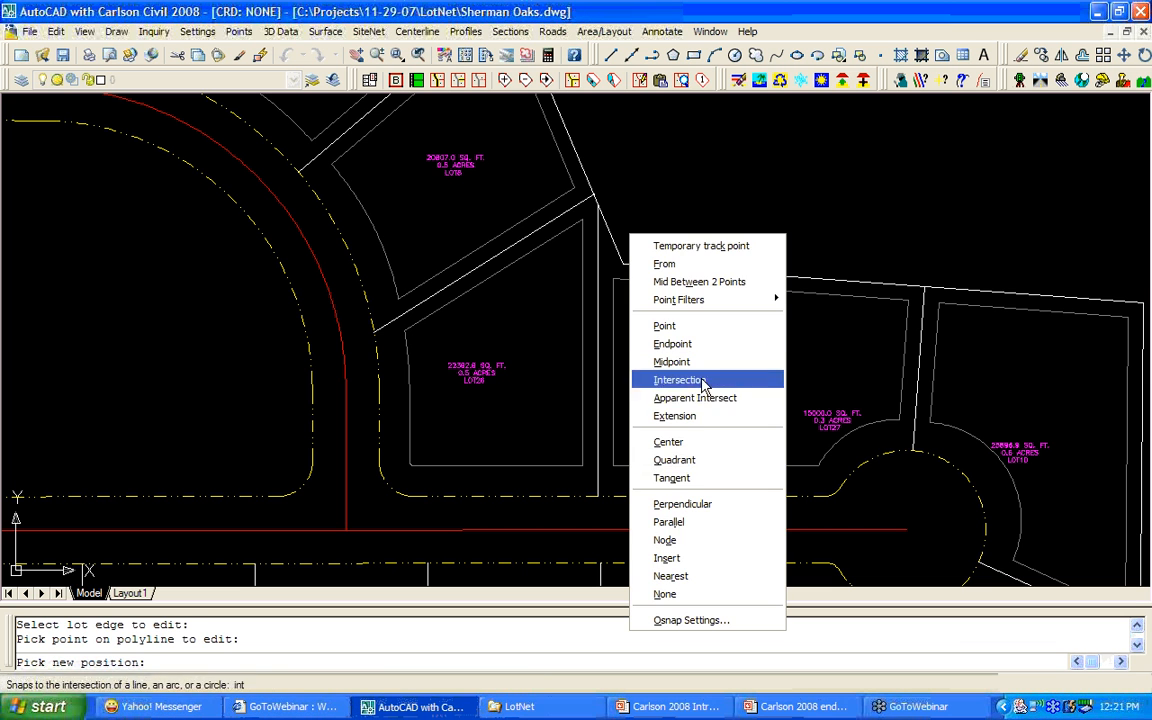
{"action": "left_click", "coordinate": [693, 344]}
{"action": "left_click", "coordinate": [651, 252]}
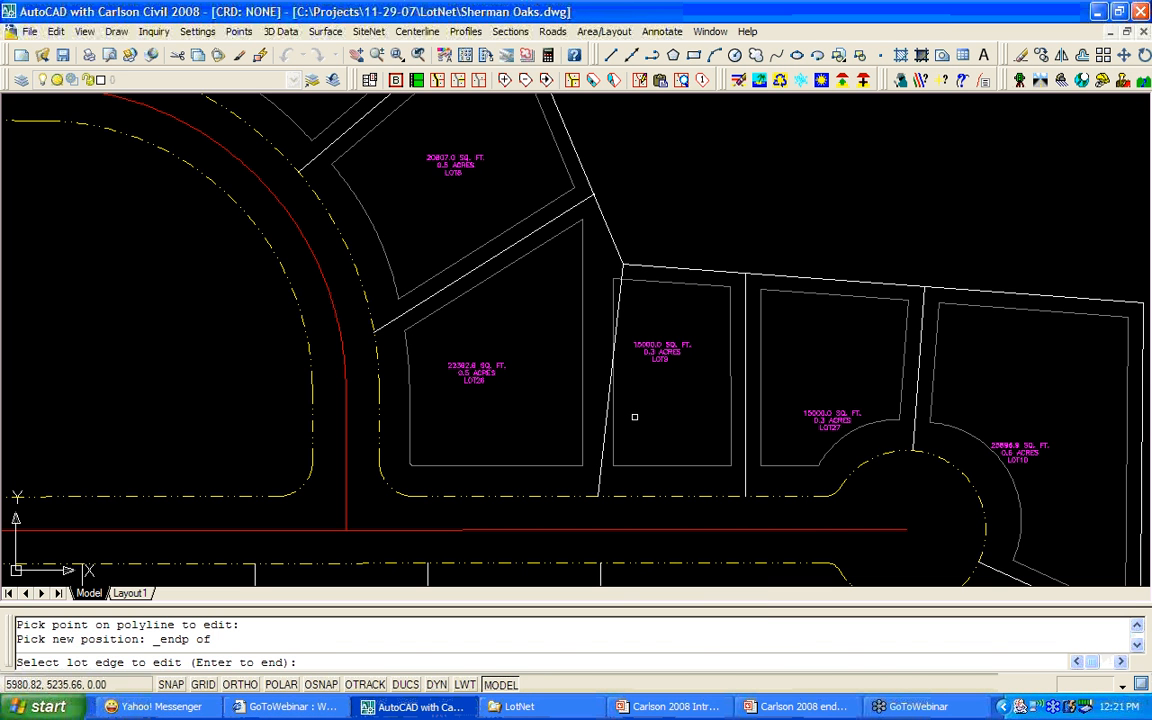
{"action": "key", "text": "Return"}
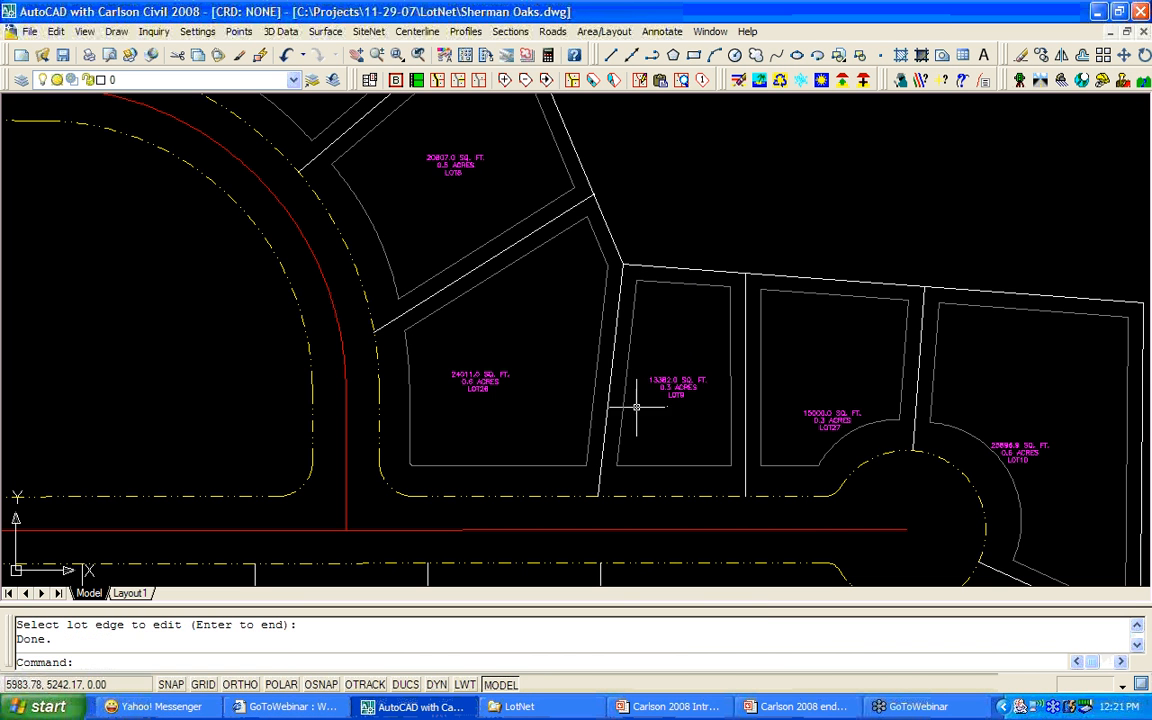
Move the line's bottom vertex onto the street right-of-way with Nearest, making LOT9 15939.5 and LOT26 21453.4 sq ft.
{"action": "key", "text": "Return"}
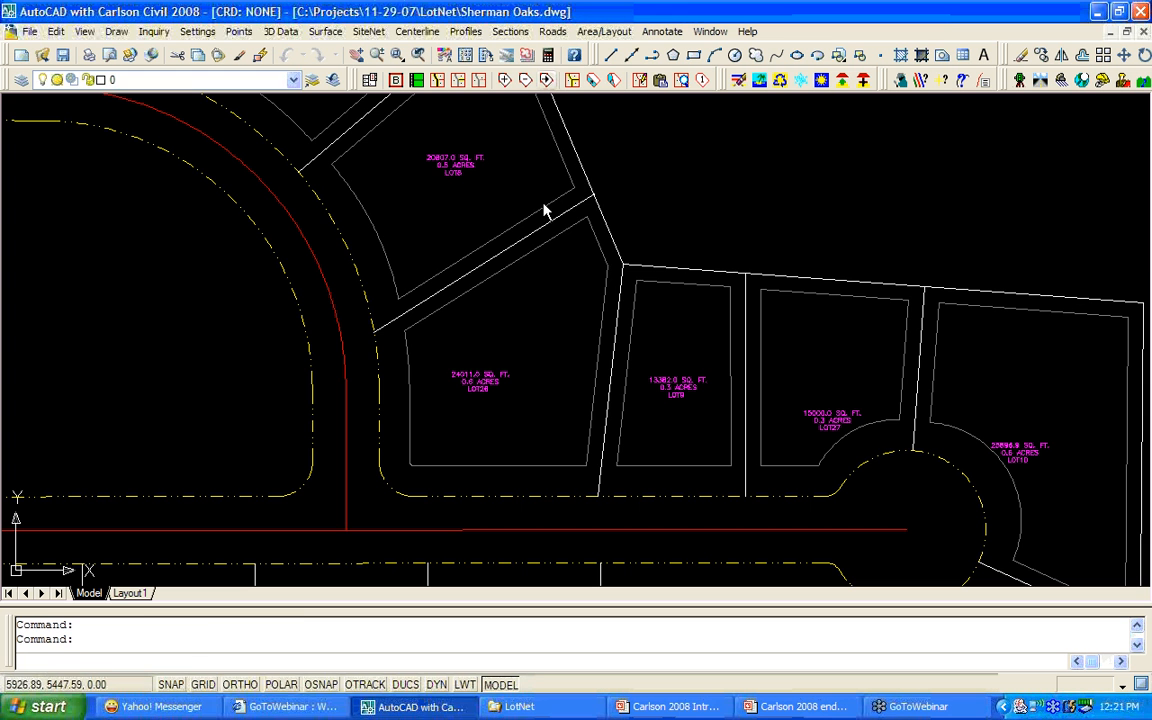
{"action": "left_click", "coordinate": [599, 490]}
{"action": "left_click", "coordinate": [597, 494]}
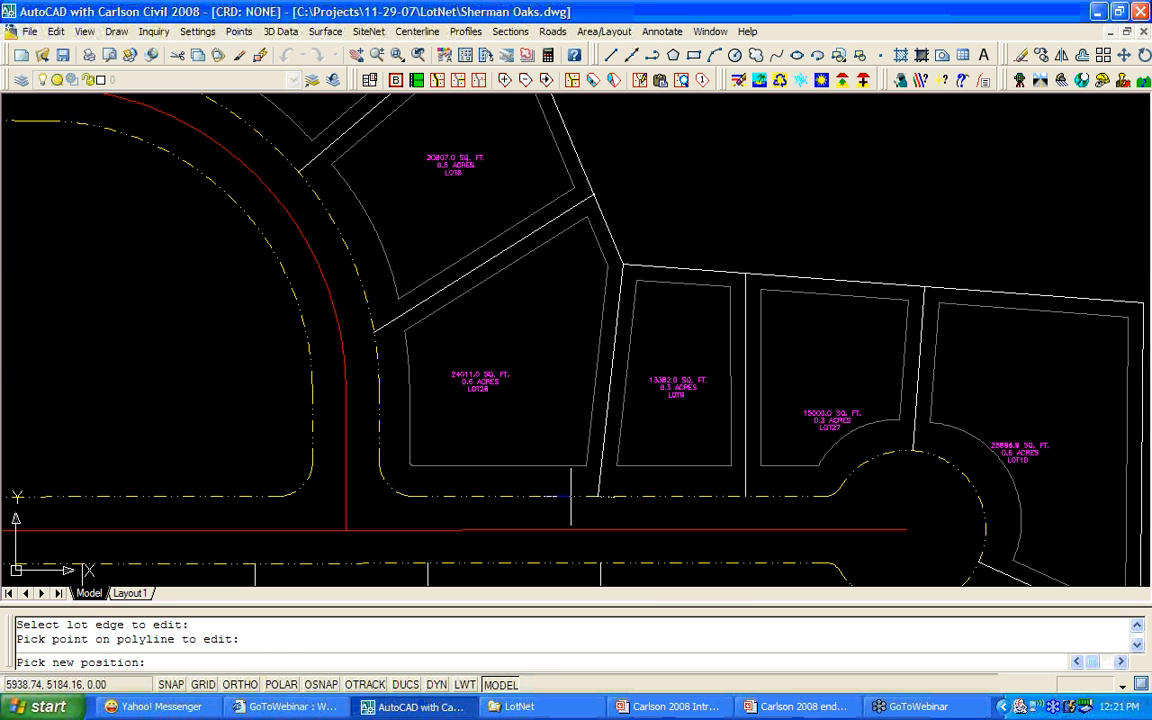
{"action": "right_click", "coordinate": [571, 489], "text": "shift"}
{"action": "left_click", "coordinate": [604, 437]}
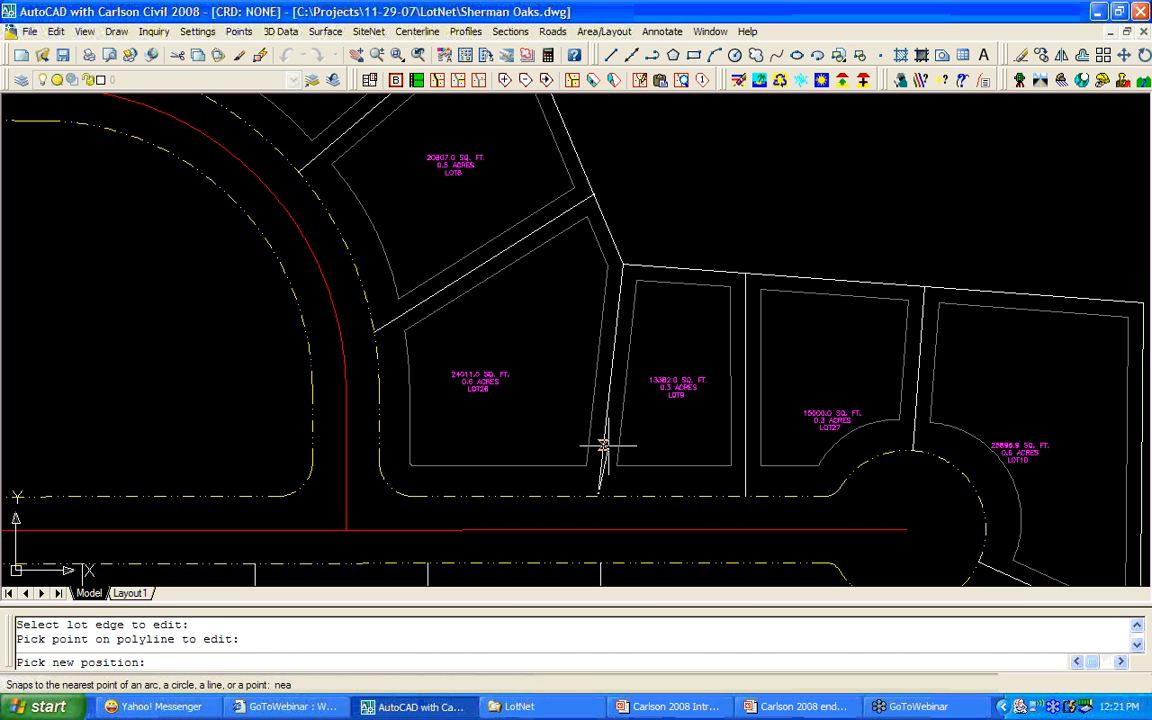
{"action": "left_click", "coordinate": [547, 495]}
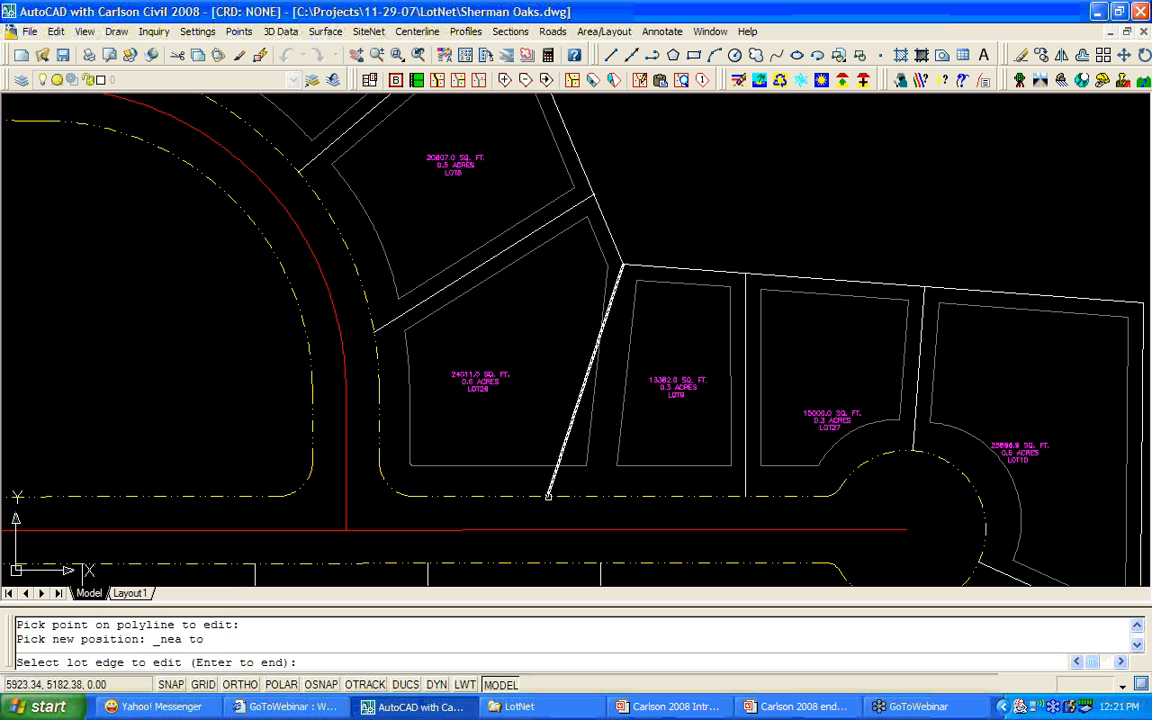
{"action": "key", "text": "Return"}
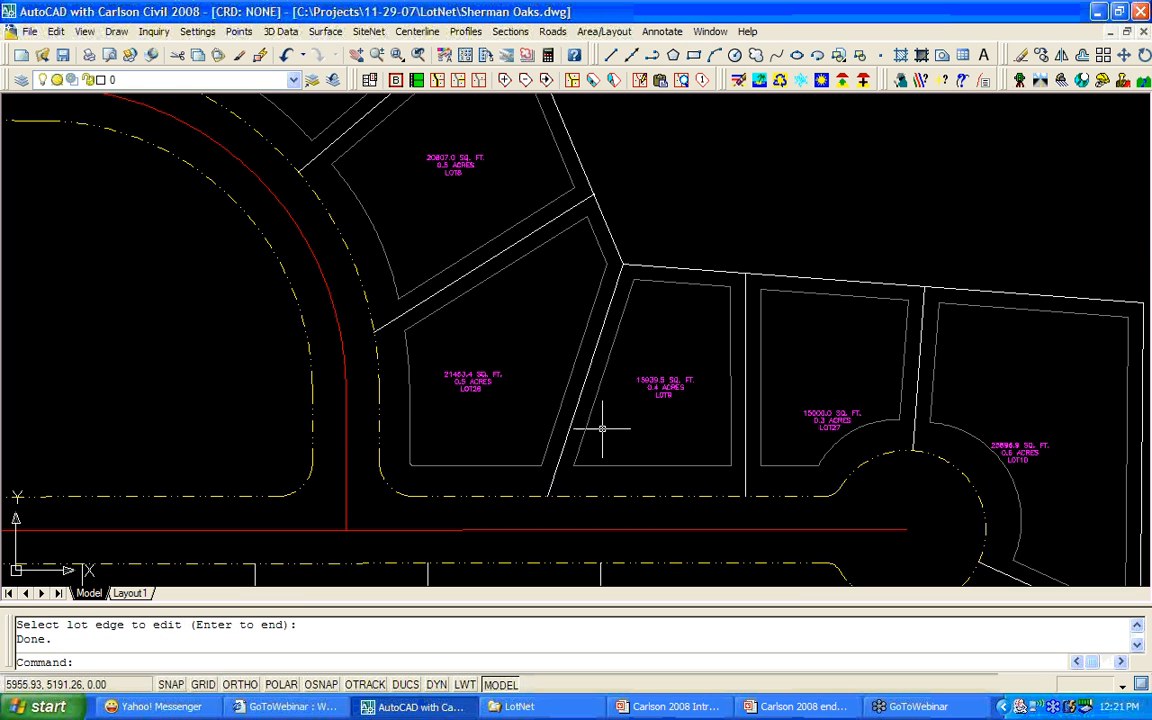
{"action": "scroll", "coordinate": [599, 431], "scroll_direction": "up", "scroll_amount": 2}
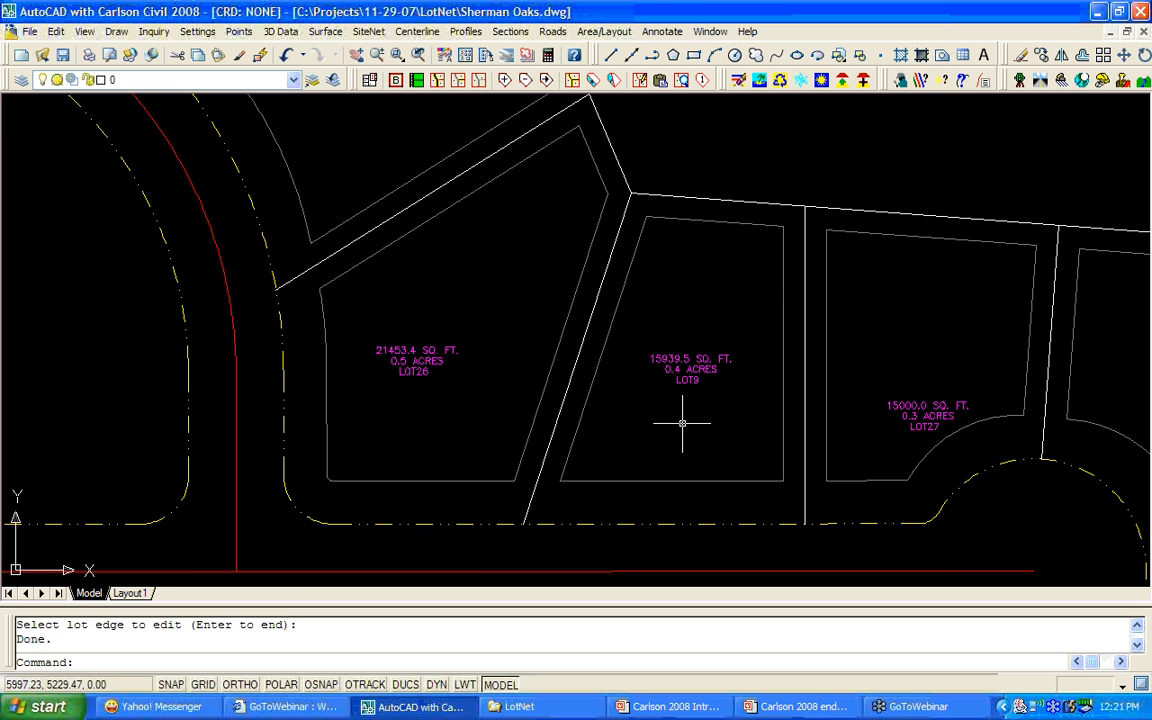
{"action": "scroll", "coordinate": [666, 416], "scroll_direction": "down", "scroll_amount": 2}
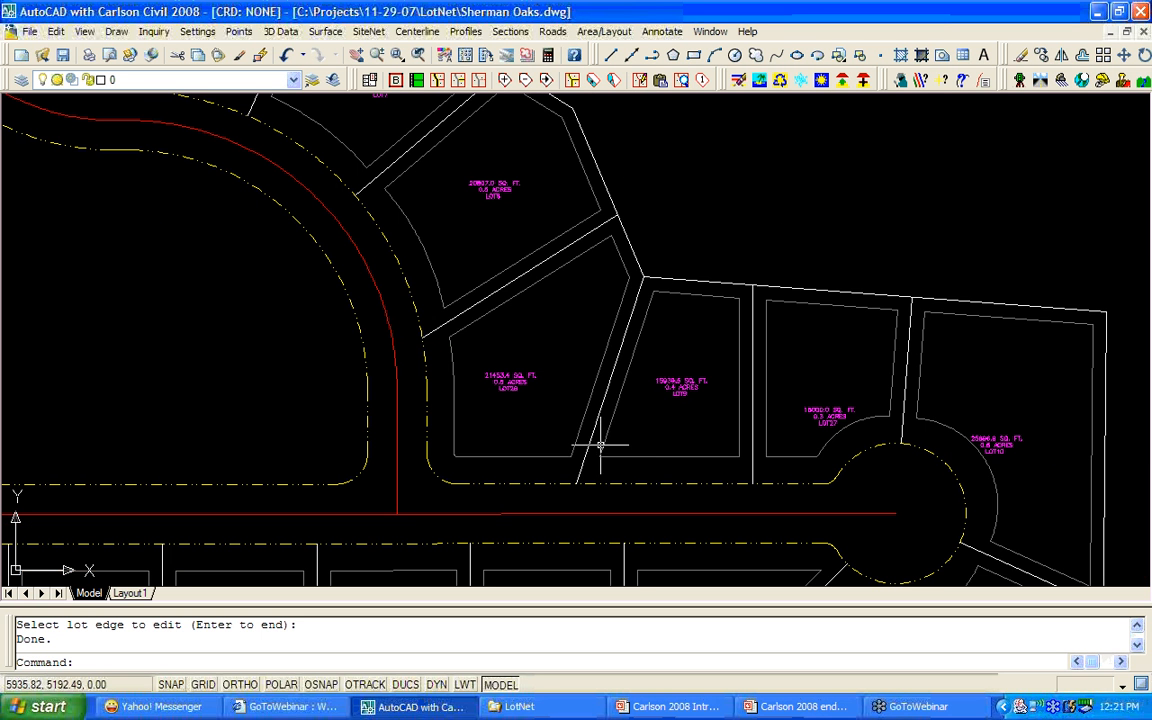
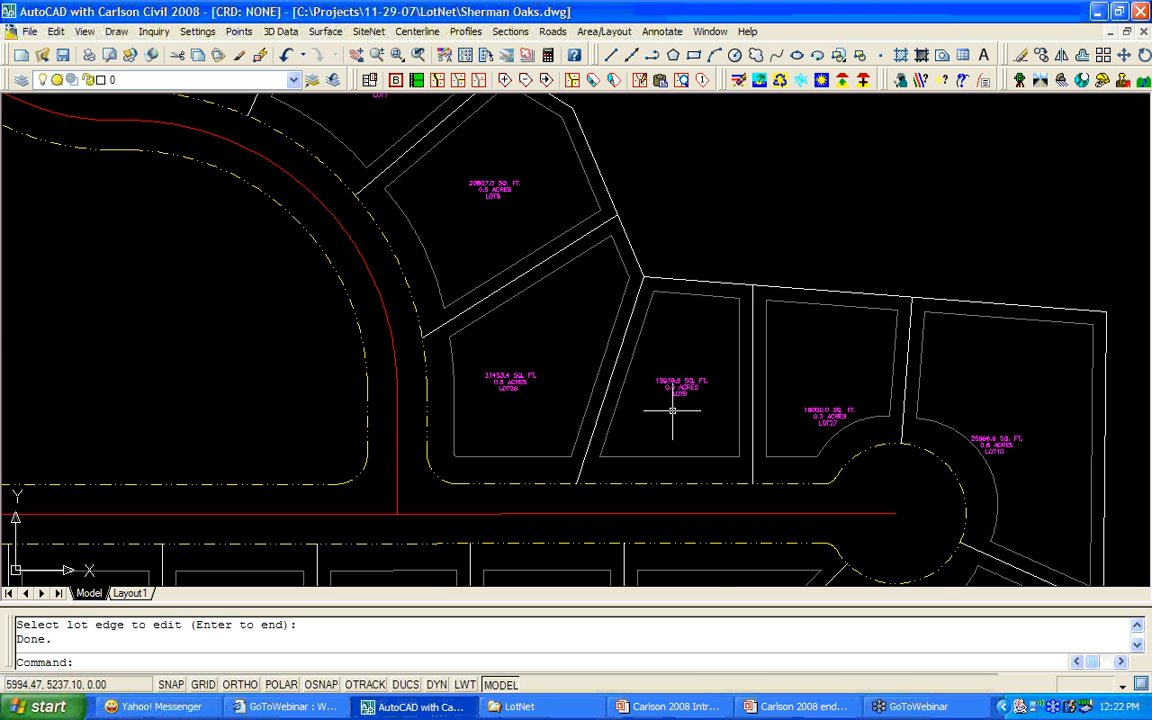
Zoom out, pan and zoom in on the empty interior block beside the central road.
{"action": "scroll", "coordinate": [676, 411], "scroll_direction": "down", "scroll_amount": 3}
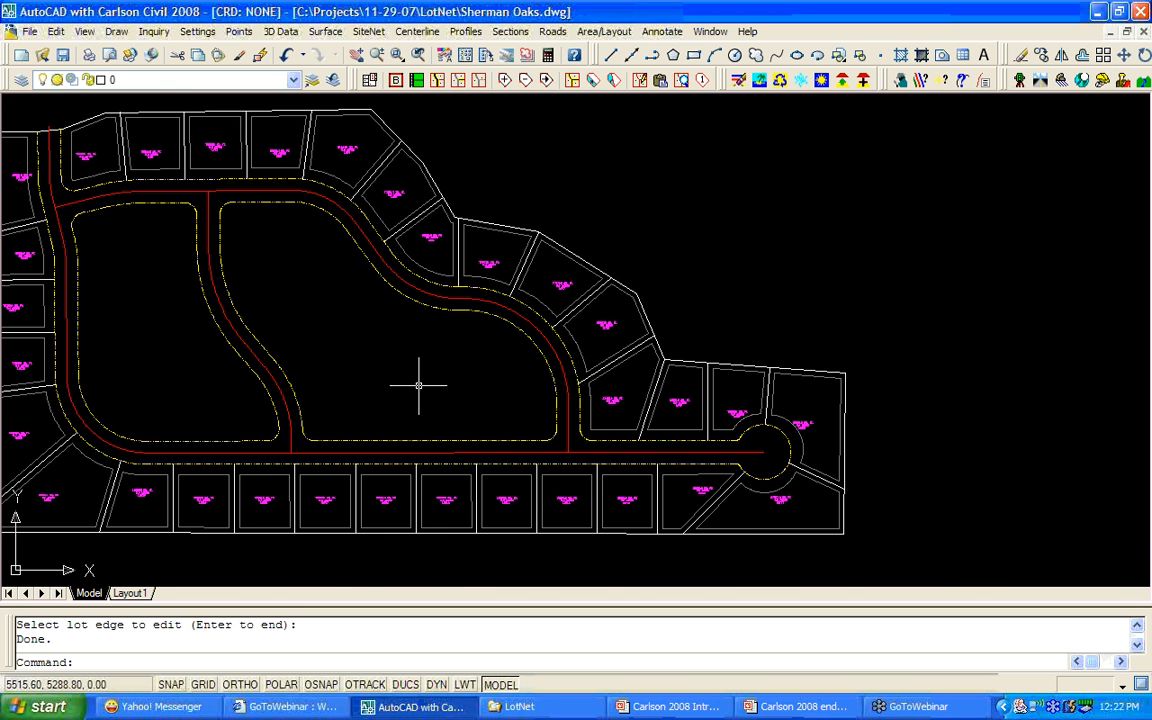
{"action": "middle_click_drag", "start_coordinate": [165, 355], "coordinate": [463, 369]}
{"action": "scroll", "coordinate": [463, 369], "scroll_direction": "up", "scroll_amount": 2}
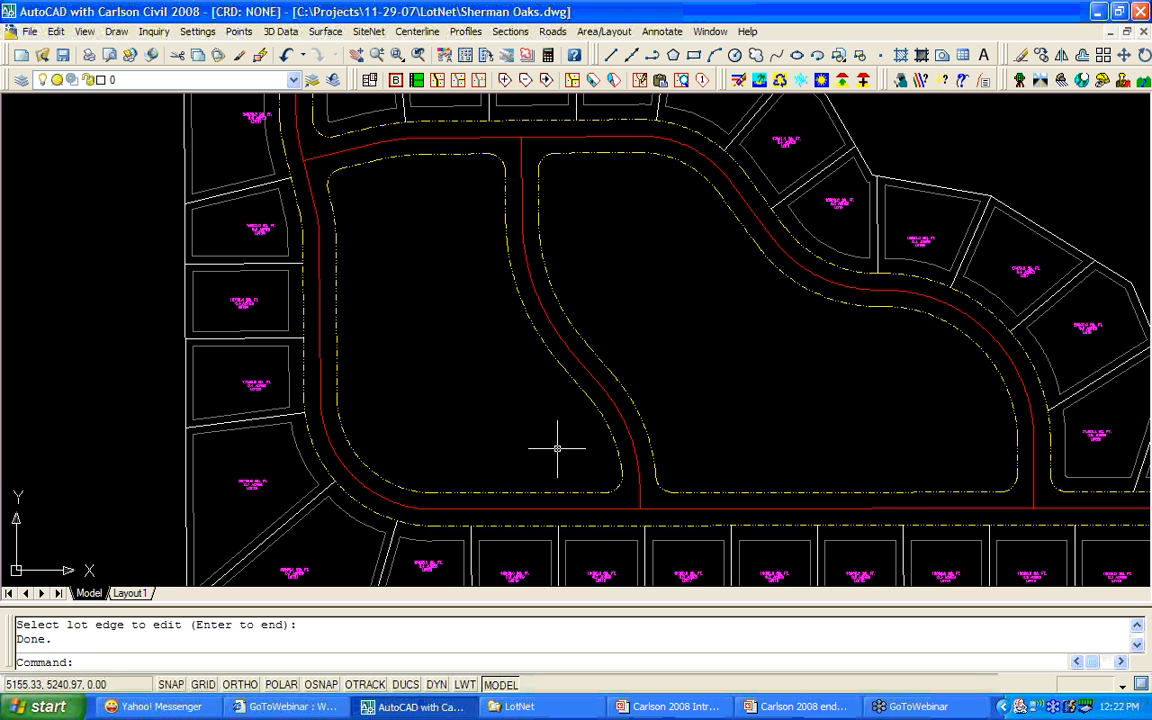
Draw a curving polyline from the block's top edge to its bottom edge, snapping both ends with Nearest.
{"action": "key", "text": "Return"}
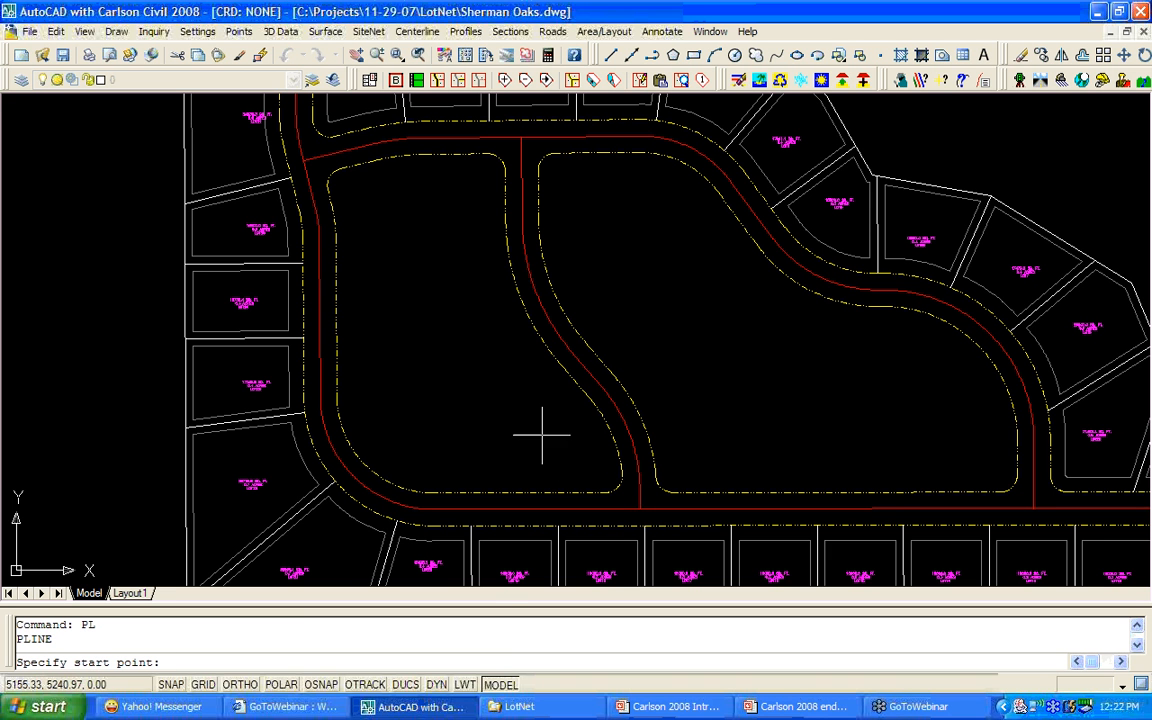
{"action": "right_click", "coordinate": [446, 309], "text": "shift"}
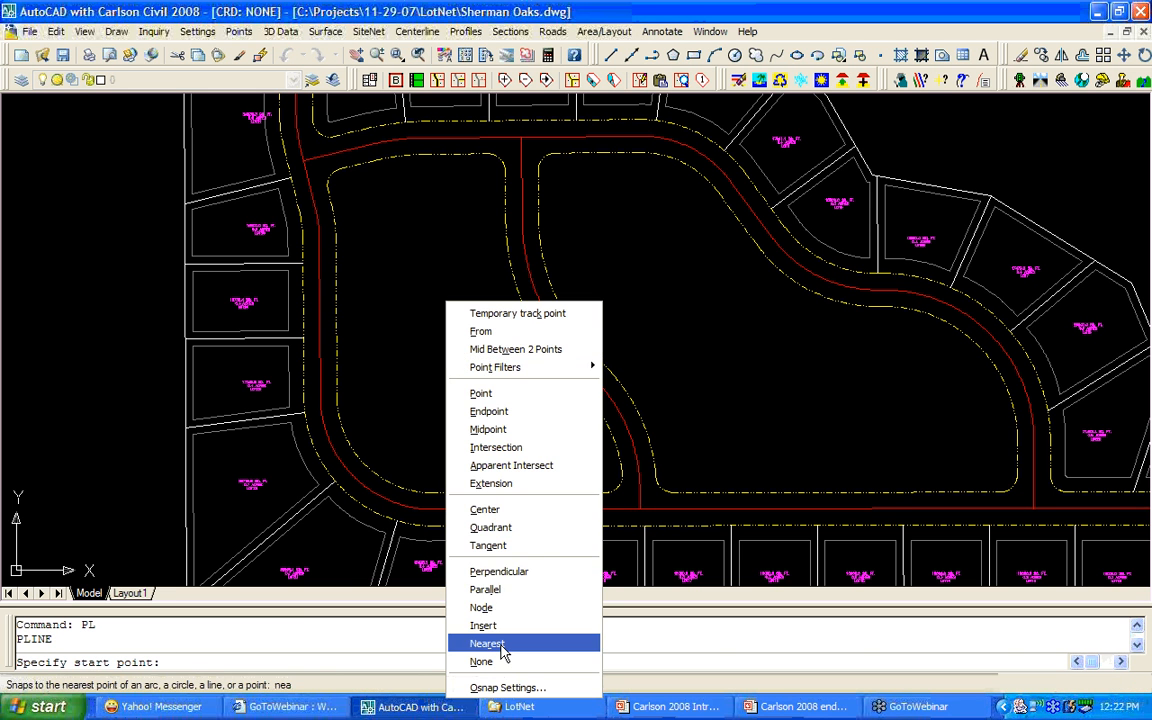
{"action": "left_click", "coordinate": [502, 640]}
{"action": "left_click", "coordinate": [411, 156]}
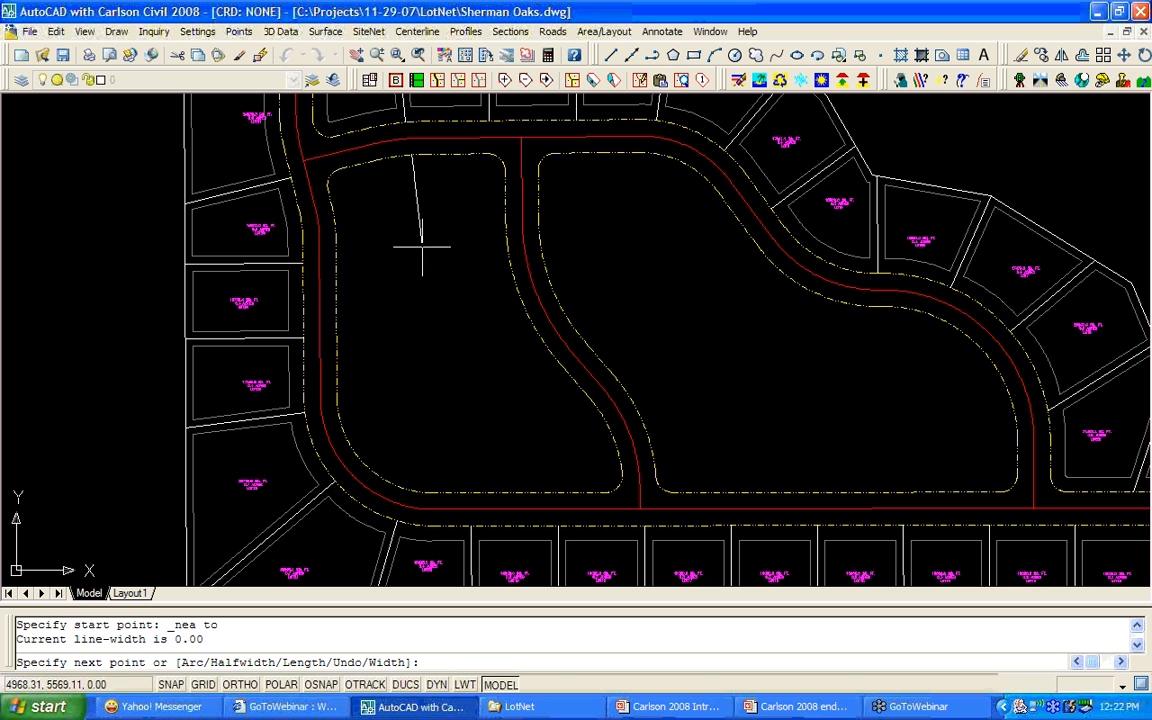
{"action": "left_click", "coordinate": [431, 334]}
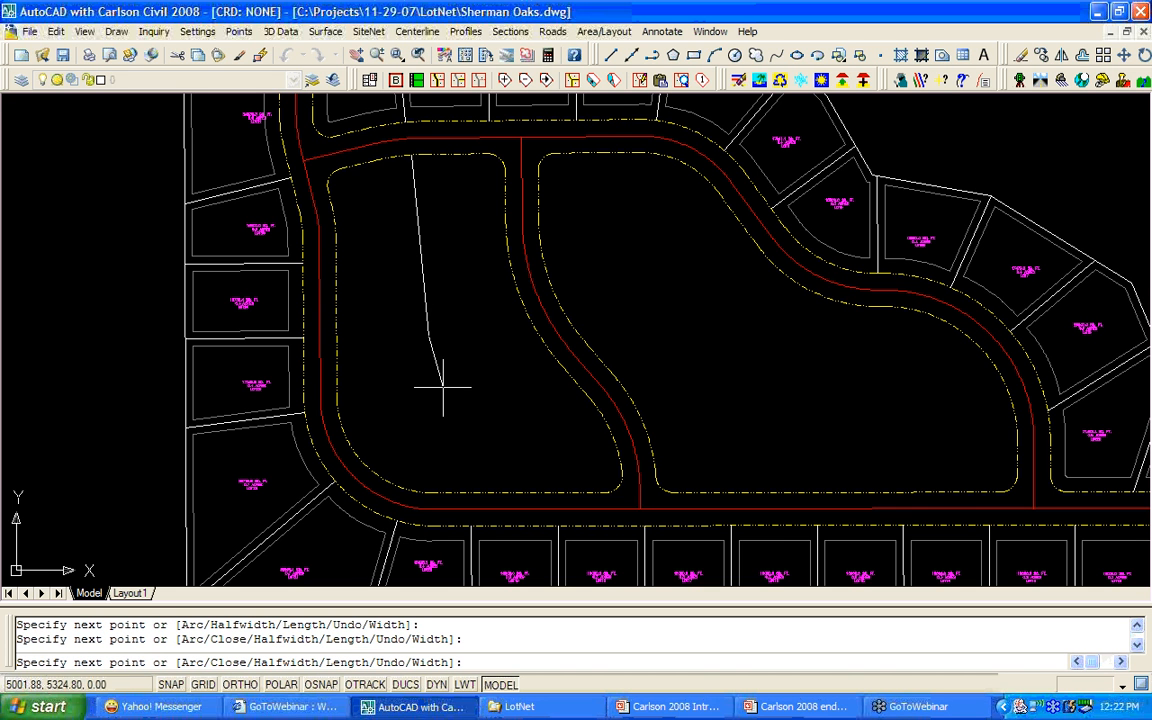
{"action": "left_click", "coordinate": [446, 388]}
{"action": "left_click", "coordinate": [466, 419]}
{"action": "left_click", "coordinate": [521, 444]}
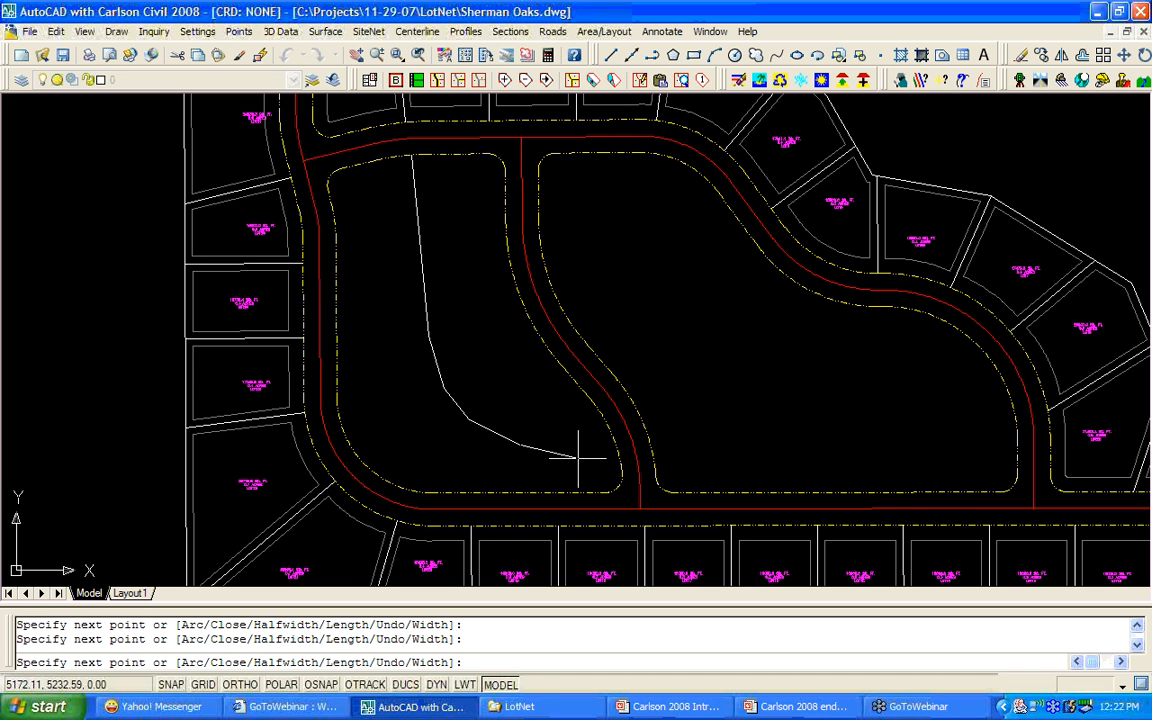
{"action": "left_click", "coordinate": [586, 457]}
{"action": "right_click", "coordinate": [617, 481], "text": "shift"}
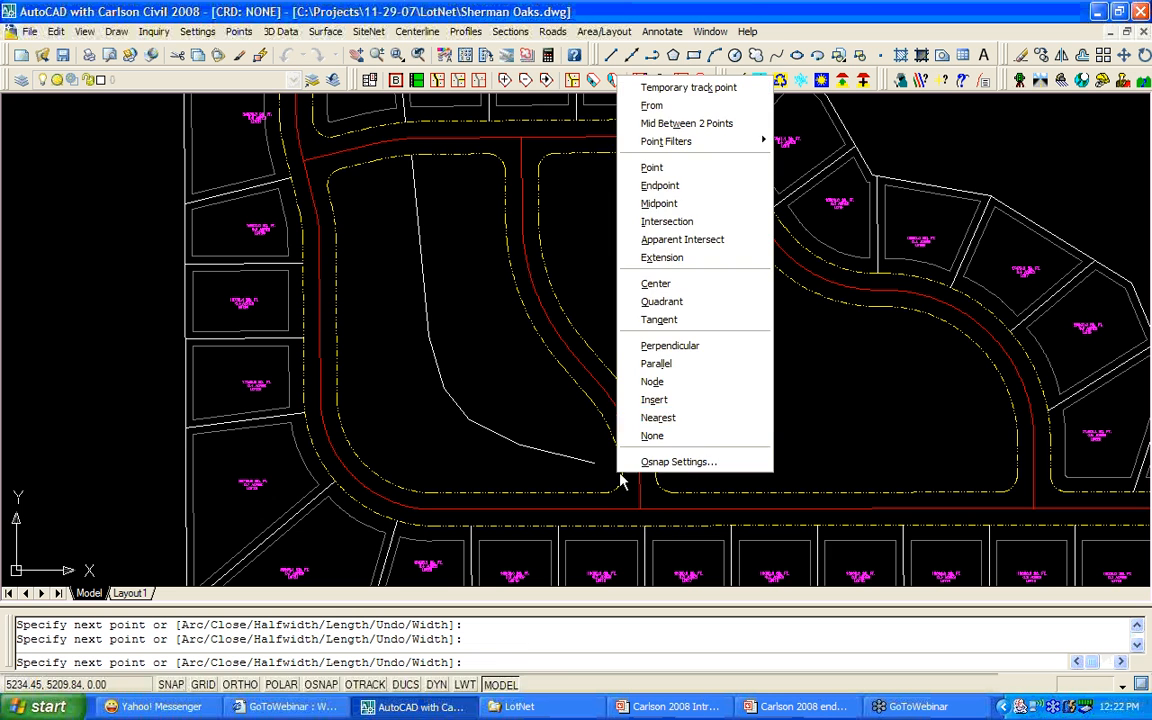
{"action": "left_click", "coordinate": [672, 414]}
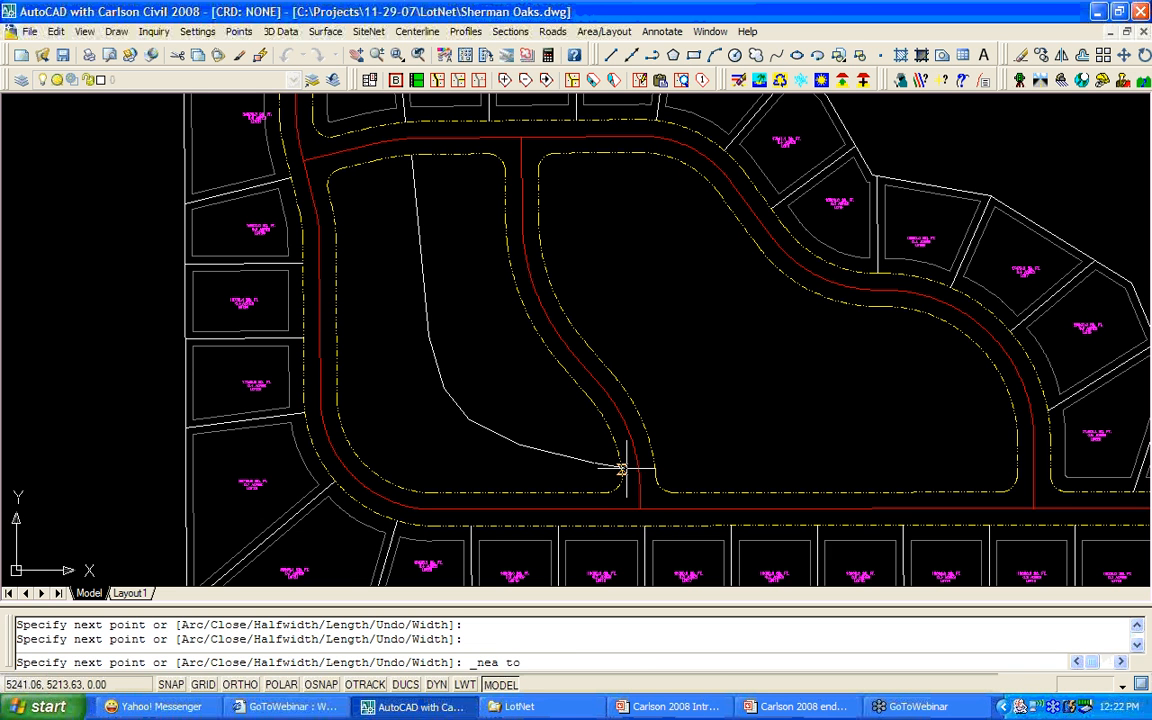
{"action": "left_click", "coordinate": [626, 468]}
{"action": "right_click", "coordinate": [605, 482]}
{"action": "left_click", "coordinate": [641, 491]}
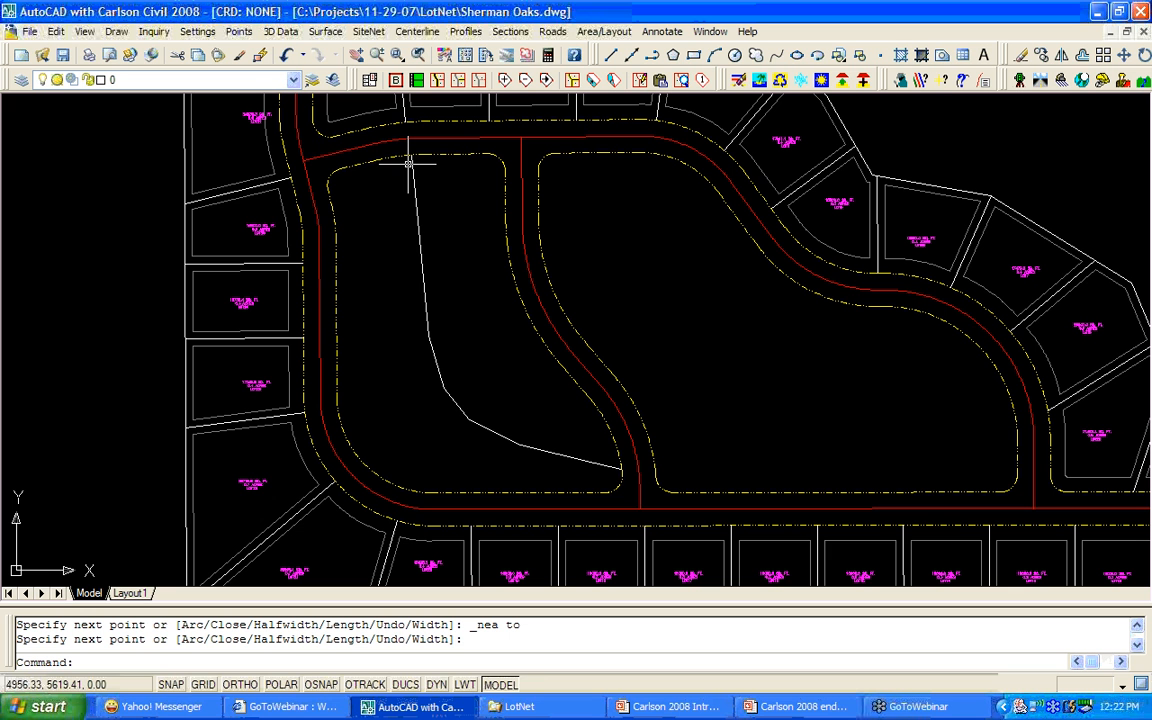
Convert the new polyline into a lot edge, splitting the block into two lots.
{"action": "left_click", "coordinate": [459, 81]}
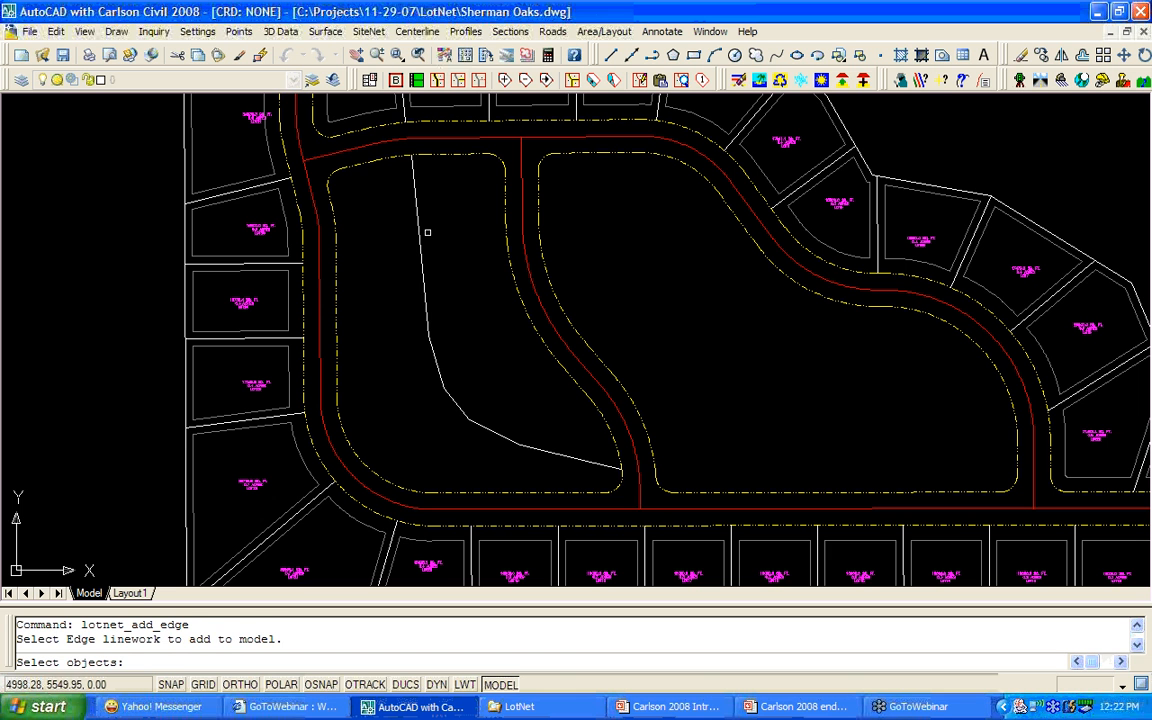
{"action": "left_click", "coordinate": [420, 242]}
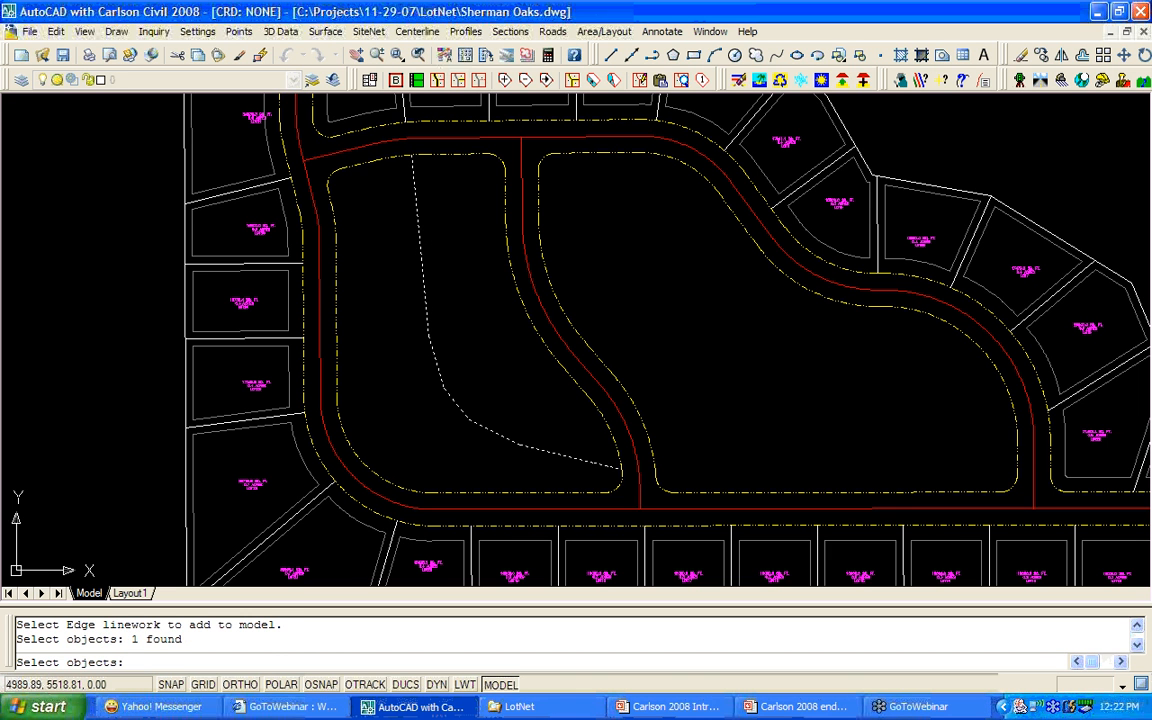
{"action": "key", "text": "Return"}
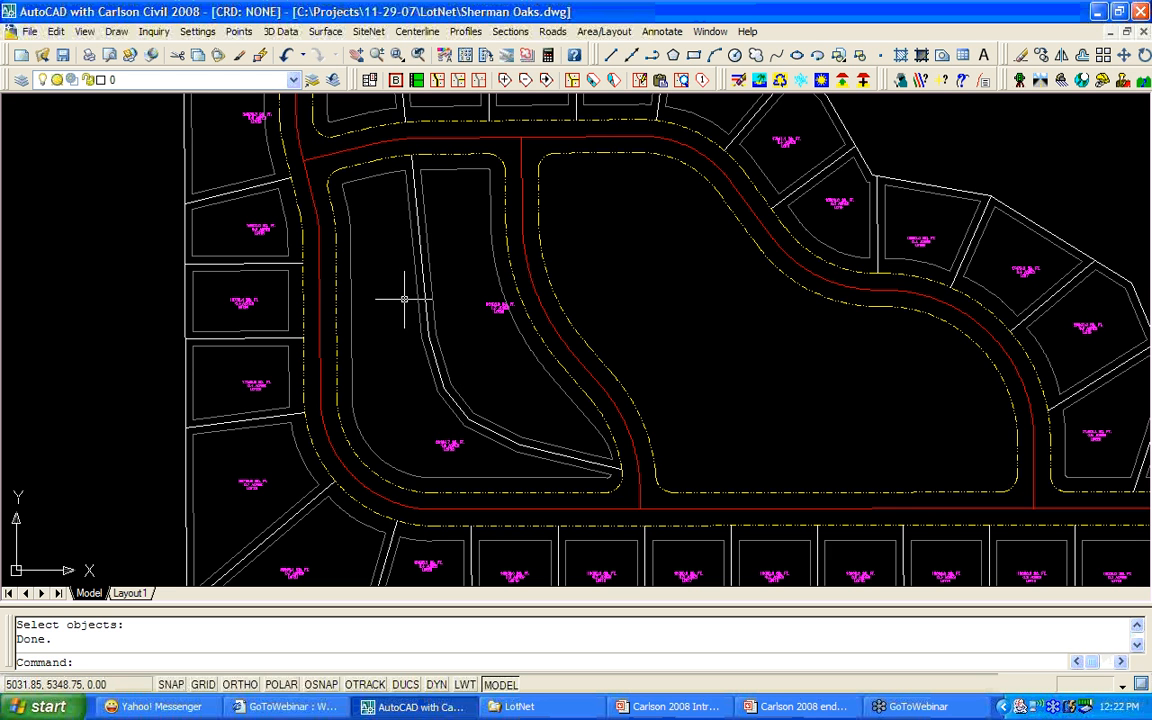
Subdivide the left area into 16000 sq ft lots starting from the frontage's top end.
{"action": "left_click", "coordinate": [577, 85]}
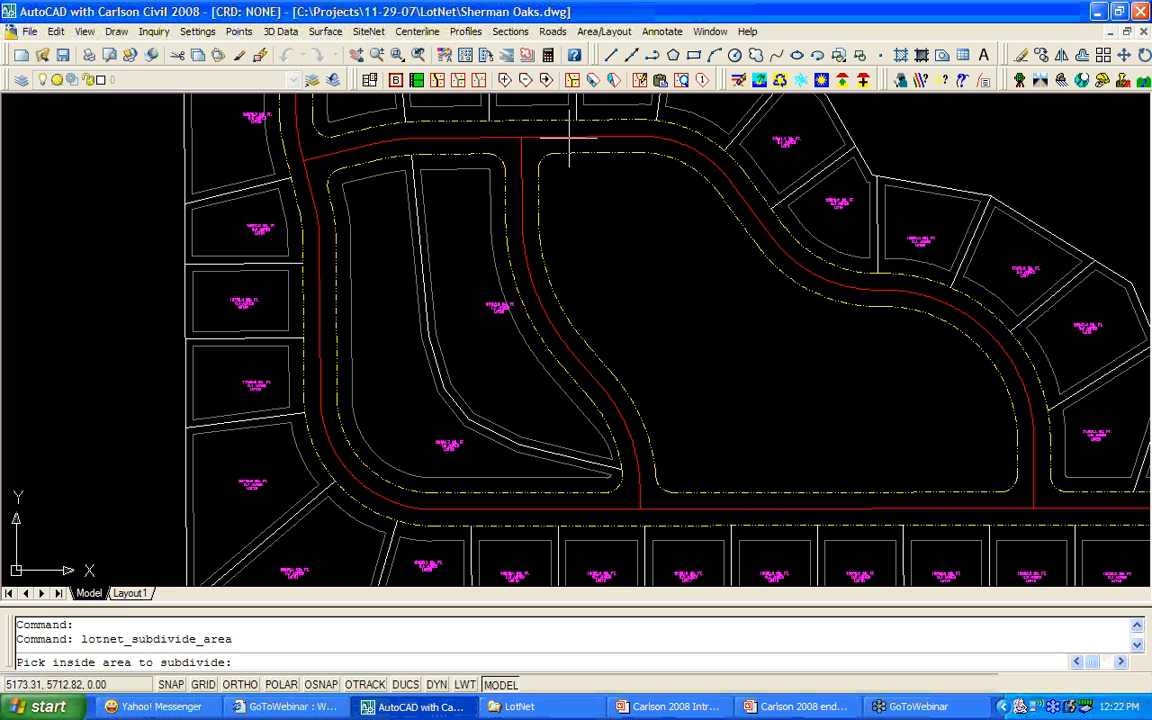
{"action": "left_click", "coordinate": [389, 243]}
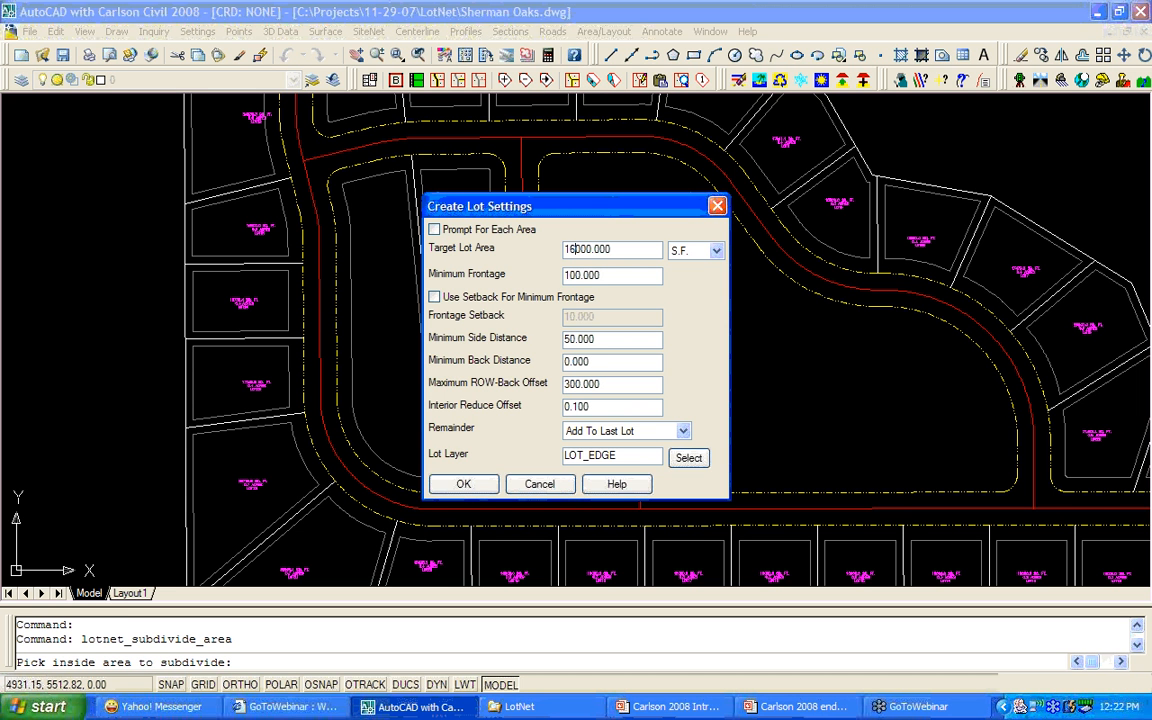
{"action": "left_click", "coordinate": [465, 484]}
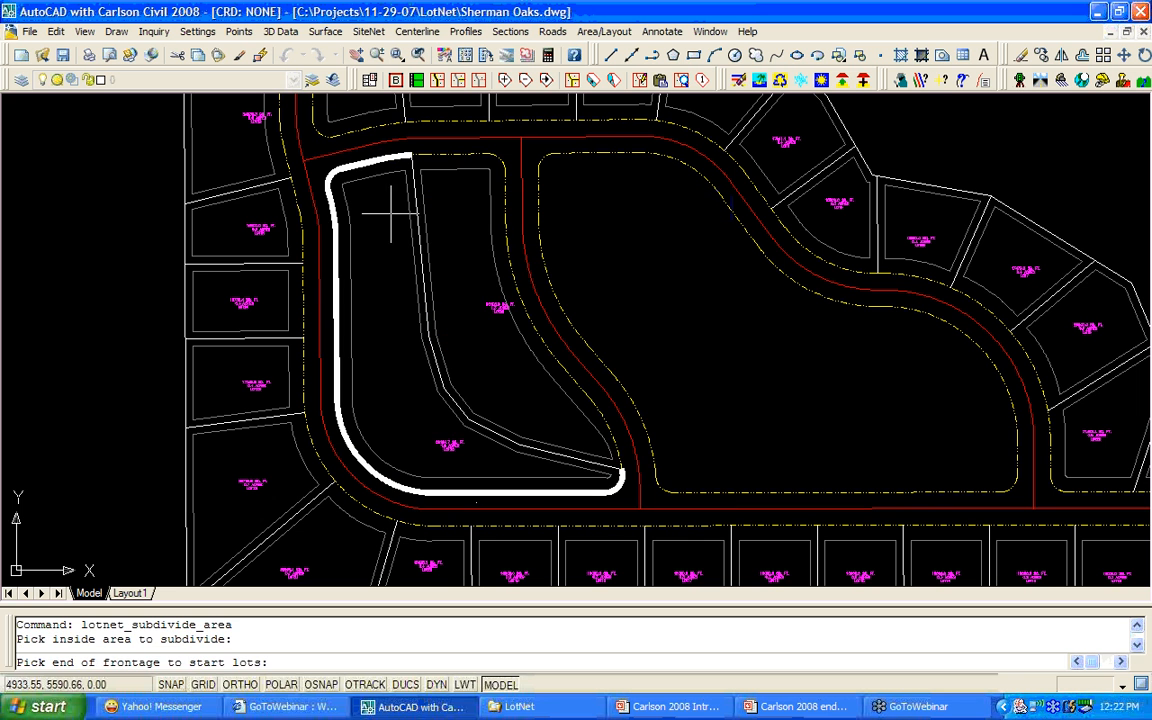
{"action": "left_click", "coordinate": [410, 157]}
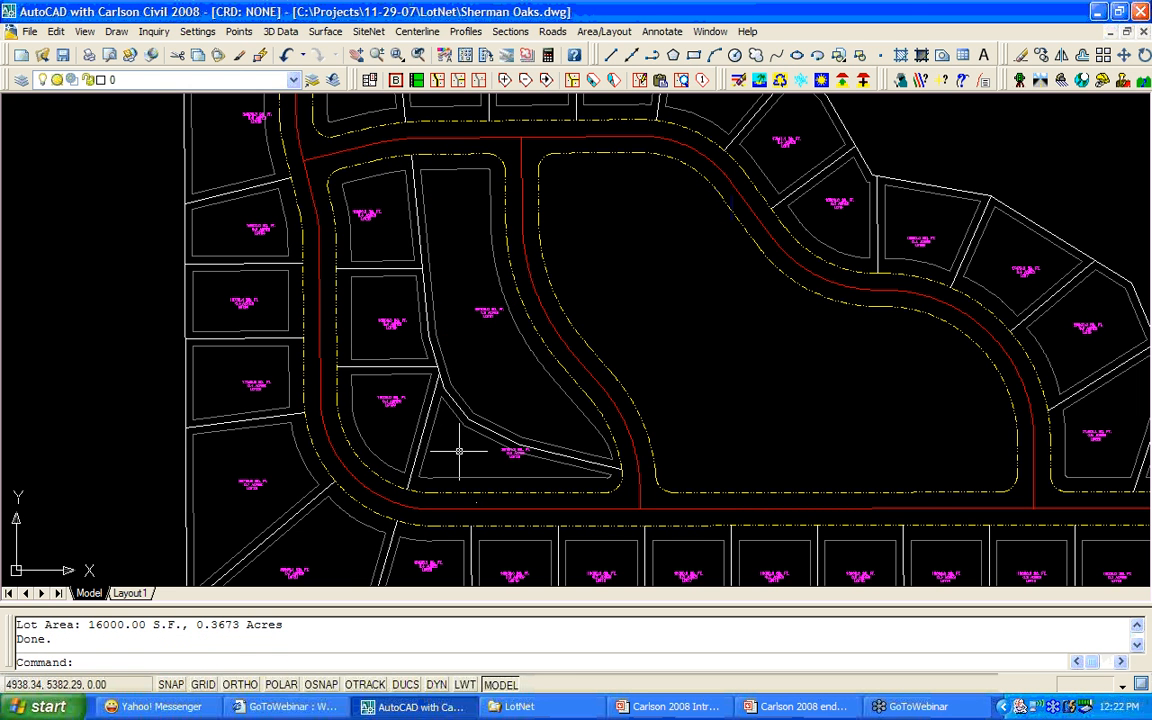
Subdivide the right area into 17000 sq ft lots starting from the frontage's top end.
{"action": "right_click", "coordinate": [458, 267]}
{"action": "left_click", "coordinate": [490, 276]}
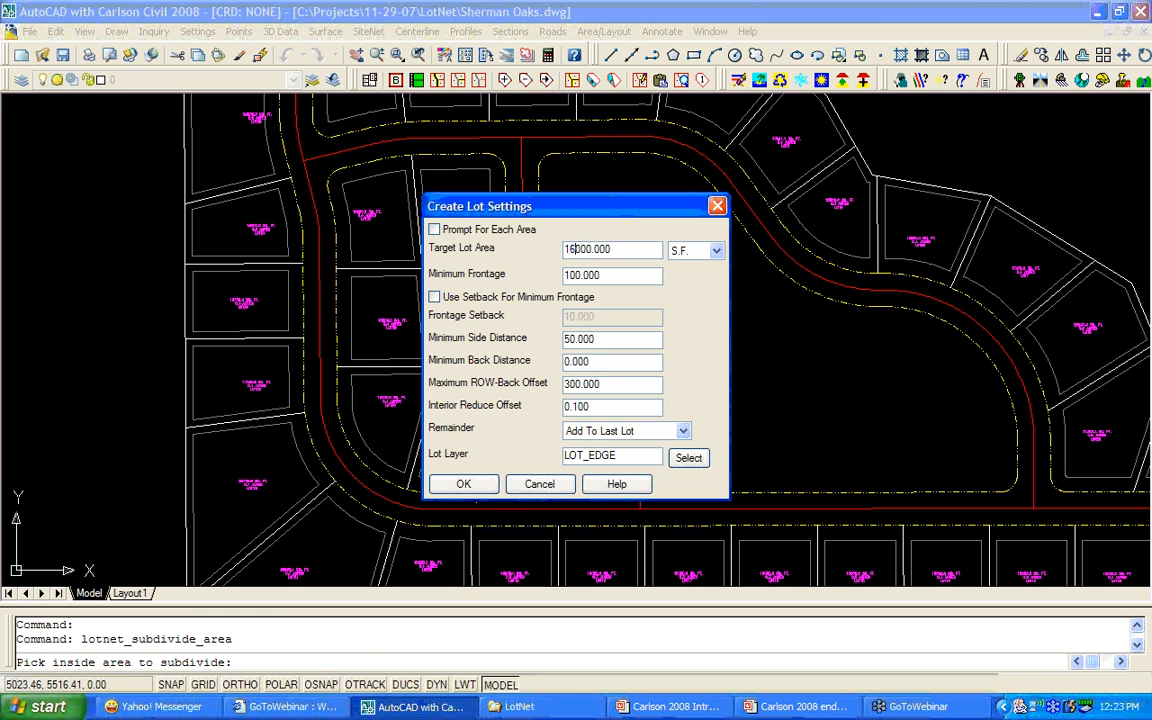
{"action": "key", "text": "BackSpace"}
{"action": "left_click", "coordinate": [463, 484]}
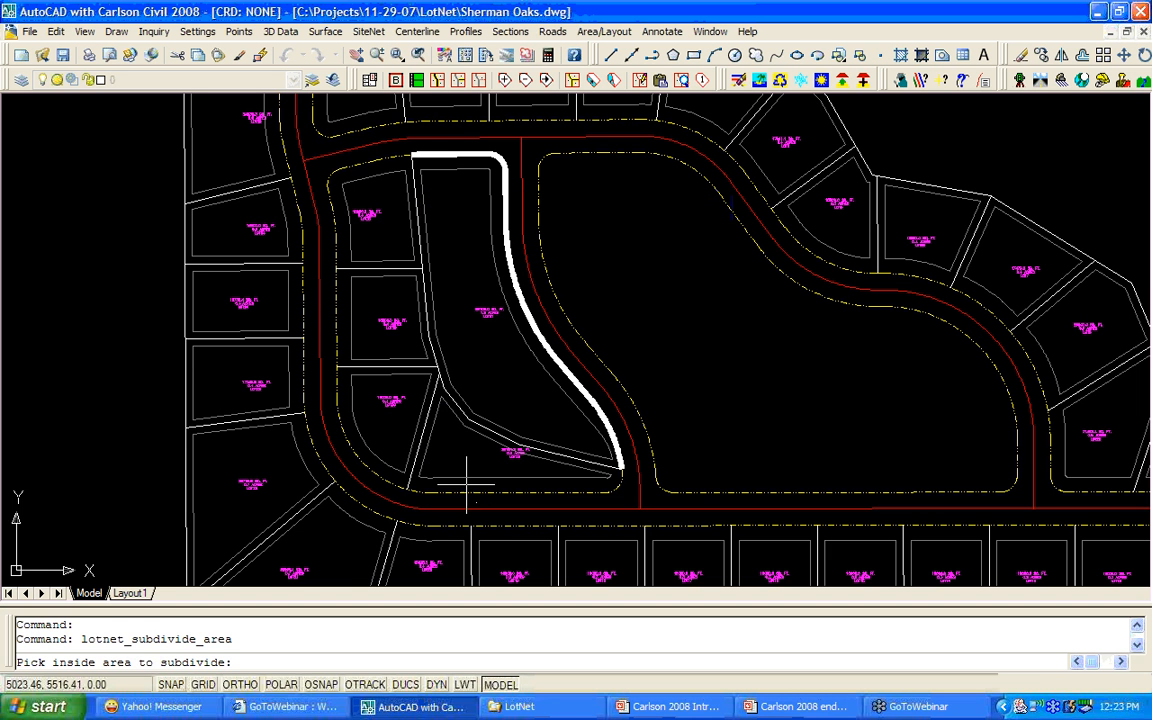
{"action": "left_click", "coordinate": [413, 156]}
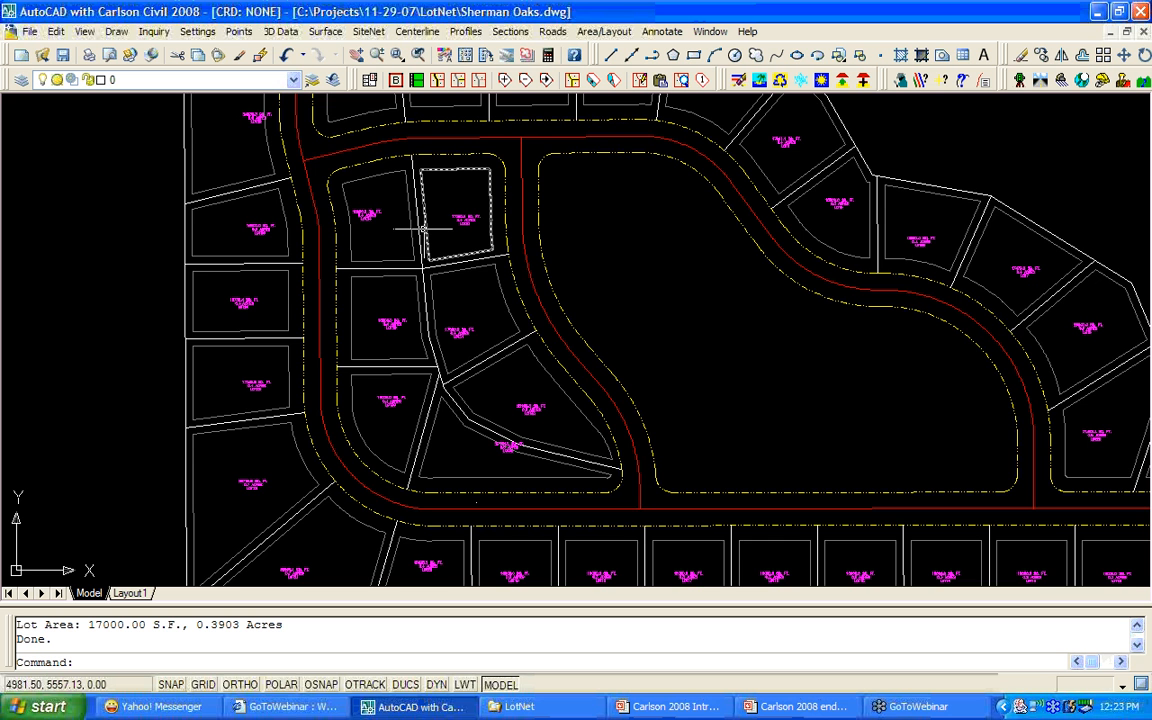
{"action": "scroll", "coordinate": [424, 228], "scroll_direction": "up", "scroll_amount": 5}
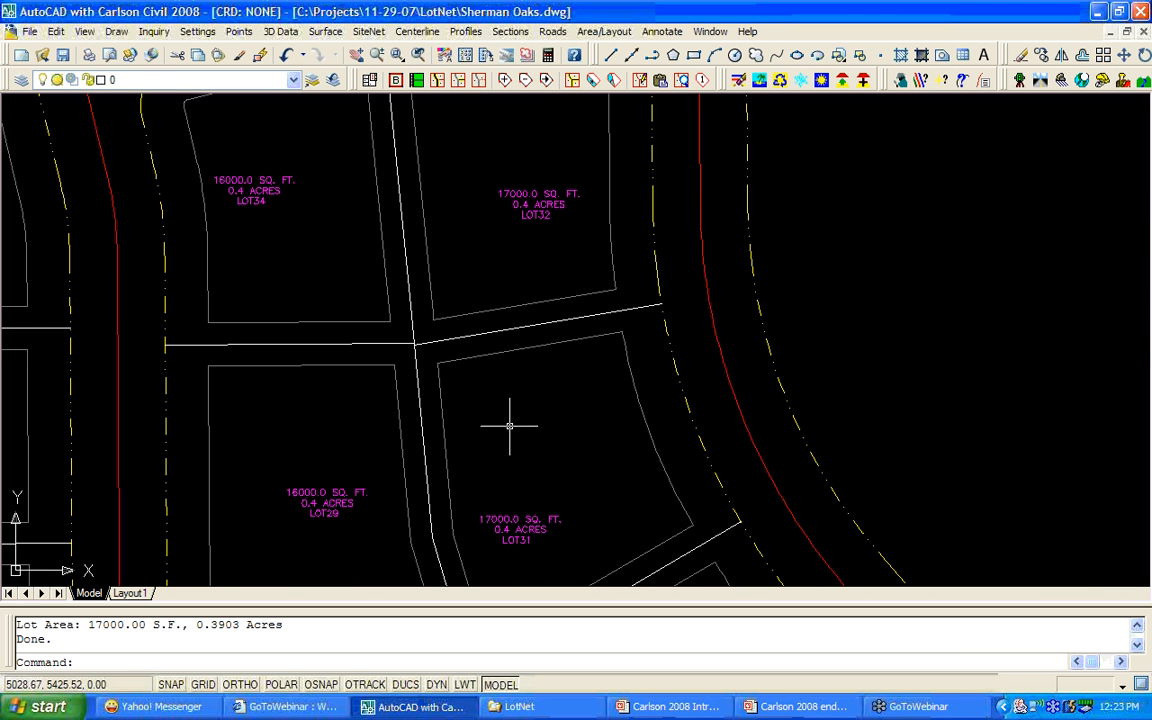
{"action": "scroll", "coordinate": [509, 426], "scroll_direction": "down", "scroll_amount": 4}
{"action": "middle_click_drag", "start_coordinate": [527, 442], "coordinate": [404, 378]}
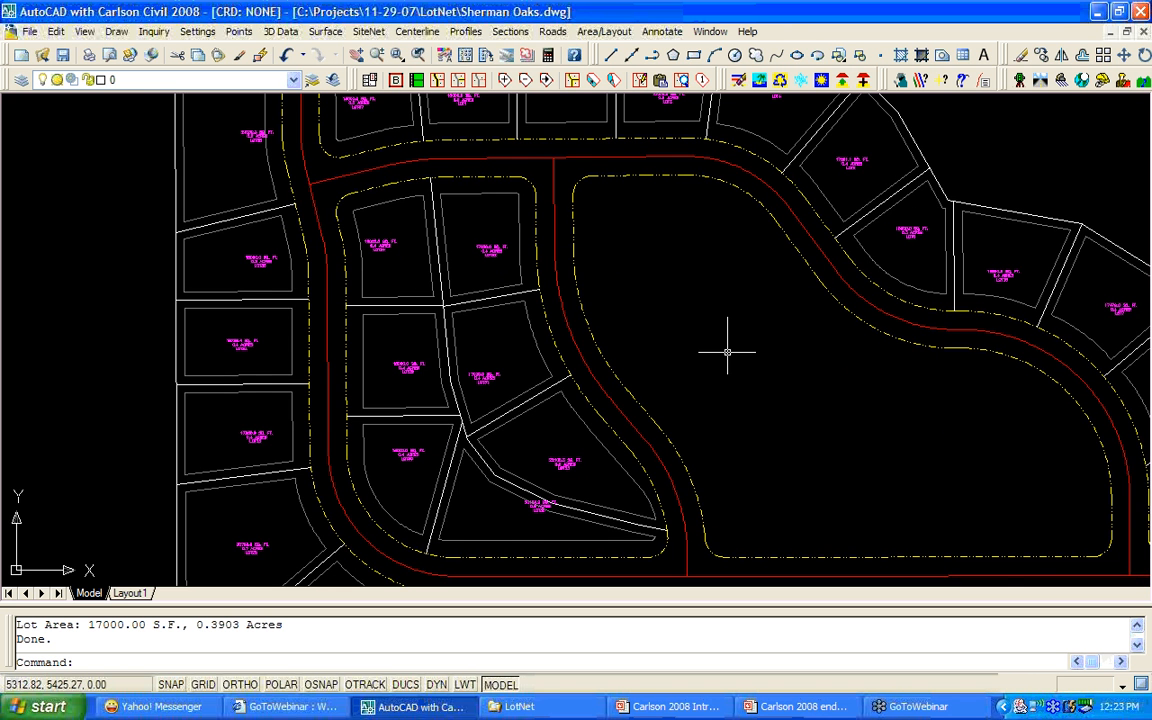
{"action": "middle_click_drag", "start_coordinate": [727, 352], "coordinate": [503, 344]}
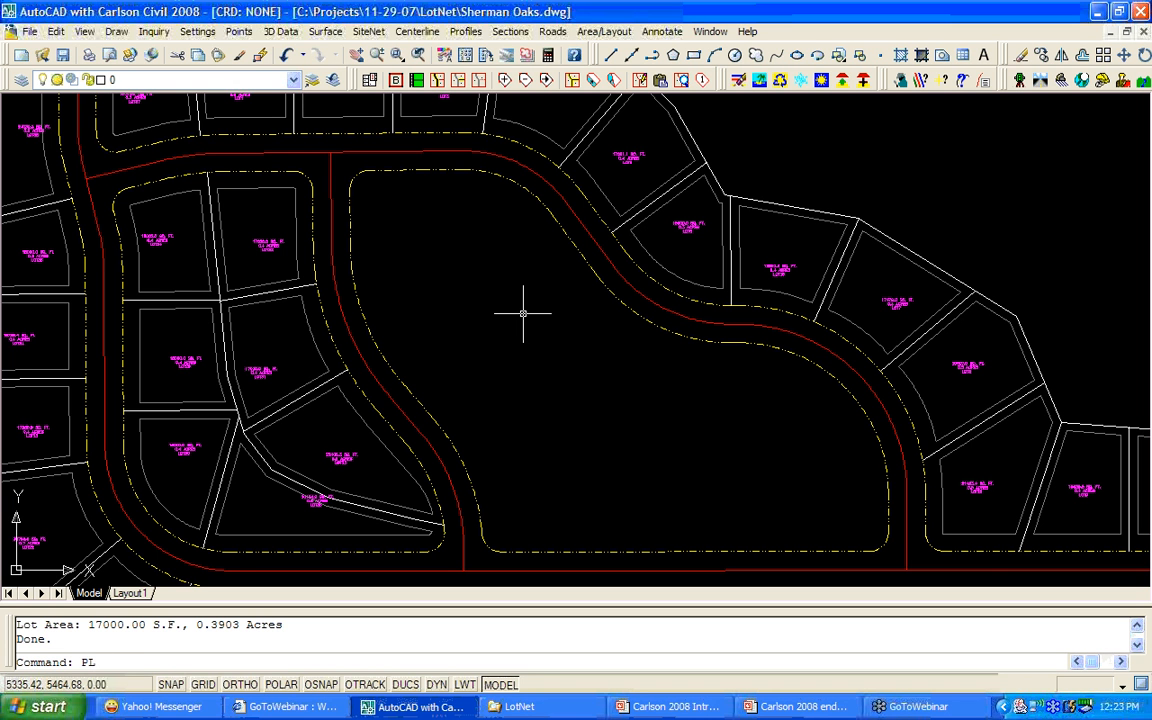
Draw a polyline from the large block's top edge, around the oval's lower side, to the east road edge.
{"action": "key", "text": "Return"}
{"action": "key", "text": "F8"}
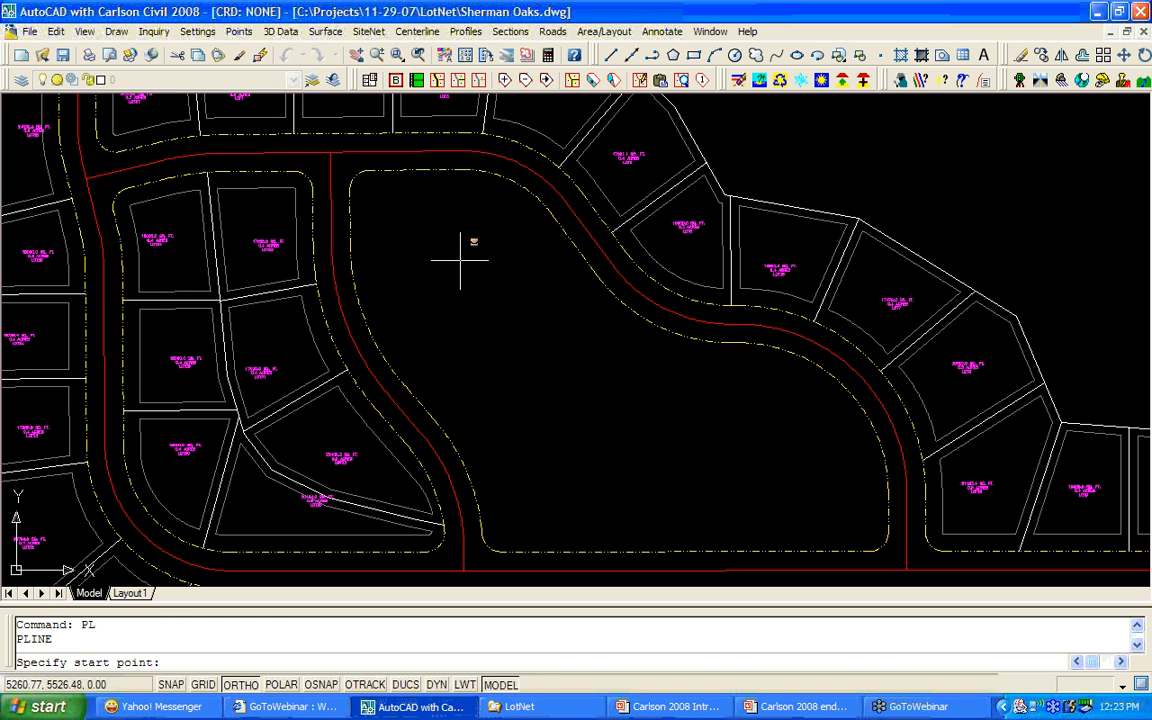
{"action": "right_click", "coordinate": [466, 257], "text": "shift"}
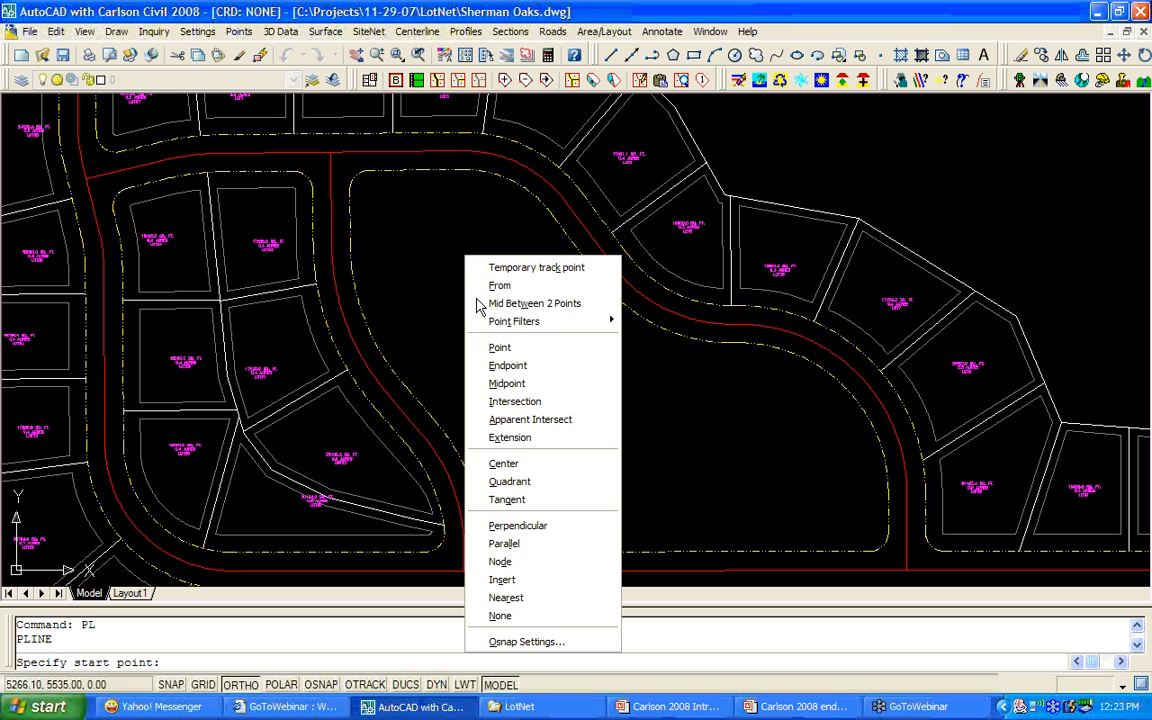
{"action": "left_click", "coordinate": [506, 597]}
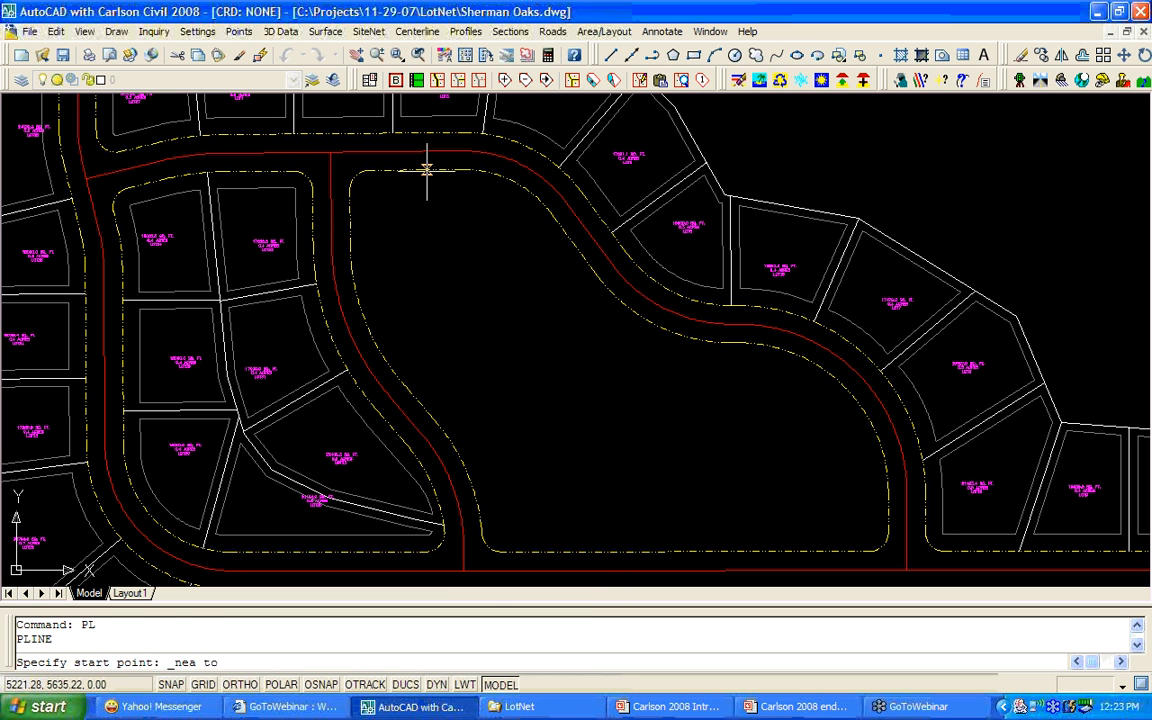
{"action": "left_click", "coordinate": [428, 170]}
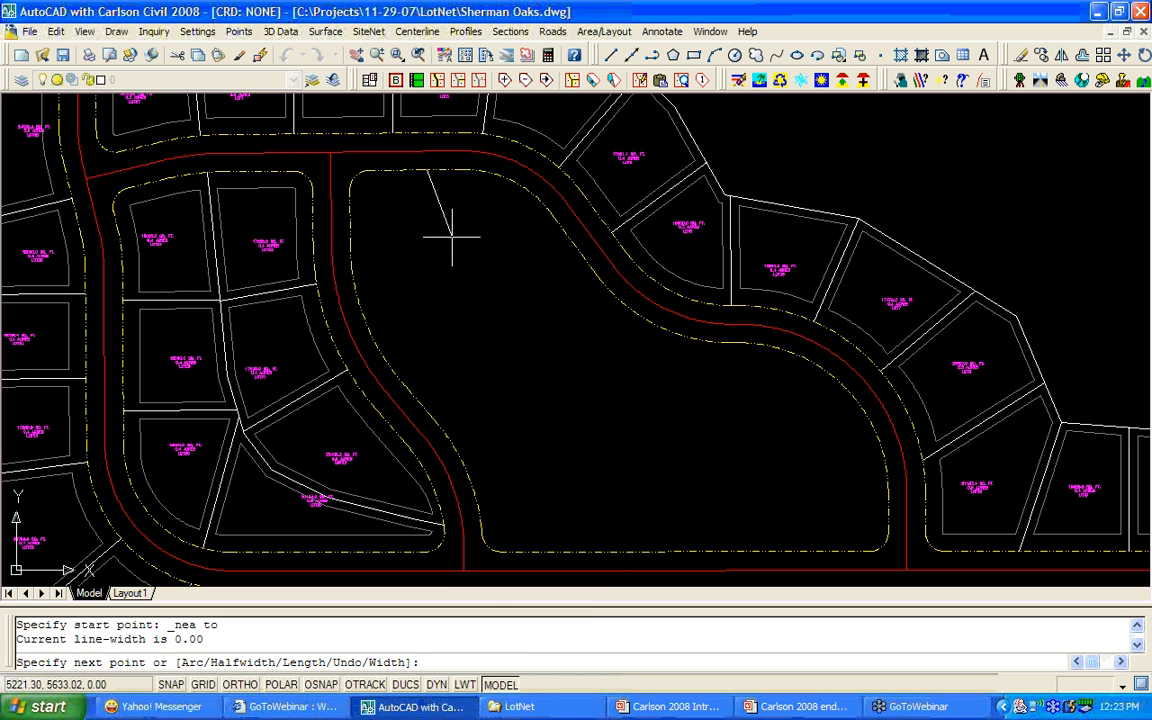
{"action": "left_click", "coordinate": [467, 288]}
{"action": "left_click", "coordinate": [534, 361]}
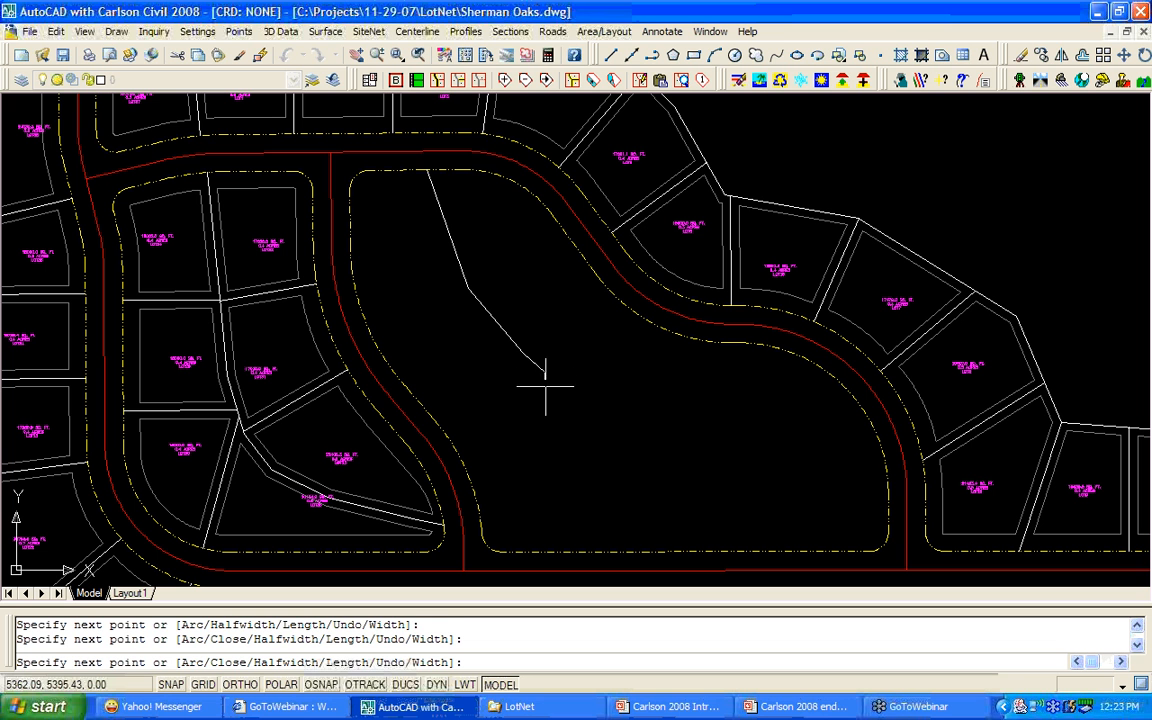
{"action": "left_click", "coordinate": [540, 400]}
{"action": "left_click", "coordinate": [545, 432]}
{"action": "left_click", "coordinate": [565, 448]}
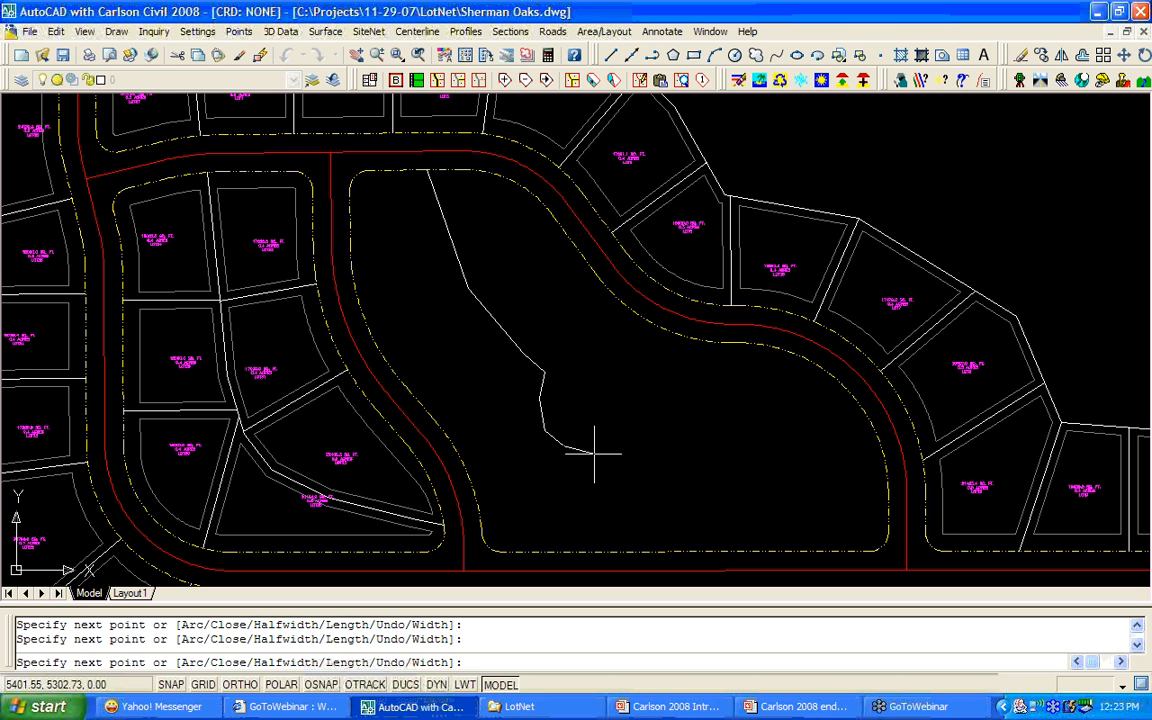
{"action": "left_click", "coordinate": [597, 453]}
{"action": "left_click", "coordinate": [632, 448]}
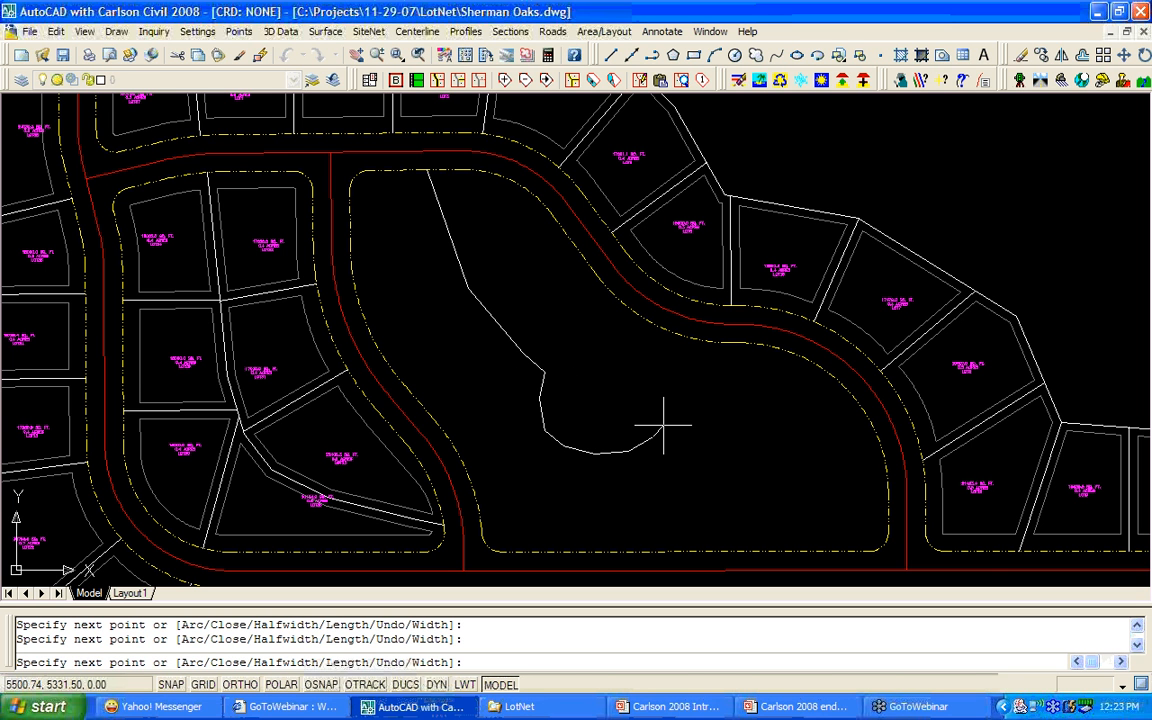
{"action": "left_click", "coordinate": [663, 425]}
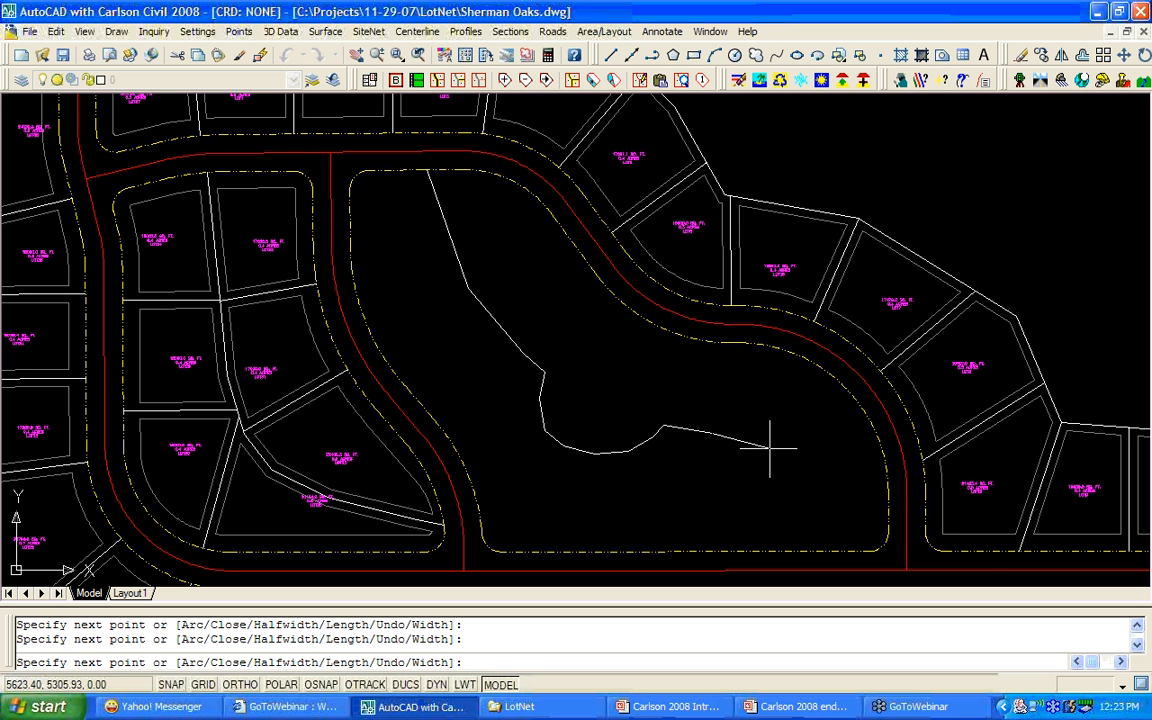
{"action": "right_click", "coordinate": [869, 455], "text": "shift"}
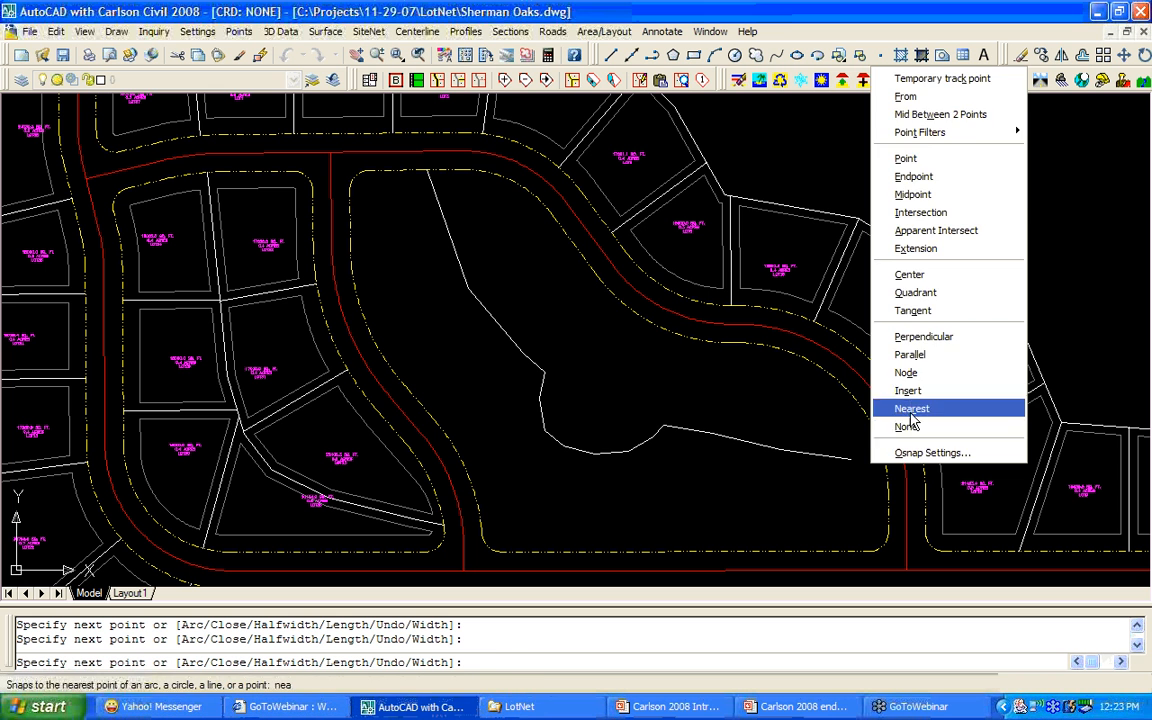
{"action": "left_click", "coordinate": [911, 408]}
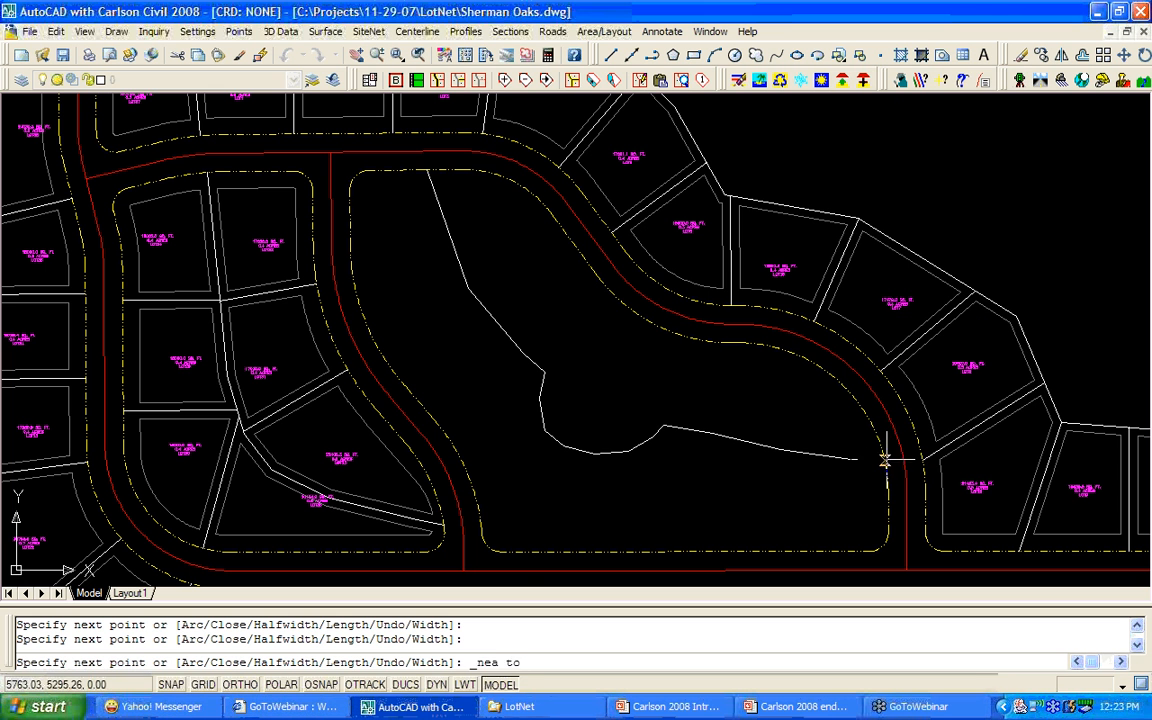
Adjust object snap settings, then trace the oval's upper half back onto the line and finish it.
{"action": "right_click", "coordinate": [323, 684]}
{"action": "left_click", "coordinate": [340, 681]}
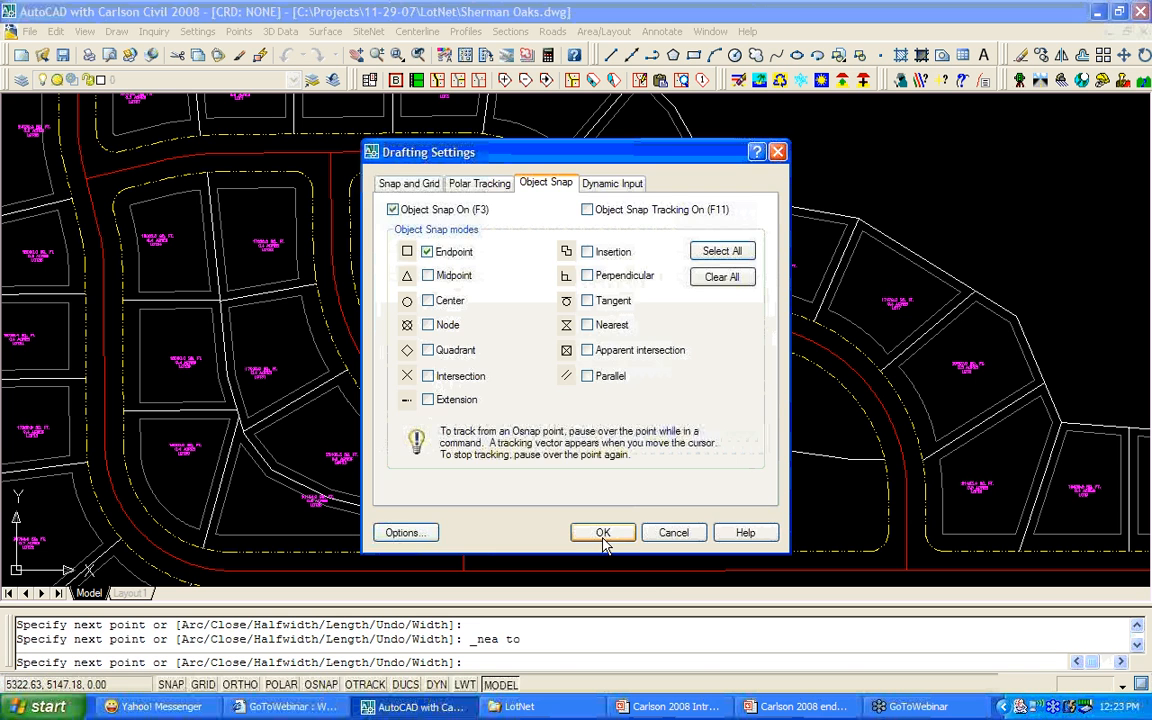
{"action": "left_click", "coordinate": [603, 532]}
{"action": "left_click", "coordinate": [778, 449]}
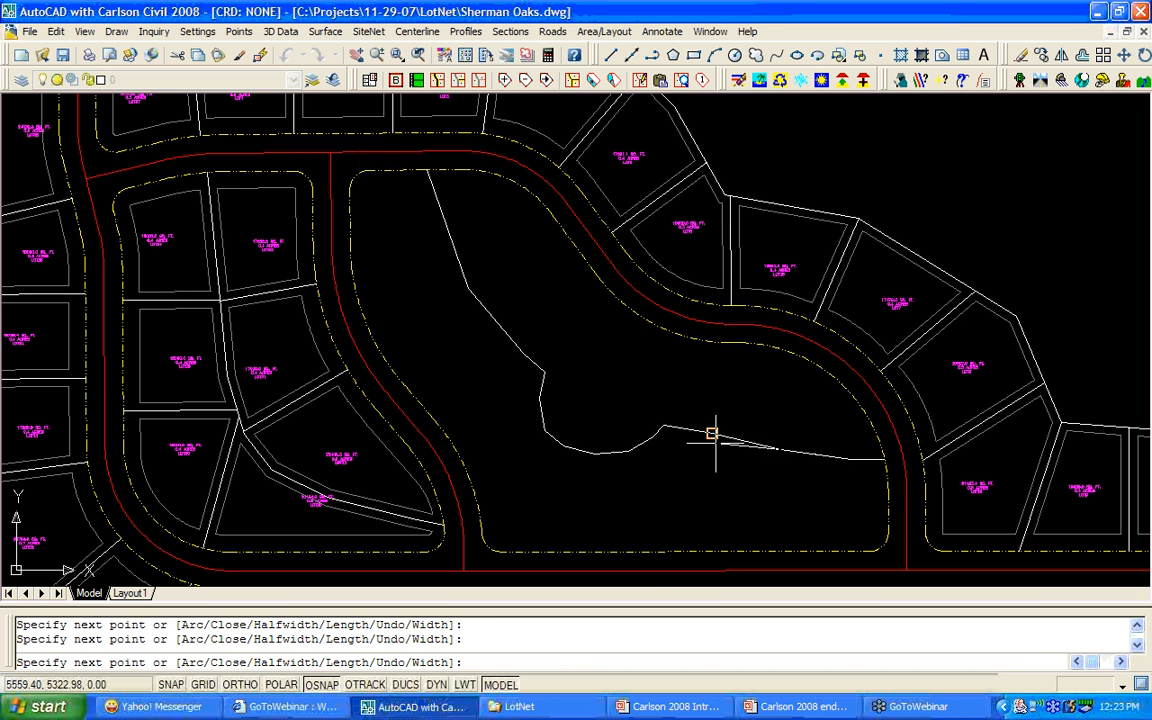
{"action": "left_click", "coordinate": [664, 426]}
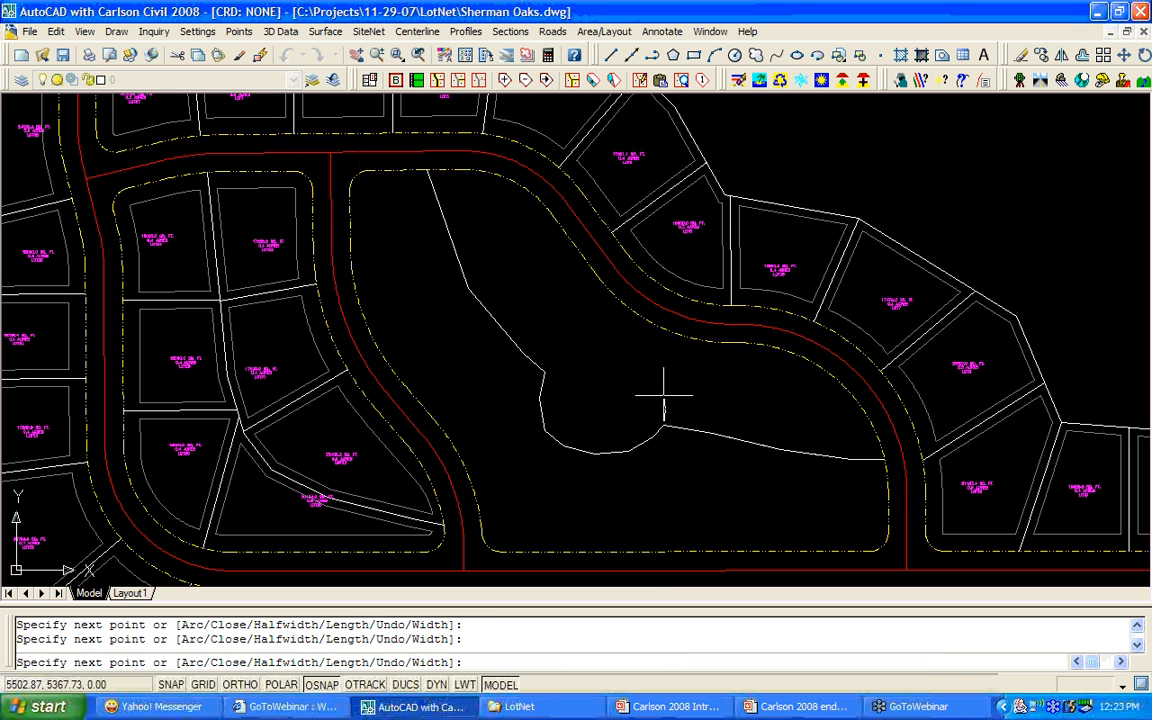
{"action": "left_click", "coordinate": [663, 395]}
{"action": "left_click", "coordinate": [644, 377]}
{"action": "left_click", "coordinate": [619, 361]}
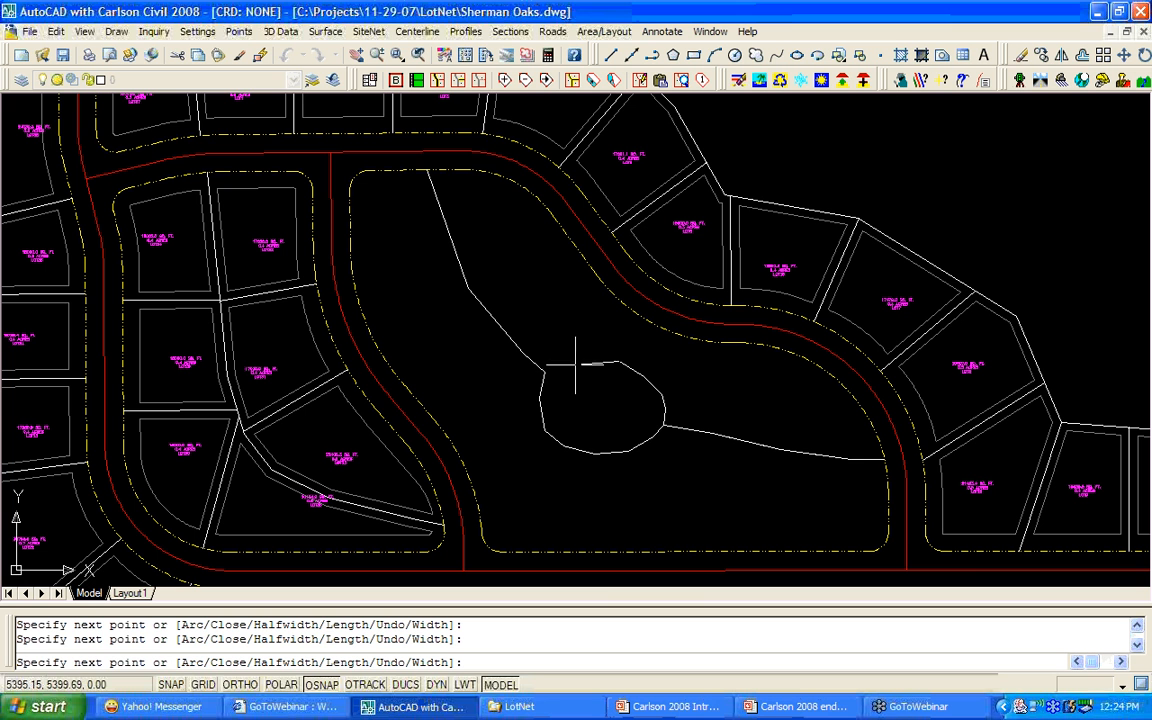
{"action": "left_click", "coordinate": [581, 357]}
{"action": "left_click", "coordinate": [546, 369]}
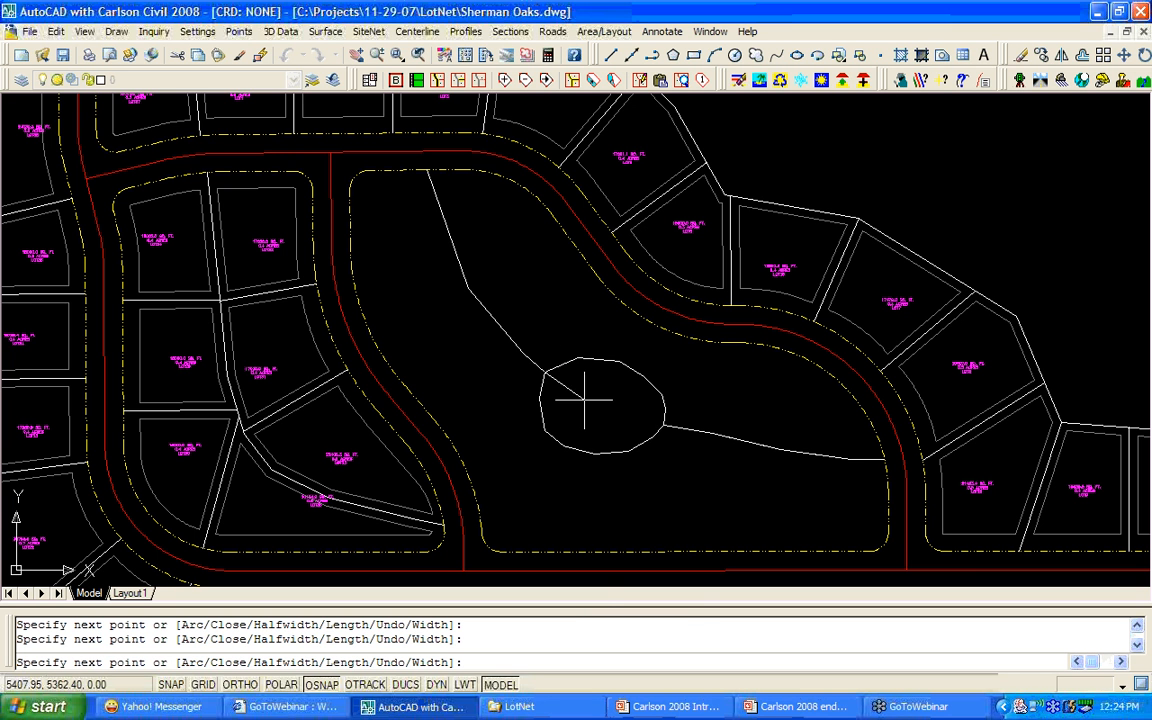
{"action": "right_click", "coordinate": [584, 400]}
{"action": "left_click", "coordinate": [600, 406]}
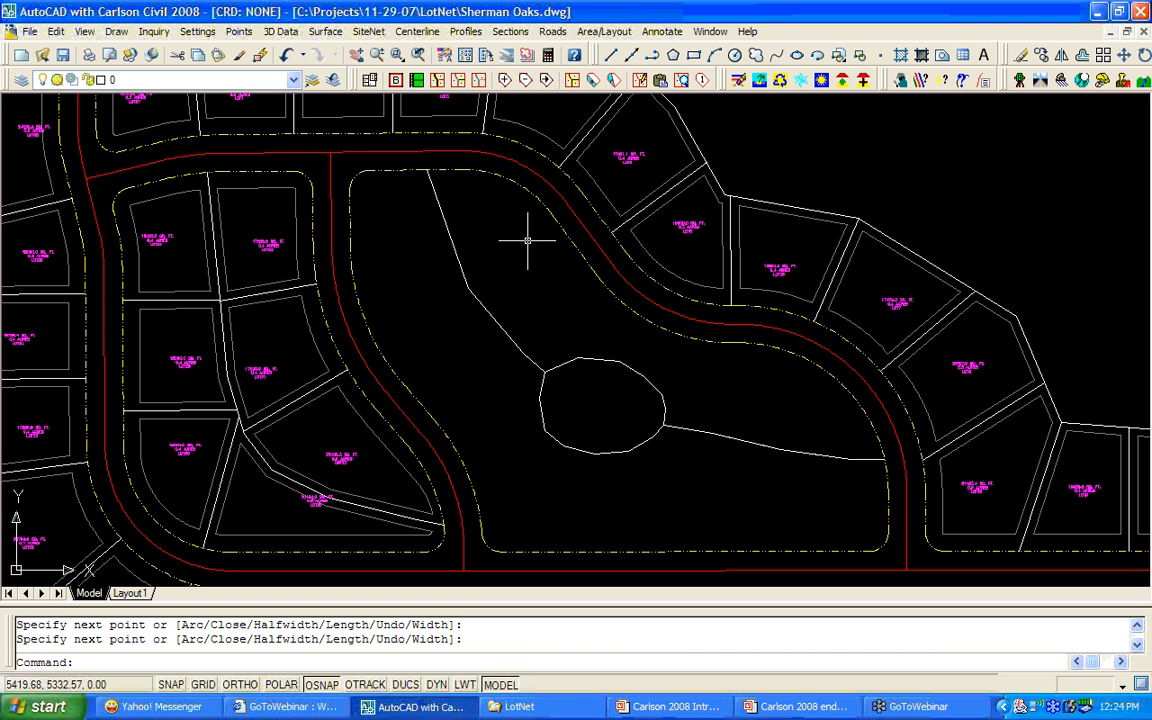
Add the oval-looping polyline as a lot edge, splitting the large block into two labelled lots.
{"action": "left_click", "coordinate": [458, 80]}
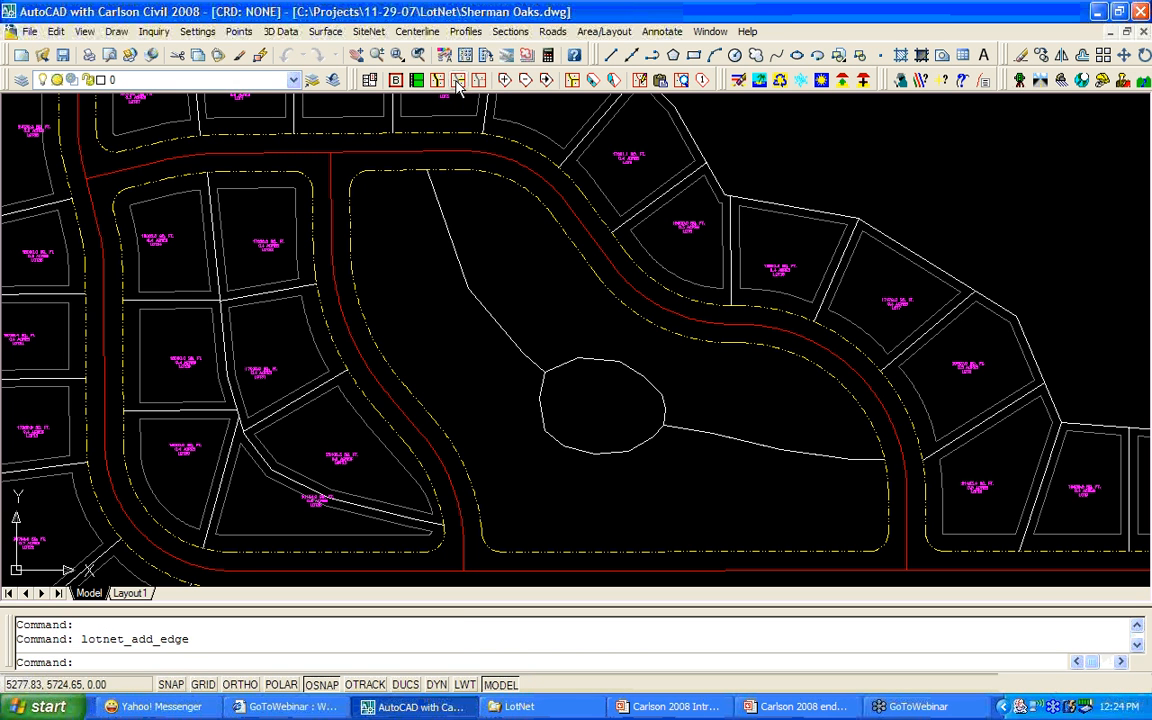
{"action": "left_click", "coordinate": [445, 218]}
{"action": "key", "text": "Return"}
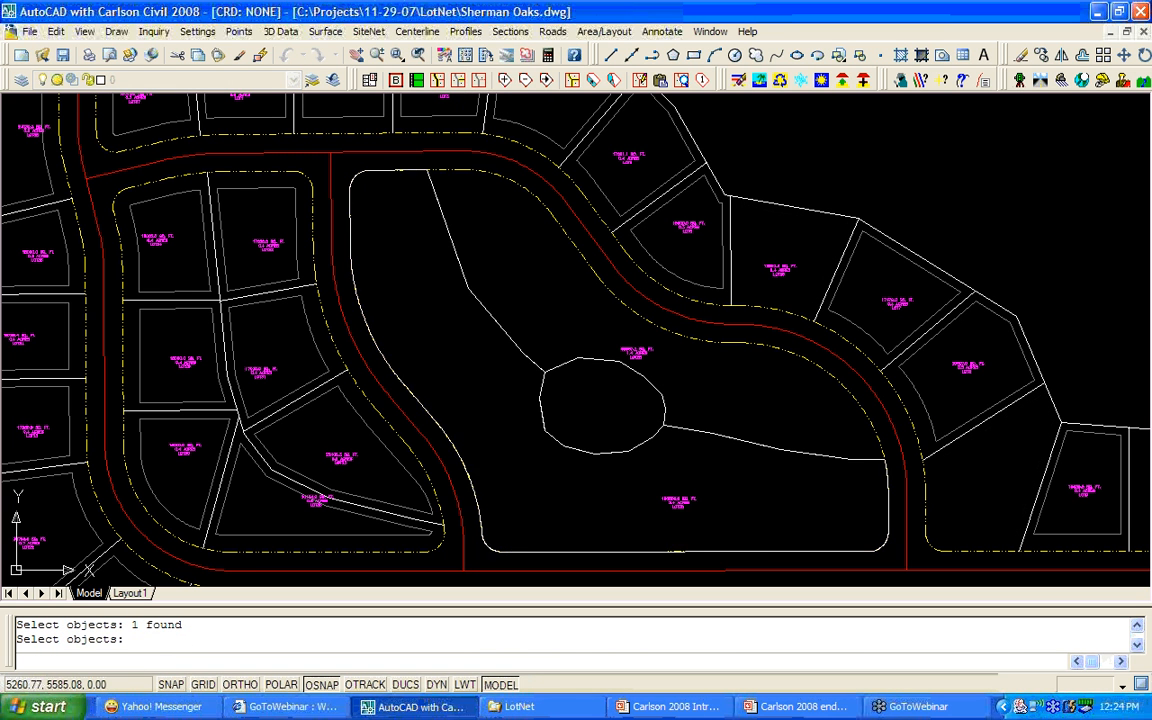
{"action": "key", "text": "Return"}
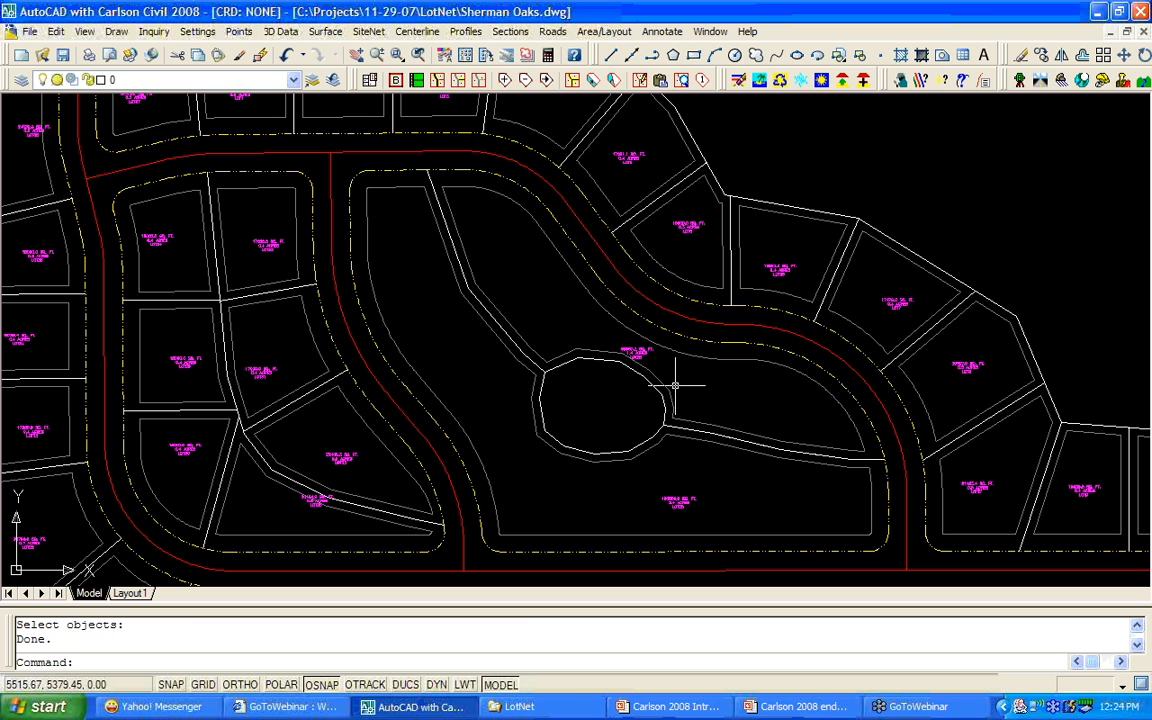
Fill the lower area around the oval with 15000 sq ft lots, starting from its frontage end.
{"action": "left_click", "coordinate": [572, 82]}
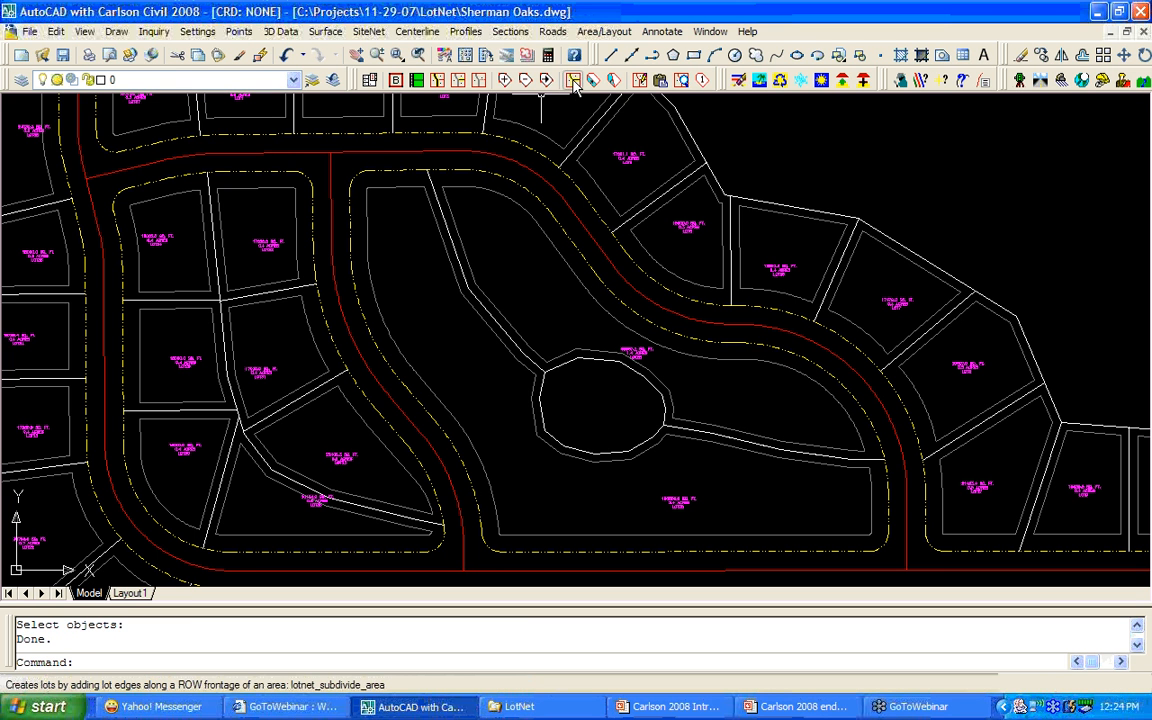
{"action": "left_click", "coordinate": [425, 298]}
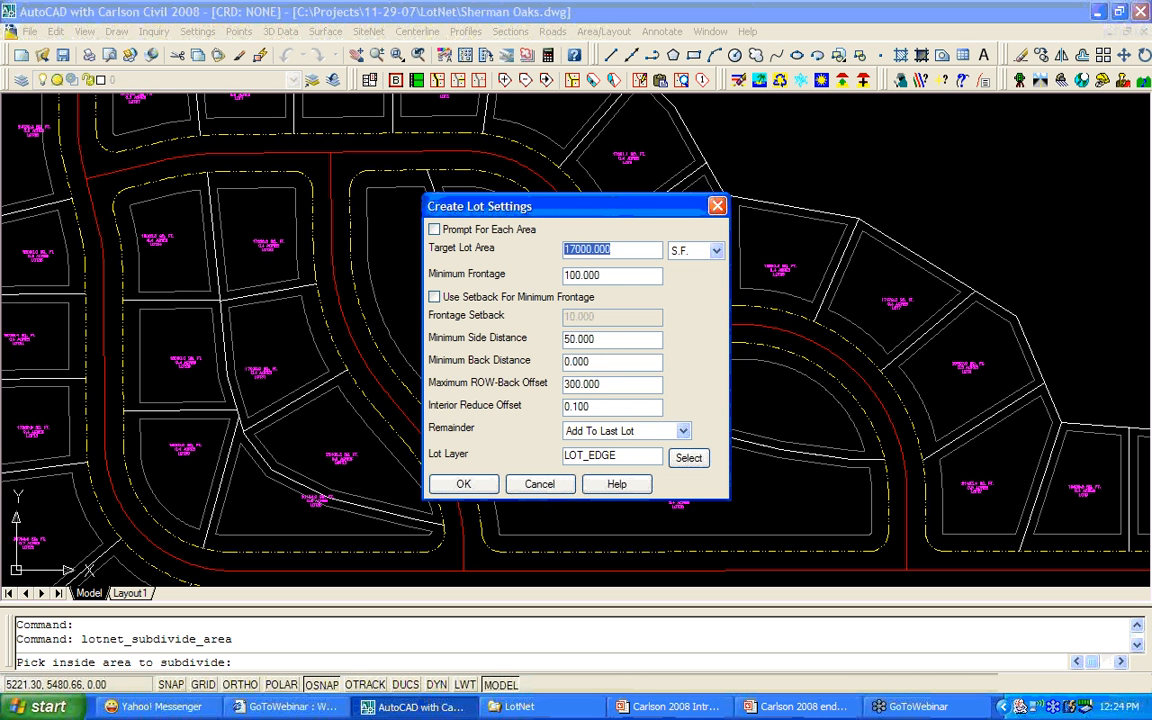
{"action": "type", "text": "15000"}
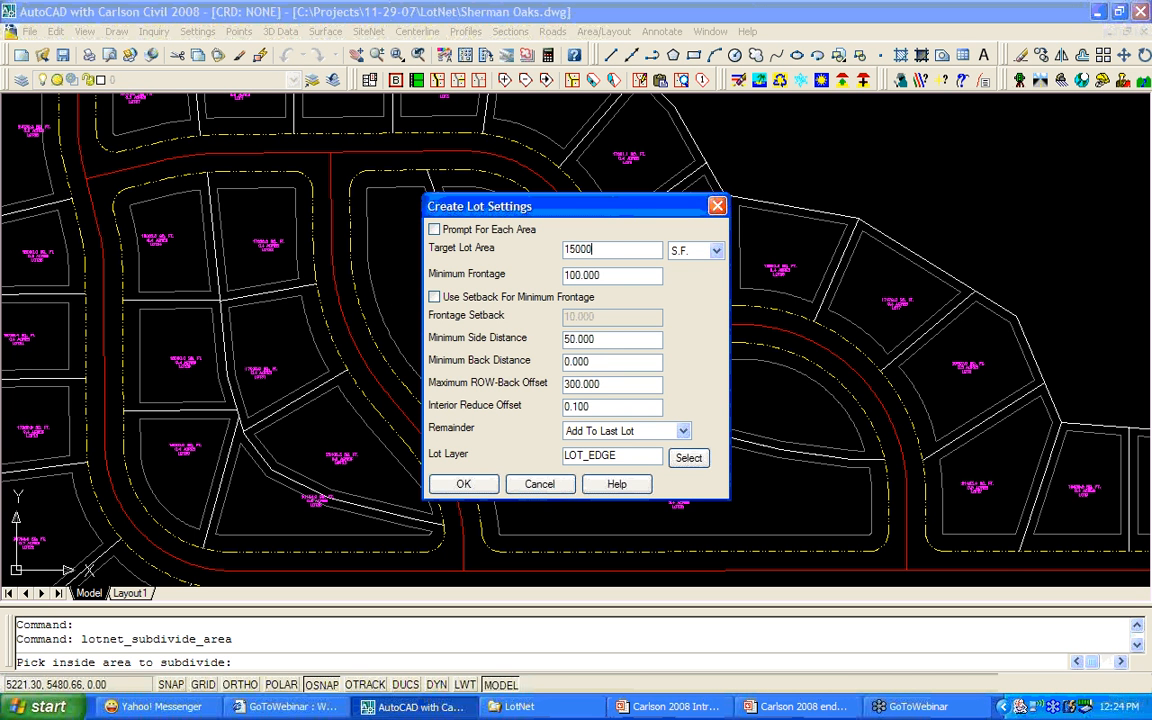
{"action": "left_click", "coordinate": [463, 484]}
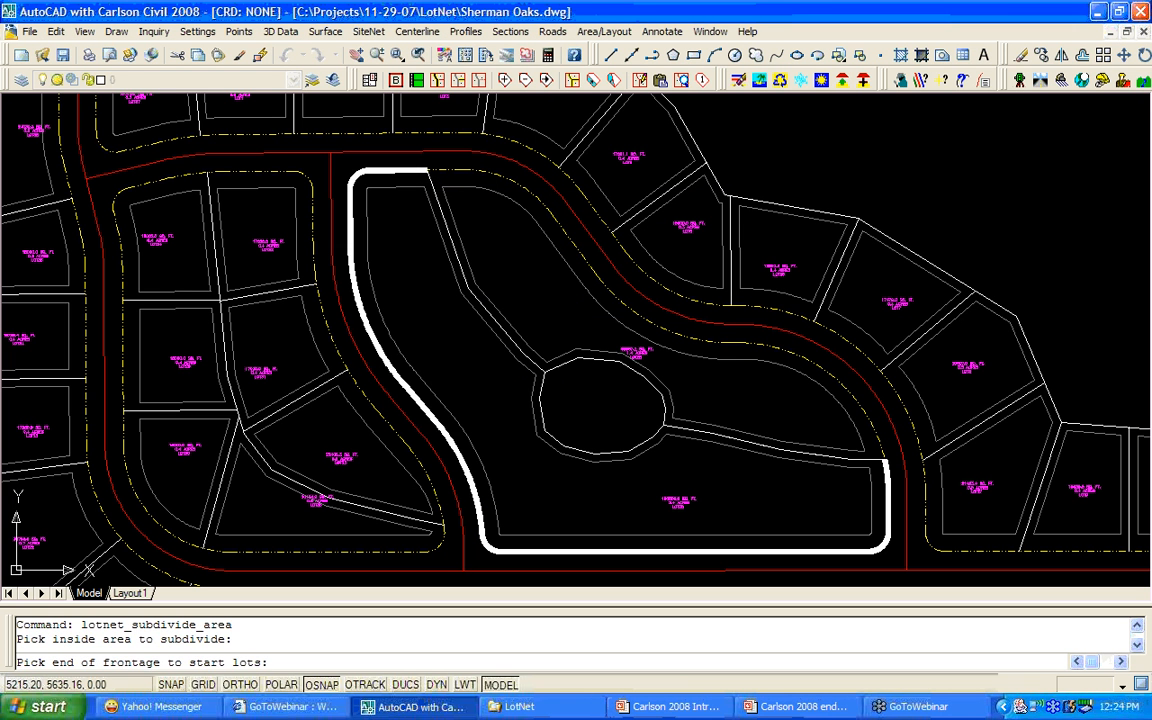
{"action": "left_click", "coordinate": [395, 172]}
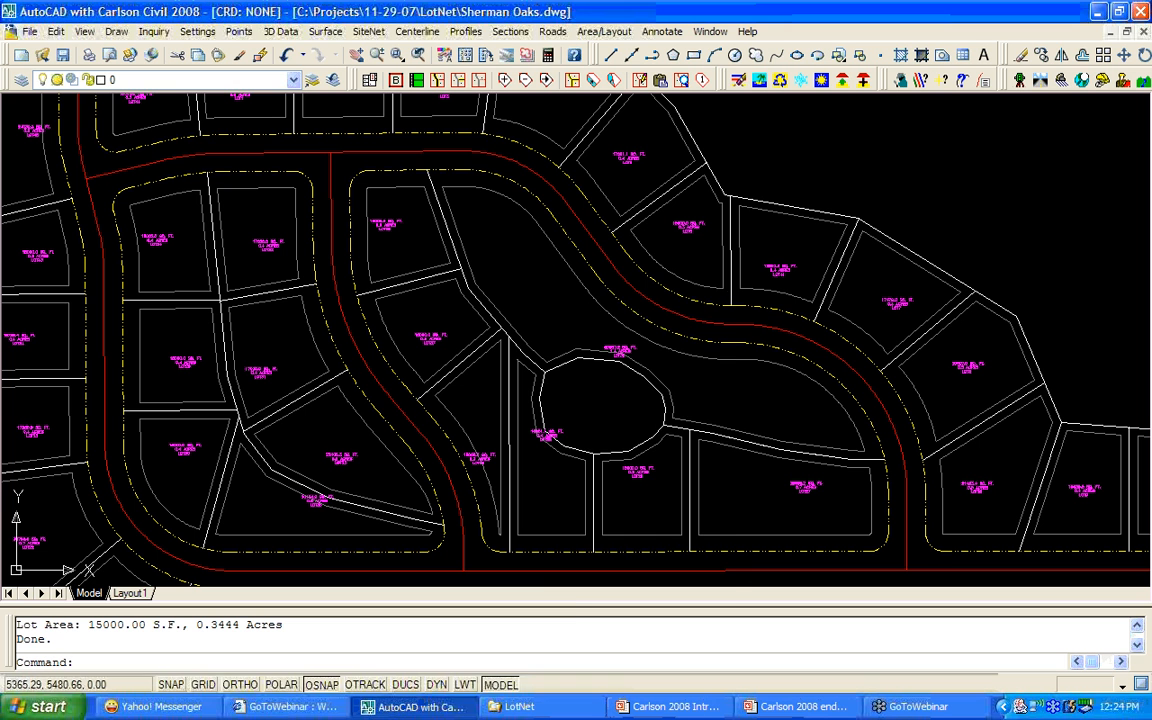
{"action": "right_click", "coordinate": [548, 302]}
{"action": "left_click", "coordinate": [621, 313]}
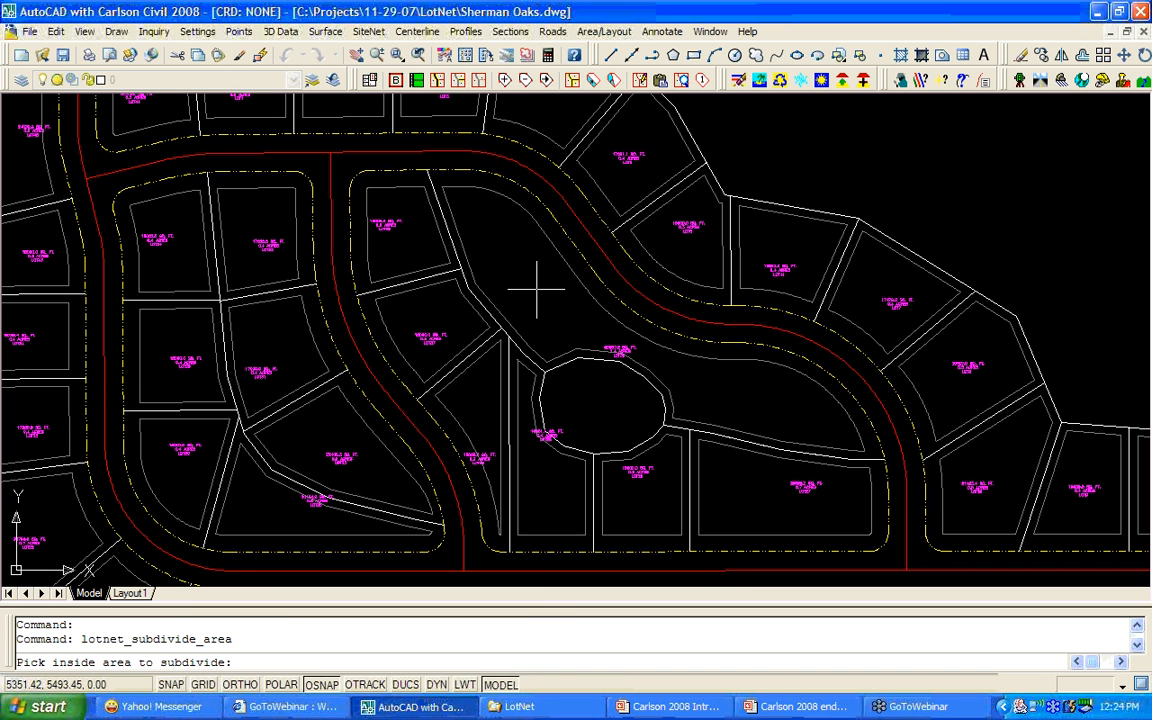
Fill the upper area beside the oval with 20000 sq ft lots, starting from its frontage end.
{"action": "left_click", "coordinate": [537, 289]}
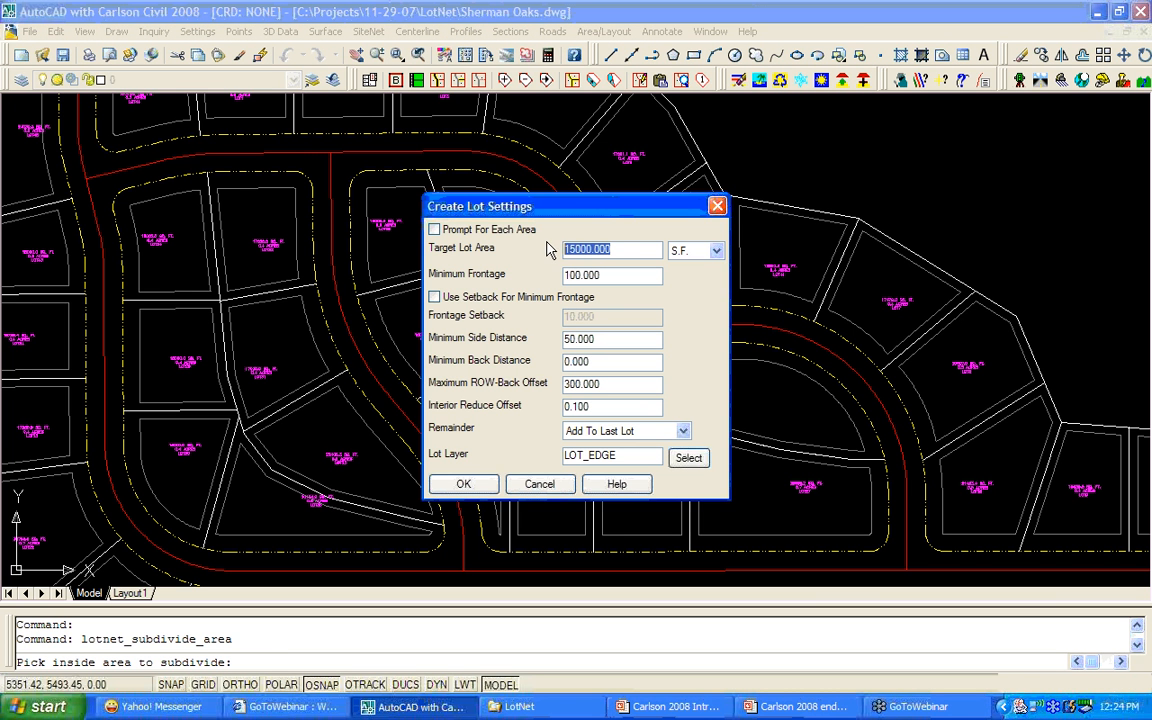
{"action": "type", "text": "20000"}
{"action": "left_click", "coordinate": [463, 483]}
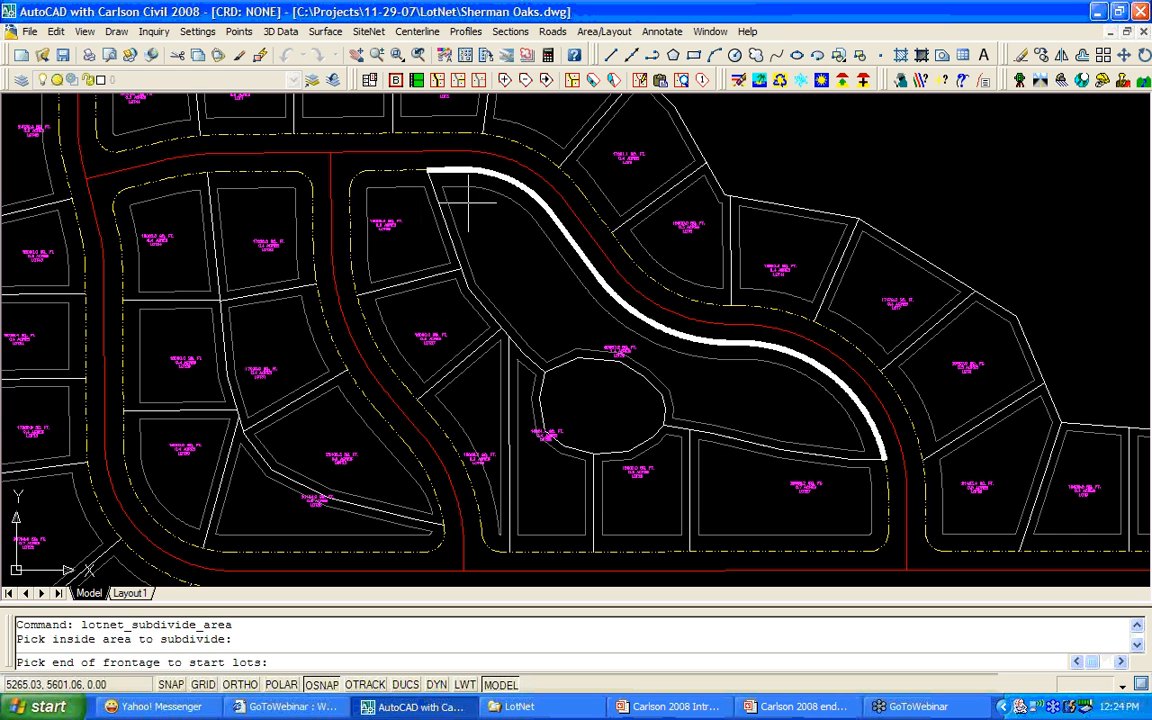
{"action": "left_click", "coordinate": [430, 170]}
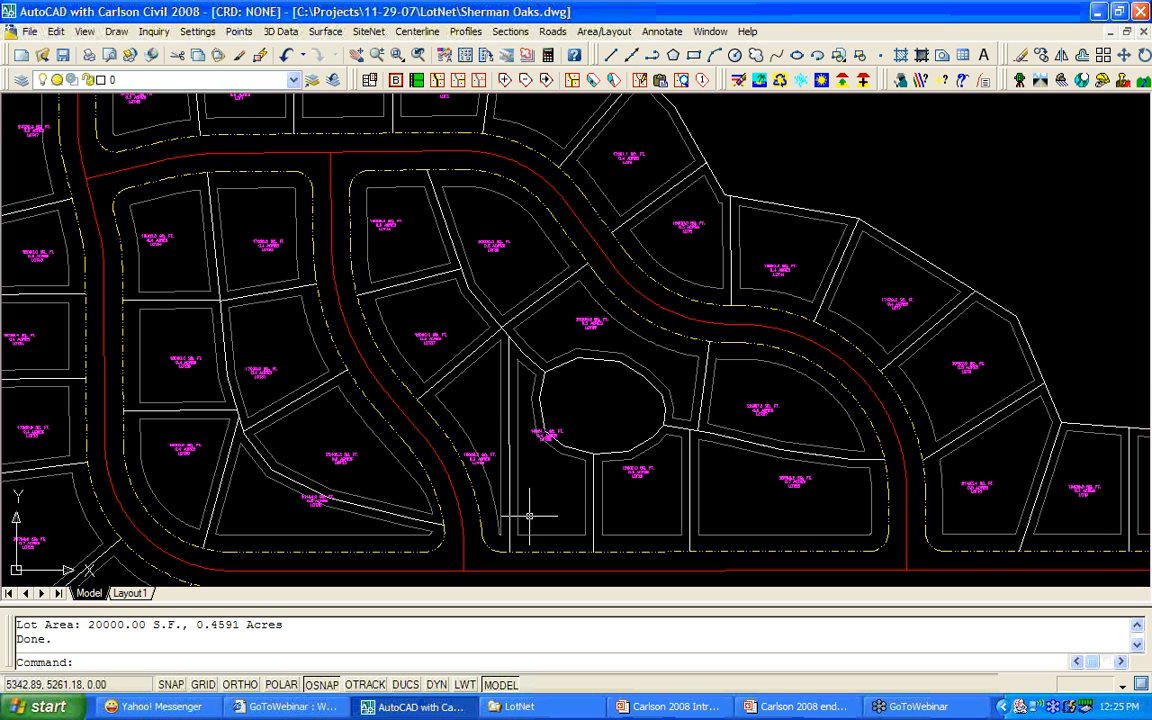
{"action": "scroll", "coordinate": [528, 512], "scroll_direction": "up", "scroll_amount": 3}
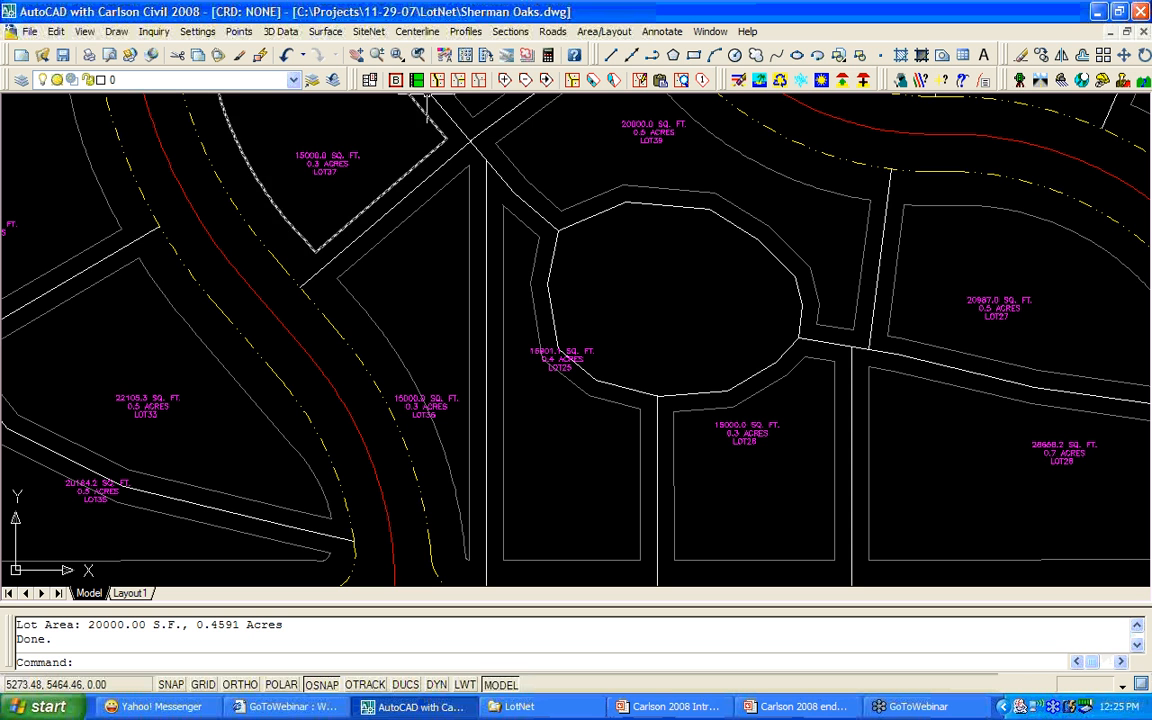
{"action": "left_click", "coordinate": [478, 86]}
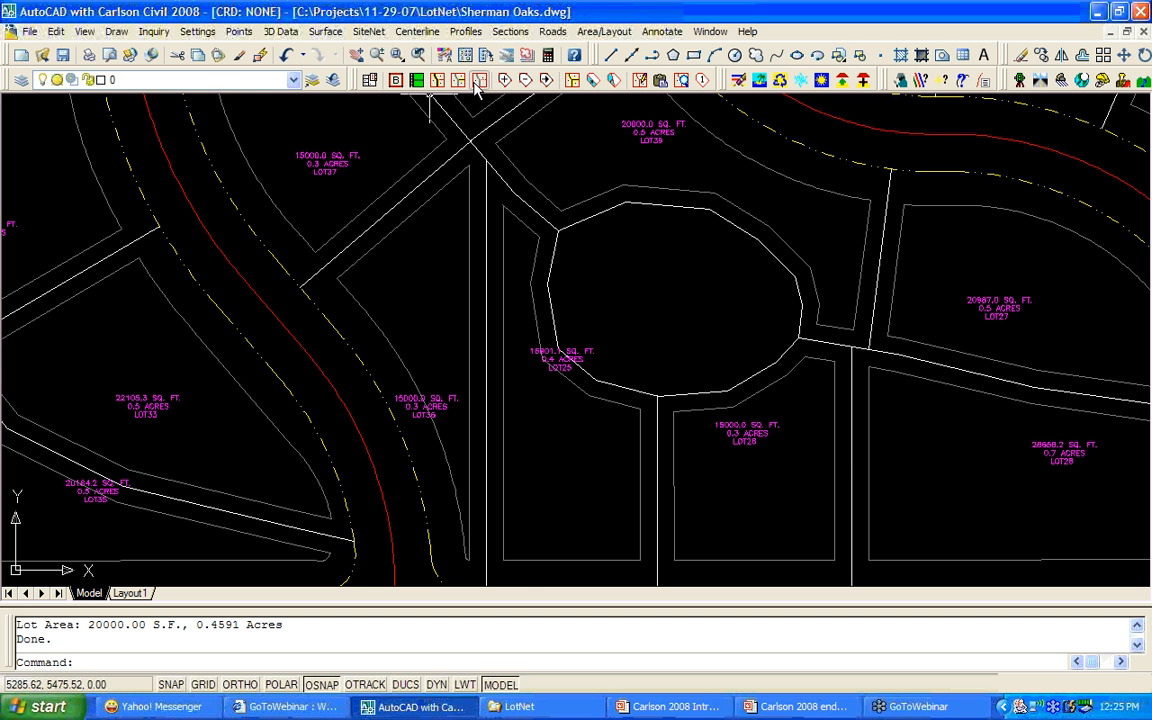
{"action": "left_click", "coordinate": [488, 321]}
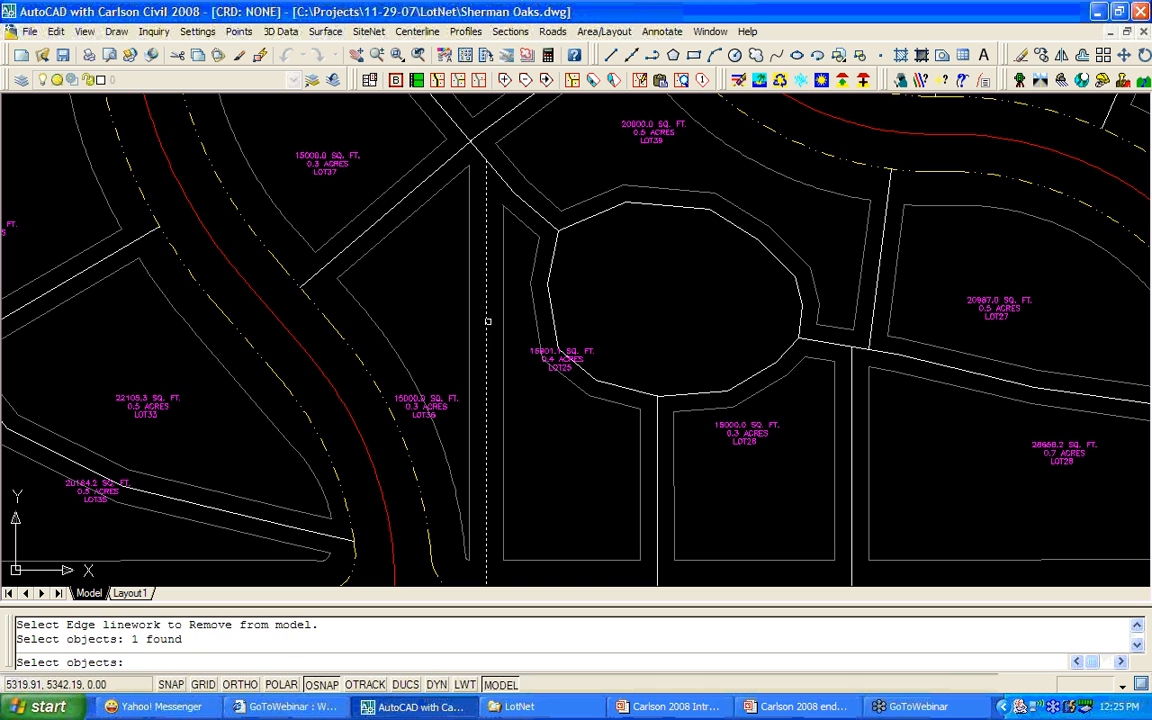
{"action": "key", "text": "Return"}
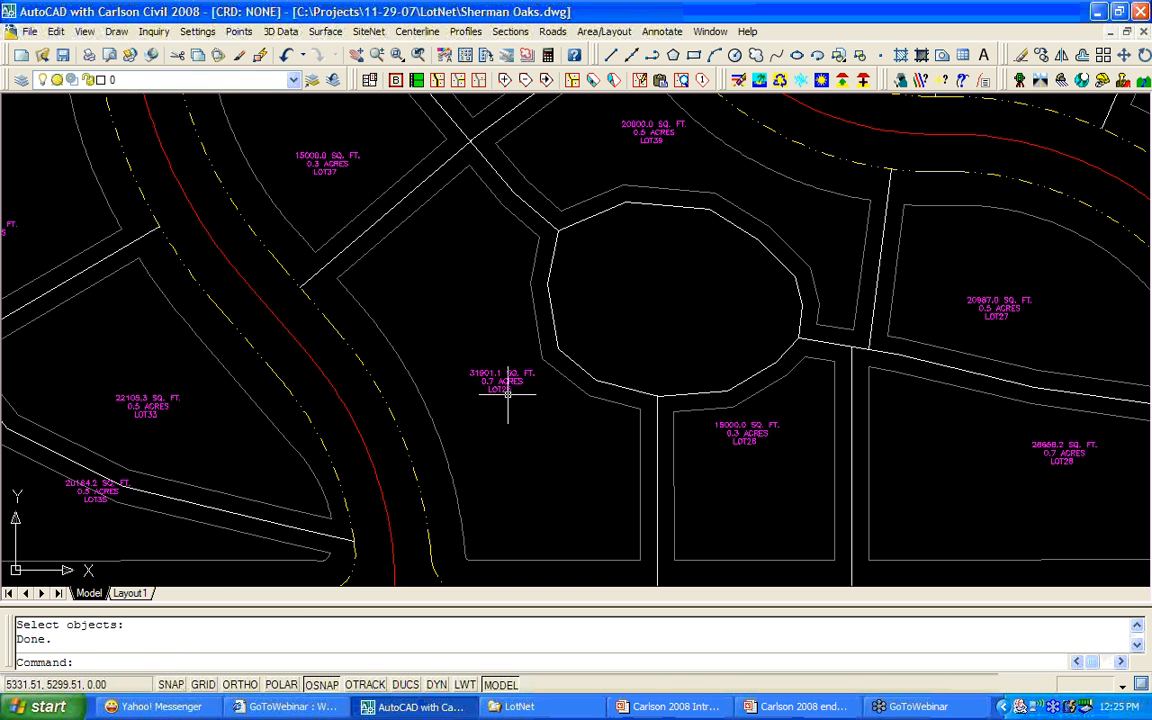
{"action": "scroll", "coordinate": [511, 407], "scroll_direction": "up", "scroll_amount": 2}
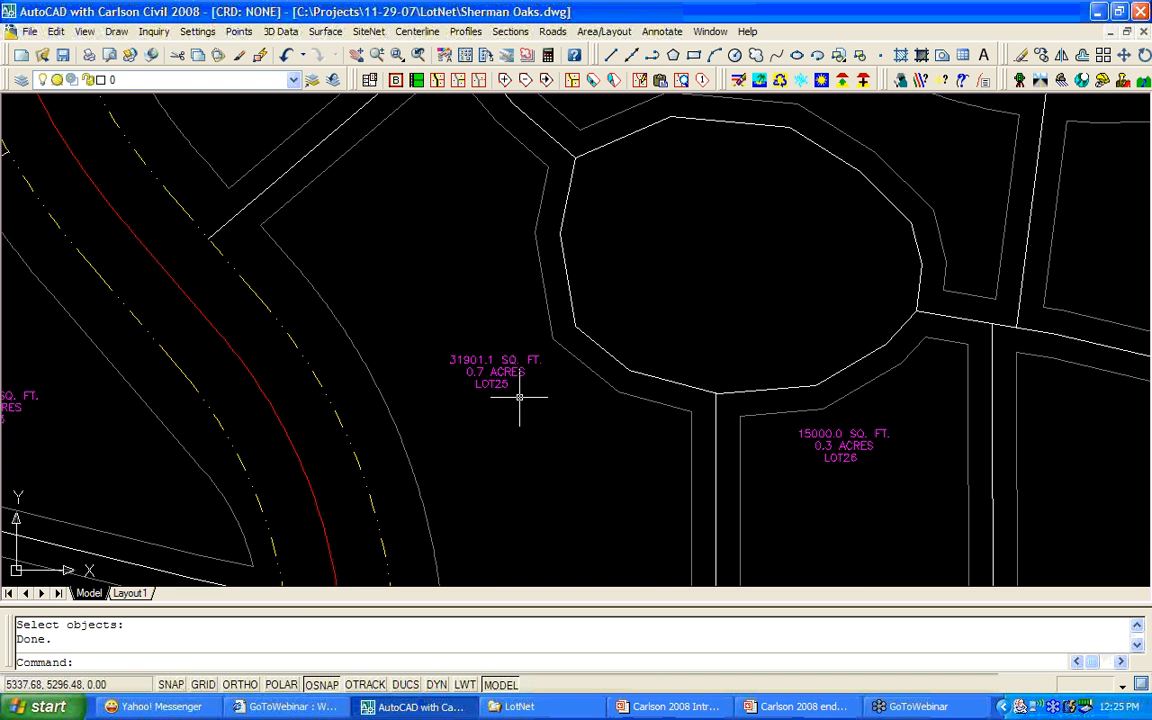
{"action": "scroll", "coordinate": [520, 390], "scroll_direction": "down", "scroll_amount": 2}
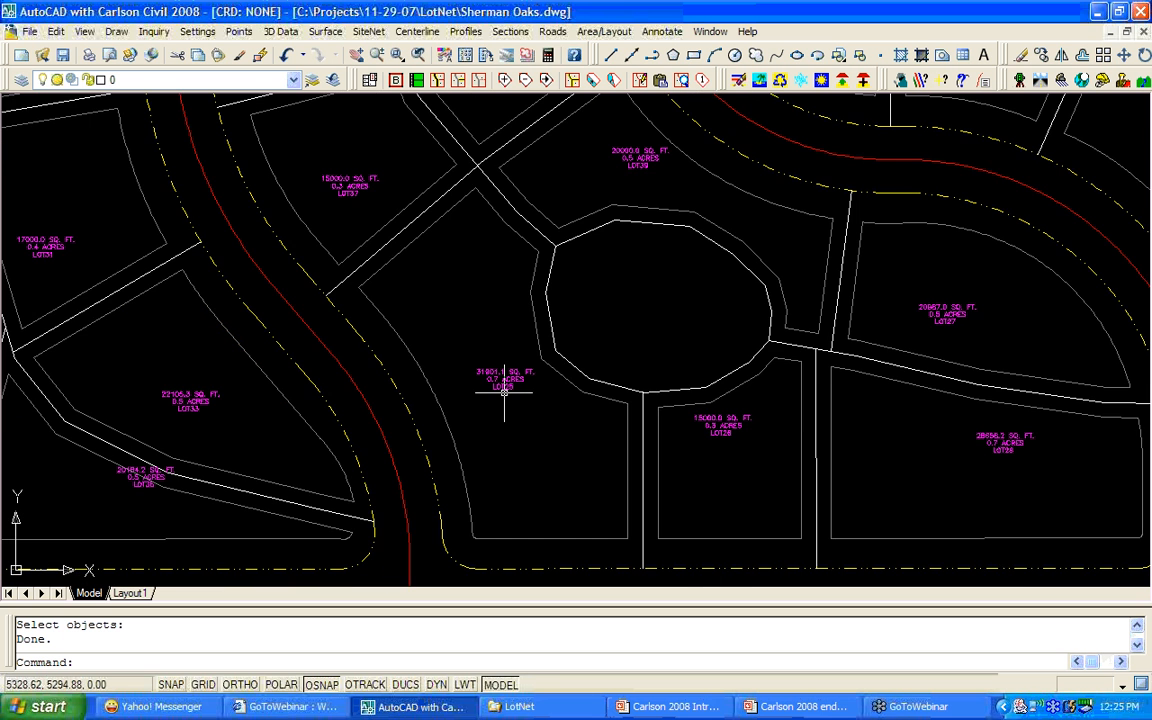
{"action": "scroll", "coordinate": [504, 392], "scroll_direction": "up", "scroll_amount": 1}
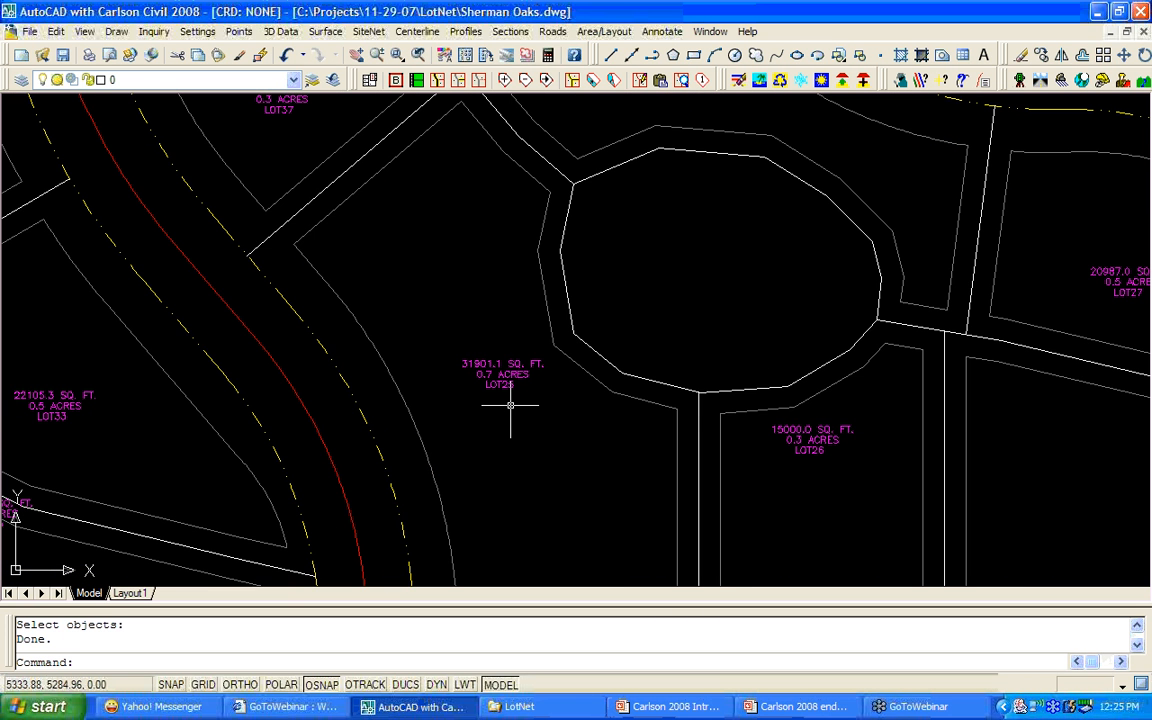
{"action": "scroll", "coordinate": [510, 405], "scroll_direction": "down", "scroll_amount": 2}
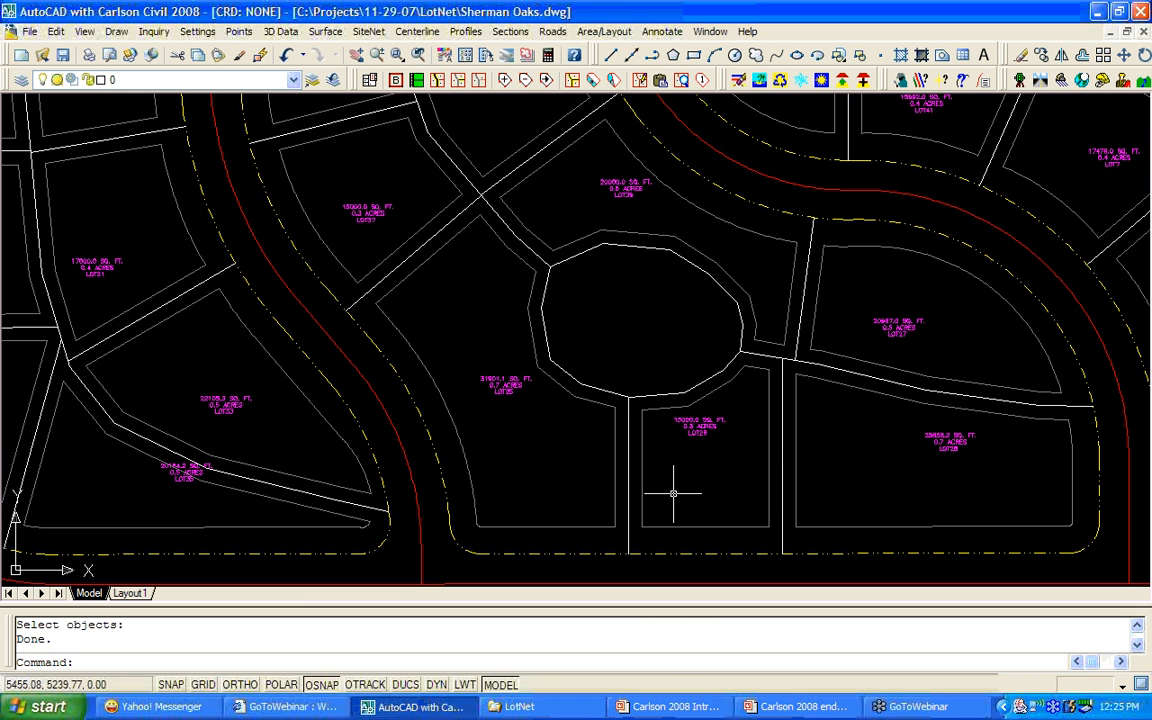
Move the bottom end of the LOT25/LOT26 line left onto the road edge.
{"action": "left_click", "coordinate": [503, 80]}
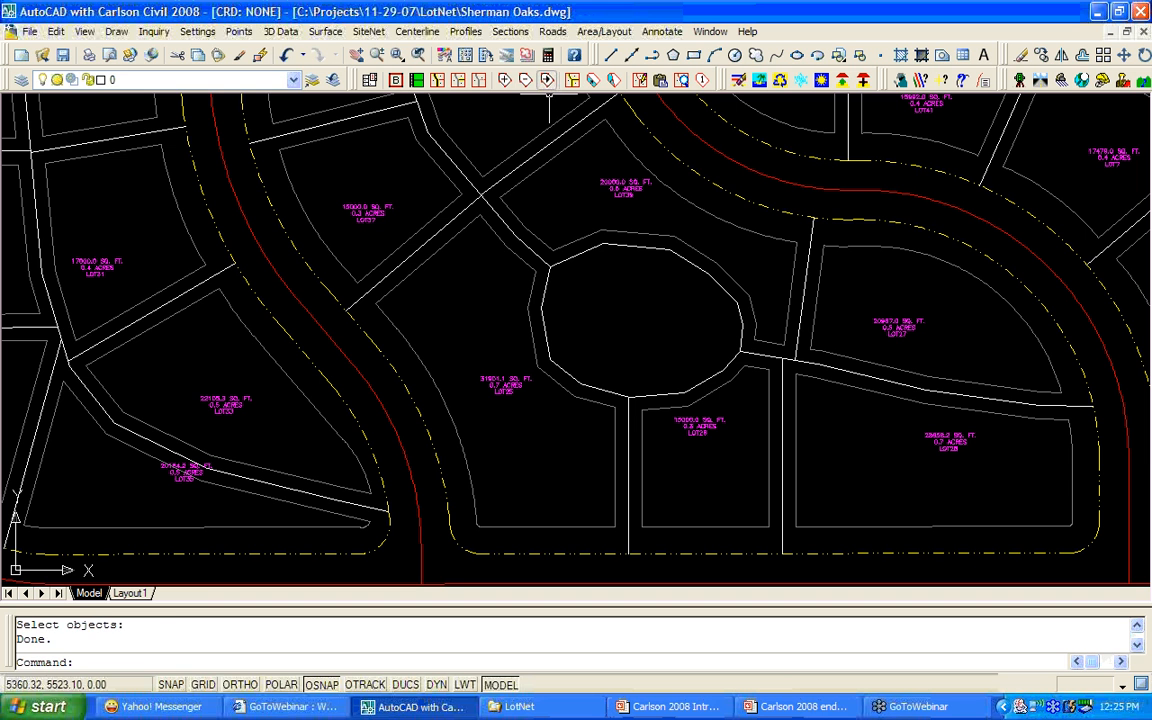
{"action": "left_click", "coordinate": [630, 548]}
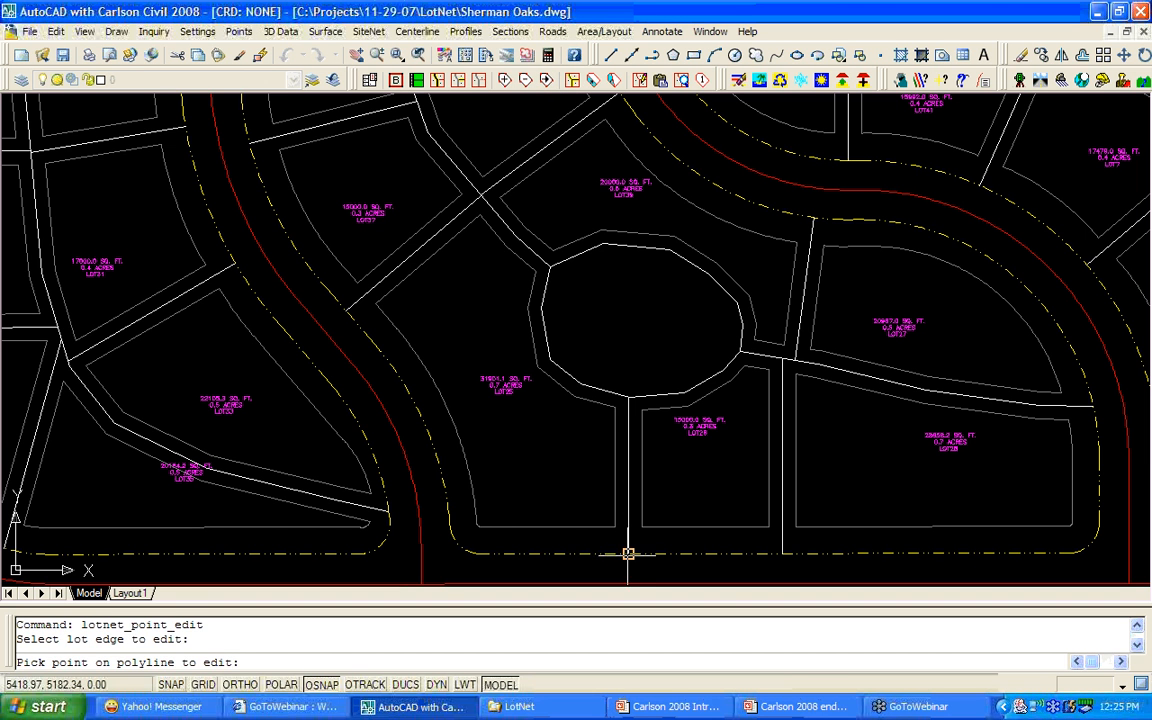
{"action": "left_click", "coordinate": [629, 549]}
{"action": "left_click", "coordinate": [481, 551]}
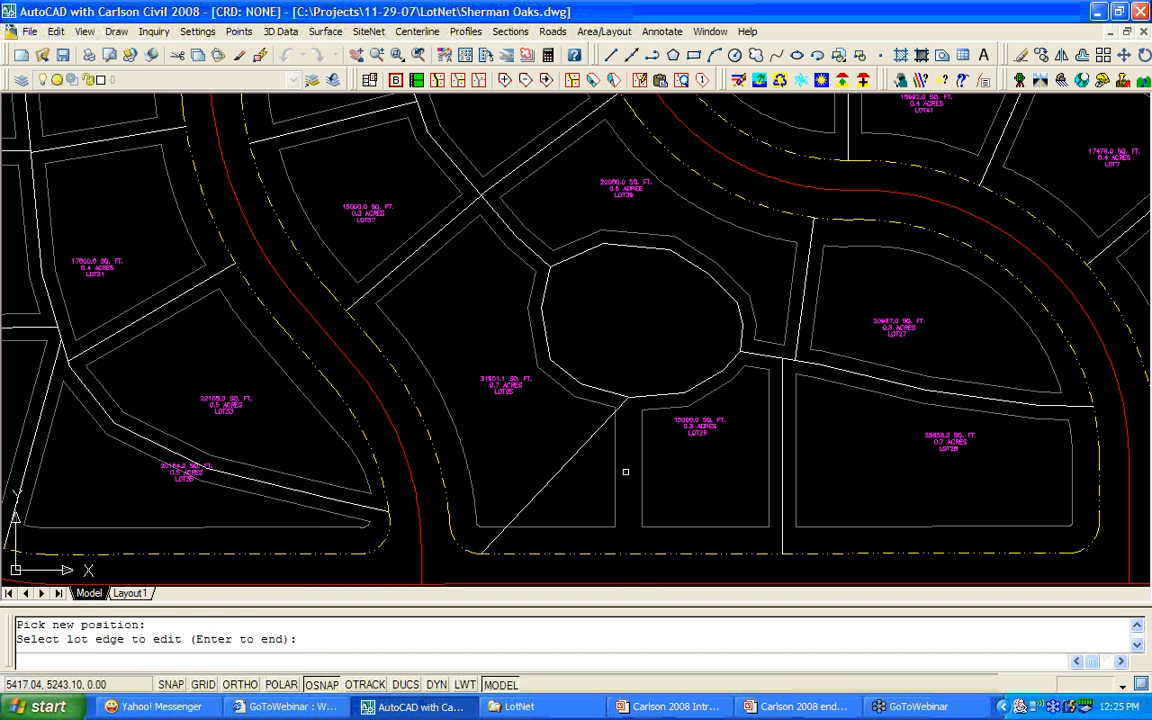
{"action": "key", "text": "Return"}
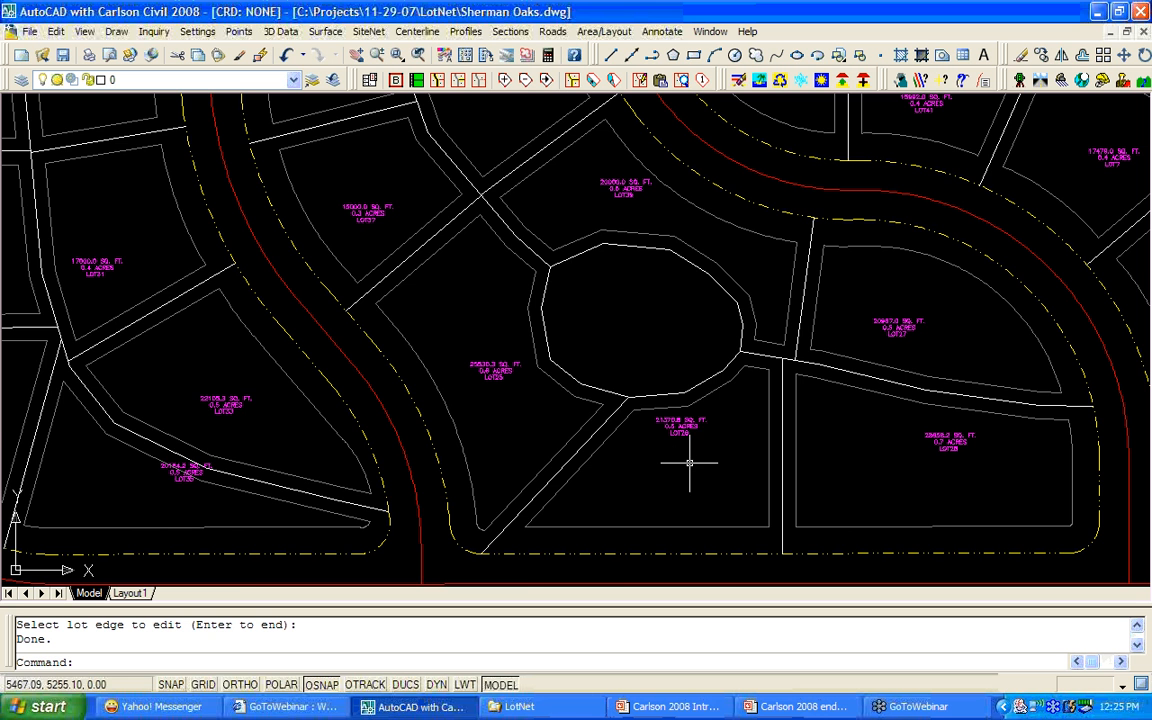
Save the Sherman Oaks drawing and recentre the view on LOT15 through LOT18.
{"action": "scroll", "coordinate": [685, 464], "scroll_direction": "down", "scroll_amount": 3}
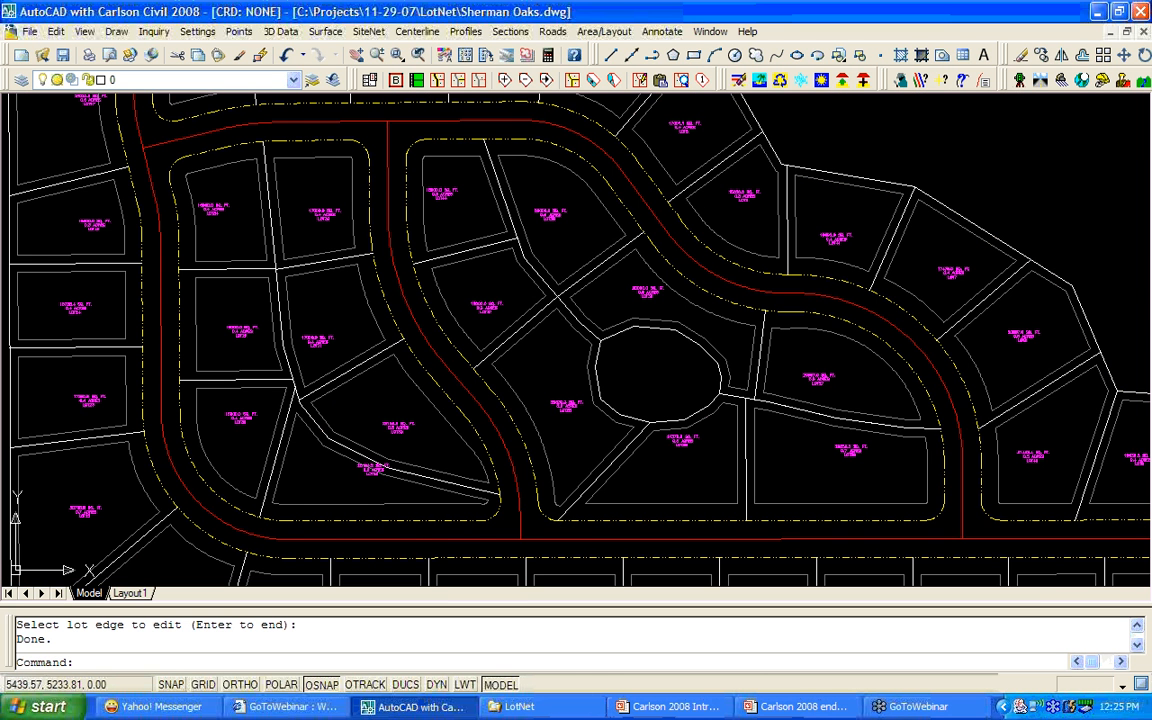
{"action": "middle_click_drag", "start_coordinate": [664, 467], "coordinate": [589, 317]}
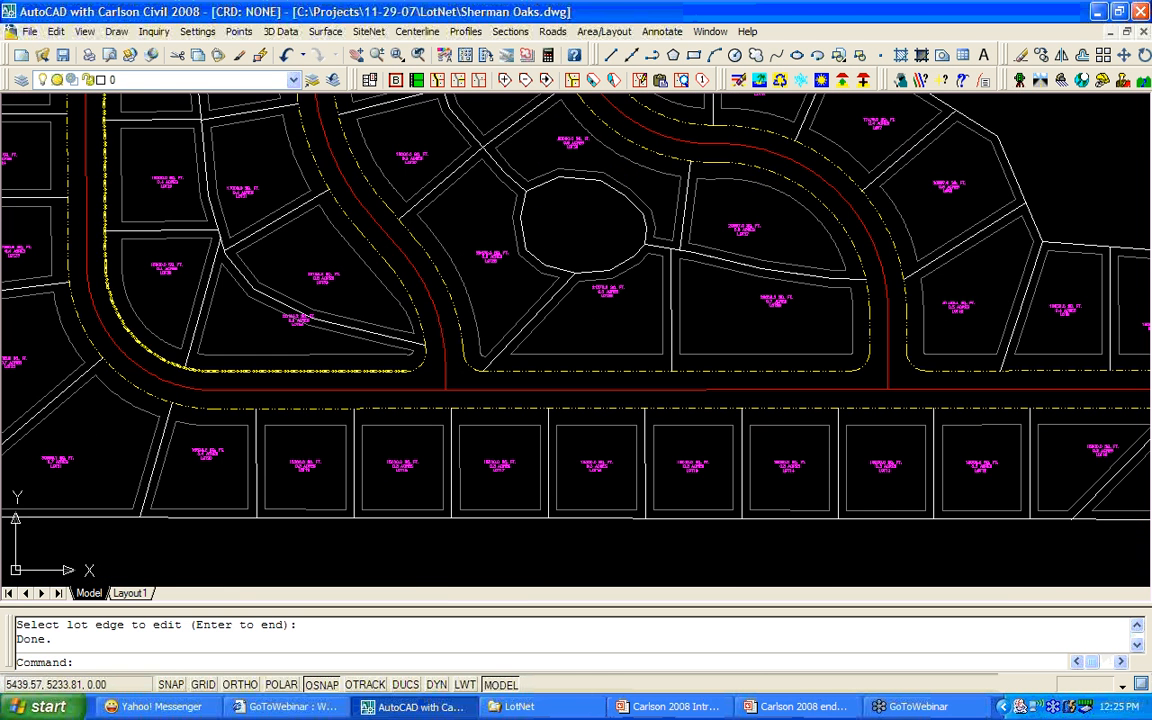
{"action": "left_click", "coordinate": [63, 55]}
{"action": "scroll", "coordinate": [509, 488], "scroll_direction": "up", "scroll_amount": 3}
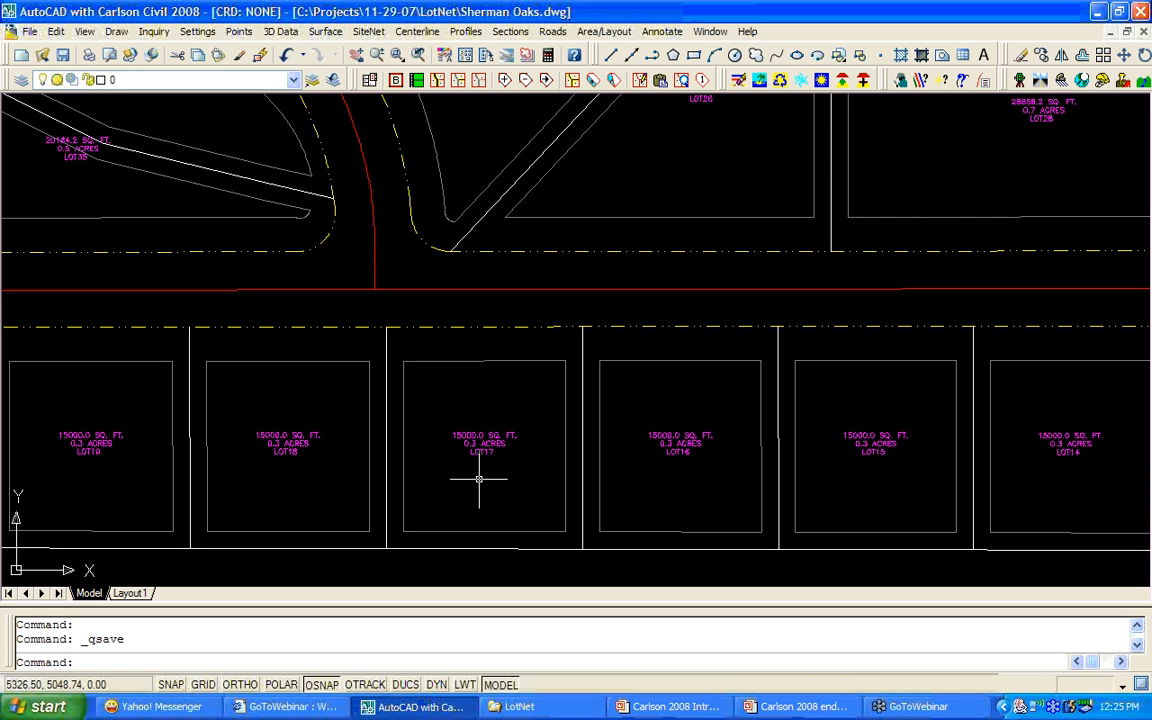
{"action": "scroll", "coordinate": [479, 480], "scroll_direction": "up", "scroll_amount": 2}
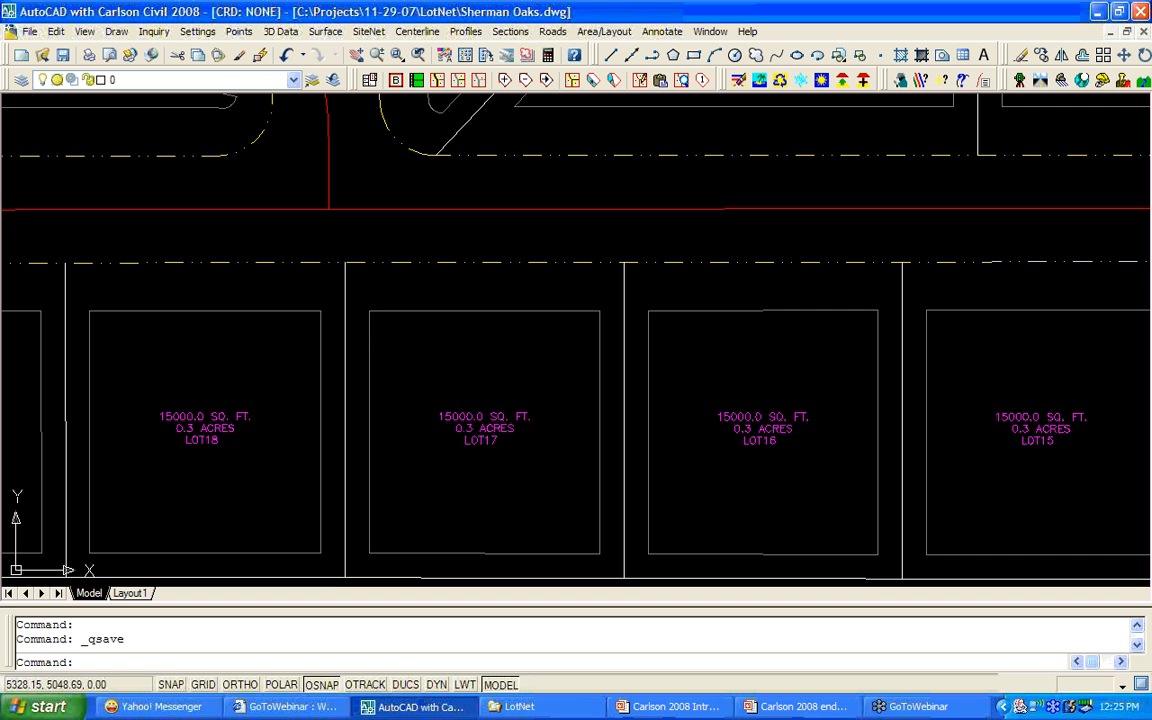
{"action": "middle_click_drag", "start_coordinate": [476, 479], "coordinate": [489, 483]}
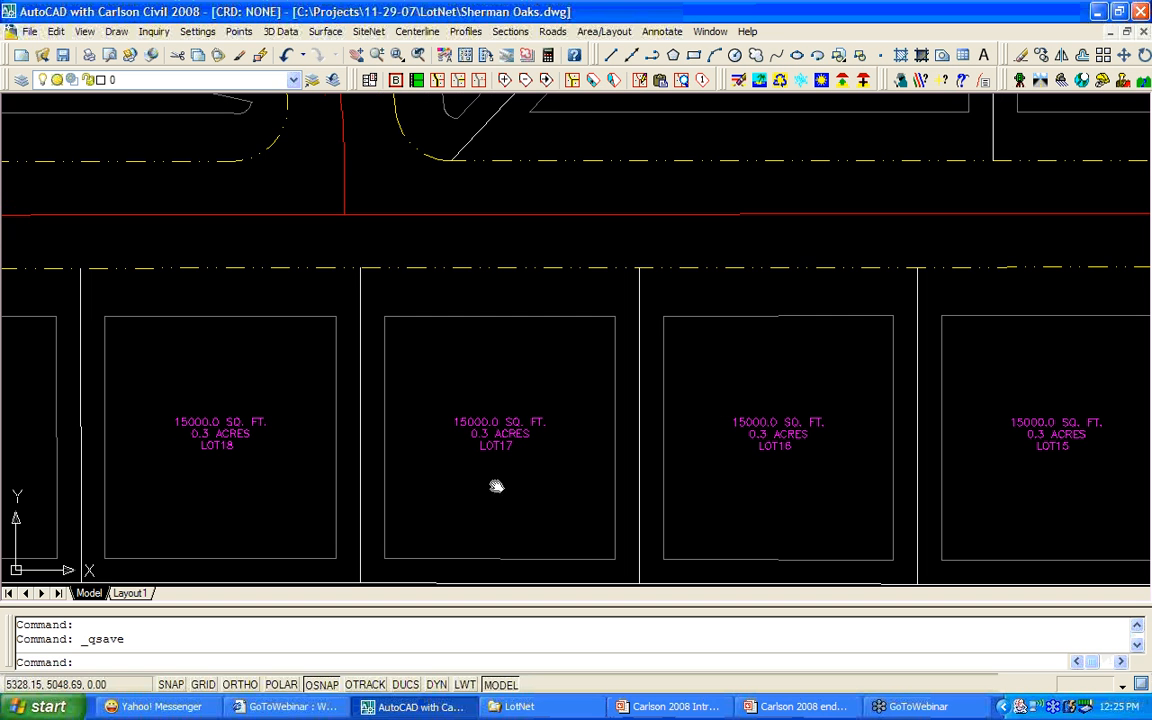
{"action": "left_click", "coordinate": [660, 84]}
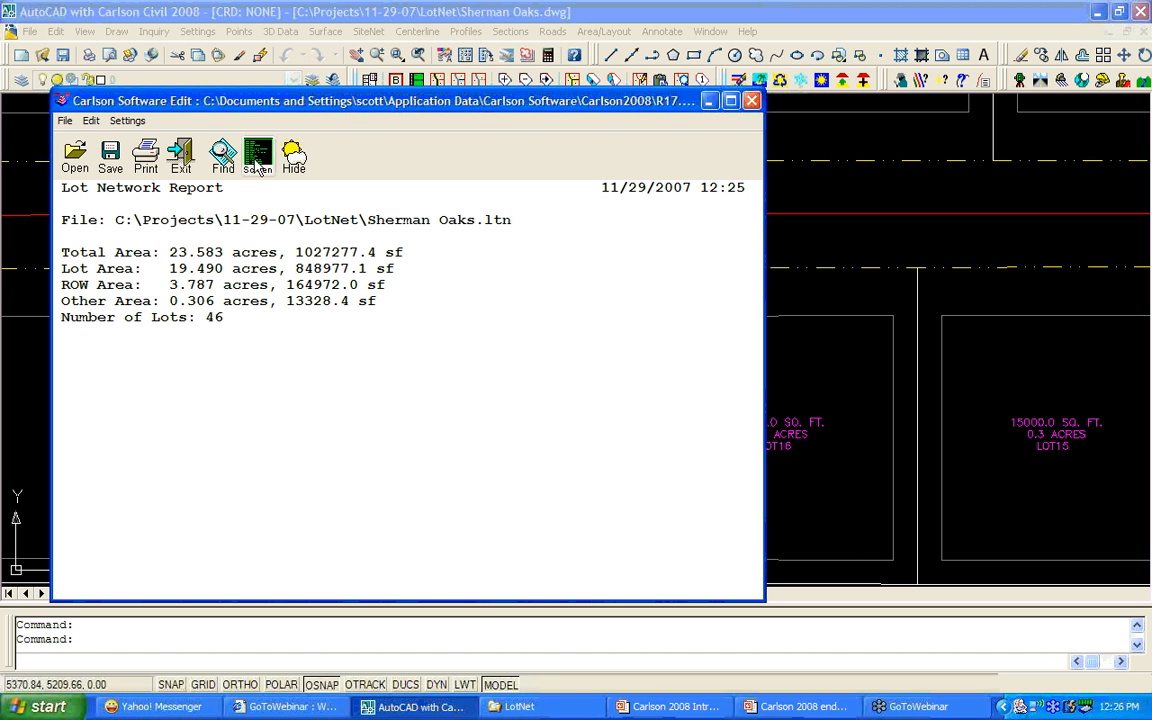
{"action": "left_click", "coordinate": [182, 158]}
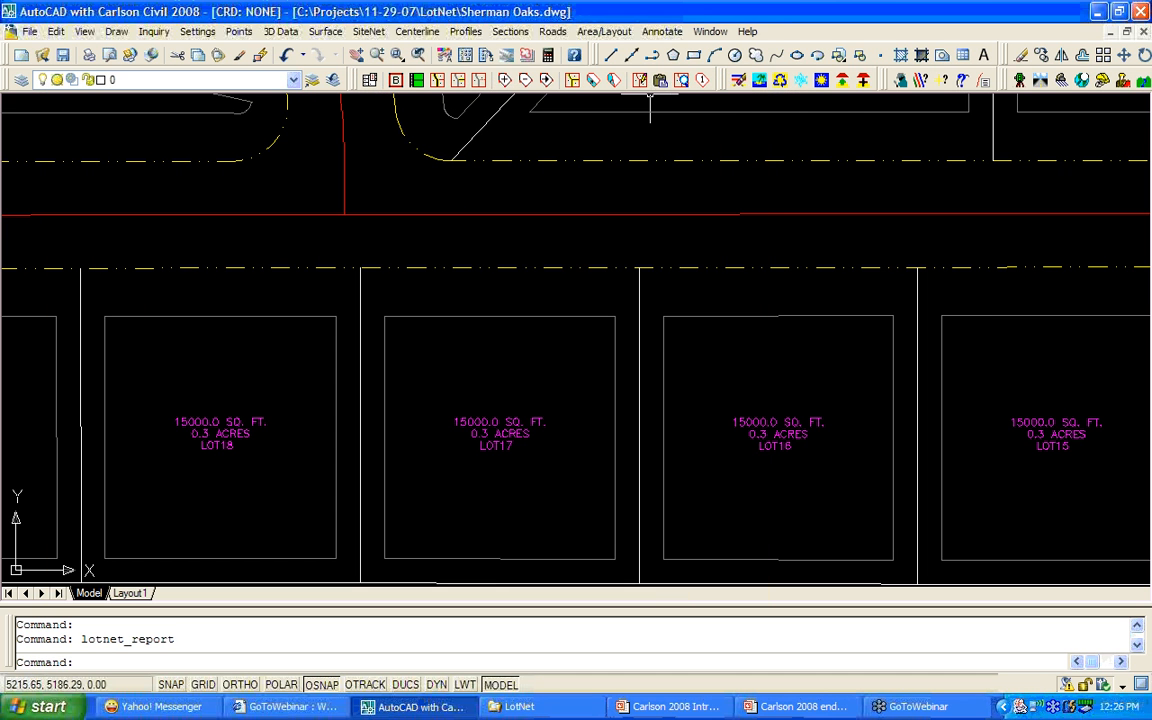
{"action": "left_click", "coordinate": [683, 84]}
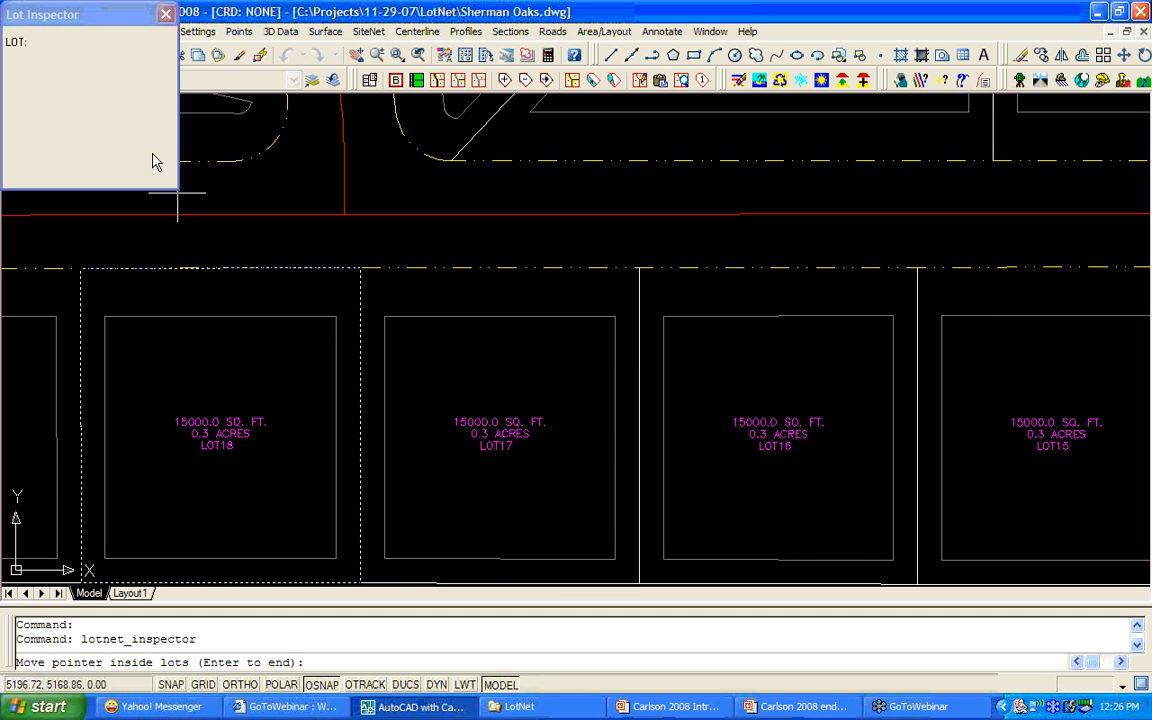
{"action": "mouse_move", "coordinate": [455, 350]}
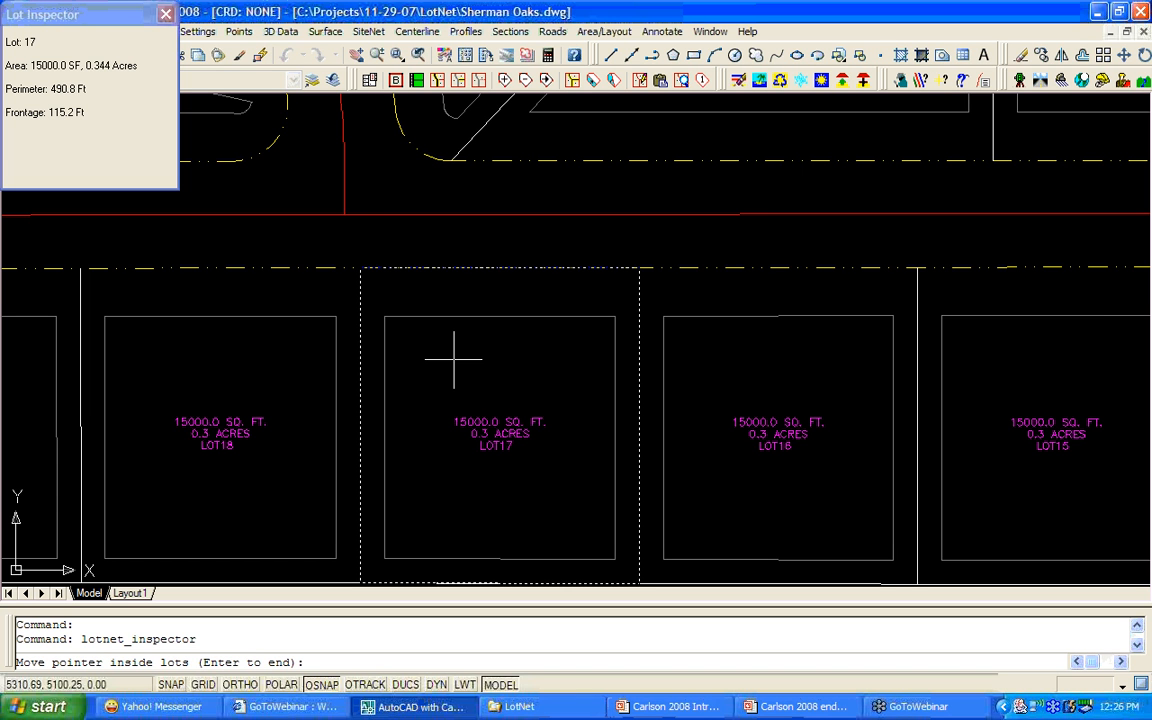
{"action": "mouse_move", "coordinate": [297, 354]}
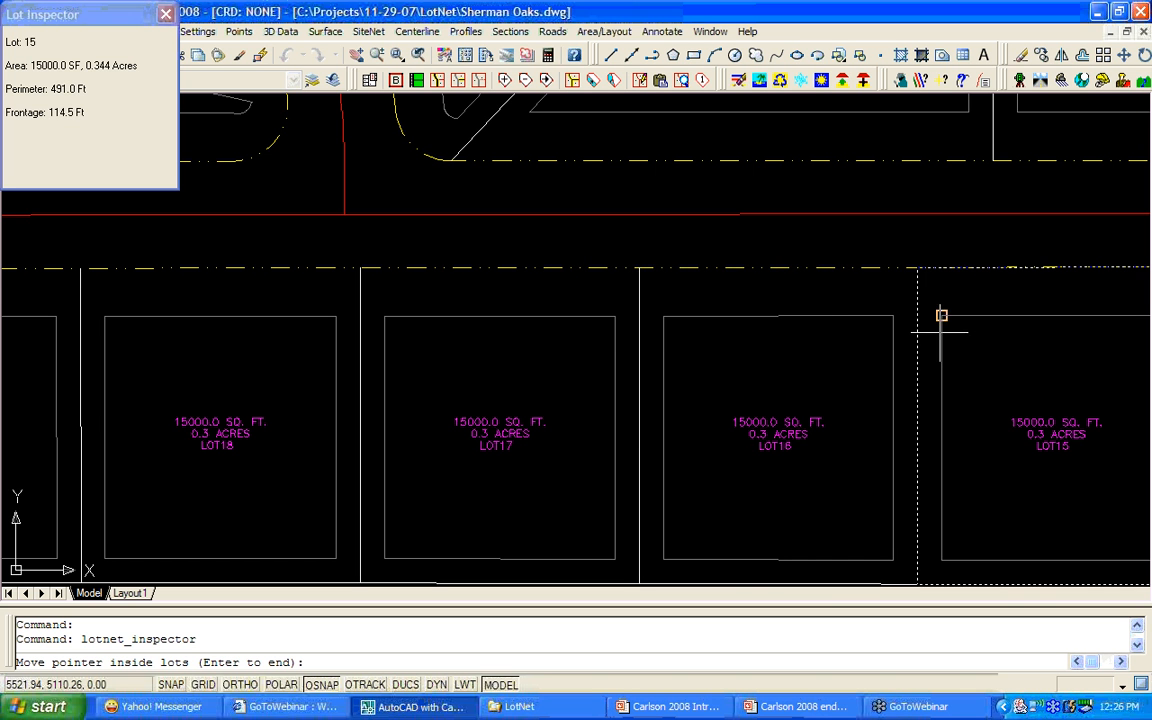
{"action": "left_click", "coordinate": [166, 14]}
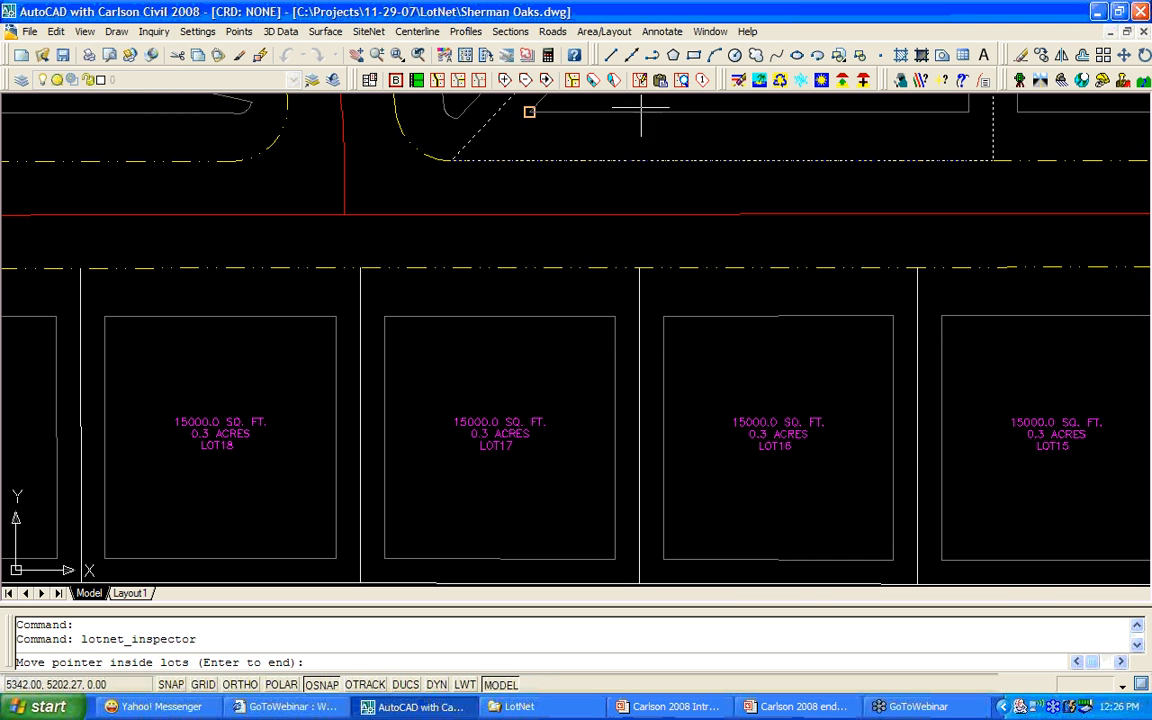
Renumber LOT18 through LOT20 starting at 118, giving LOT118, LOT119 and LOT120.
{"action": "left_click", "coordinate": [704, 82]}
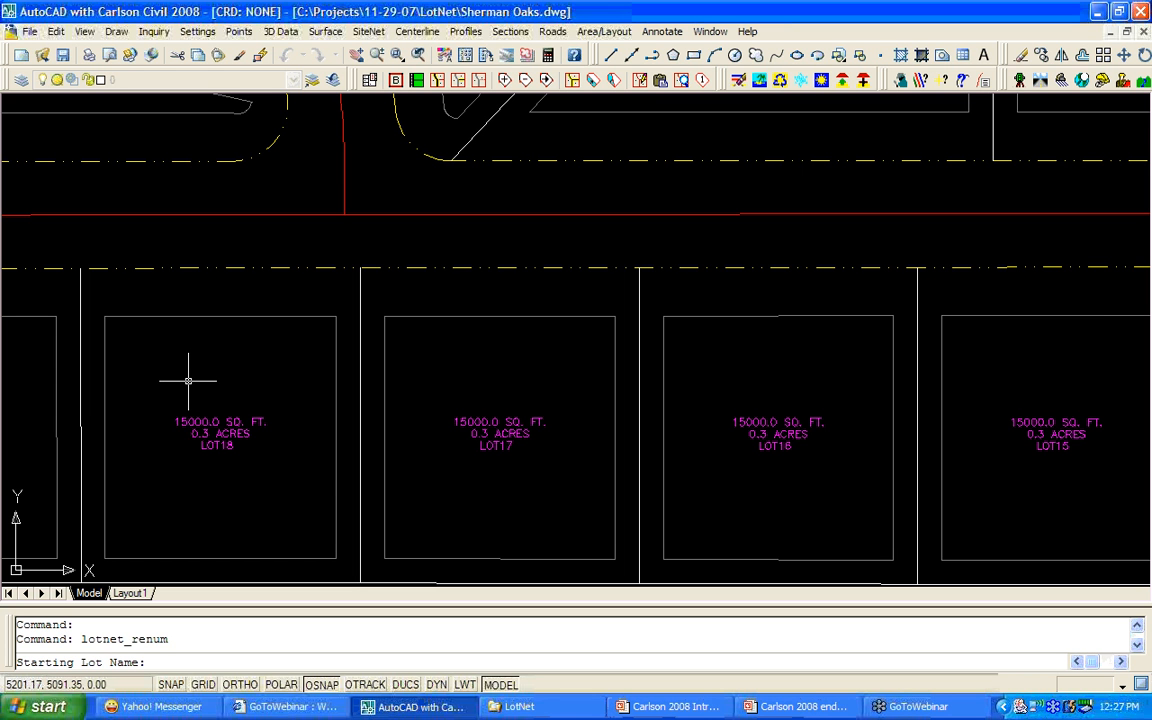
{"action": "type", "text": "118"}
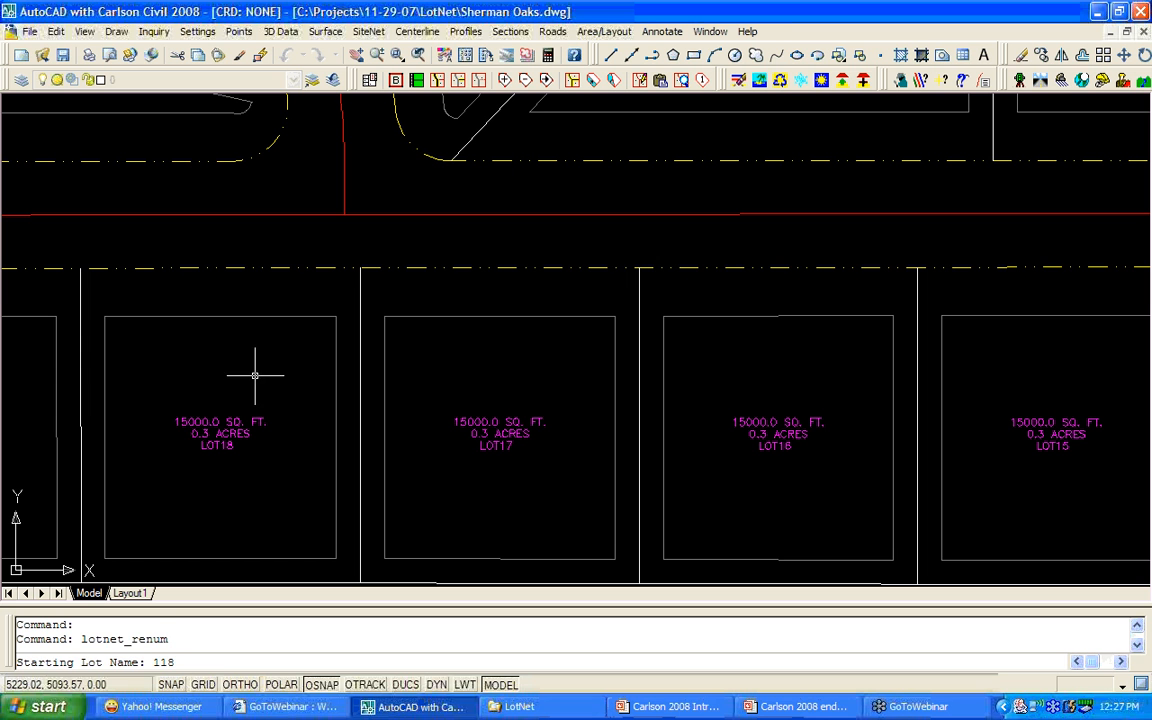
{"action": "key", "text": "Return"}
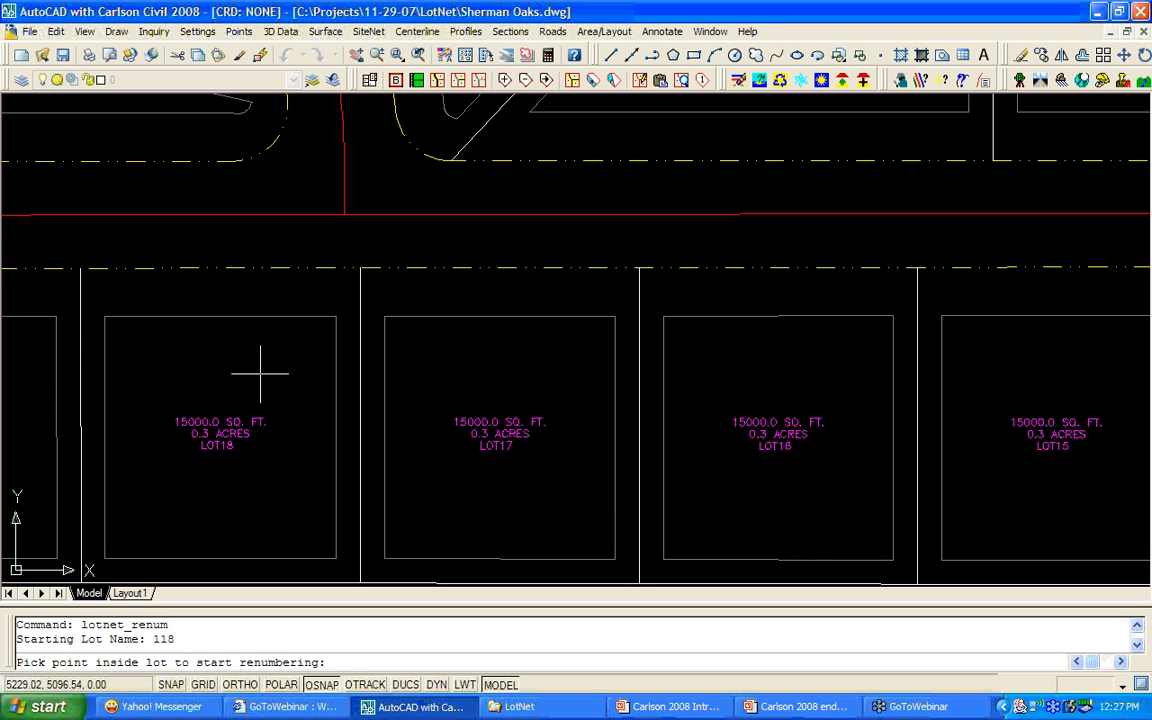
{"action": "left_click", "coordinate": [259, 378]}
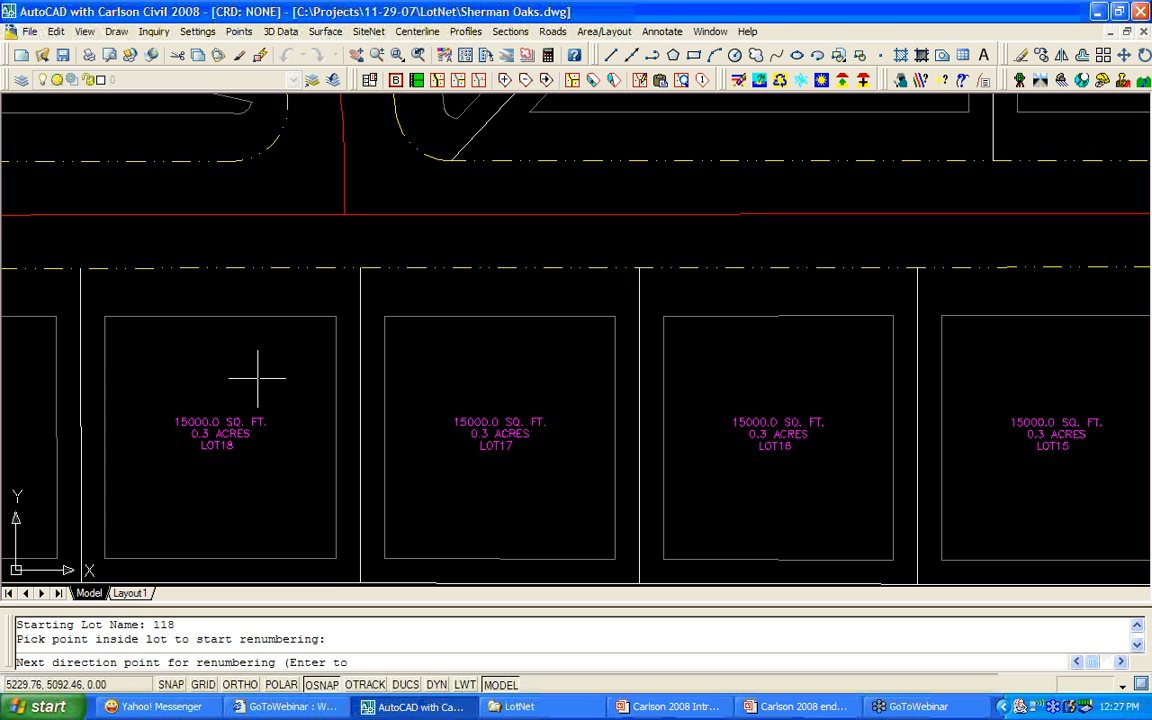
{"action": "left_click", "coordinate": [322, 688]}
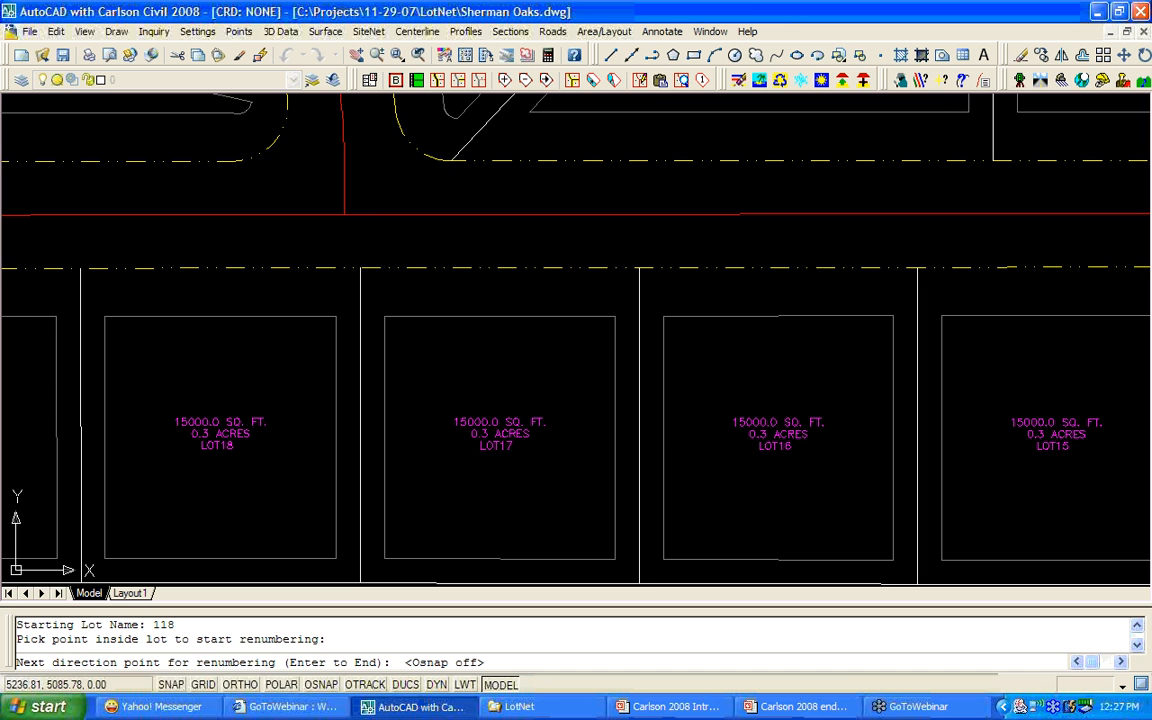
{"action": "middle_click_drag", "start_coordinate": [354, 389], "coordinate": [1060, 384]}
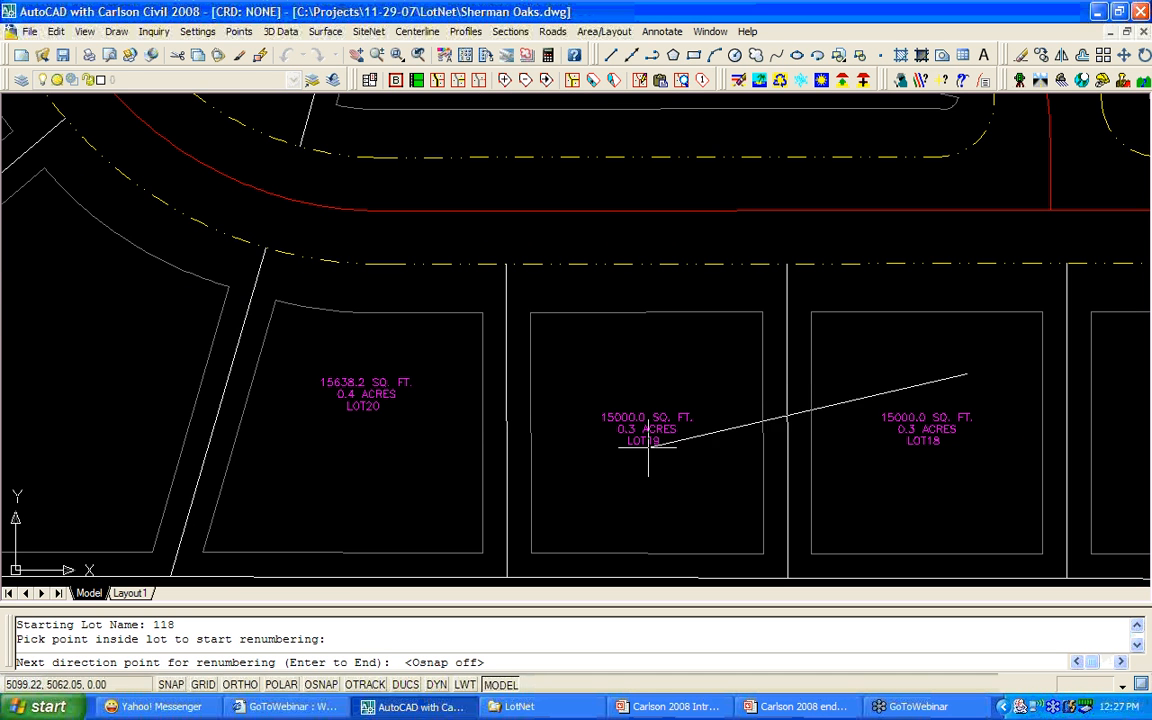
{"action": "left_click", "coordinate": [414, 417]}
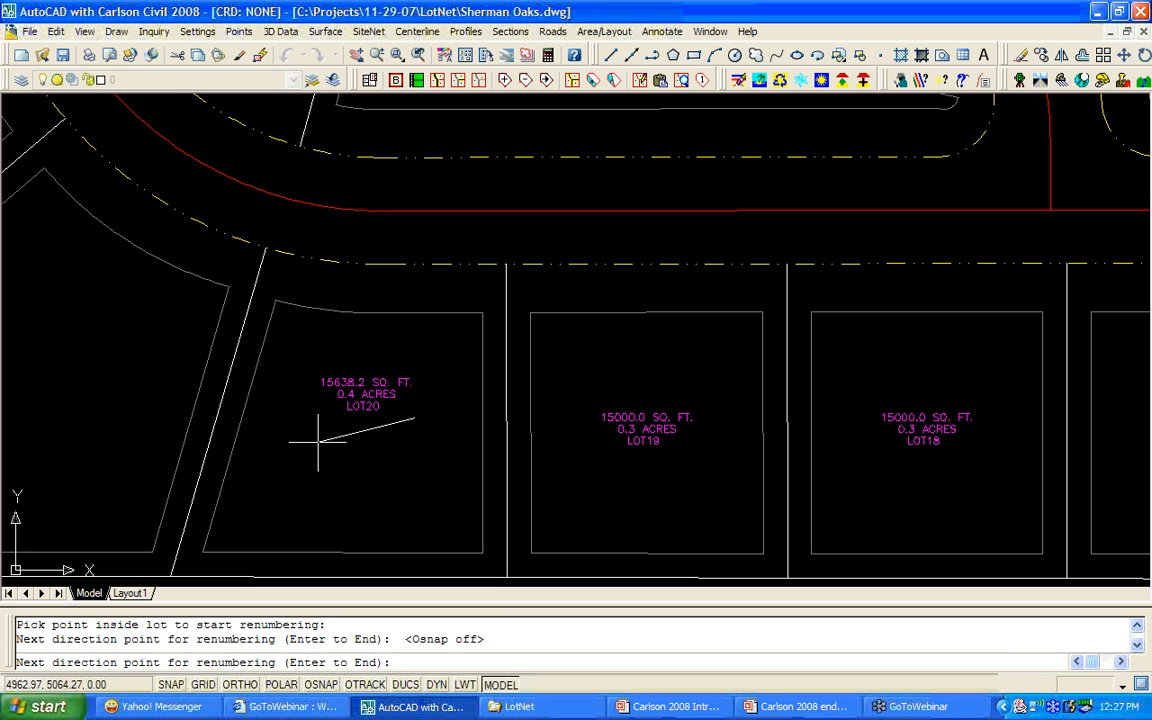
{"action": "key", "text": "Return"}
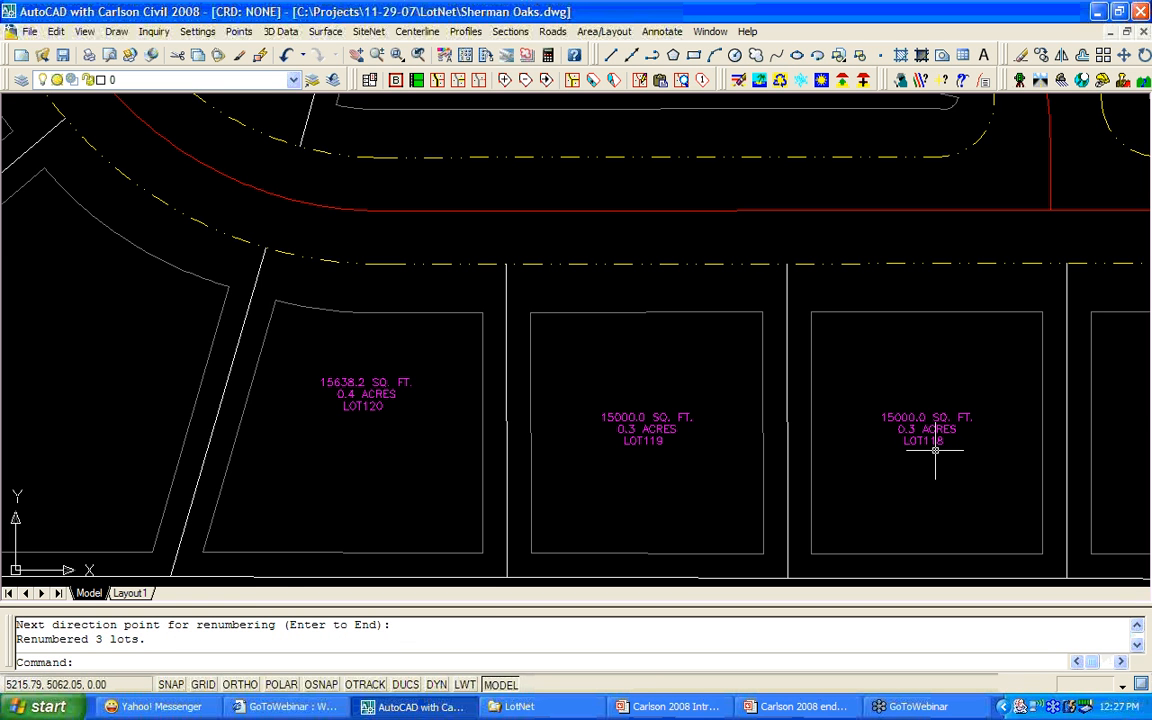
Inspect LOT120 through LOT17 along the southern road, then zoom out to a wider layout.
{"action": "scroll", "coordinate": [935, 450], "scroll_direction": "up", "scroll_amount": 4}
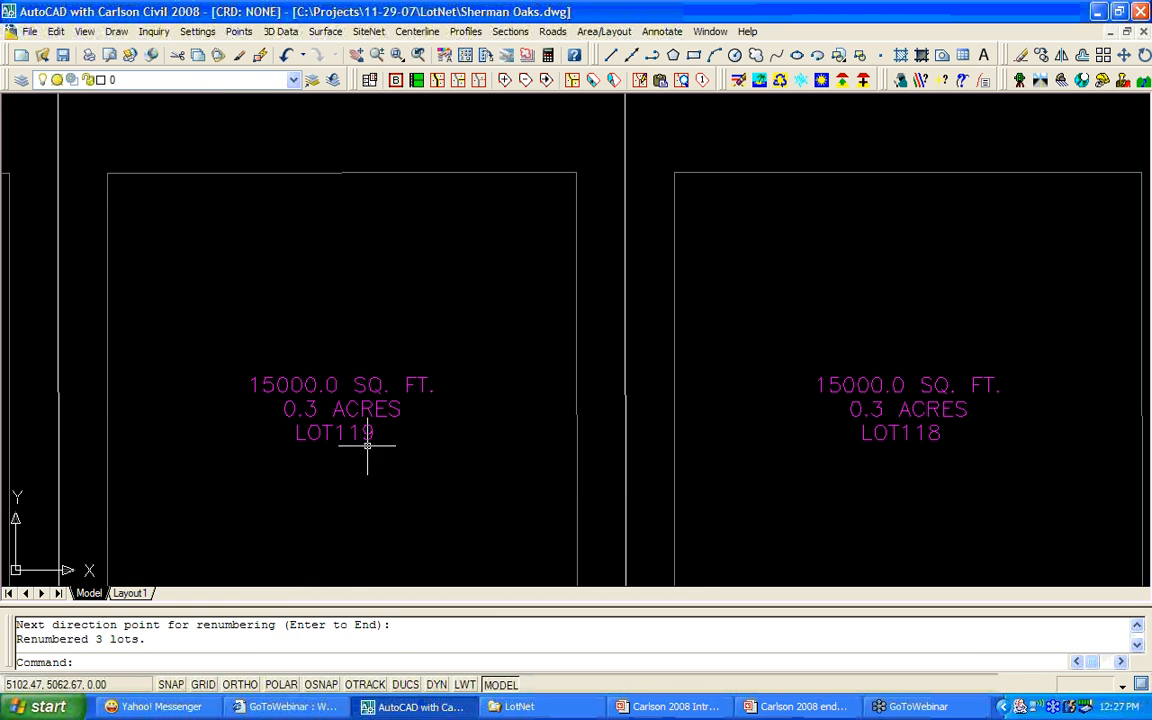
{"action": "scroll", "coordinate": [400, 452], "scroll_direction": "down", "scroll_amount": 5}
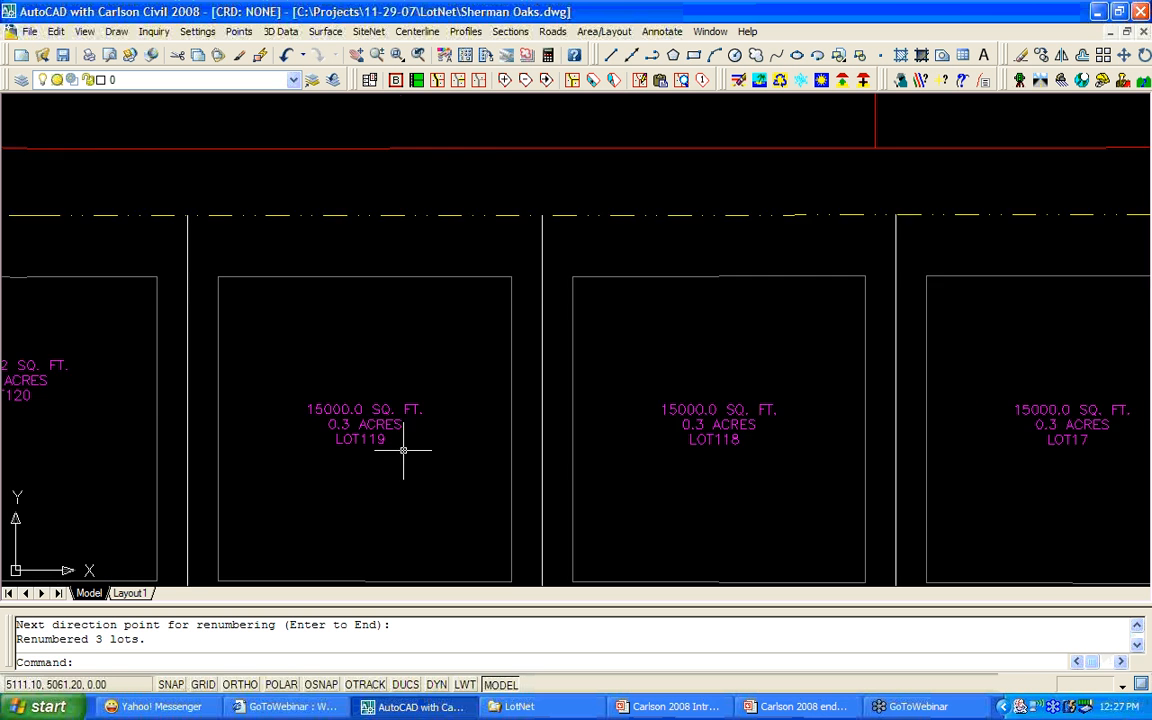
{"action": "scroll", "coordinate": [200, 462], "scroll_direction": "up", "scroll_amount": 4}
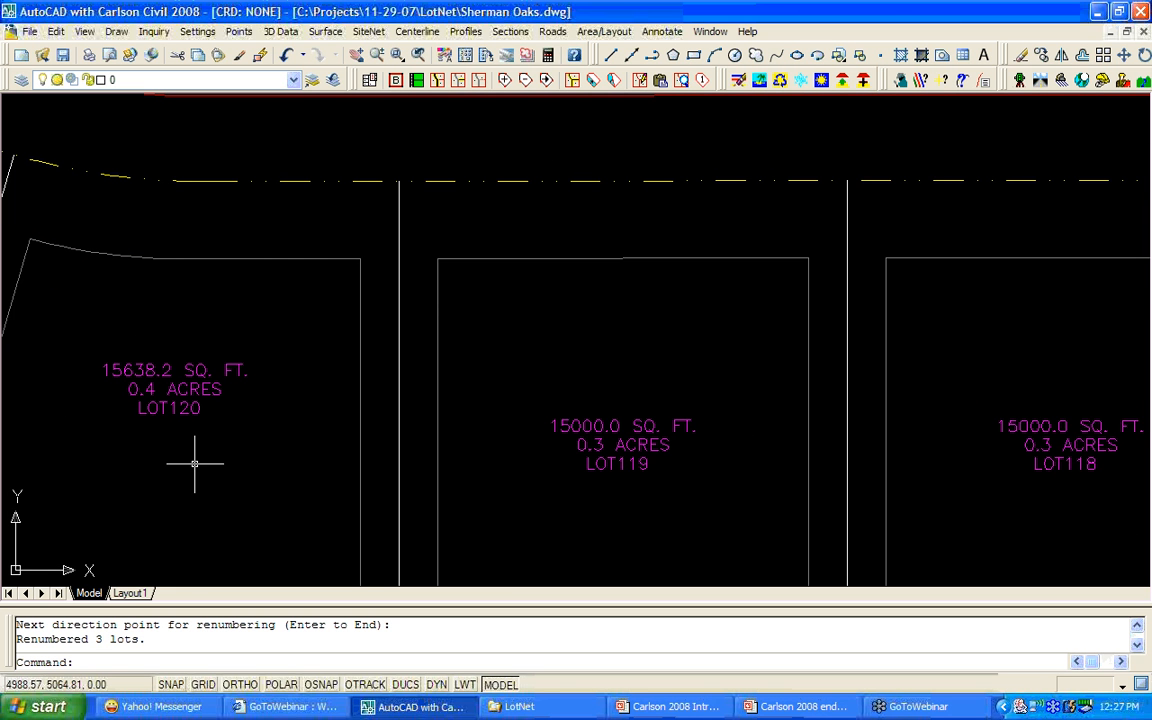
{"action": "scroll", "coordinate": [195, 463], "scroll_direction": "down", "scroll_amount": 4}
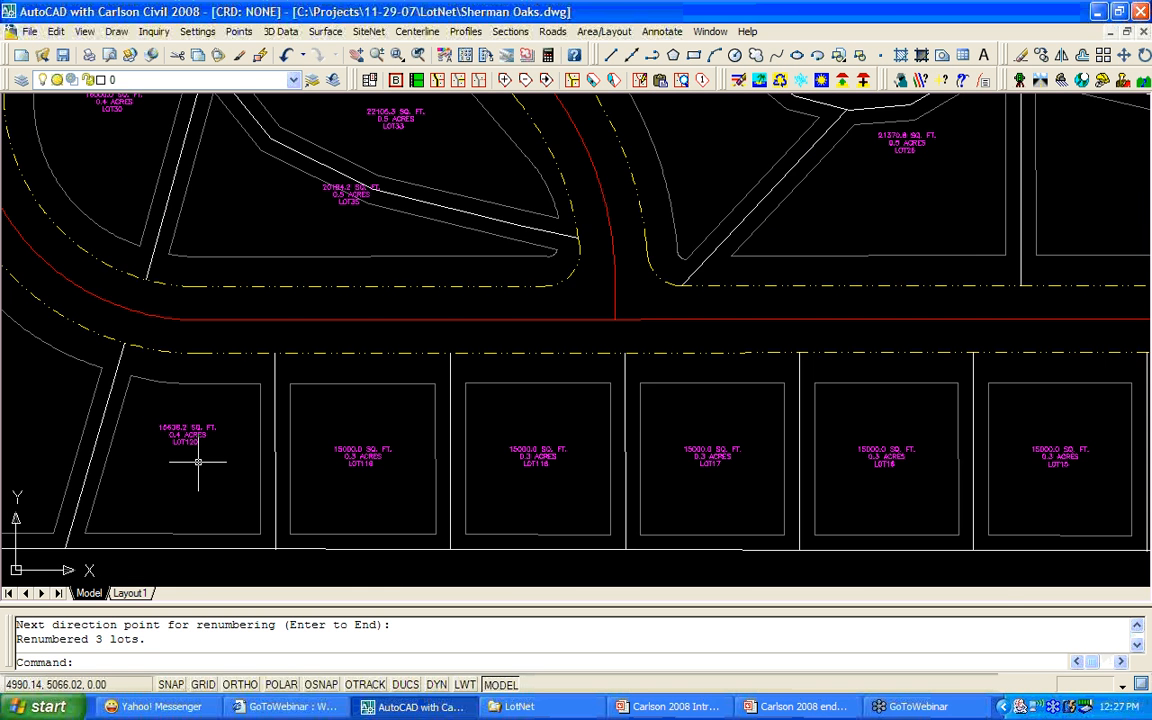
{"action": "scroll", "coordinate": [887, 468], "scroll_direction": "up", "scroll_amount": 2}
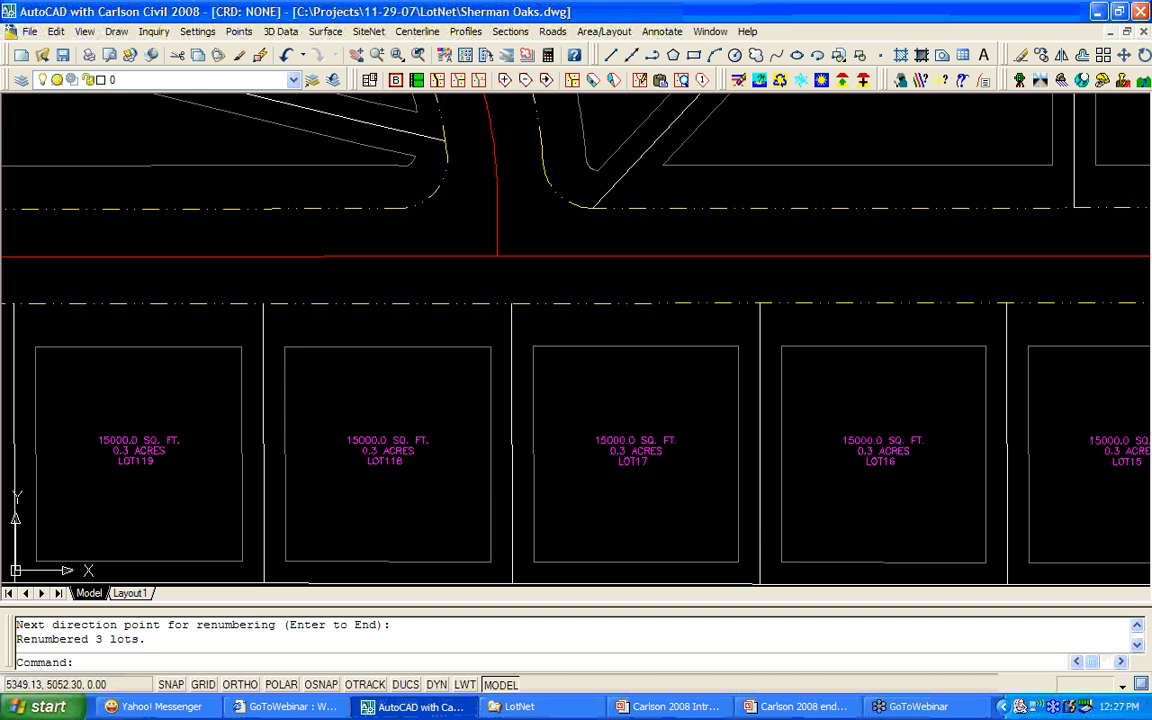
{"action": "middle_click_drag", "start_coordinate": [593, 483], "coordinate": [906, 466]}
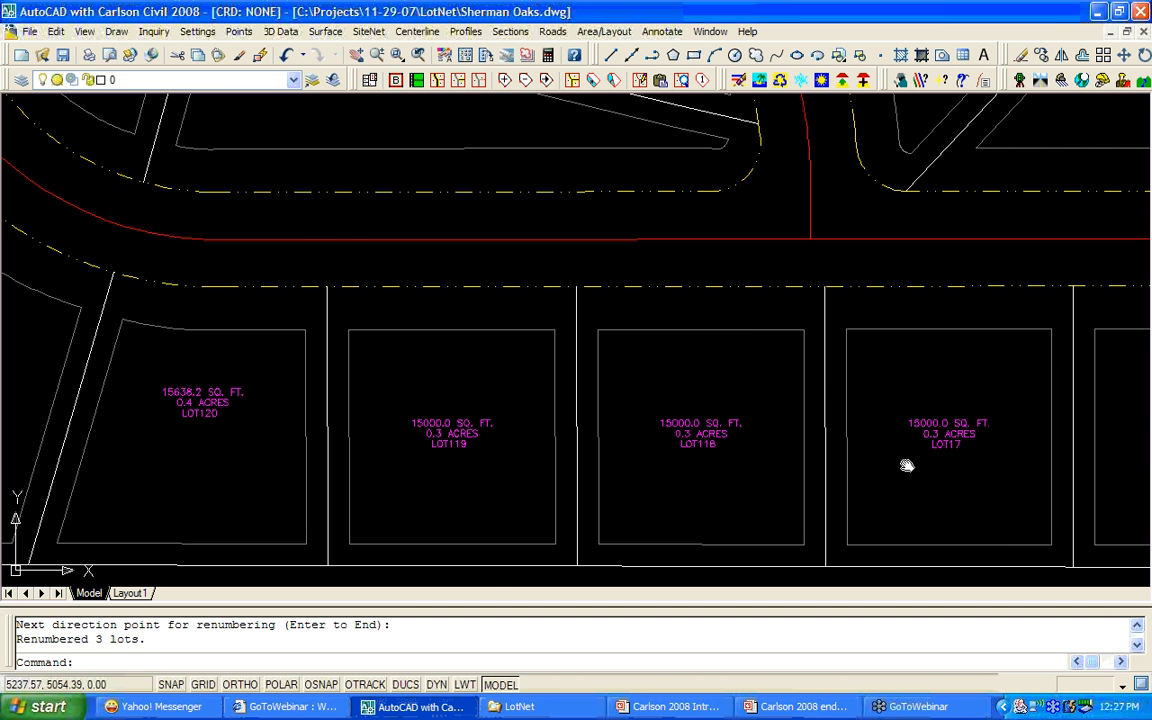
{"action": "middle_click_drag", "start_coordinate": [457, 484], "coordinate": [612, 481]}
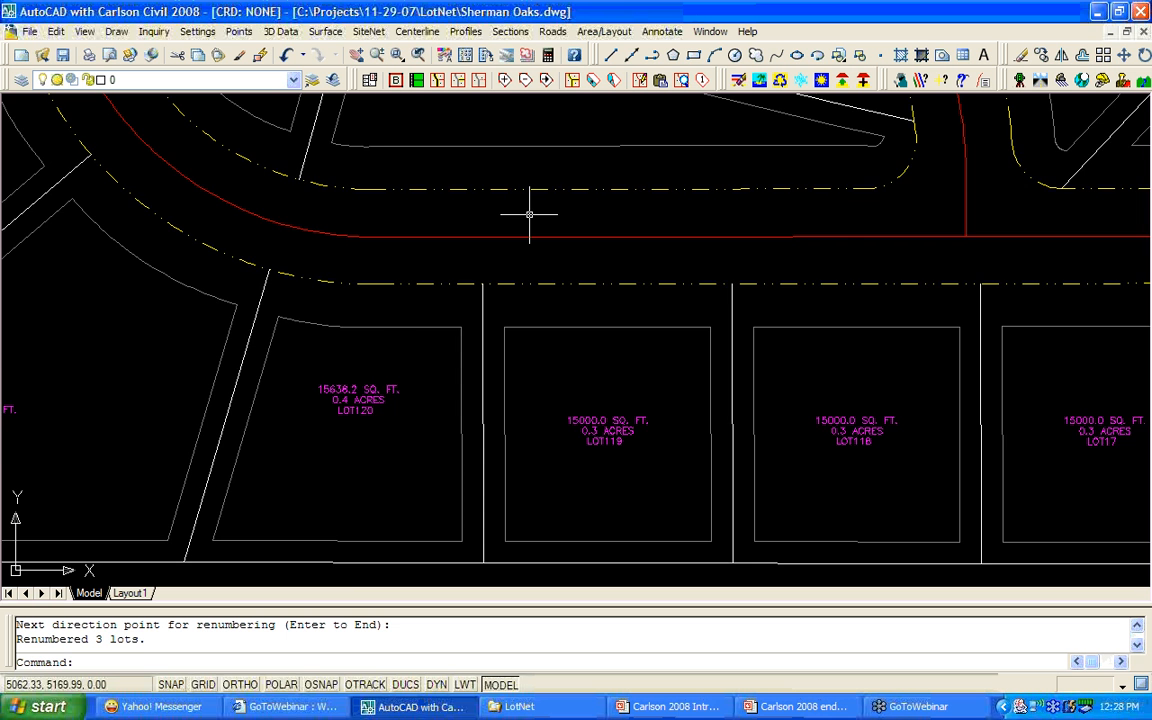
{"action": "scroll", "coordinate": [529, 214], "scroll_direction": "down", "scroll_amount": 2}
{"action": "scroll", "coordinate": [529, 214], "scroll_direction": "down", "scroll_amount": 1}
{"action": "mouse_move", "coordinate": [529, 214]}
{"action": "middle_mouse_down"}
{"action": "mouse_move", "coordinate": [519, 342]}
{"action": "mouse_move", "coordinate": [500, 420]}
{"action": "mouse_move", "coordinate": [478, 444]}
{"action": "middle_mouse_up"}
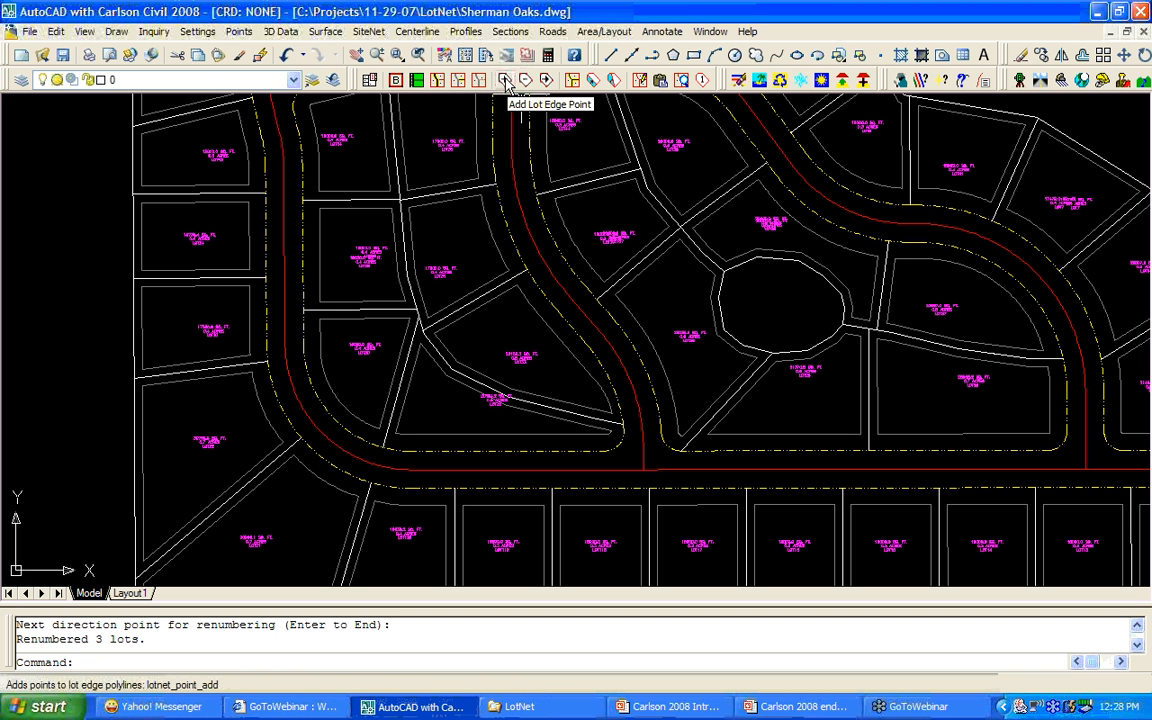
Add a new vertex to the diagonal edge between LOT22 and LOT21.
{"action": "left_click", "coordinate": [505, 81]}
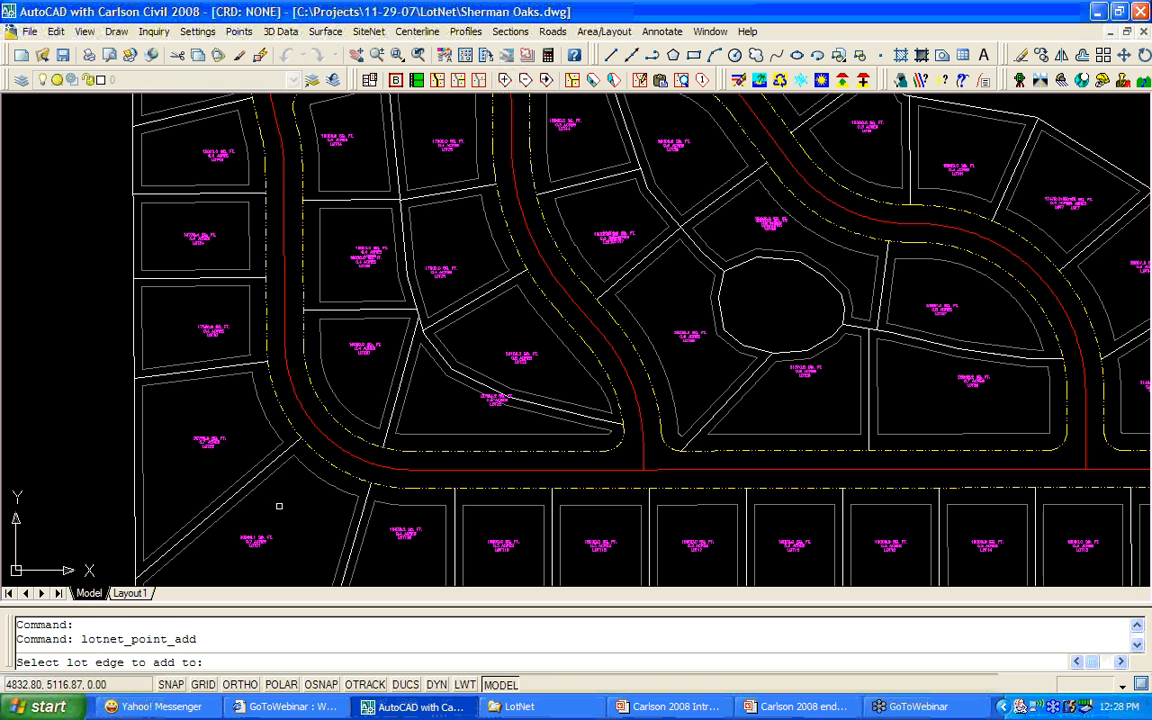
{"action": "middle_click_drag", "start_coordinate": [279, 506], "coordinate": [411, 388]}
{"action": "left_click", "coordinate": [306, 426]}
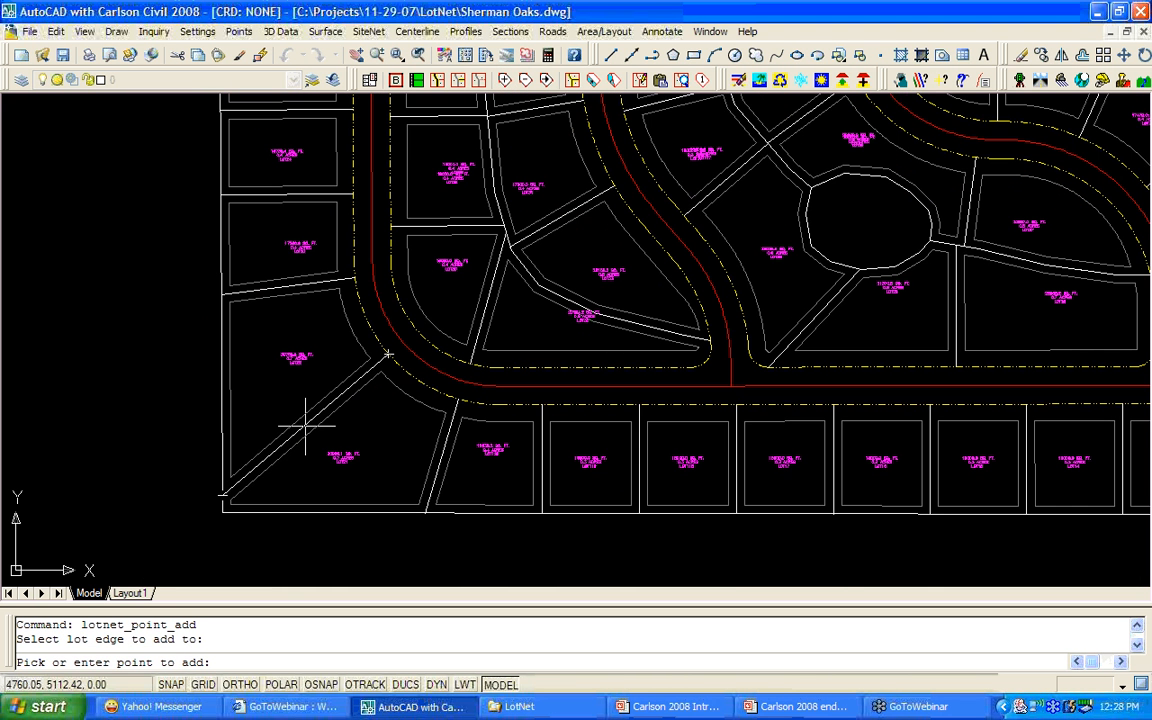
{"action": "scroll", "coordinate": [306, 426], "scroll_direction": "up", "scroll_amount": 3}
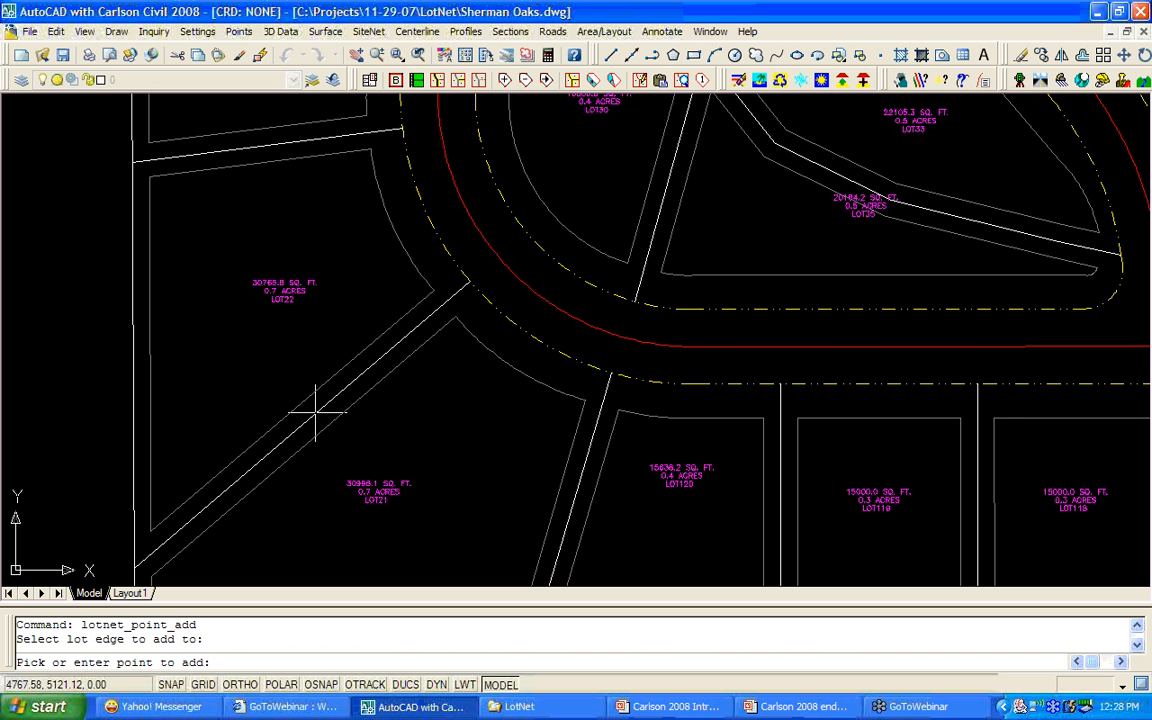
{"action": "left_click", "coordinate": [315, 411]}
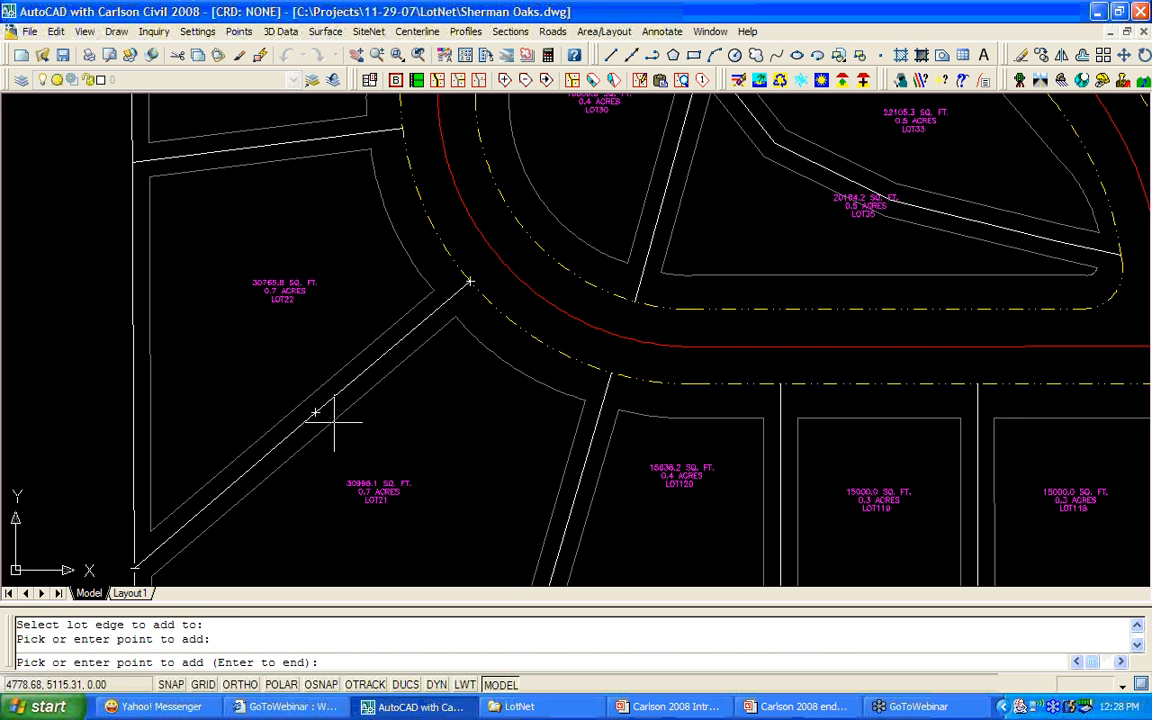
{"action": "key", "text": "Return"}
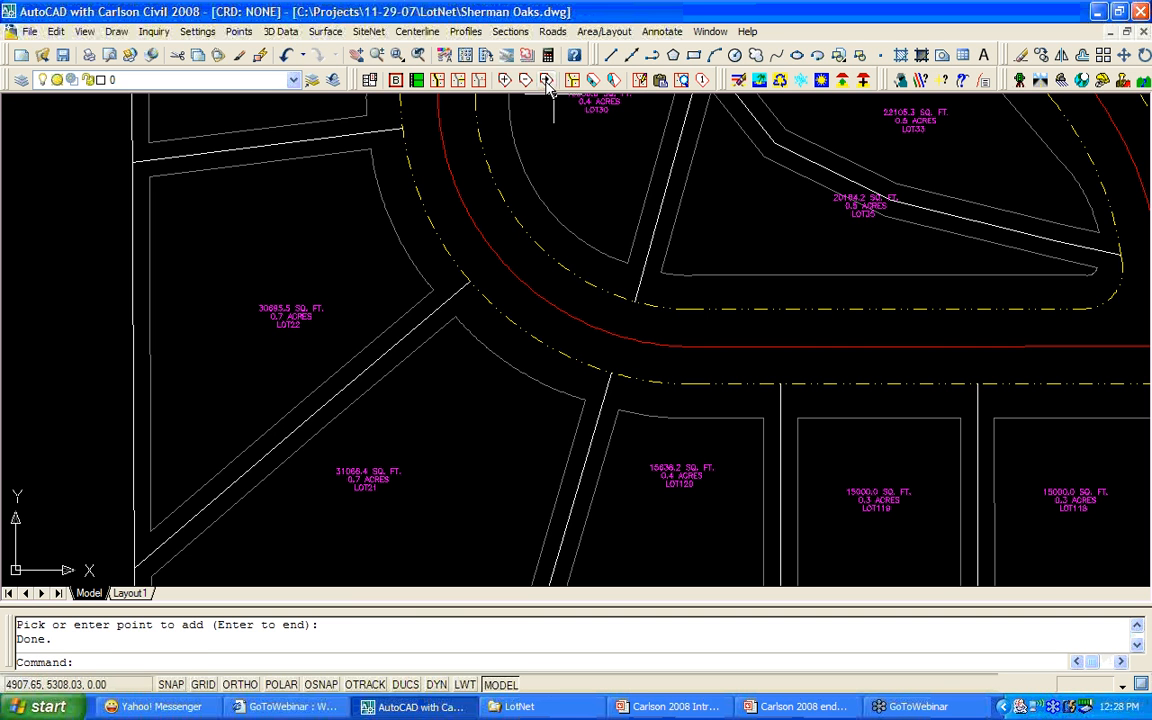
Move the new vertex to bend the edge, shrinking LOT21 to 29268.0 sq ft.
{"action": "left_click", "coordinate": [546, 82]}
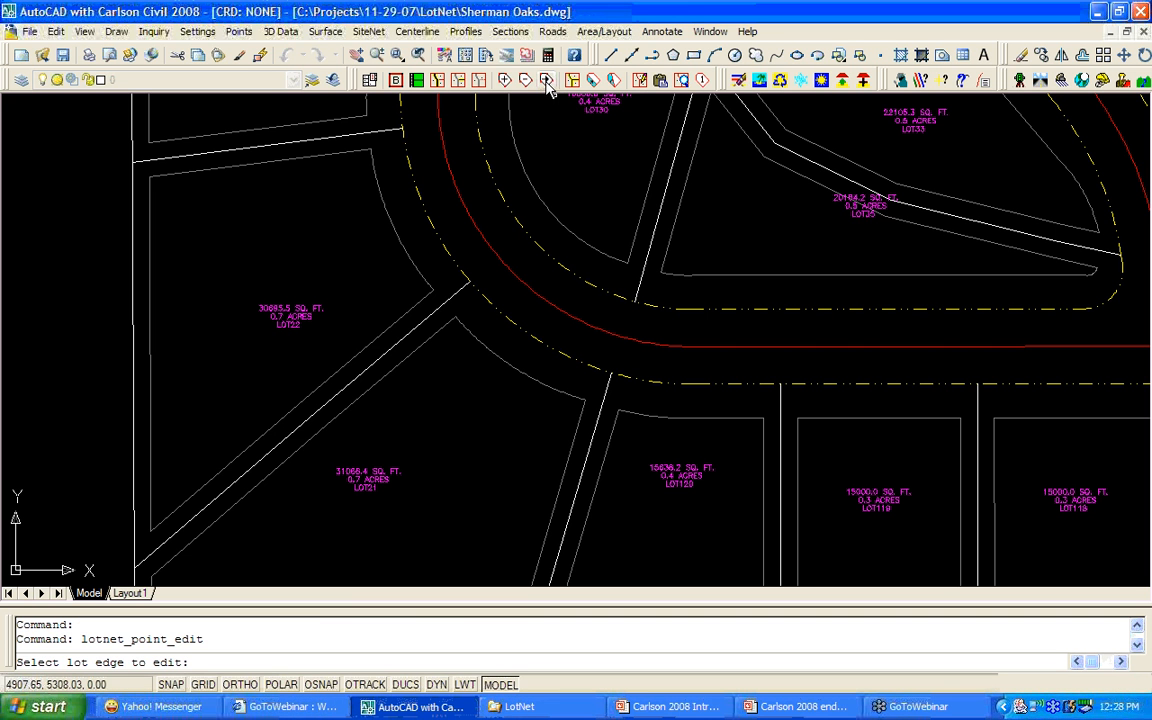
{"action": "left_click", "coordinate": [306, 418]}
{"action": "left_click", "coordinate": [316, 413]}
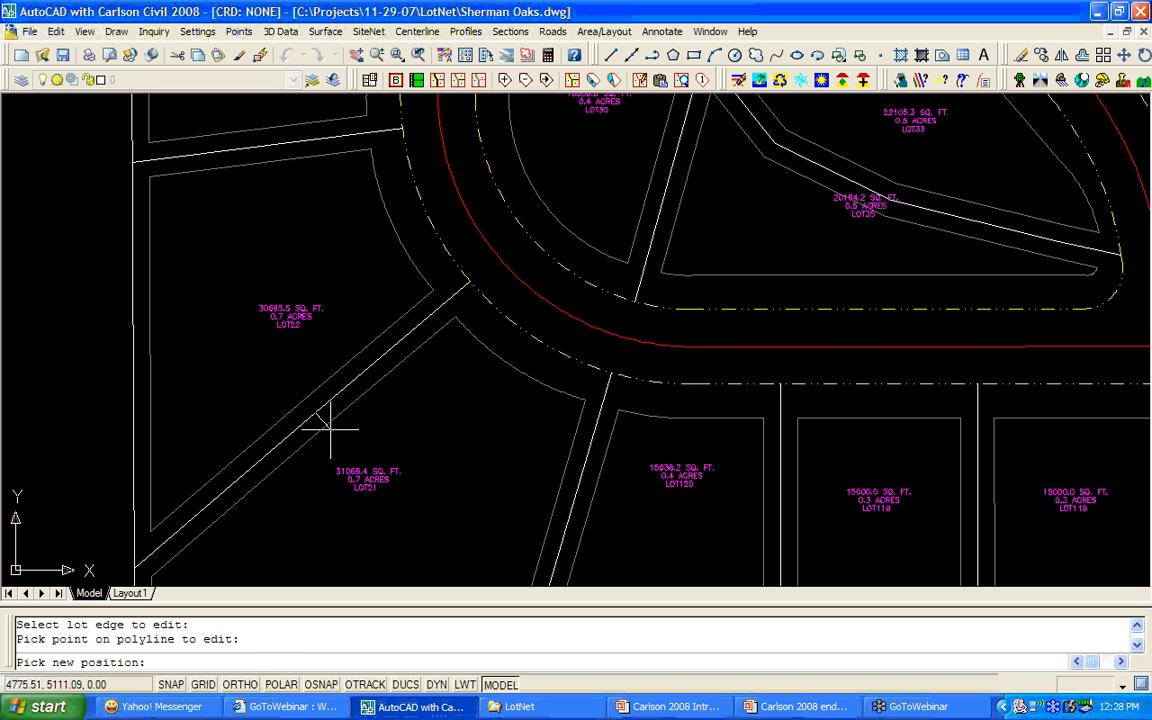
{"action": "left_click", "coordinate": [328, 434]}
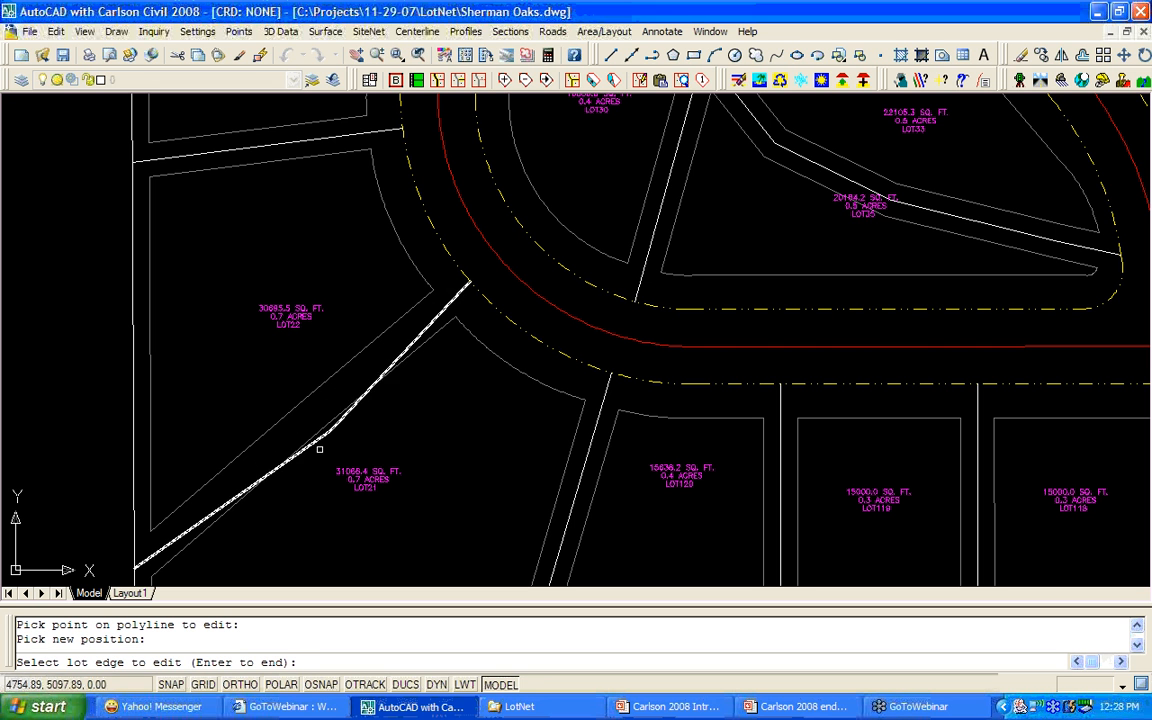
{"action": "key", "text": "Return"}
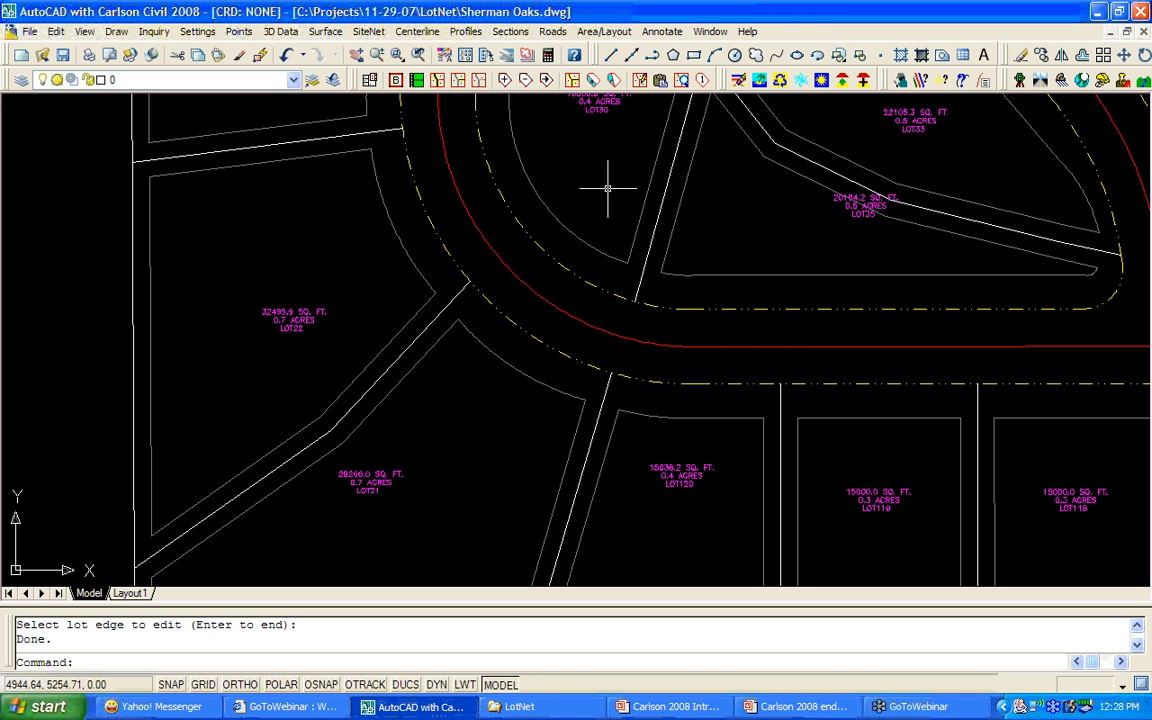
Zoom out to the whole Sherman Oaks subdivision, then zoom back in toward LOT28 and its neighbours.
{"action": "scroll", "coordinate": [546, 228], "scroll_direction": "down", "scroll_amount": 2}
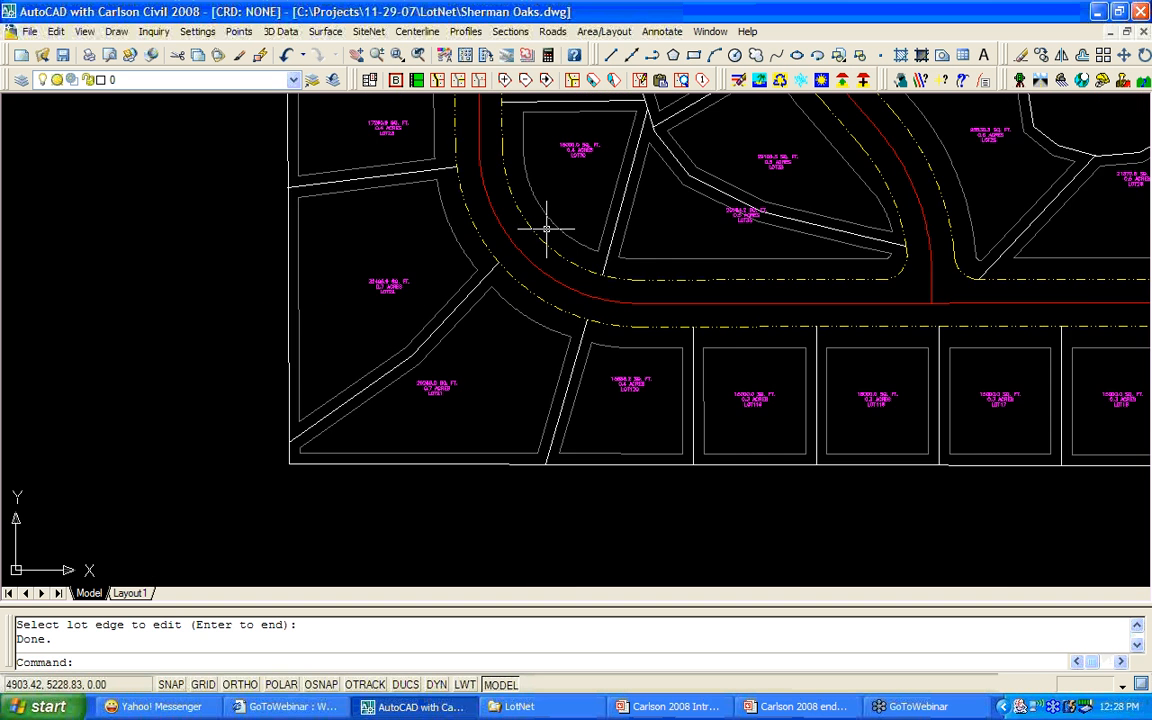
{"action": "scroll", "coordinate": [546, 228], "scroll_direction": "down", "scroll_amount": 3}
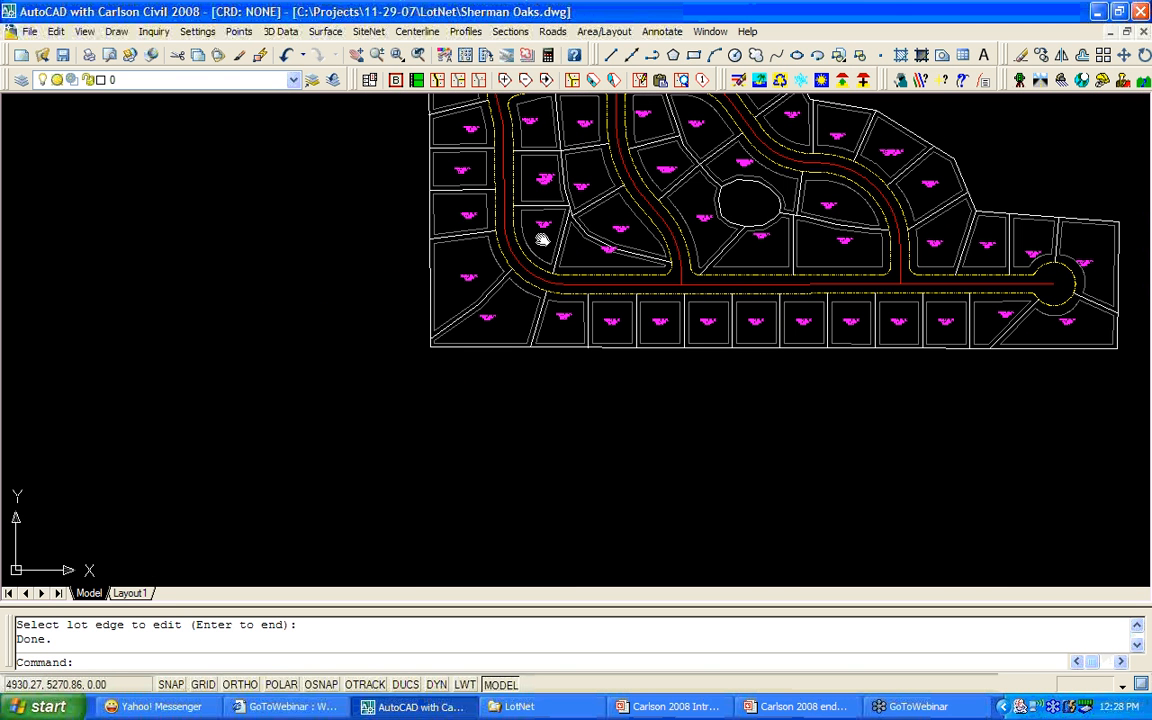
{"action": "middle_click_drag", "start_coordinate": [541, 240], "coordinate": [446, 360]}
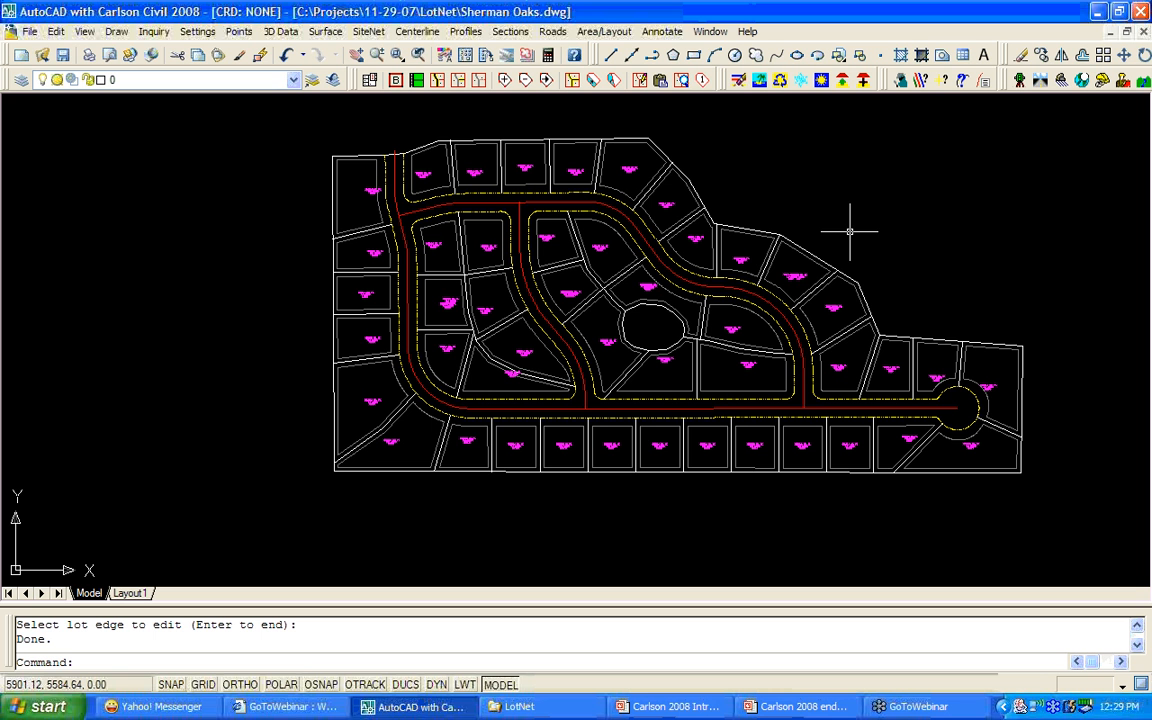
{"action": "left_click", "coordinate": [1147, 38]}
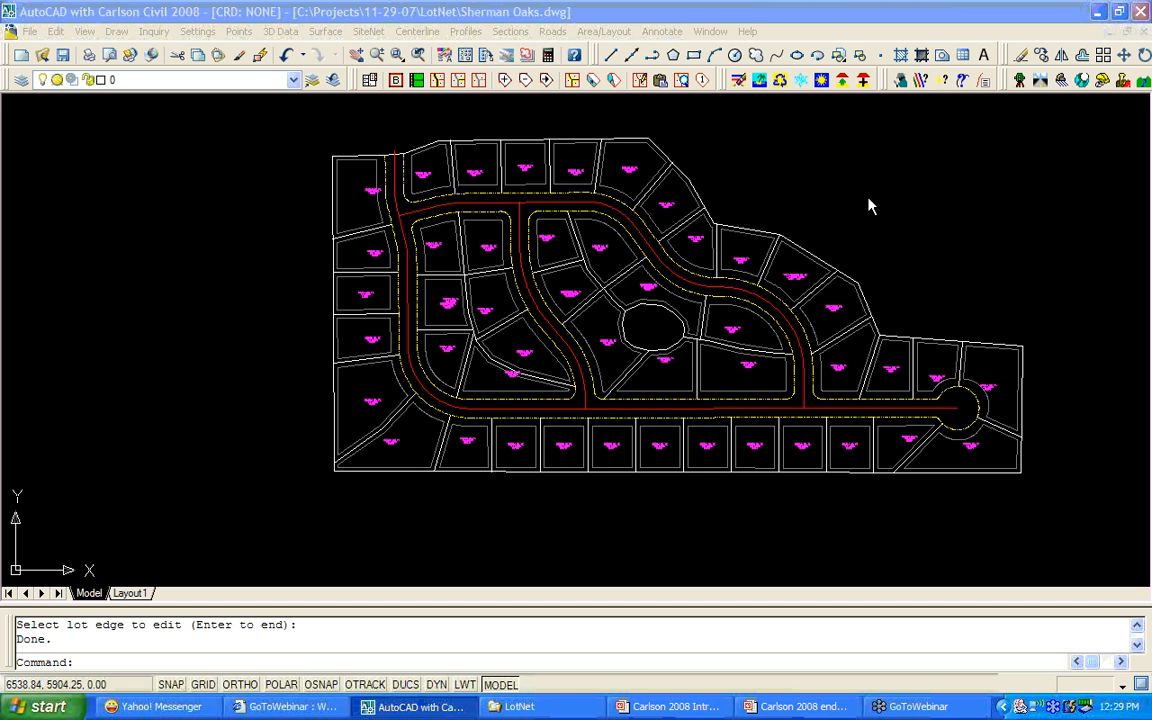
{"action": "left_click", "coordinate": [884, 262]}
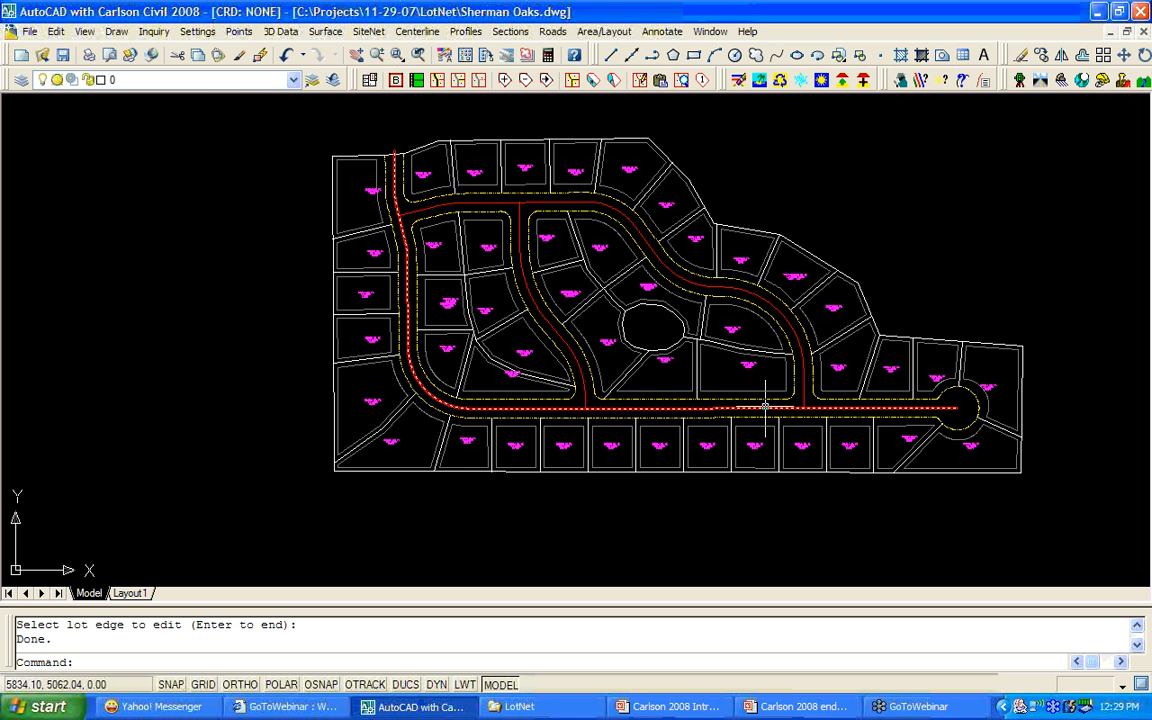
{"action": "scroll", "coordinate": [765, 404], "scroll_direction": "up", "scroll_amount": 8}
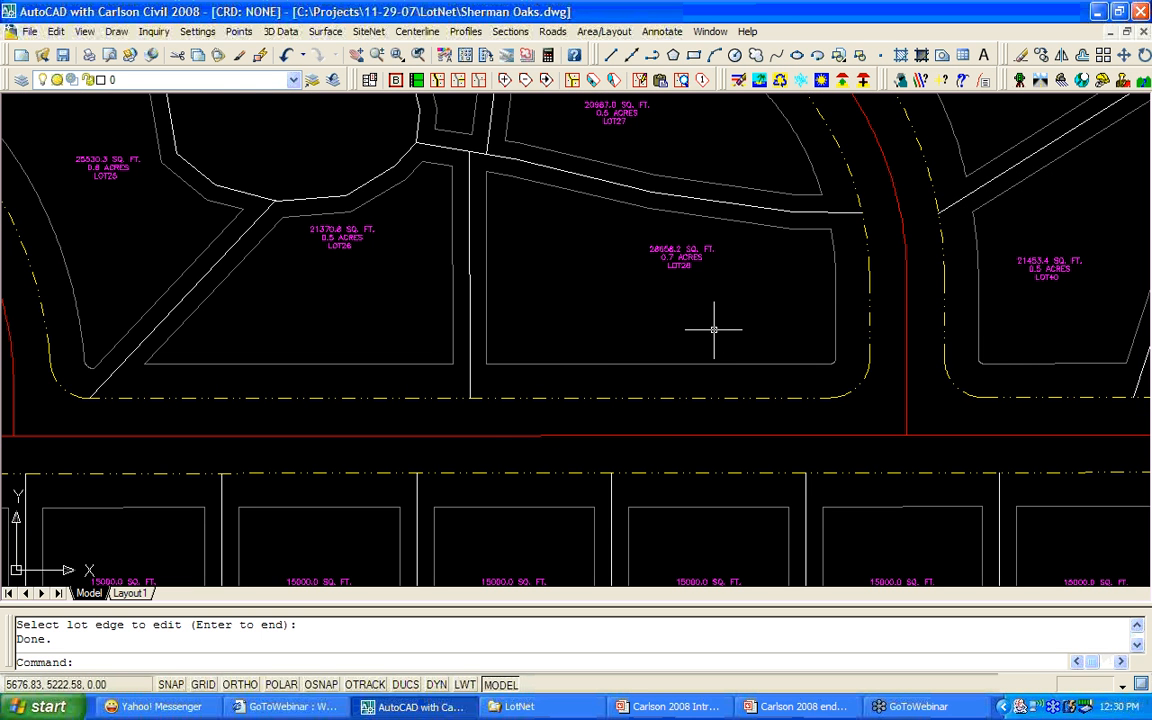
Snap the lot-edge corner at LOT9's top onto the neighbouring boundary's endpoint.
{"action": "mouse_move", "coordinate": [714, 329]}
{"action": "middle_mouse_down"}
{"action": "mouse_move", "coordinate": [519, 381]}
{"action": "mouse_move", "coordinate": [463, 423]}
{"action": "middle_mouse_up"}
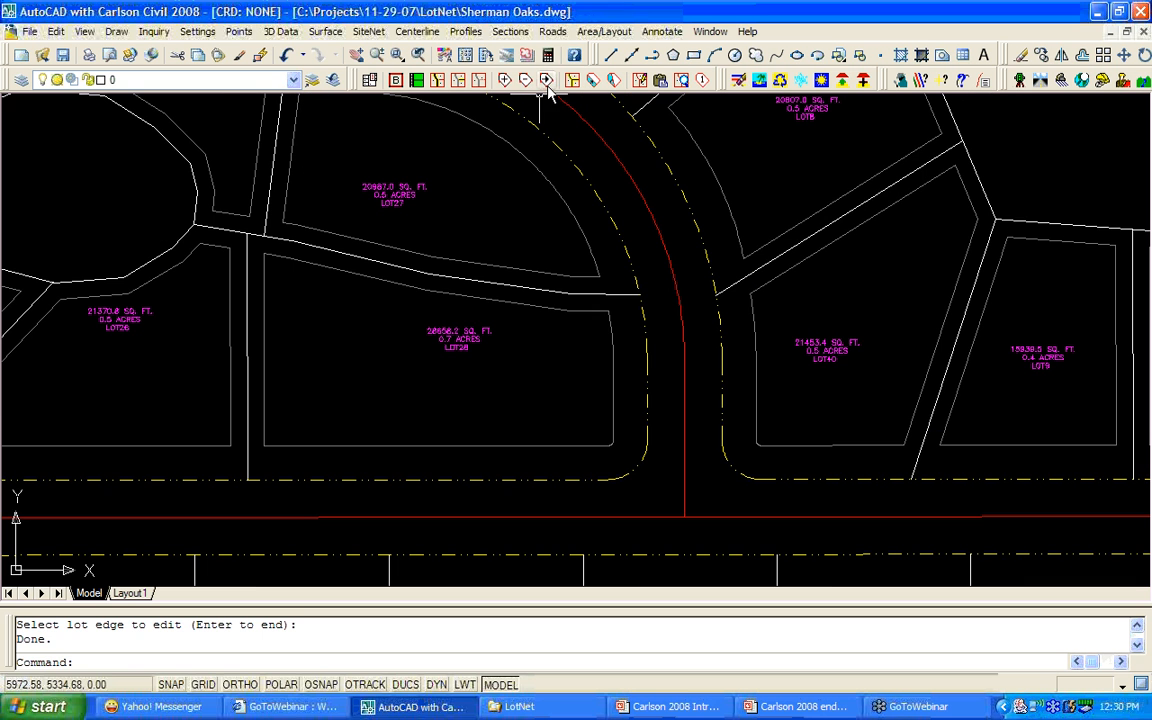
{"action": "left_click", "coordinate": [546, 81]}
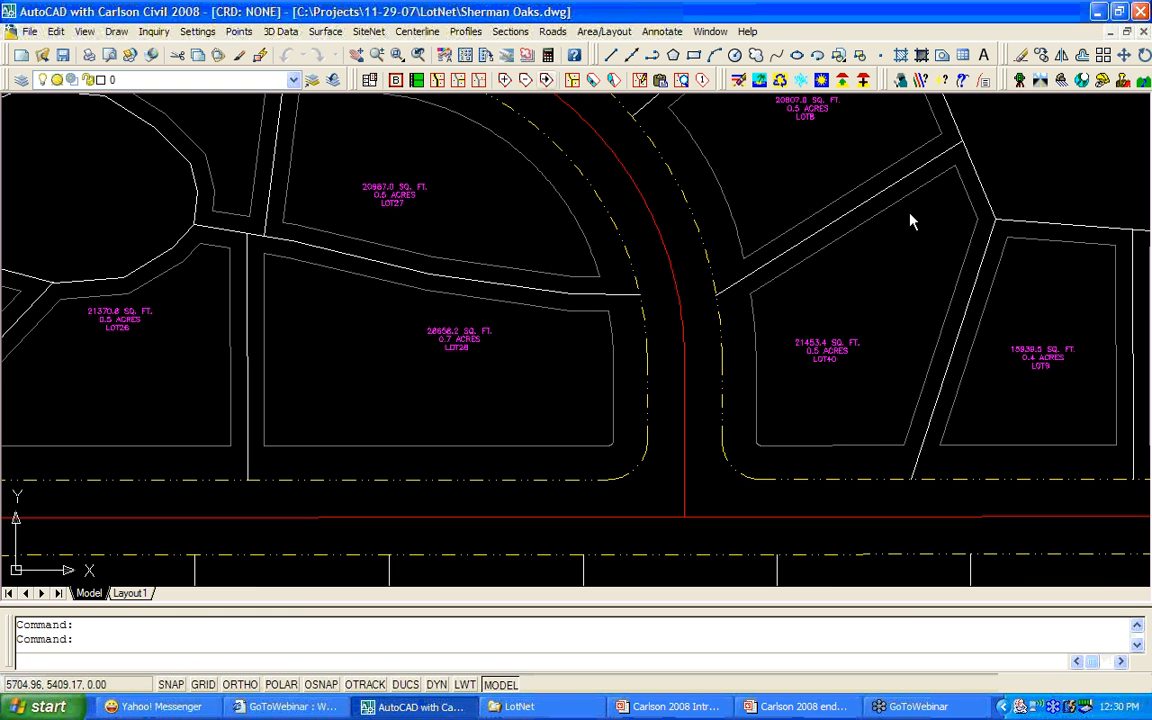
{"action": "left_click", "coordinate": [987, 240]}
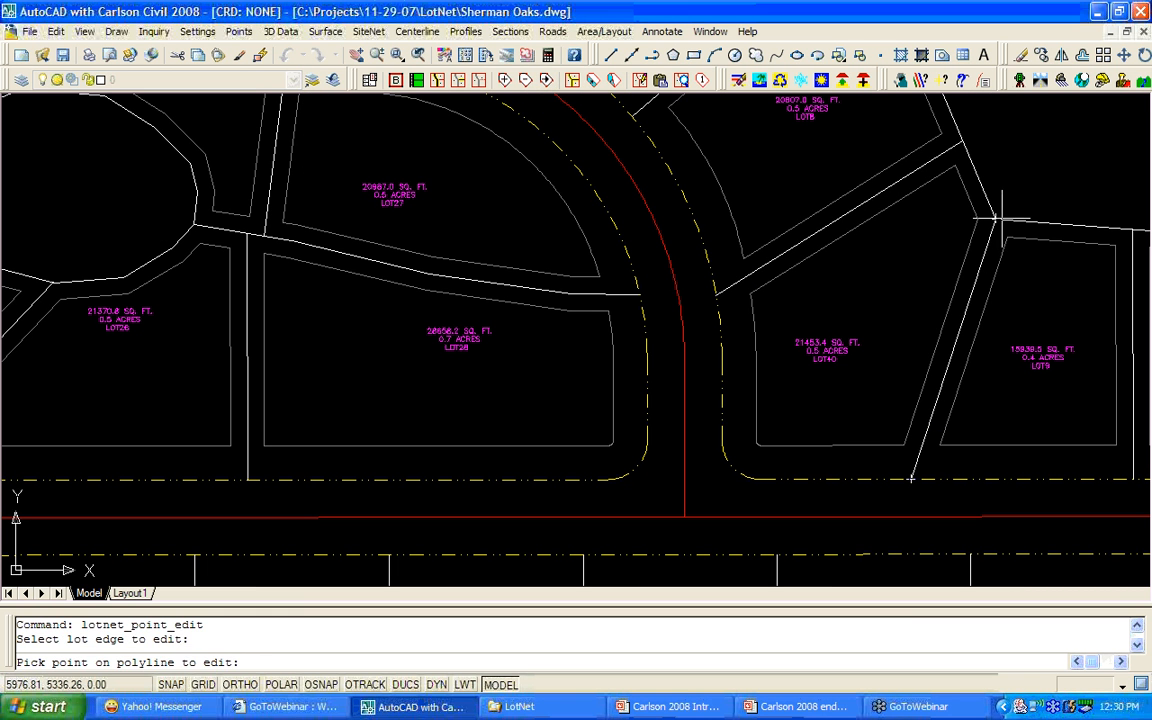
{"action": "left_click", "coordinate": [993, 222]}
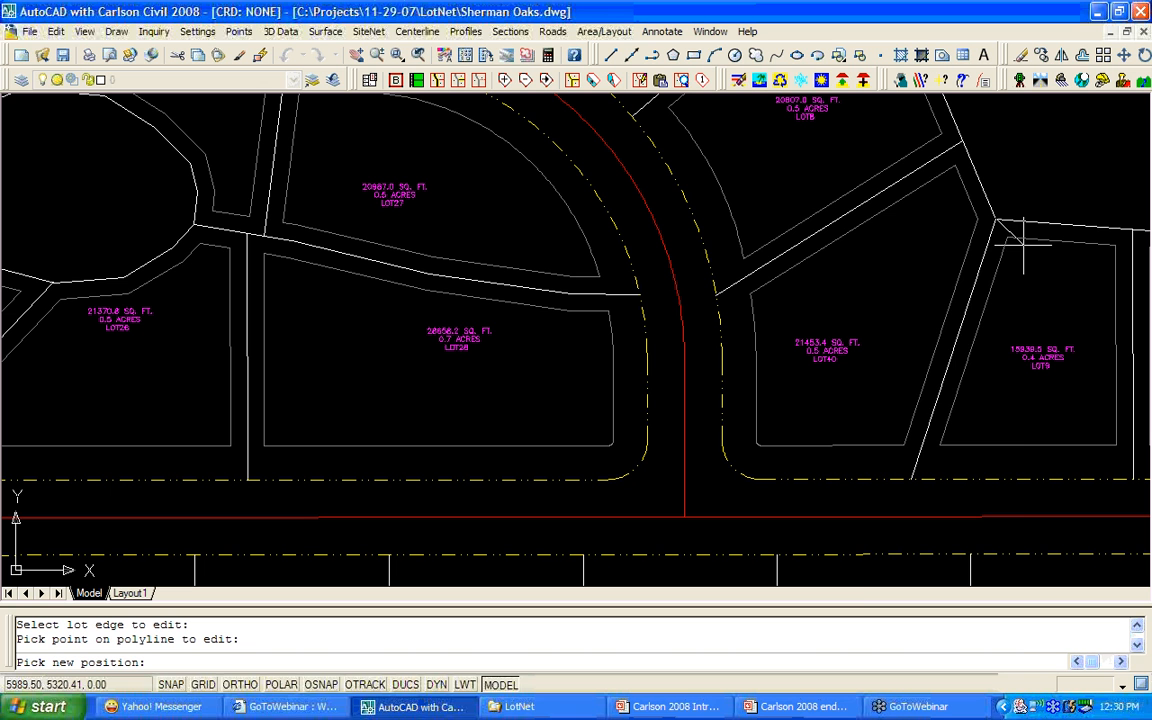
{"action": "right_click", "coordinate": [1020, 244], "text": "shift"}
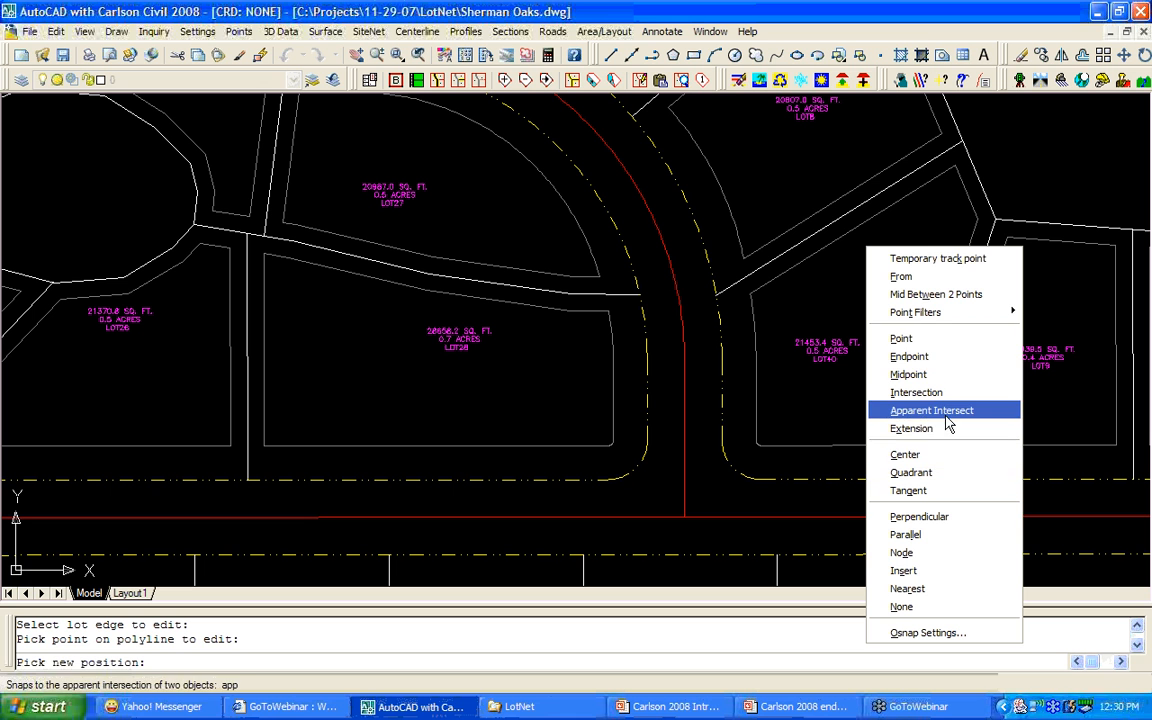
{"action": "left_click", "coordinate": [949, 357]}
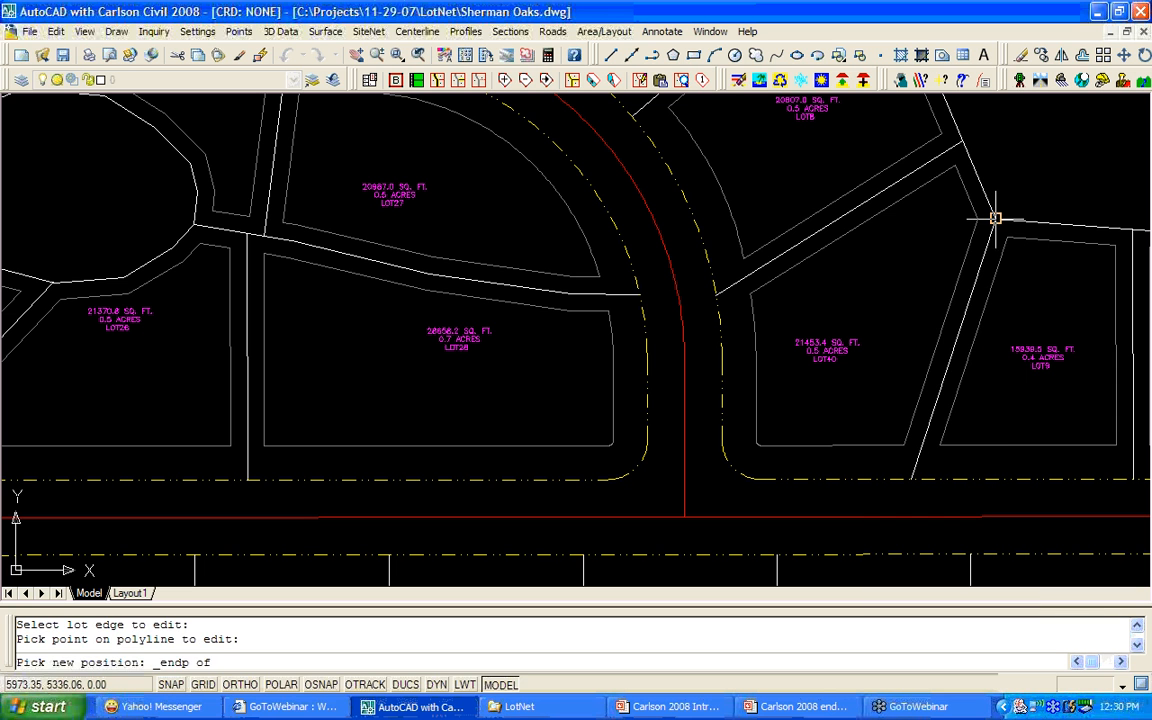
{"action": "left_click", "coordinate": [995, 217]}
{"action": "key", "text": "Return"}
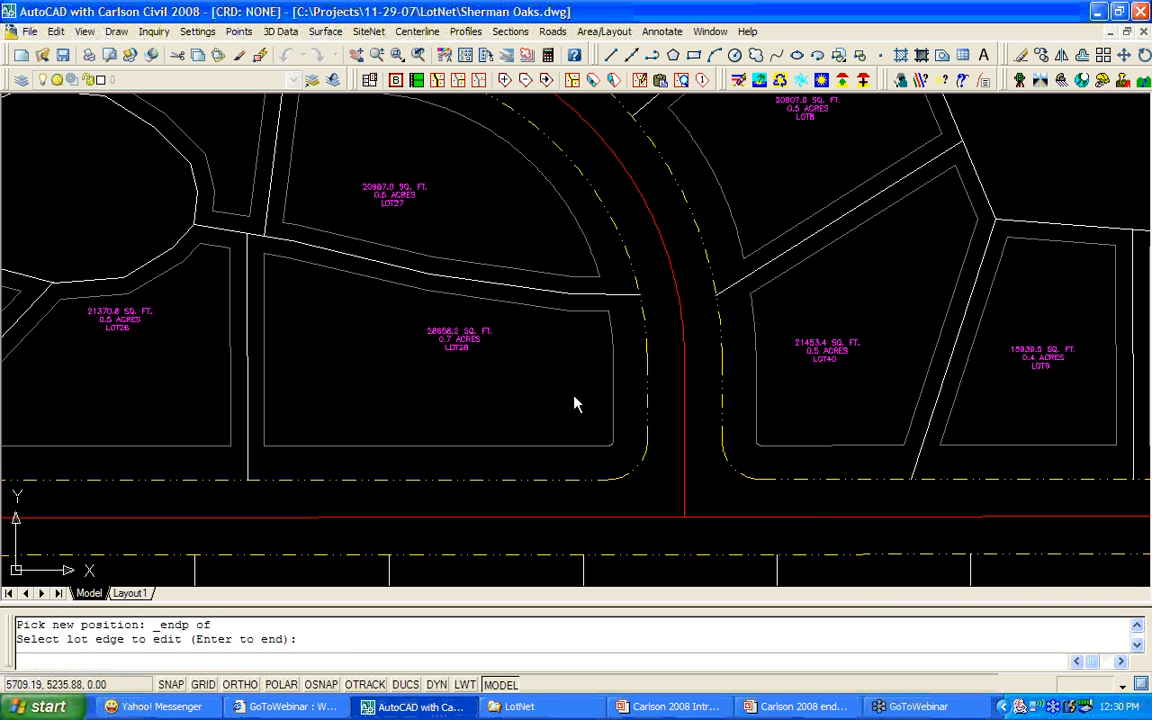
Try a polyline from a Nearest point on the lot line, then cancel it.
{"action": "type", "text": "PL"}
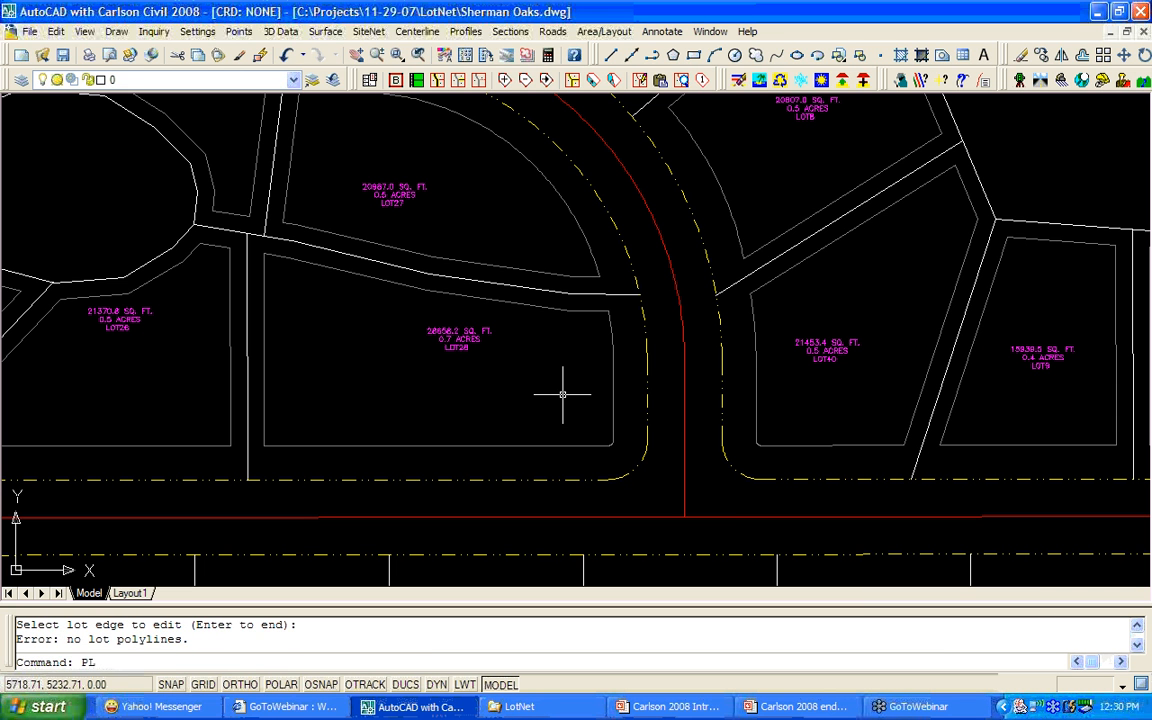
{"action": "key", "text": "Return"}
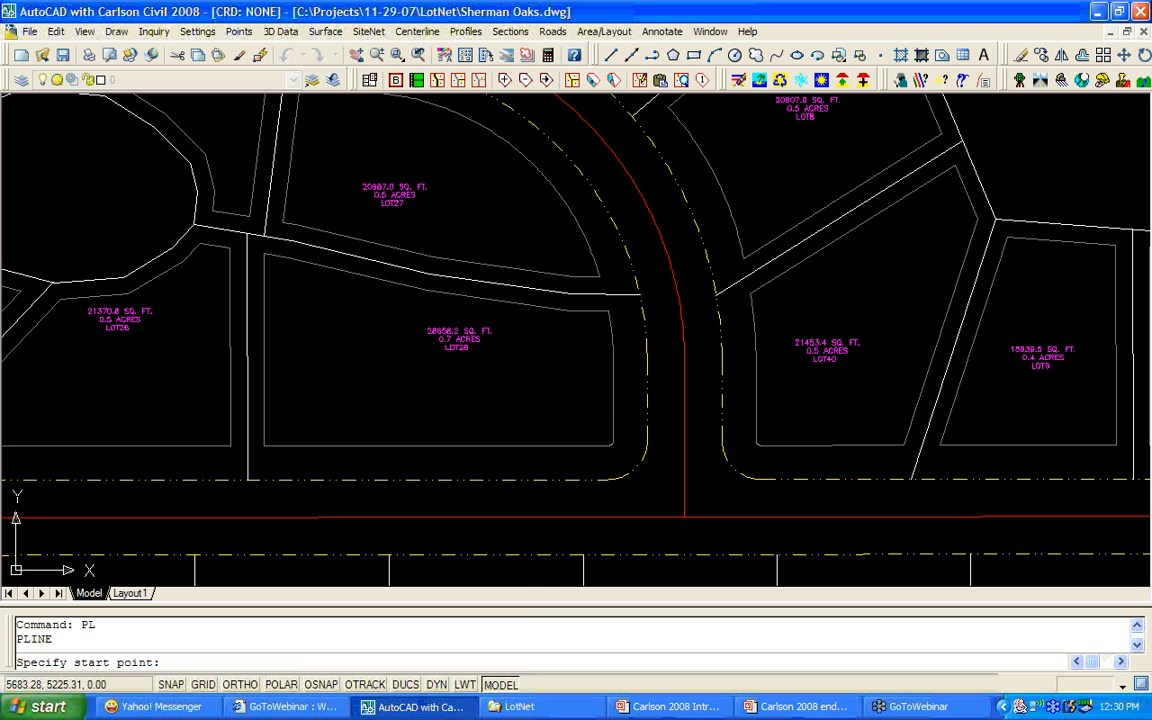
{"action": "right_click", "coordinate": [505, 405], "text": "shift"}
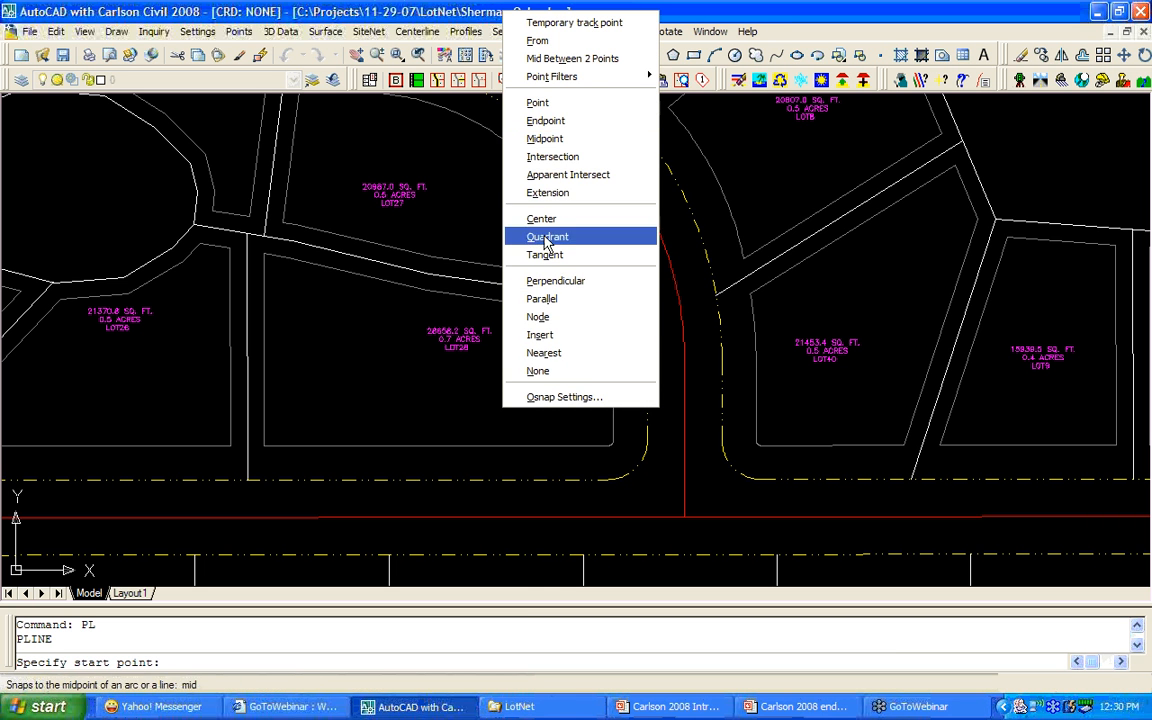
{"action": "left_click", "coordinate": [545, 353]}
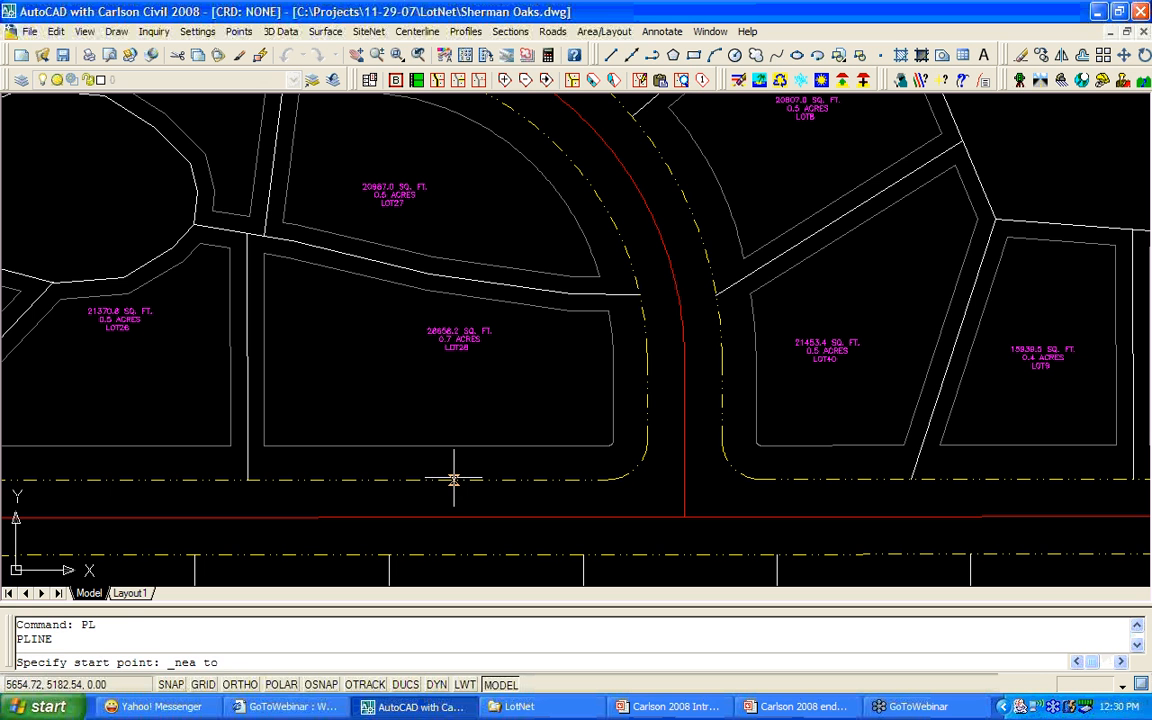
{"action": "left_click", "coordinate": [453, 477]}
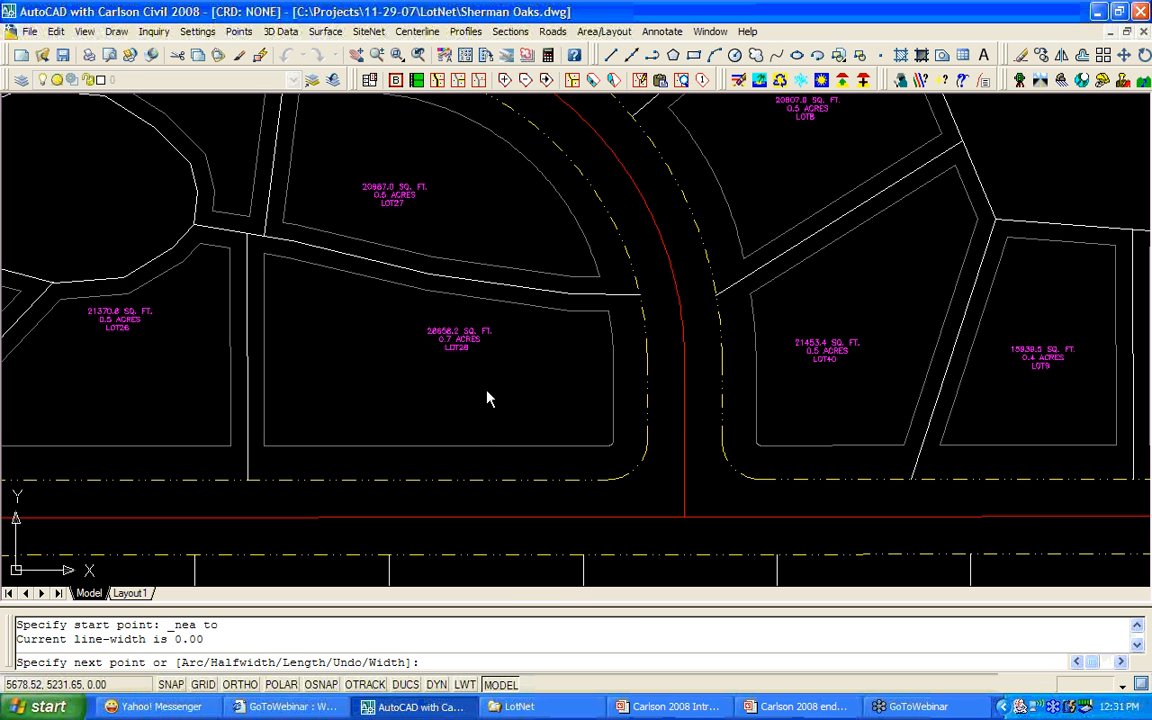
{"action": "right_click", "coordinate": [491, 398], "text": "shift"}
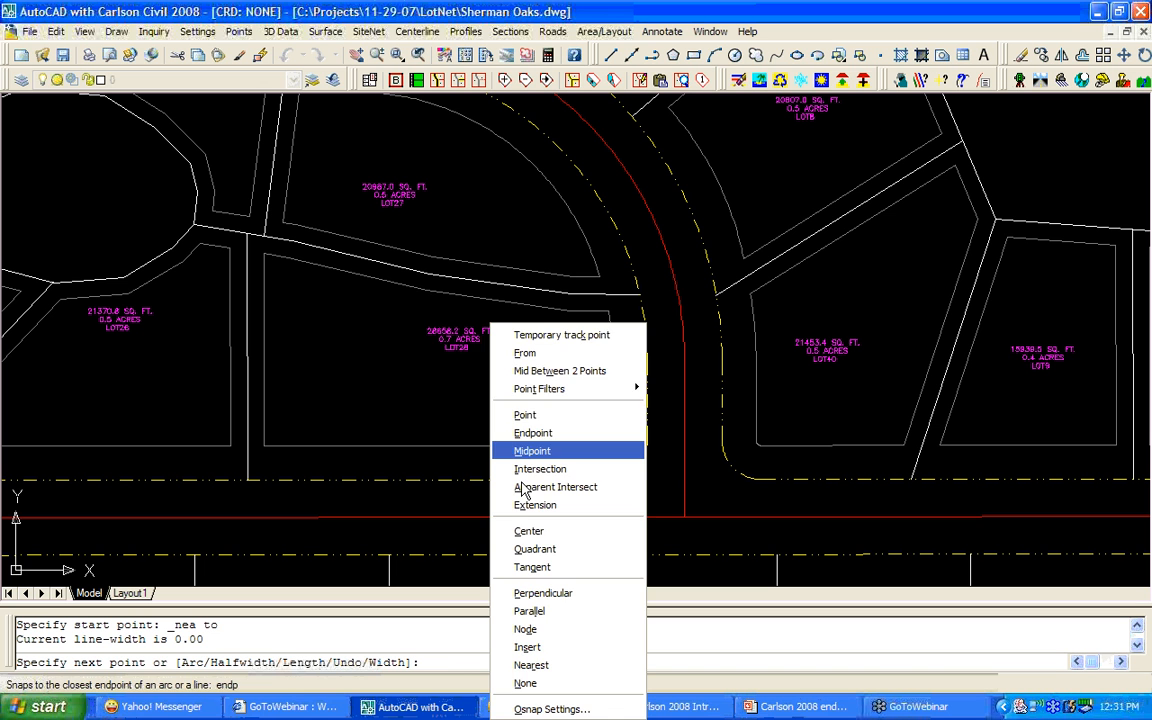
{"action": "left_click", "coordinate": [530, 593]}
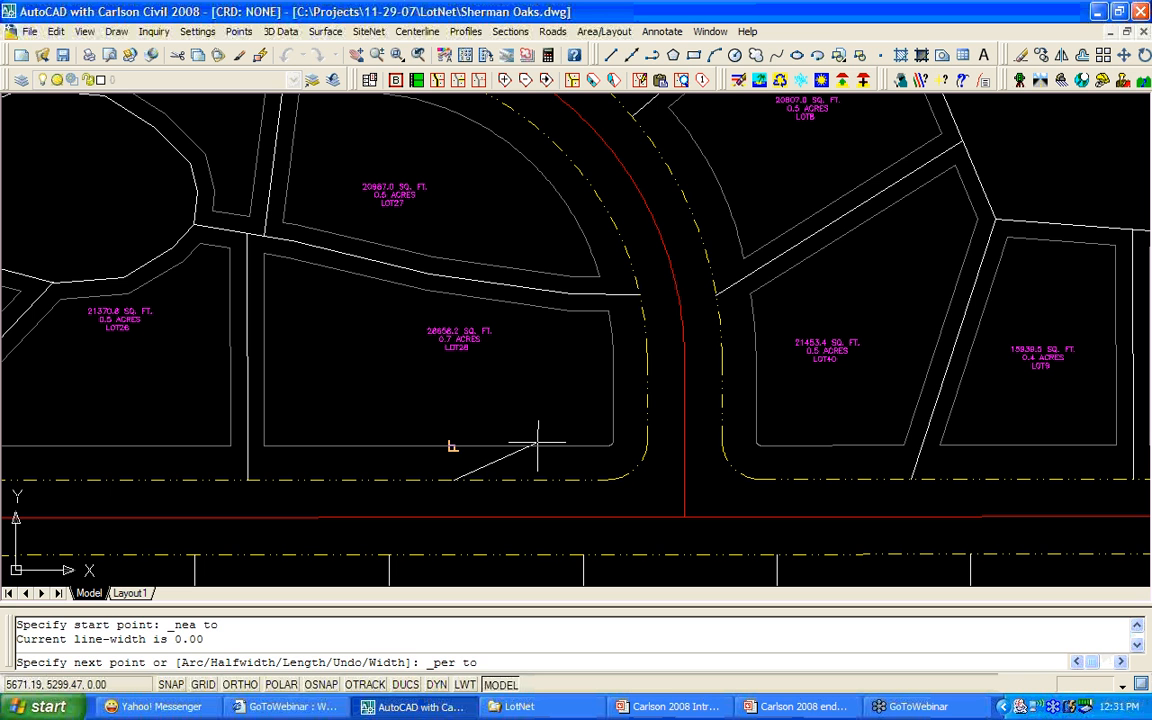
{"action": "key", "text": "Escape"}
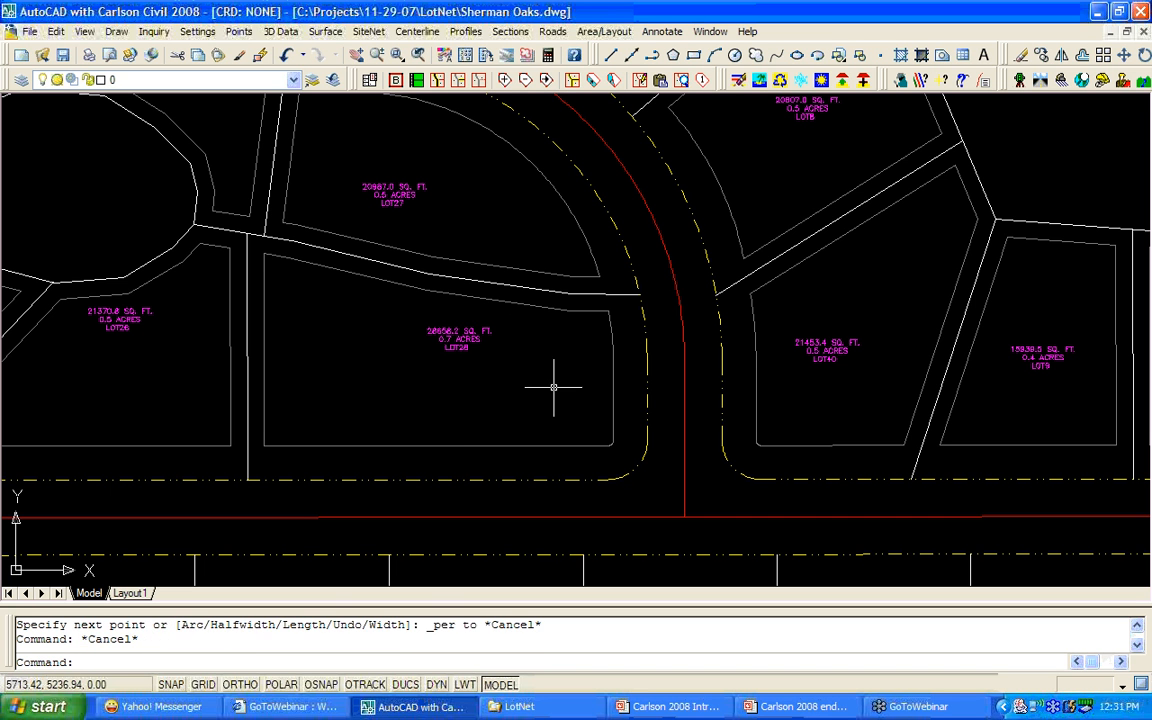
Retry the polyline from the curb arc's midpoint, then cancel it.
{"action": "type", "text": "pl"}
{"action": "key", "text": "Return"}
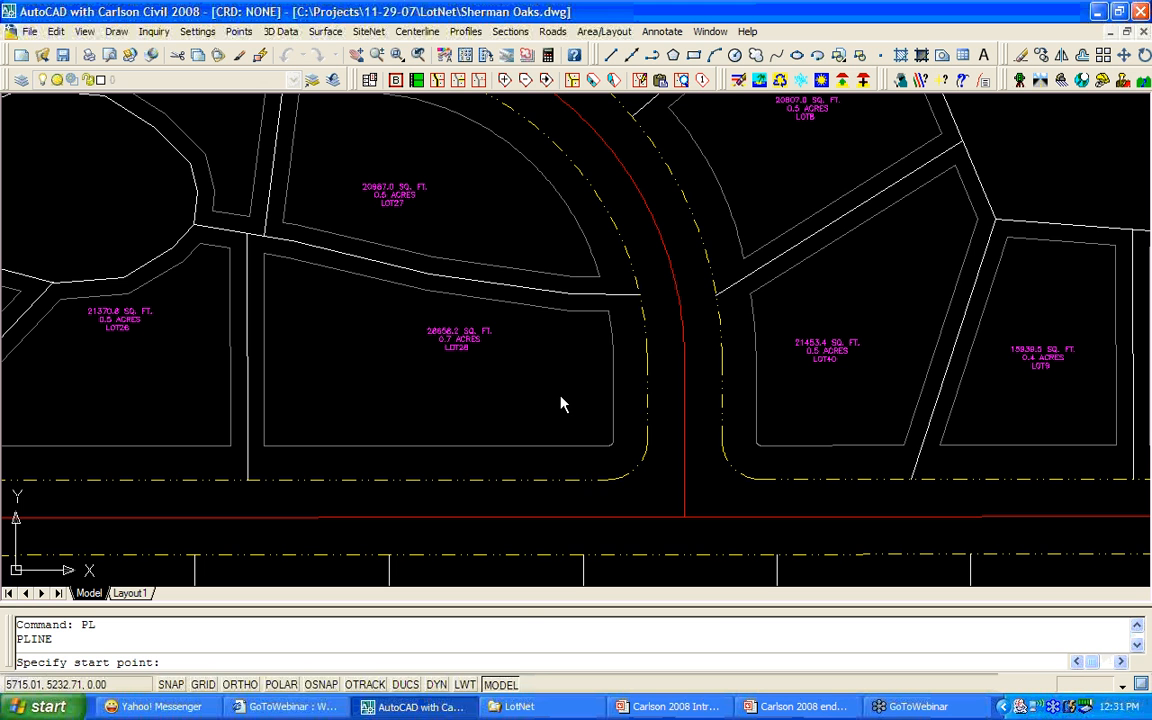
{"action": "right_click", "coordinate": [561, 403], "text": "shift"}
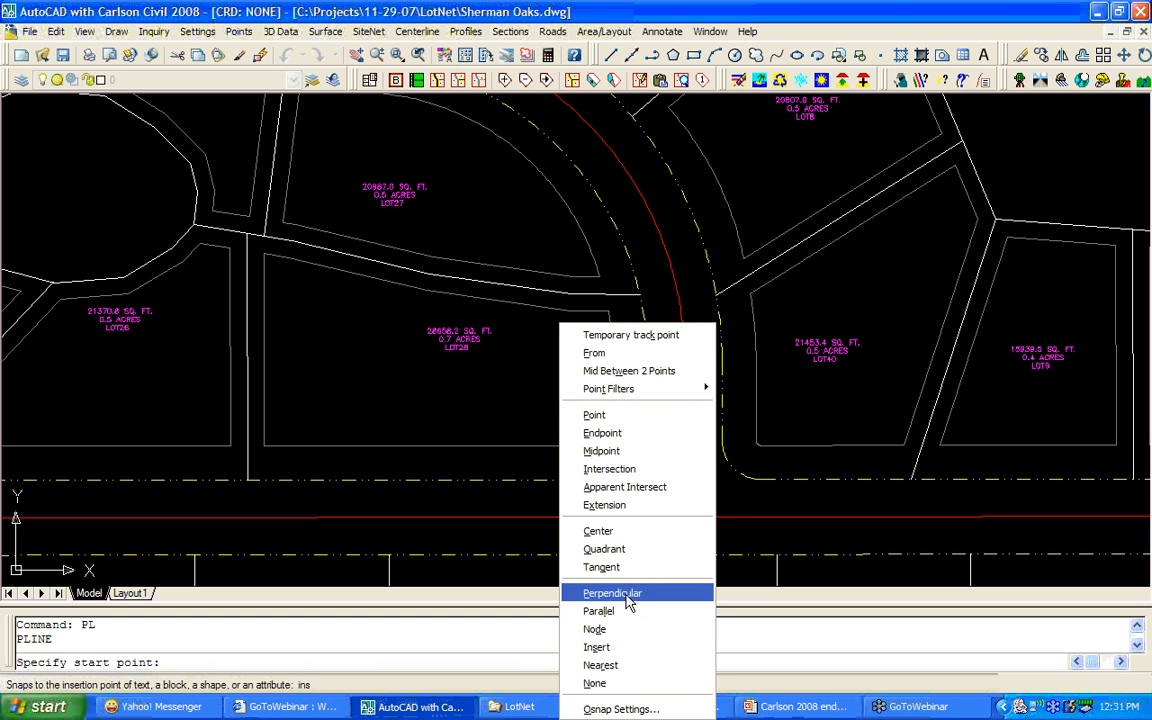
{"action": "left_click", "coordinate": [601, 451]}
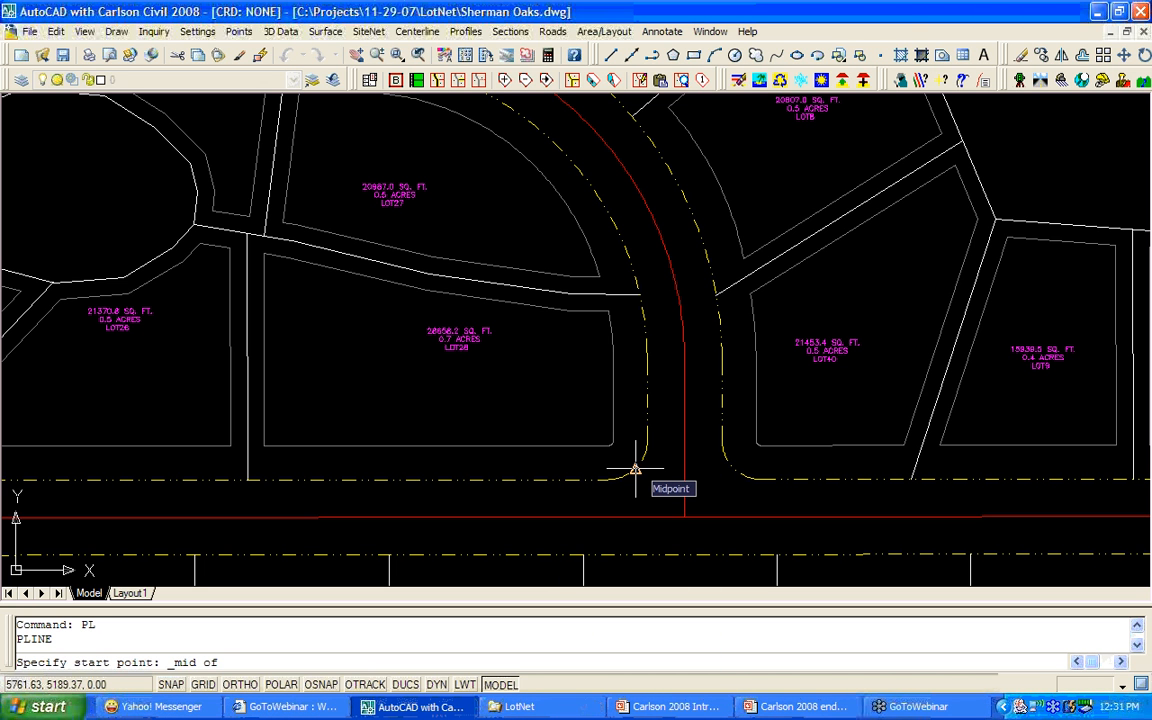
{"action": "left_click", "coordinate": [636, 463]}
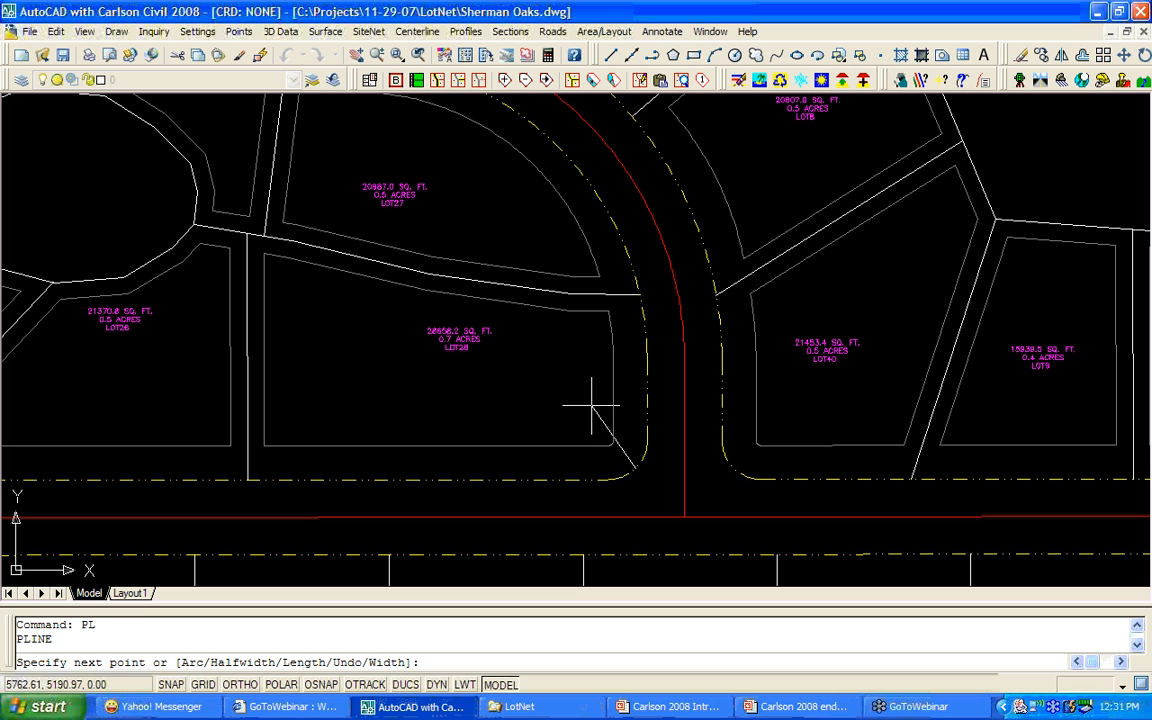
{"action": "right_click", "coordinate": [553, 368], "text": "shift"}
{"action": "left_click", "coordinate": [618, 594]}
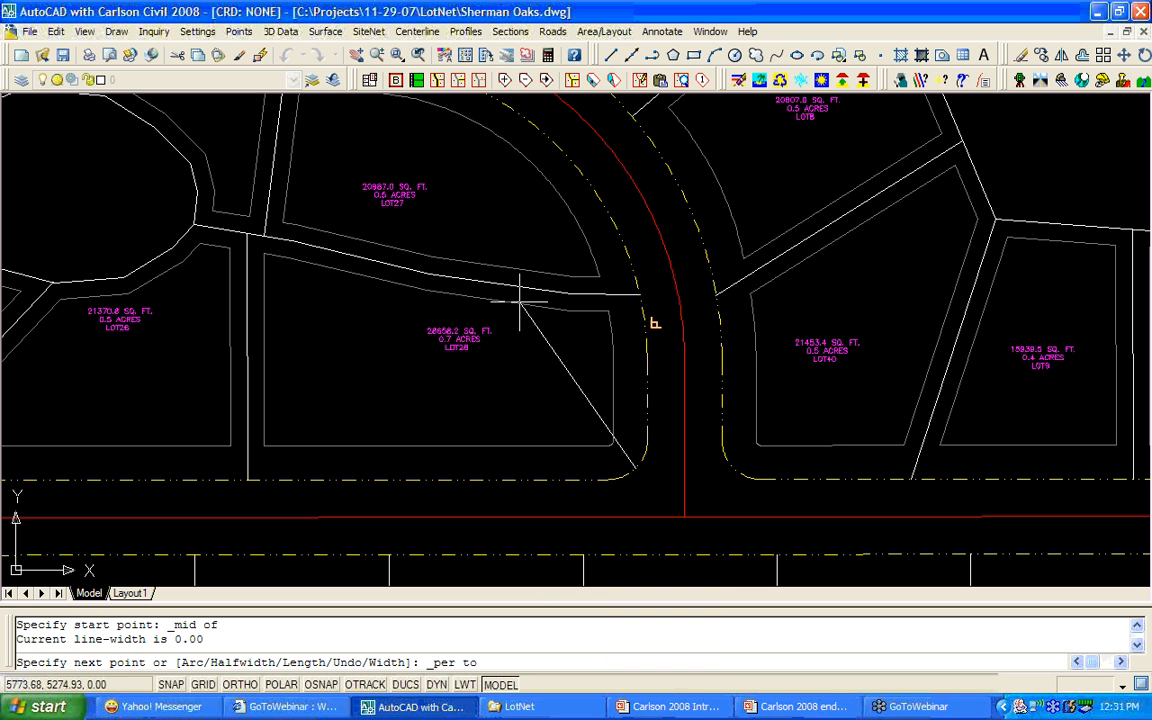
{"action": "key", "text": "Escape"}
{"action": "key", "text": "Escape"}
{"action": "key", "text": "Escape"}
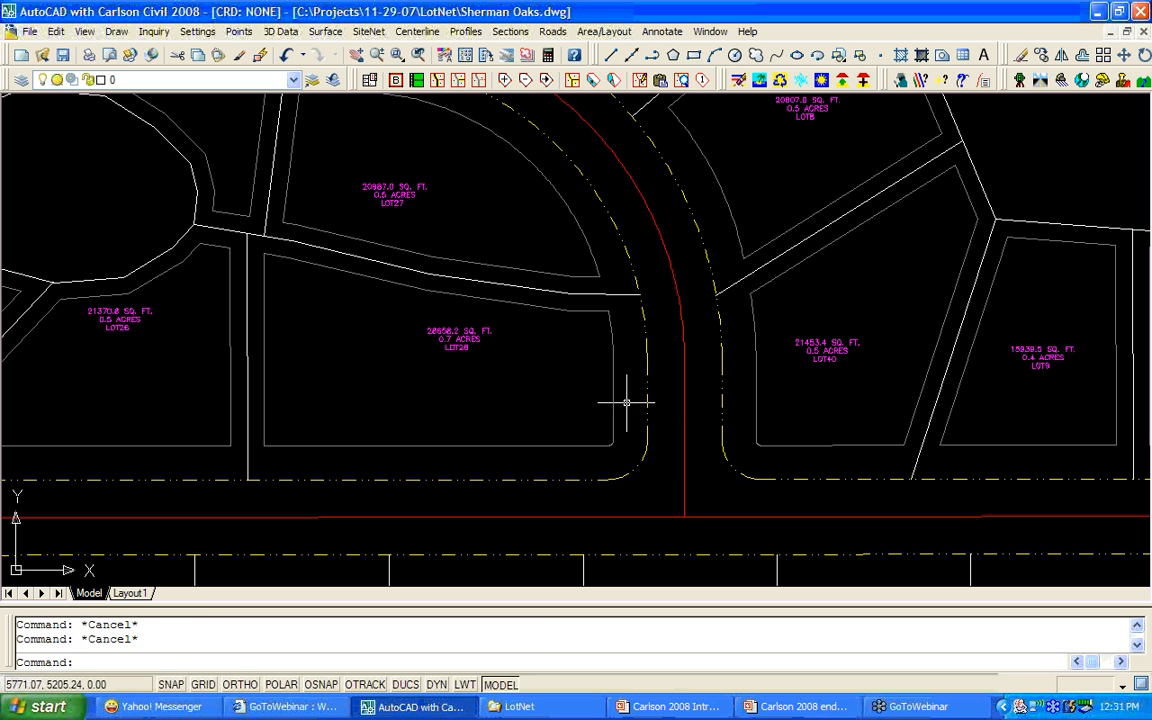
Retry the polyline starting perpendicular to the curb below LOT28, then cancel it.
{"action": "type", "text": "PL"}
{"action": "key", "text": "Return"}
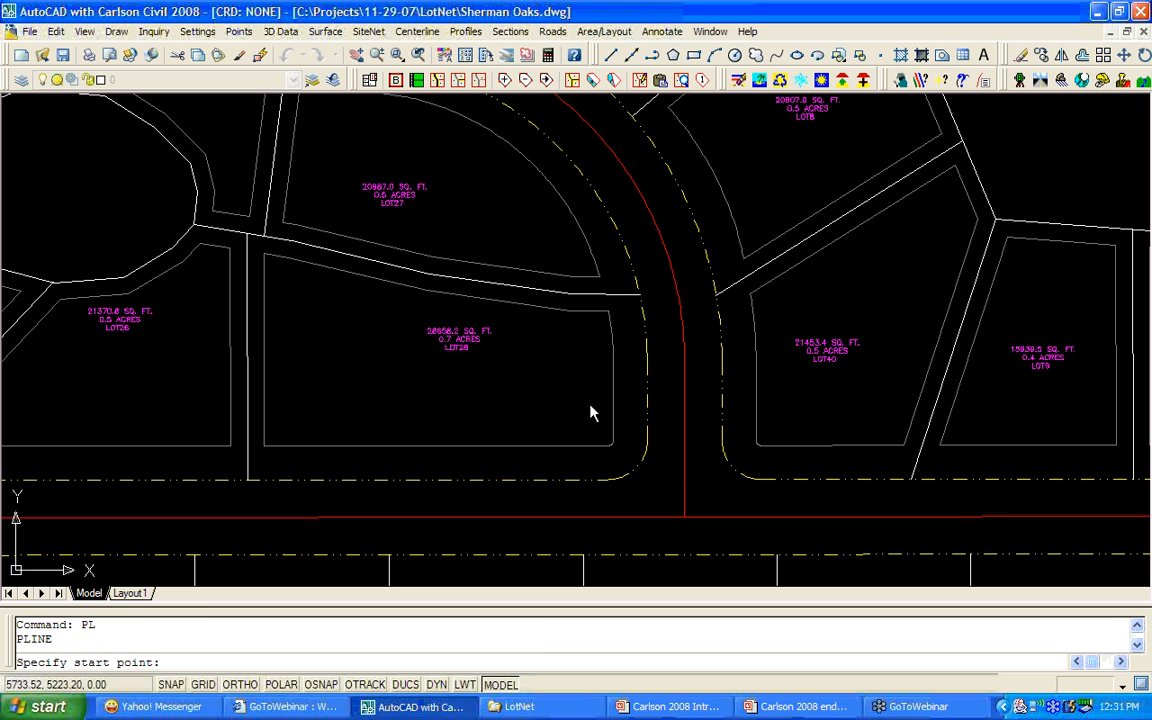
{"action": "right_click", "coordinate": [591, 412], "text": "shift"}
{"action": "left_click", "coordinate": [700, 287]}
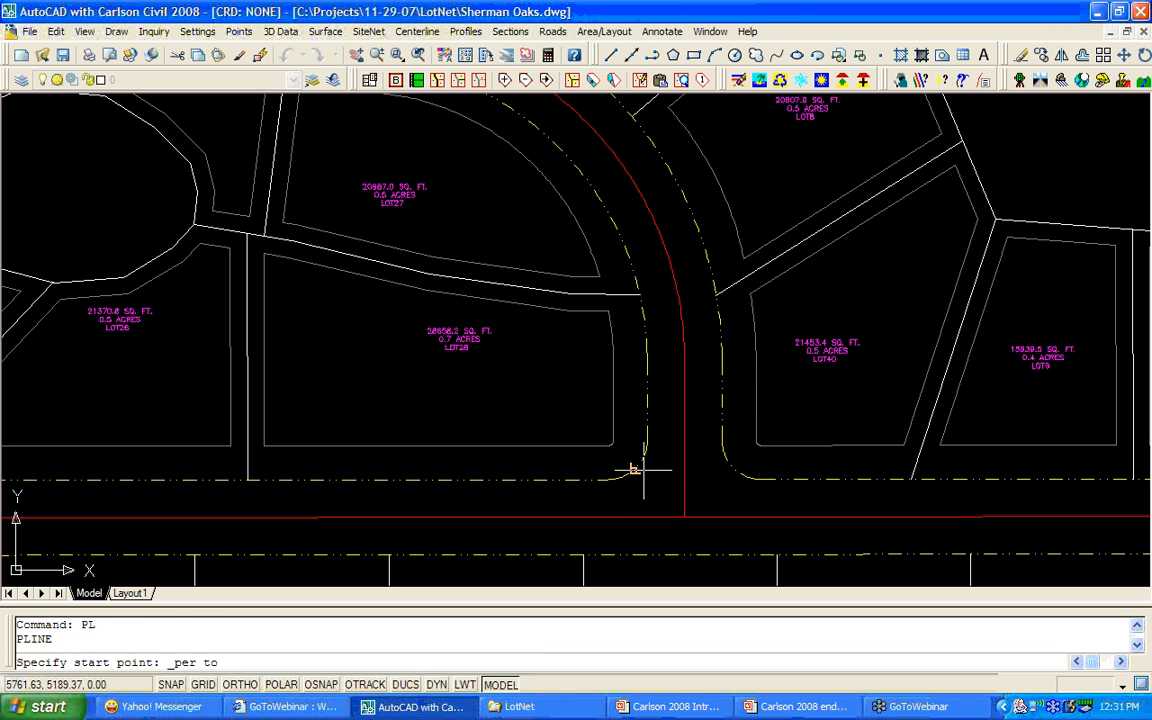
{"action": "left_click", "coordinate": [633, 469]}
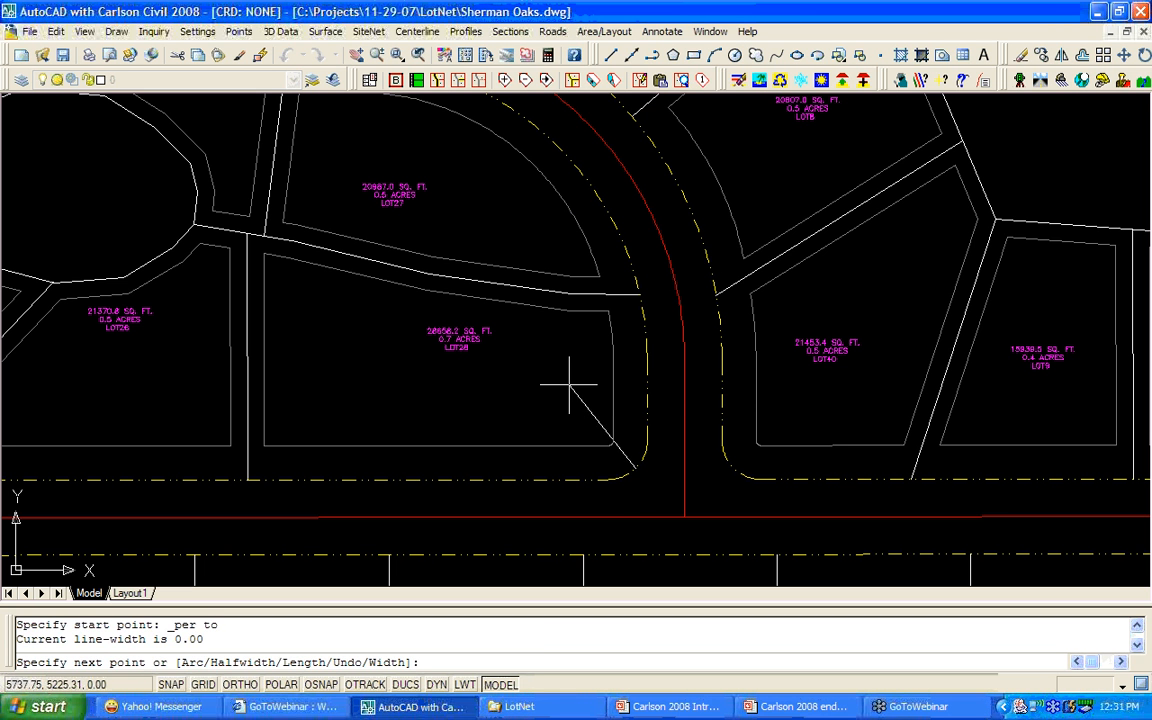
{"action": "right_click", "coordinate": [465, 280], "text": "shift"}
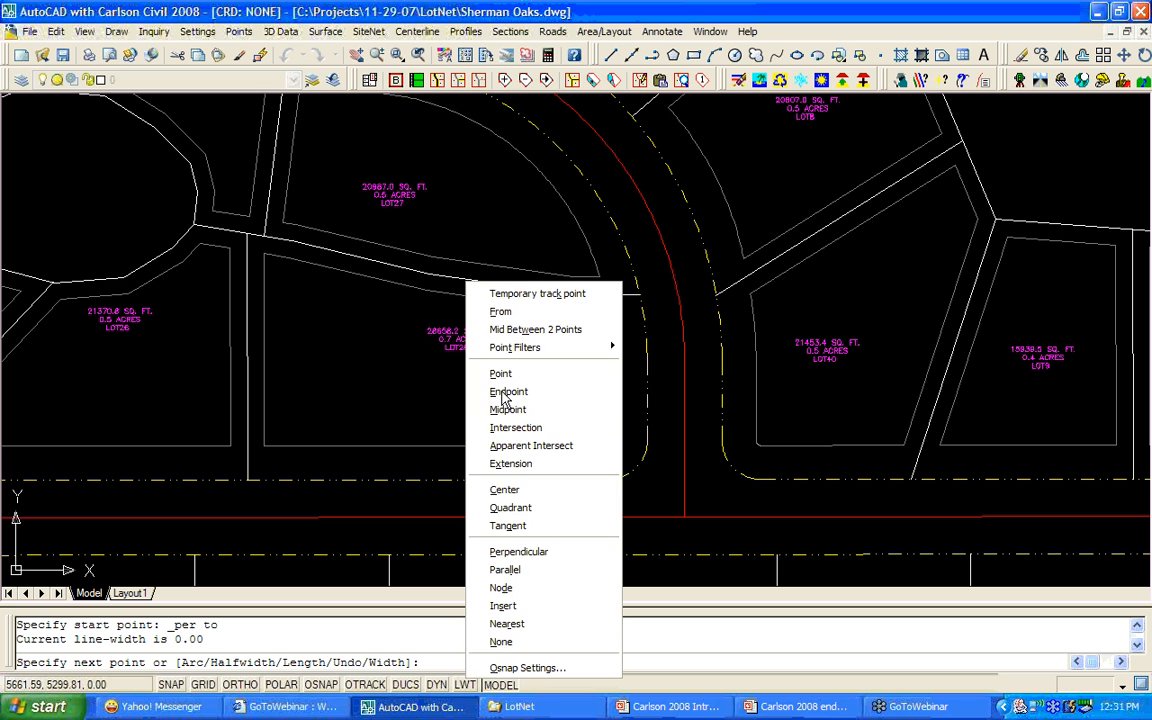
{"action": "left_click", "coordinate": [526, 554]}
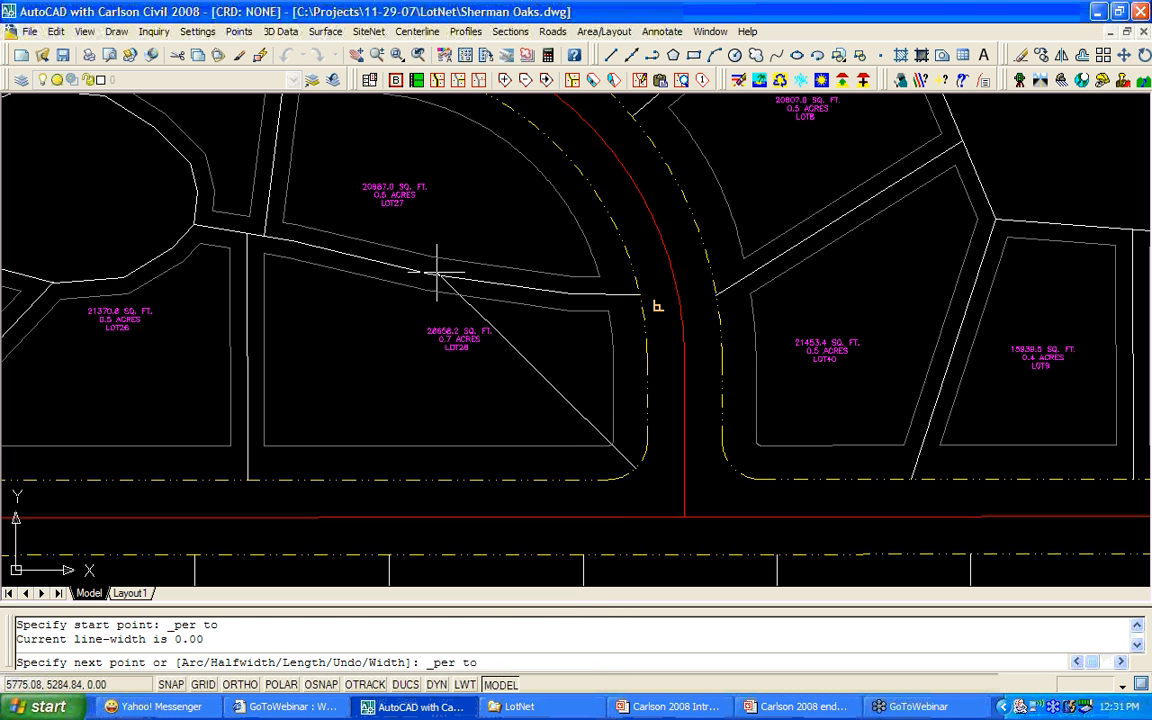
{"action": "key", "text": "Escape"}
{"action": "key", "text": "Escape"}
Draw the diagonal from the curb, perpendicular at LOT28's lower right, to the LOT27/LOT28 corner.
{"action": "type", "text": "F"}
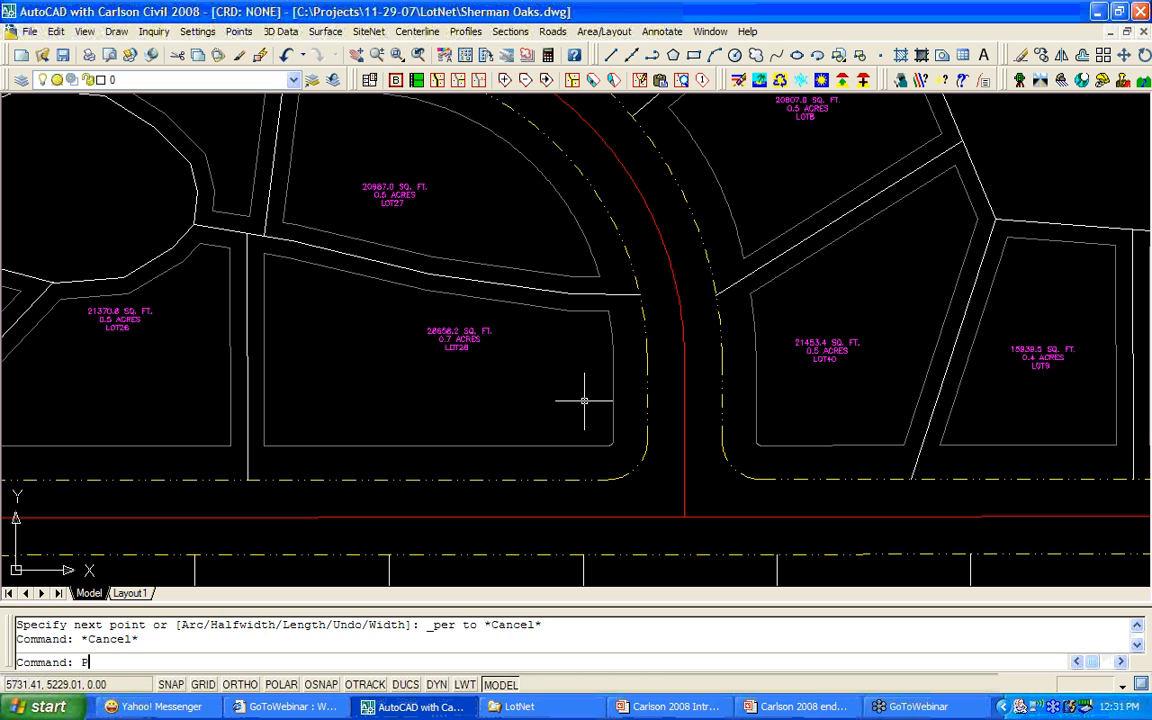
{"action": "type", "text": "L"}
{"action": "key", "text": "Return"}
{"action": "right_click", "coordinate": [568, 417], "text": "shift"}
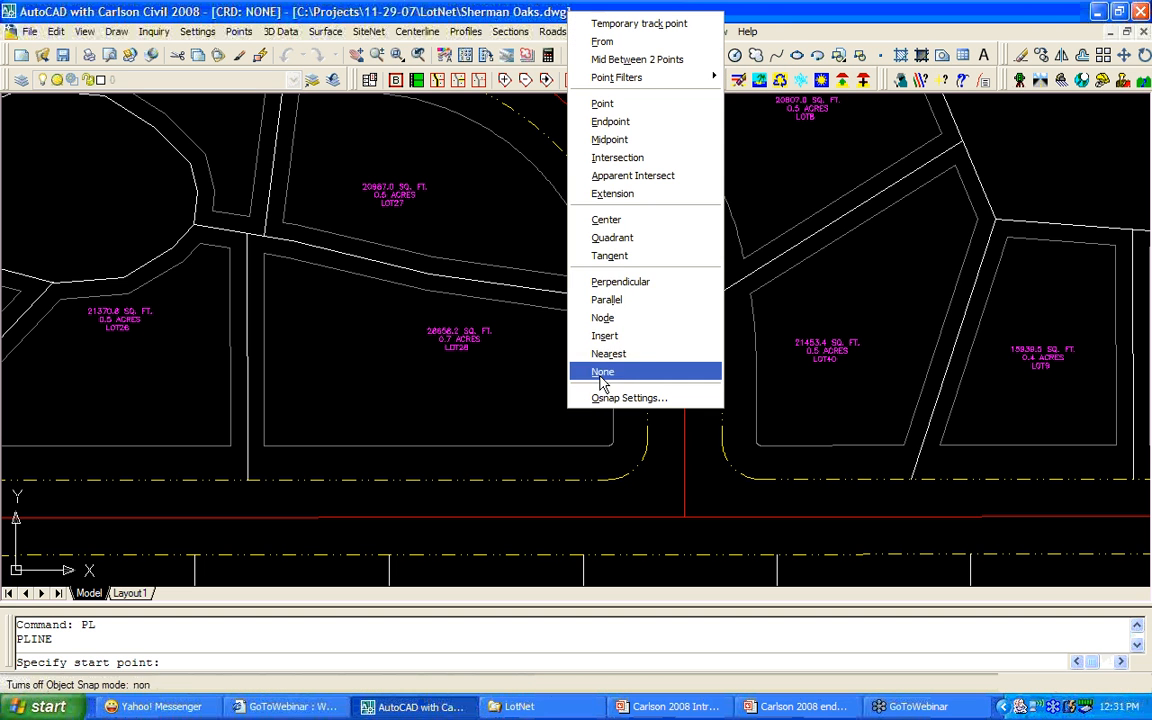
{"action": "left_click", "coordinate": [655, 284]}
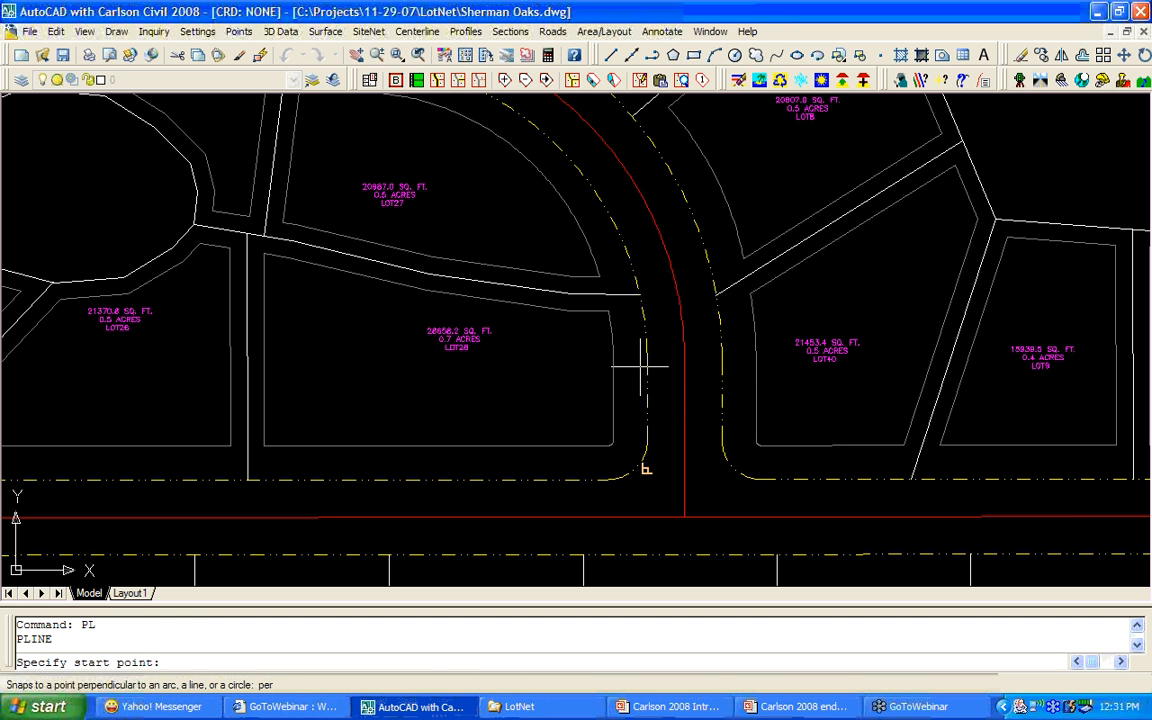
{"action": "left_click", "coordinate": [632, 465]}
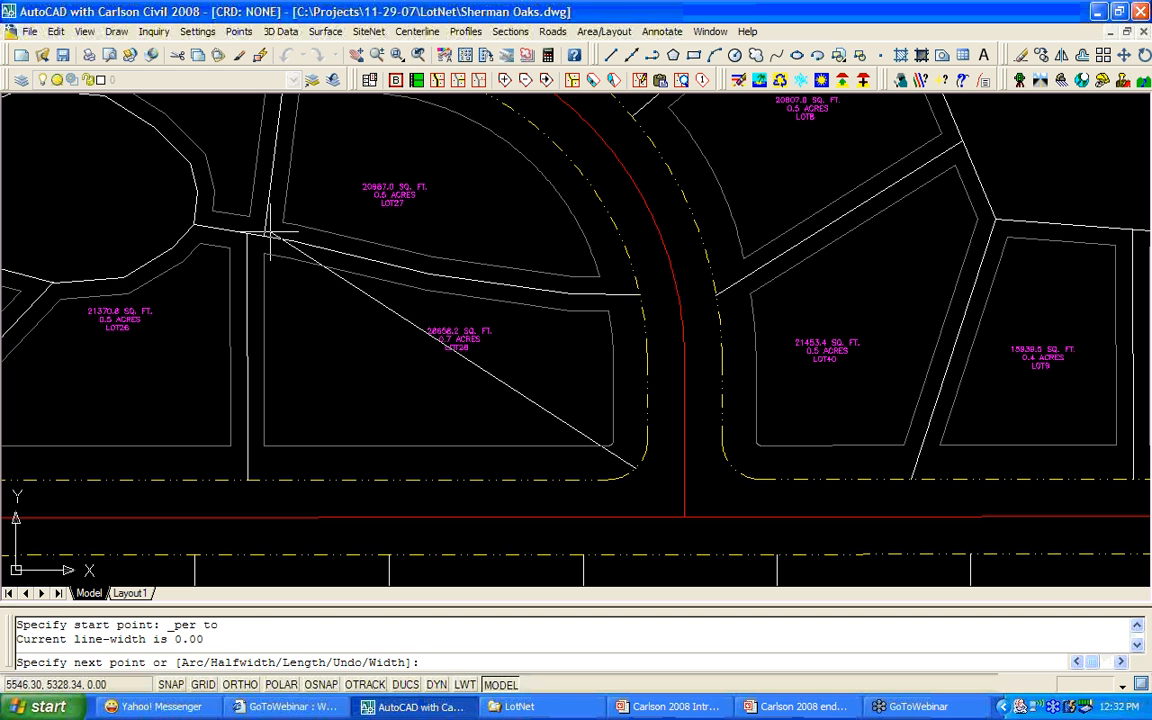
{"action": "left_click", "coordinate": [265, 234]}
Finish the diagonal polyline and trim it at the LOT27 boundary.
{"action": "right_click", "coordinate": [332, 243]}
{"action": "left_click", "coordinate": [355, 252]}
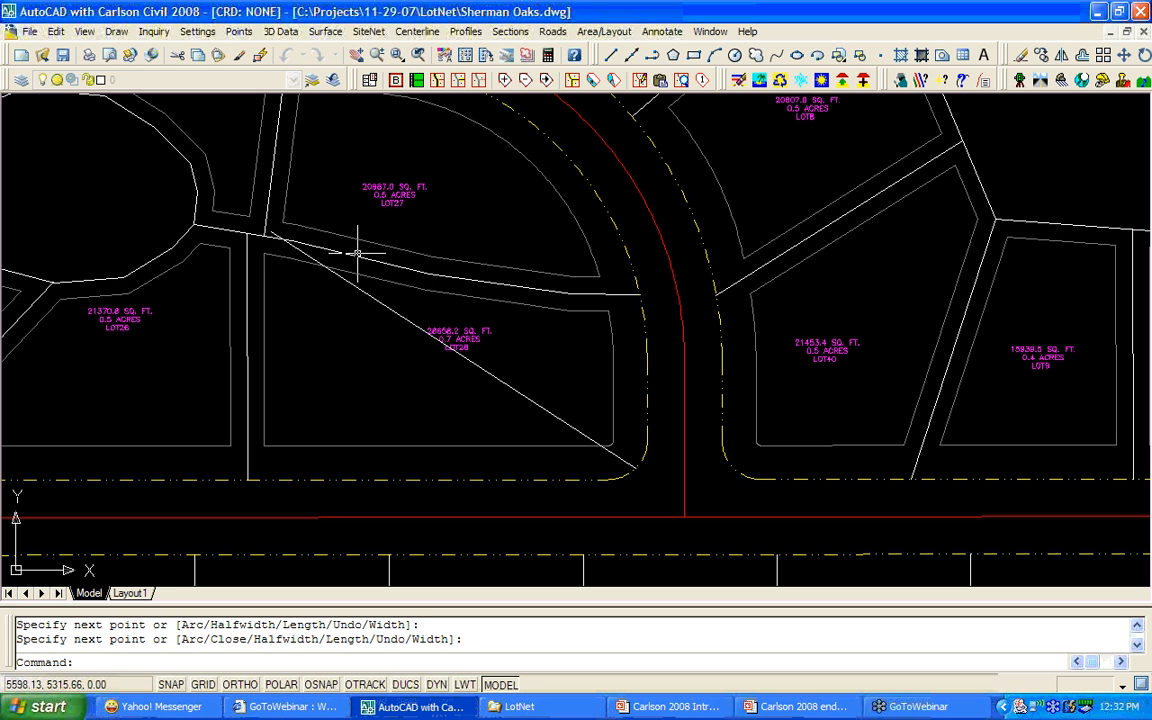
{"action": "type", "text": "TR"}
{"action": "key", "text": "Return"}
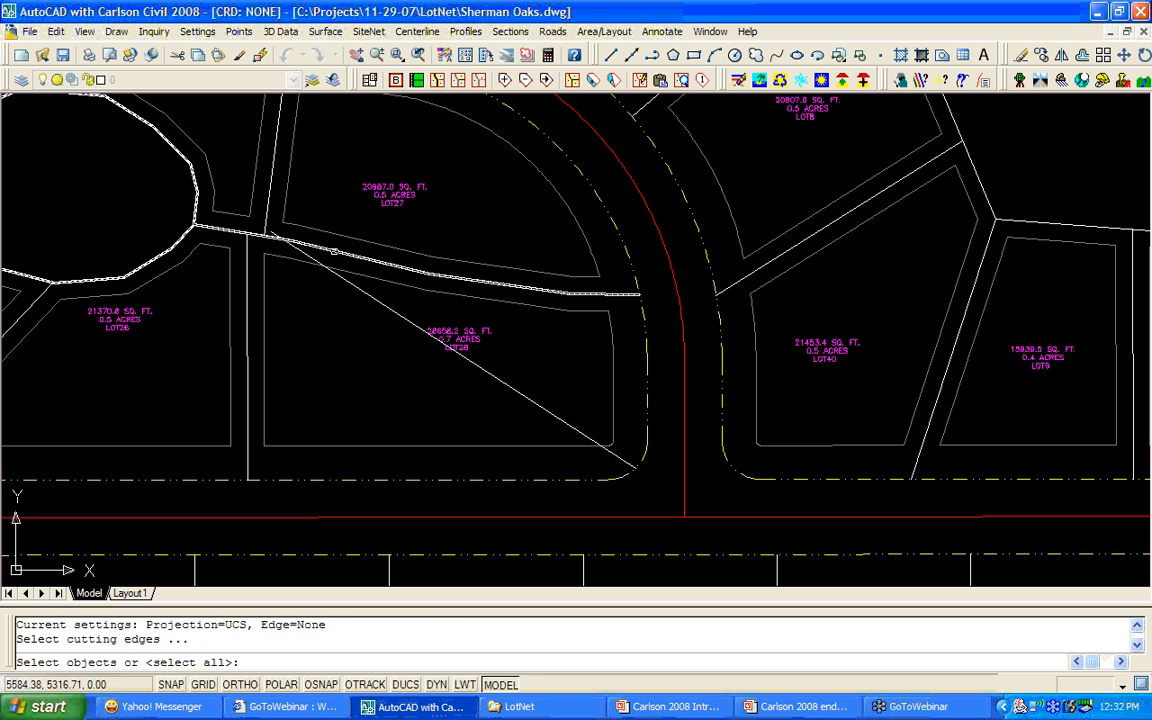
{"action": "left_click", "coordinate": [300, 240]}
{"action": "key", "text": "Return"}
{"action": "right_click", "coordinate": [289, 242]}
{"action": "left_click", "coordinate": [324, 255]}
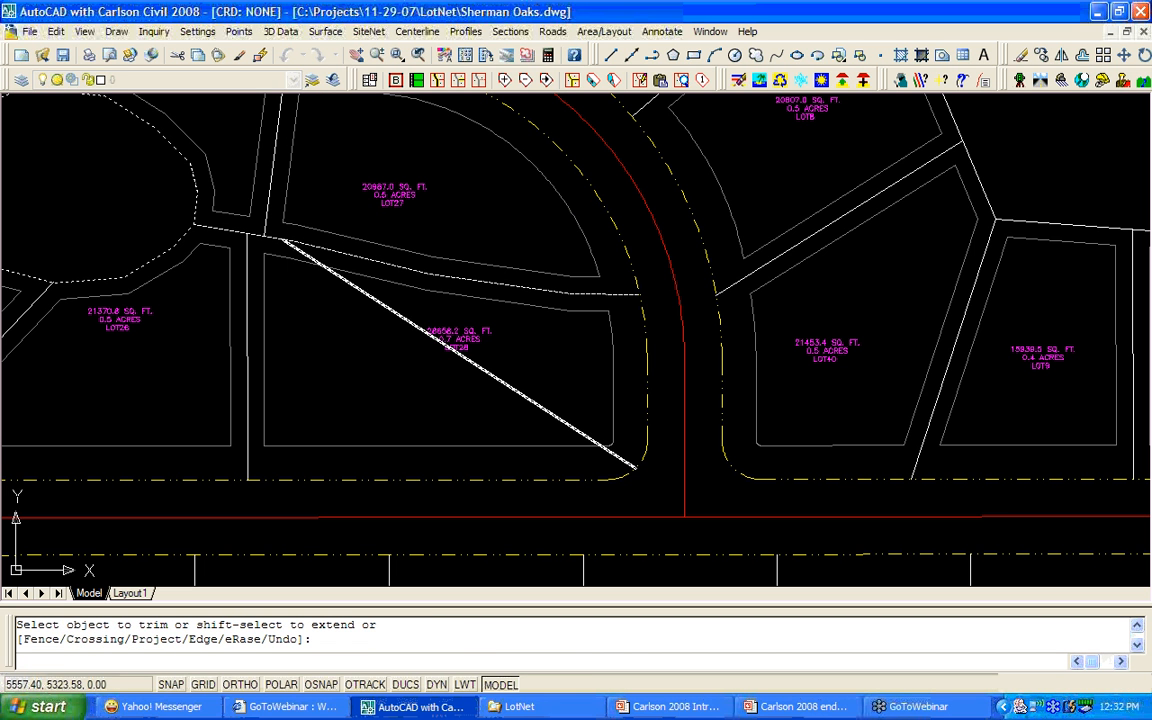
Add the diagonal as a lot edge, splitting off the 10312.9 sq ft LOT40.
{"action": "left_click", "coordinate": [460, 87]}
{"action": "left_click", "coordinate": [402, 318]}
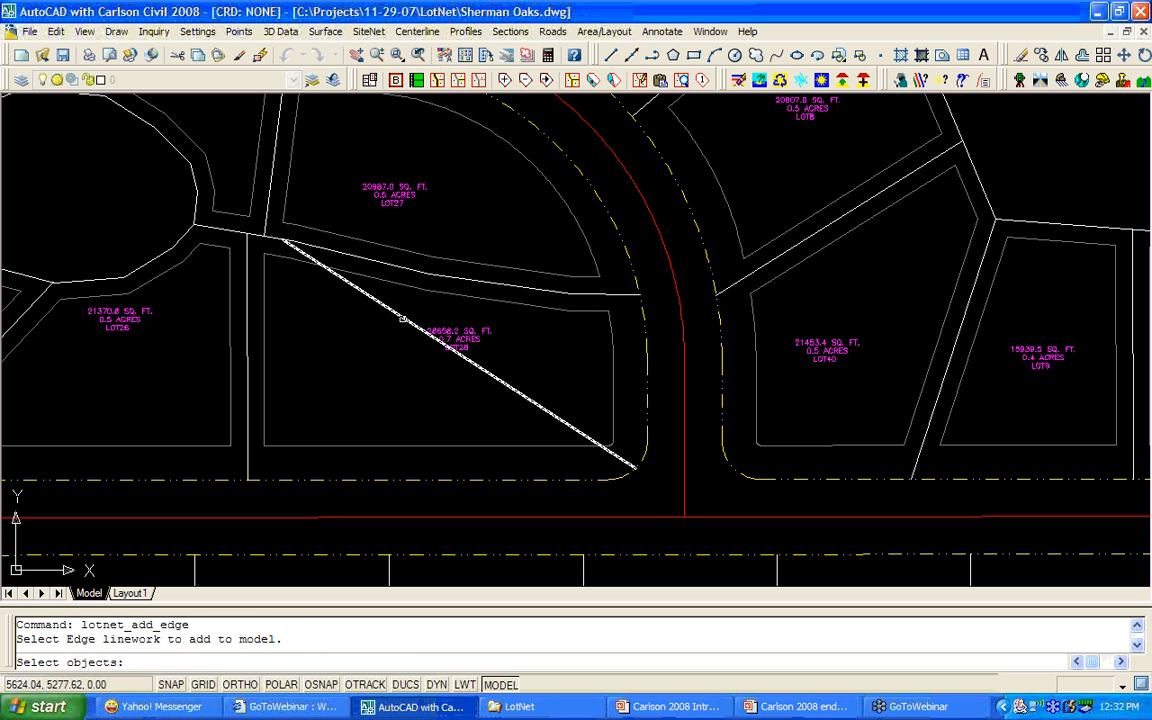
{"action": "key", "text": "Return"}
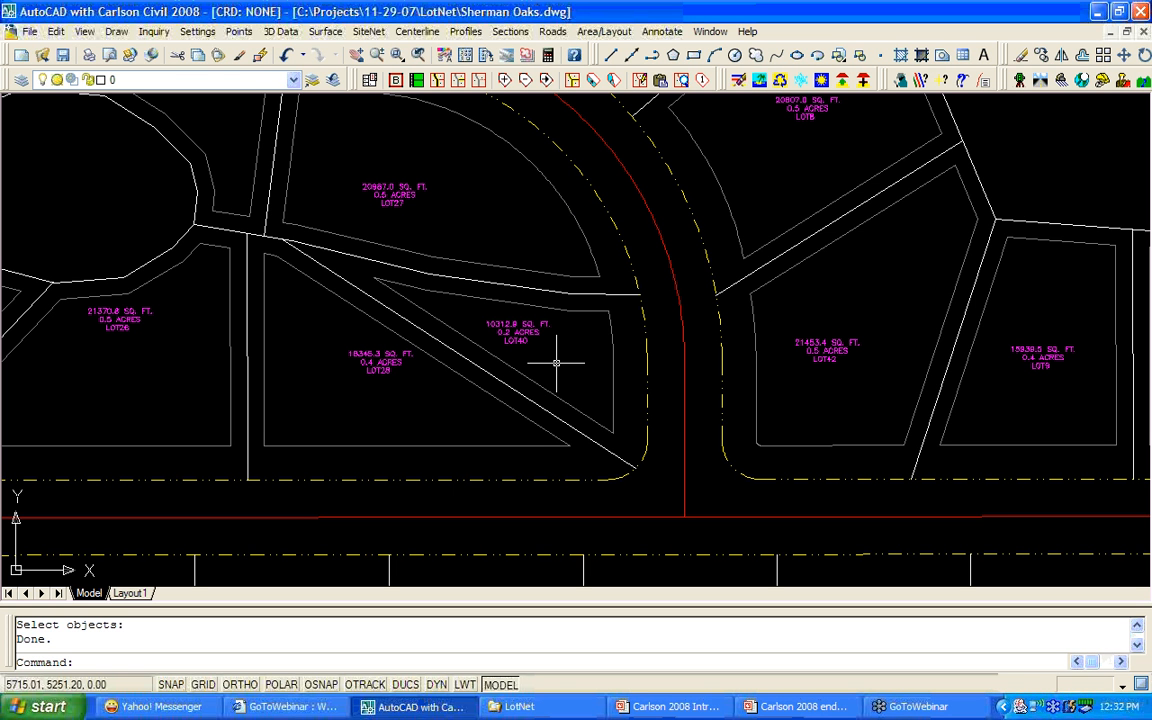
Add a new vertex on the edge shared by LOT21 and LOT120.
{"action": "scroll", "coordinate": [562, 363], "scroll_direction": "down", "scroll_amount": 1}
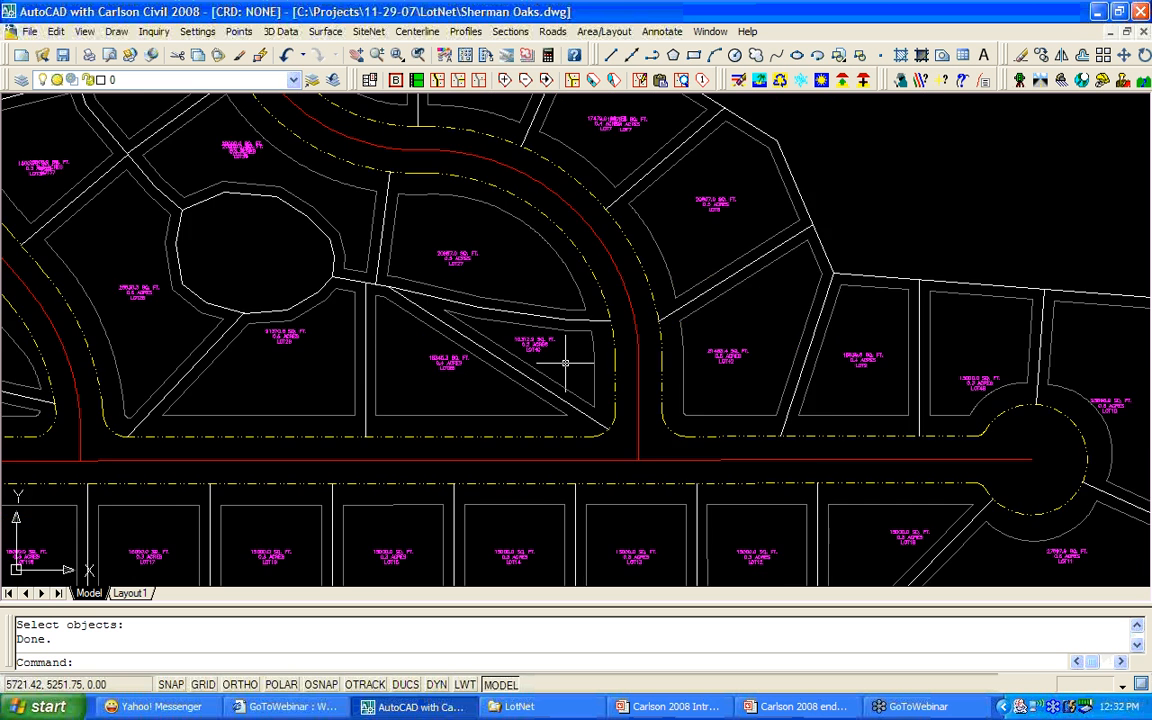
{"action": "scroll", "coordinate": [565, 363], "scroll_direction": "down", "scroll_amount": 2}
{"action": "middle_click_drag", "start_coordinate": [373, 424], "coordinate": [768, 459]}
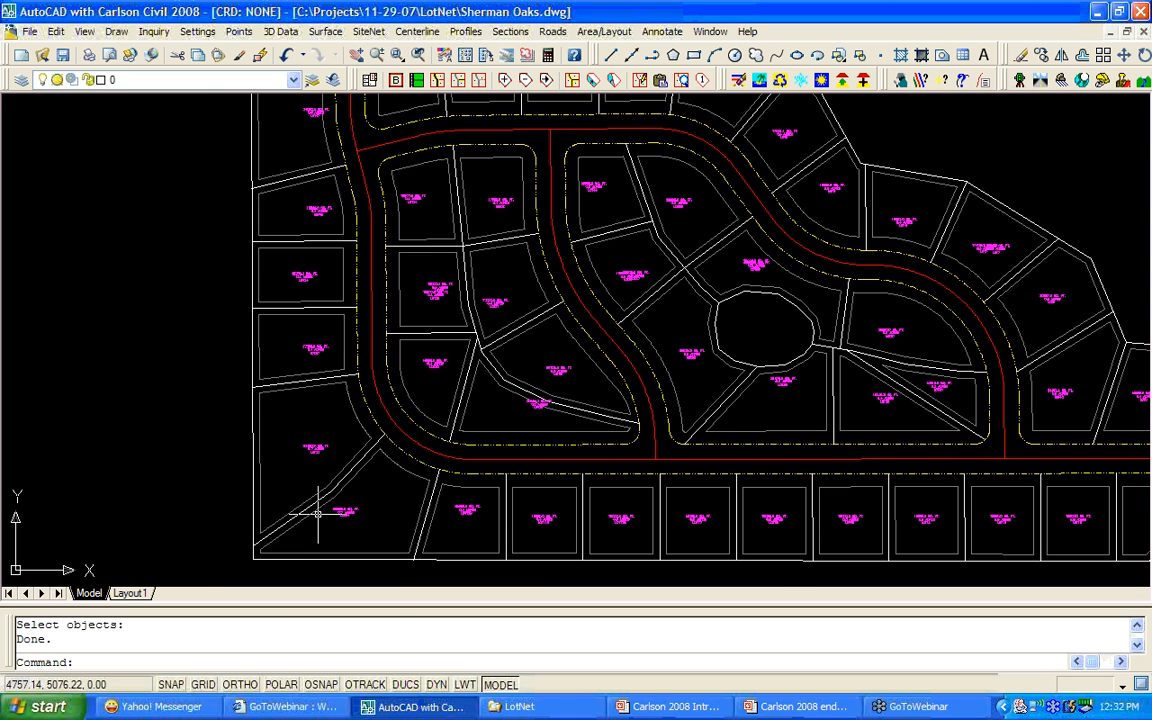
{"action": "scroll", "coordinate": [318, 512], "scroll_direction": "up", "scroll_amount": 3}
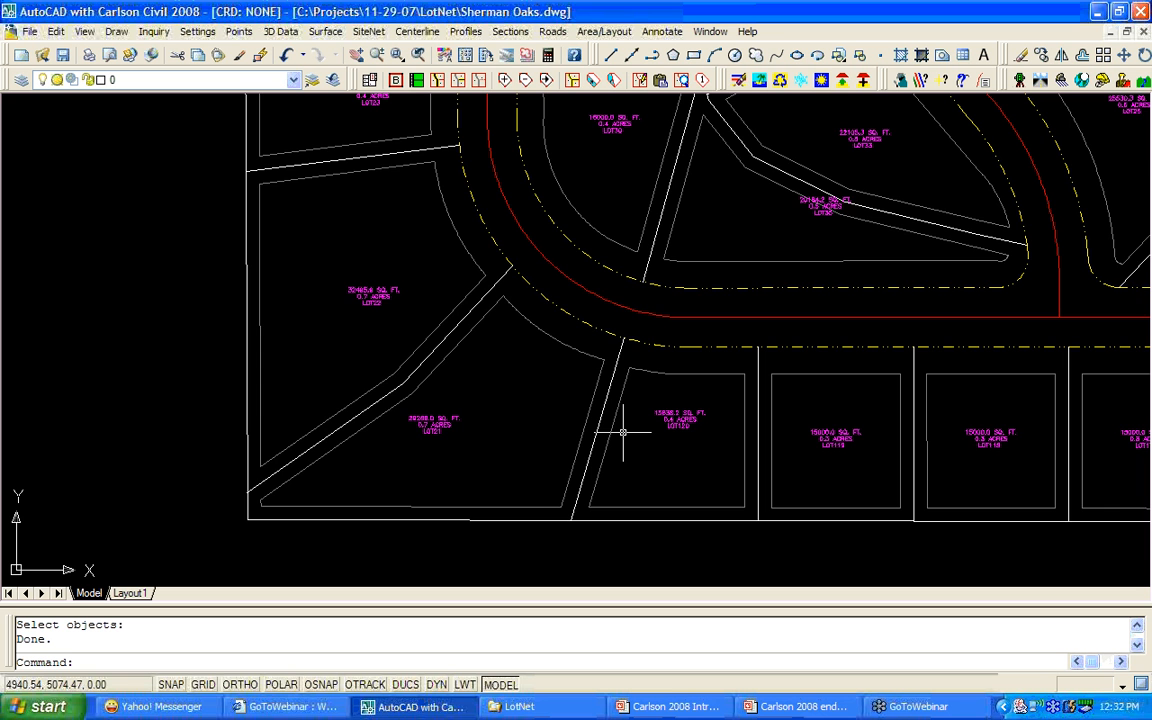
{"action": "scroll", "coordinate": [622, 432], "scroll_direction": "up", "scroll_amount": 2}
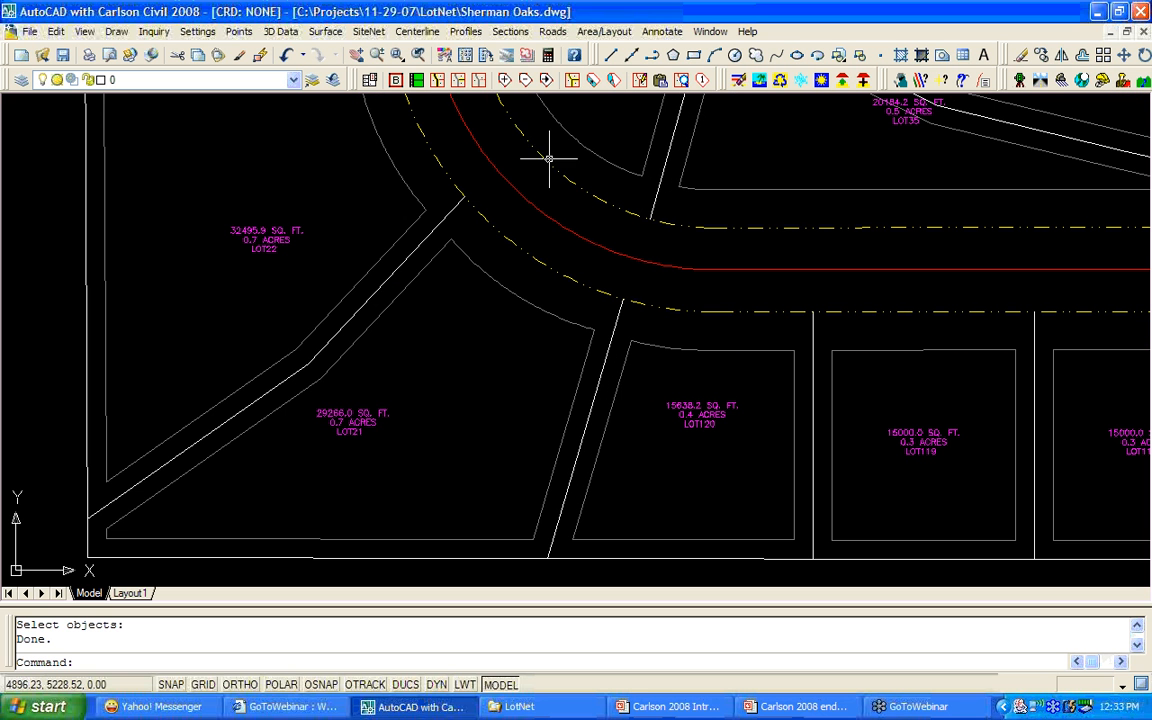
{"action": "left_click", "coordinate": [510, 88]}
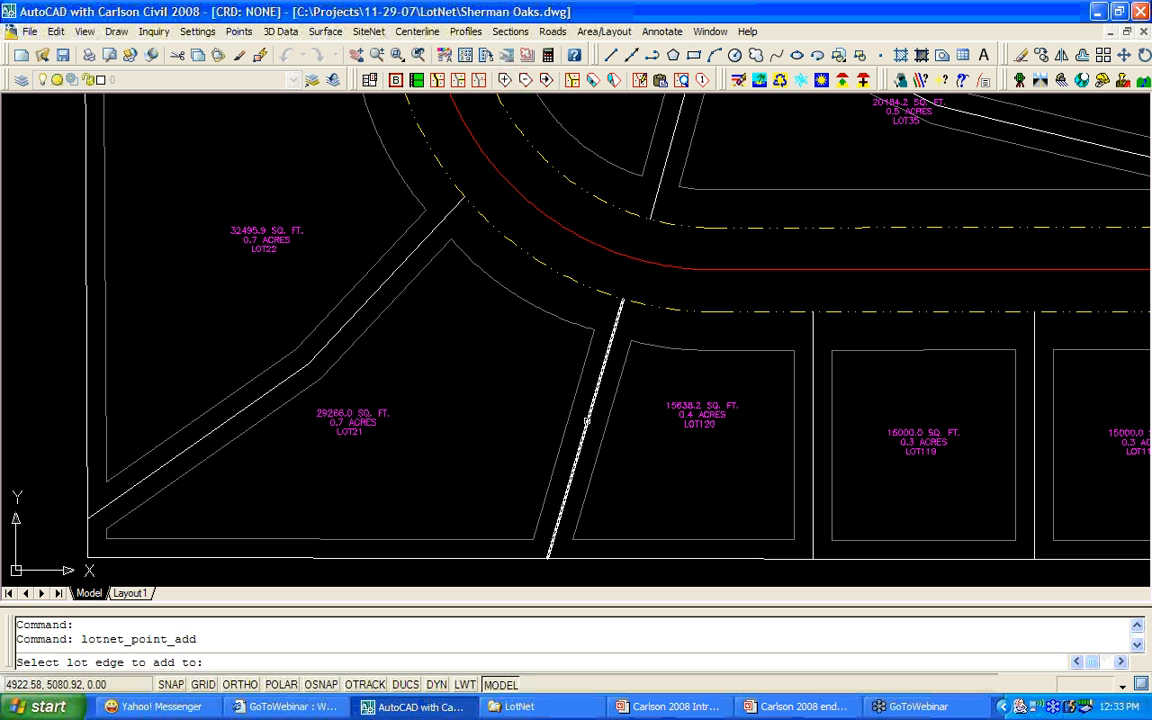
{"action": "left_click", "coordinate": [588, 432]}
{"action": "left_click", "coordinate": [600, 435]}
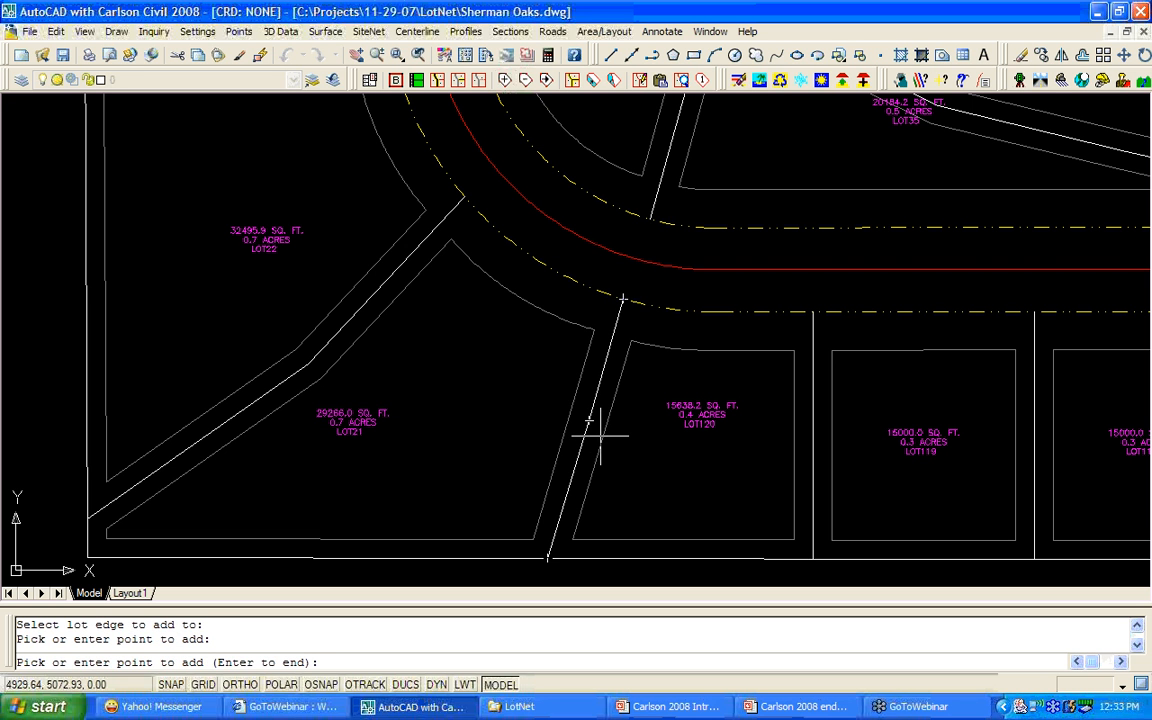
{"action": "key", "text": "Return"}
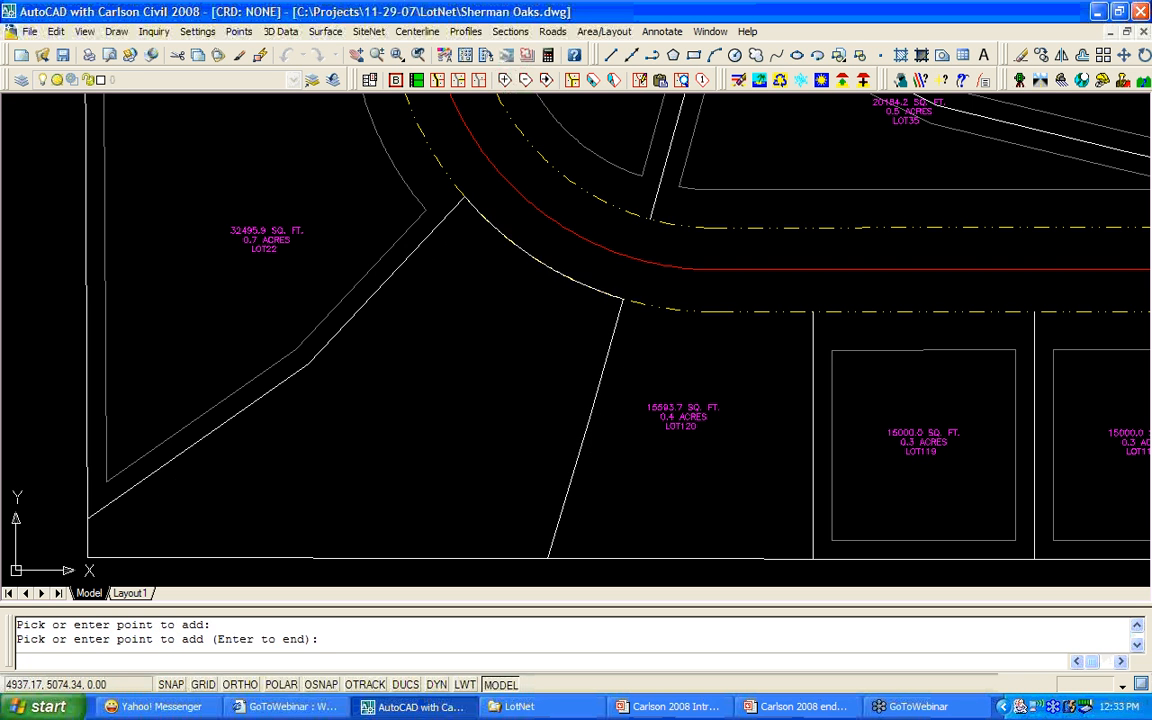
Drag that vertex into LOT21, making LOT120 18112.4 sq ft and LOT21 26791.9 sq ft.
{"action": "left_click", "coordinate": [545, 83]}
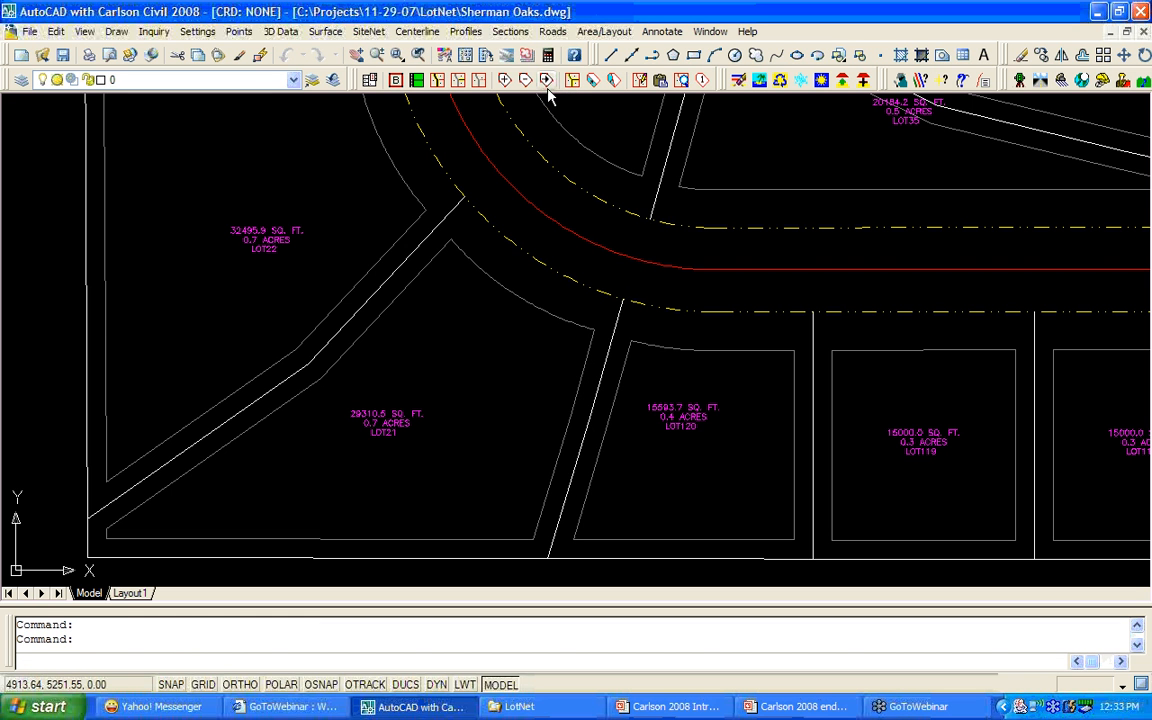
{"action": "left_click", "coordinate": [587, 418]}
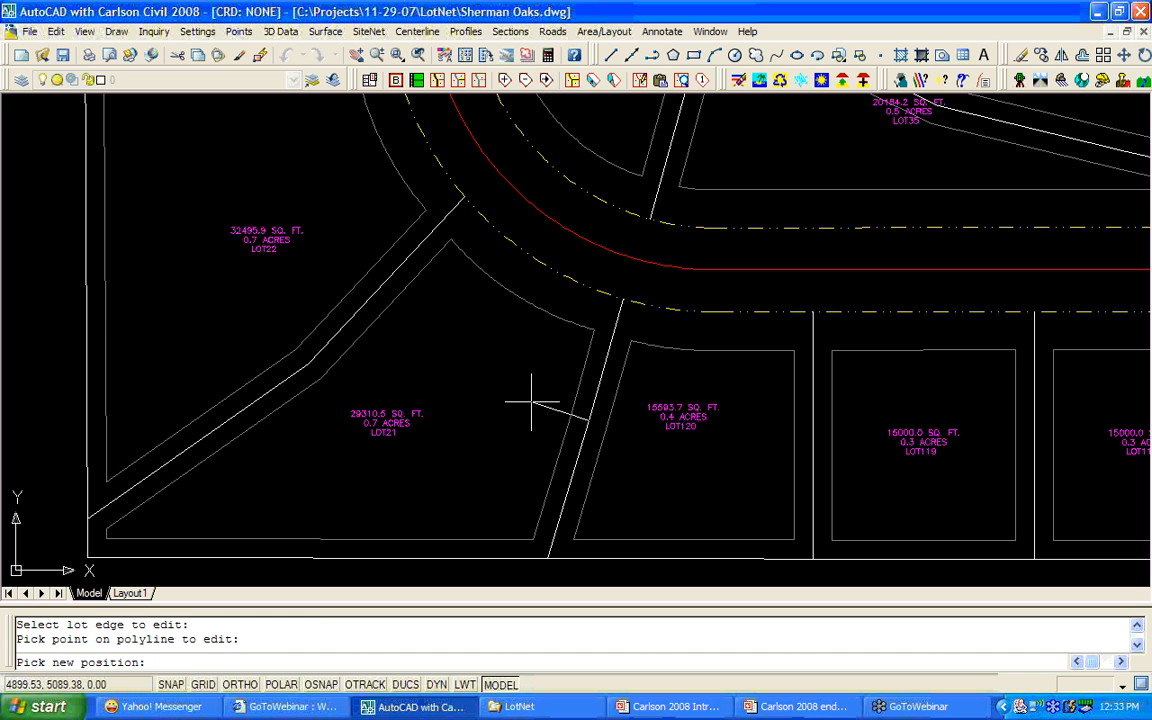
{"action": "left_click", "coordinate": [523, 402]}
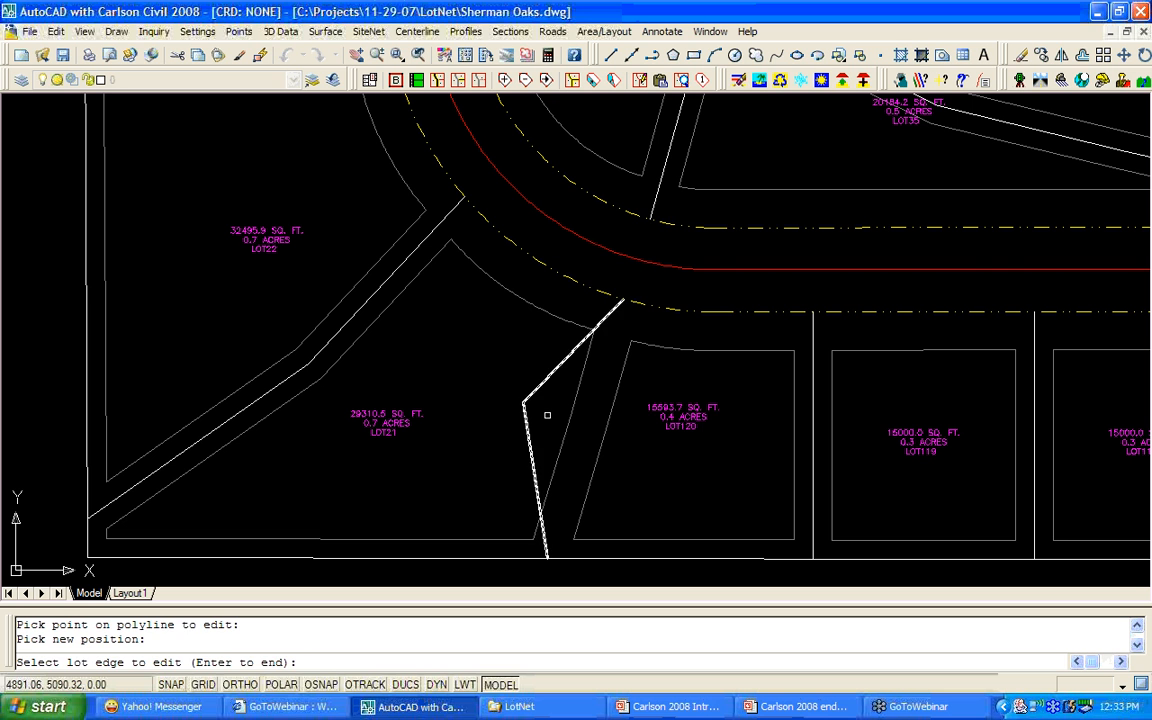
{"action": "key", "text": "Return"}
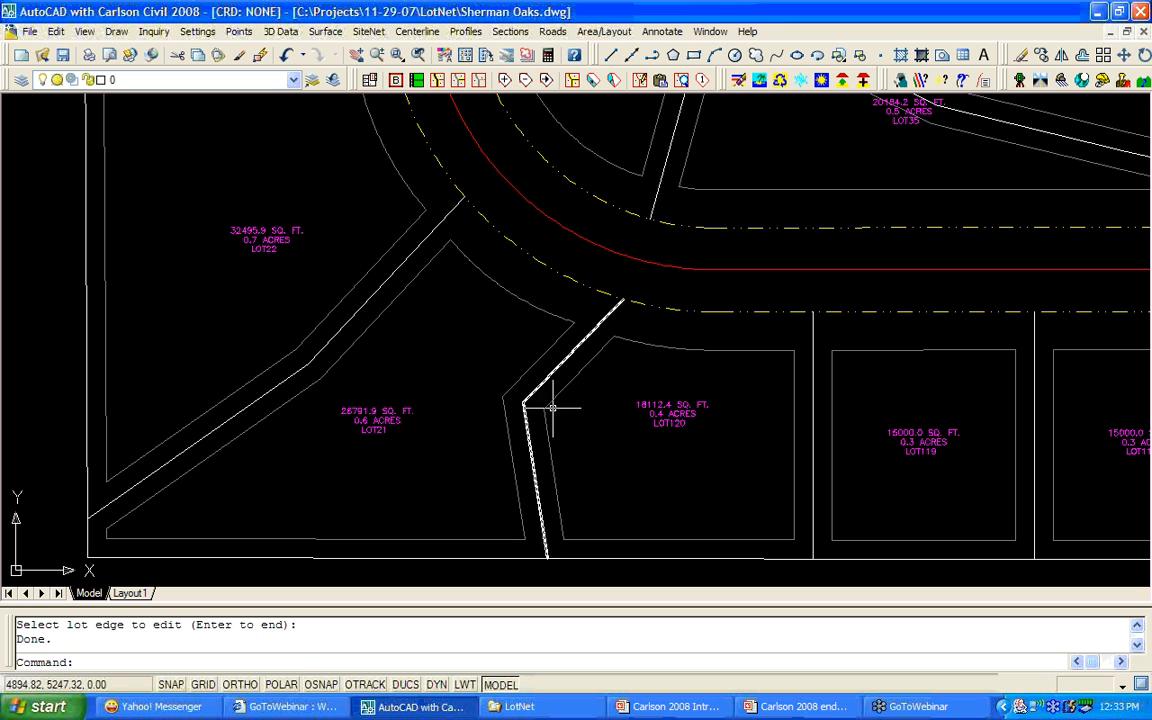
Remove the bend vertex from the LOT21/LOT120 edge, restoring 29266.0 and 15638.2 sq ft.
{"action": "left_click", "coordinate": [527, 84]}
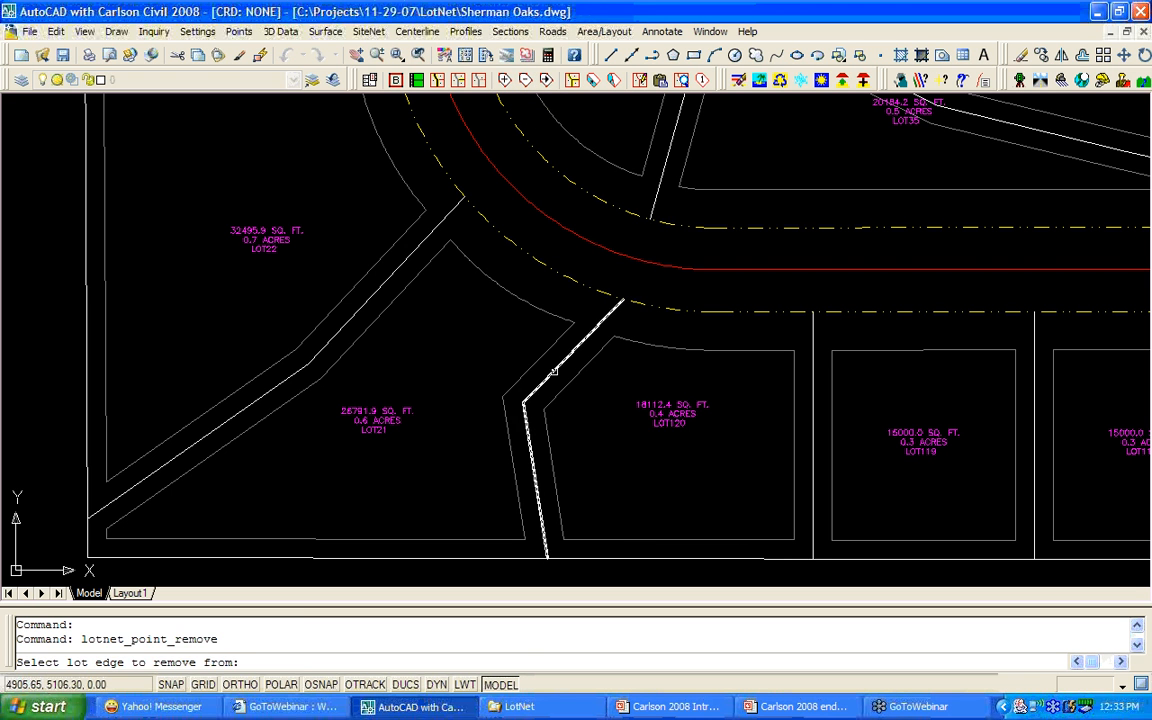
{"action": "left_click", "coordinate": [553, 370]}
{"action": "left_click", "coordinate": [525, 400]}
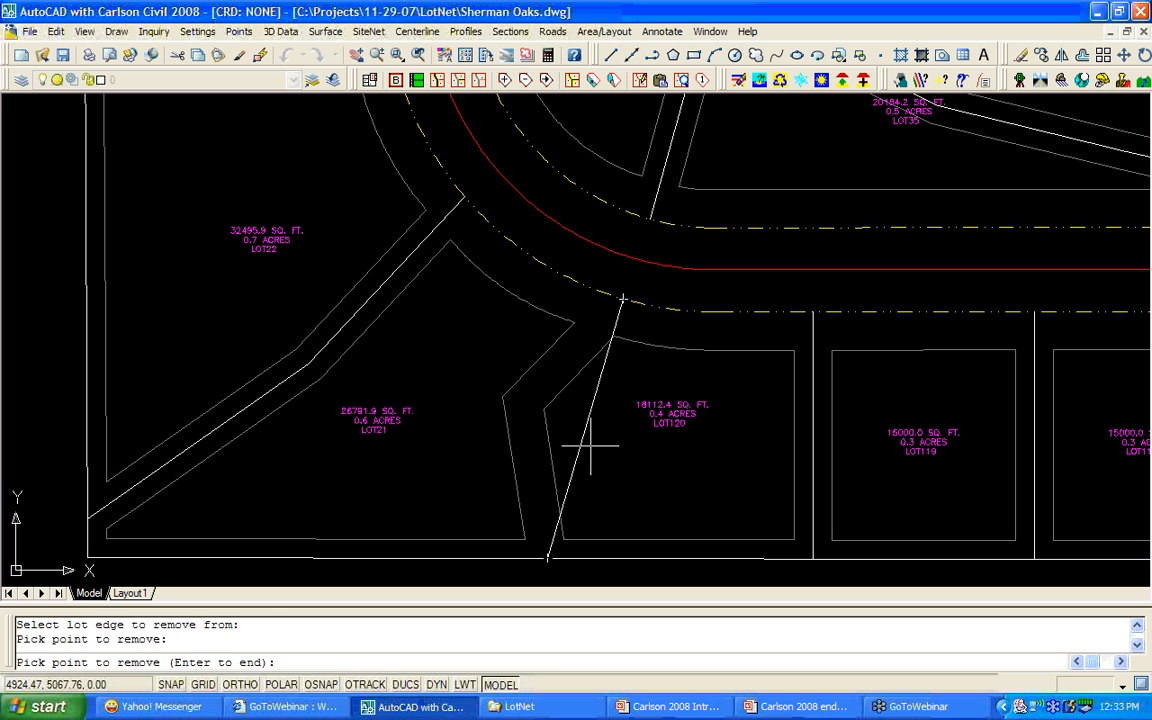
{"action": "key", "text": "Return"}
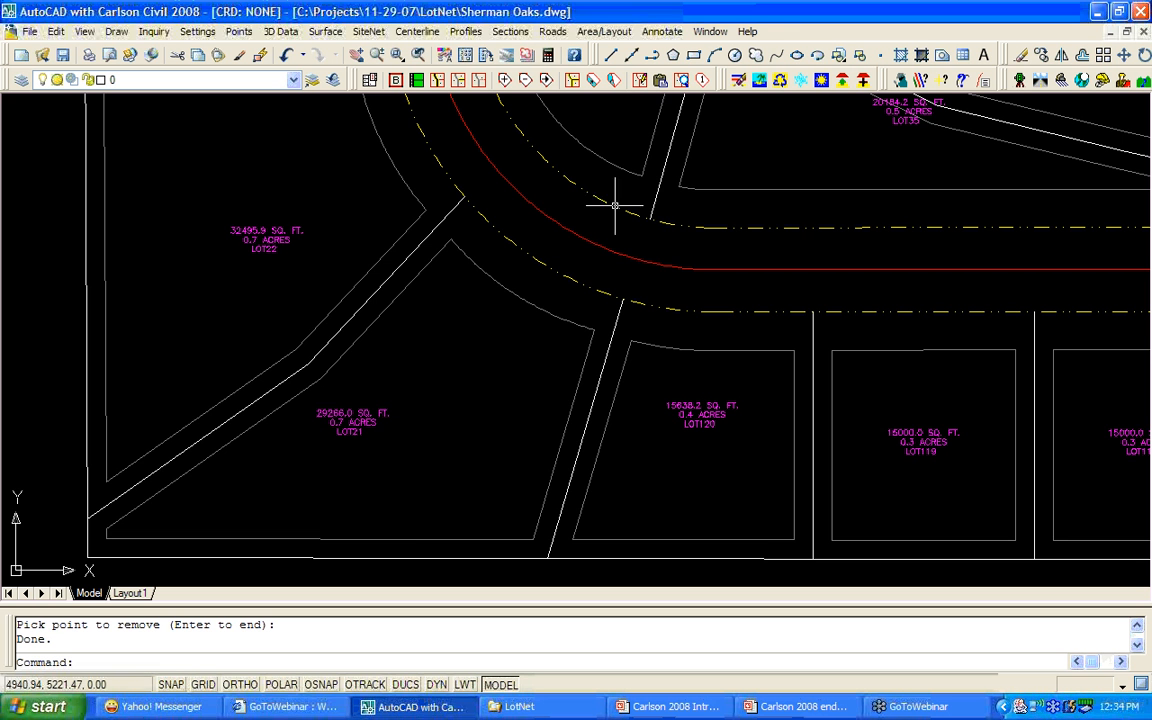
{"action": "scroll", "coordinate": [615, 245], "scroll_direction": "down", "scroll_amount": 6}
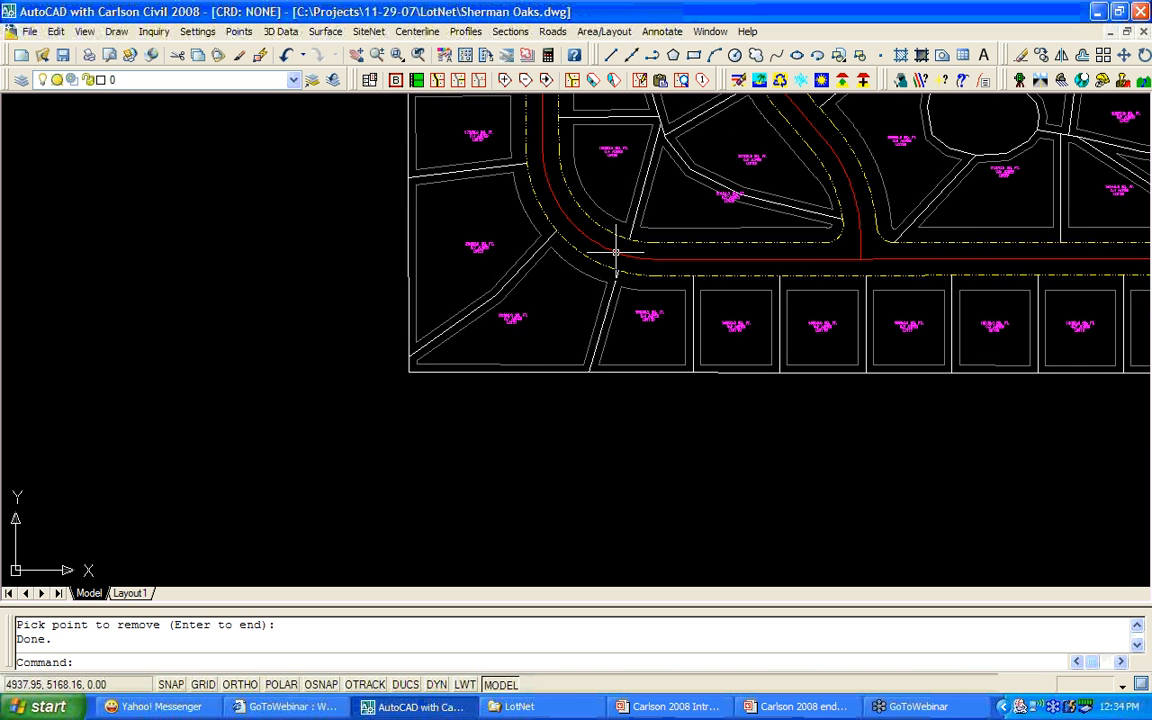
Zoom and pan until all labelled lots, roads and the cul-de-sac fill the window.
{"action": "left_click", "coordinate": [1142, 32]}
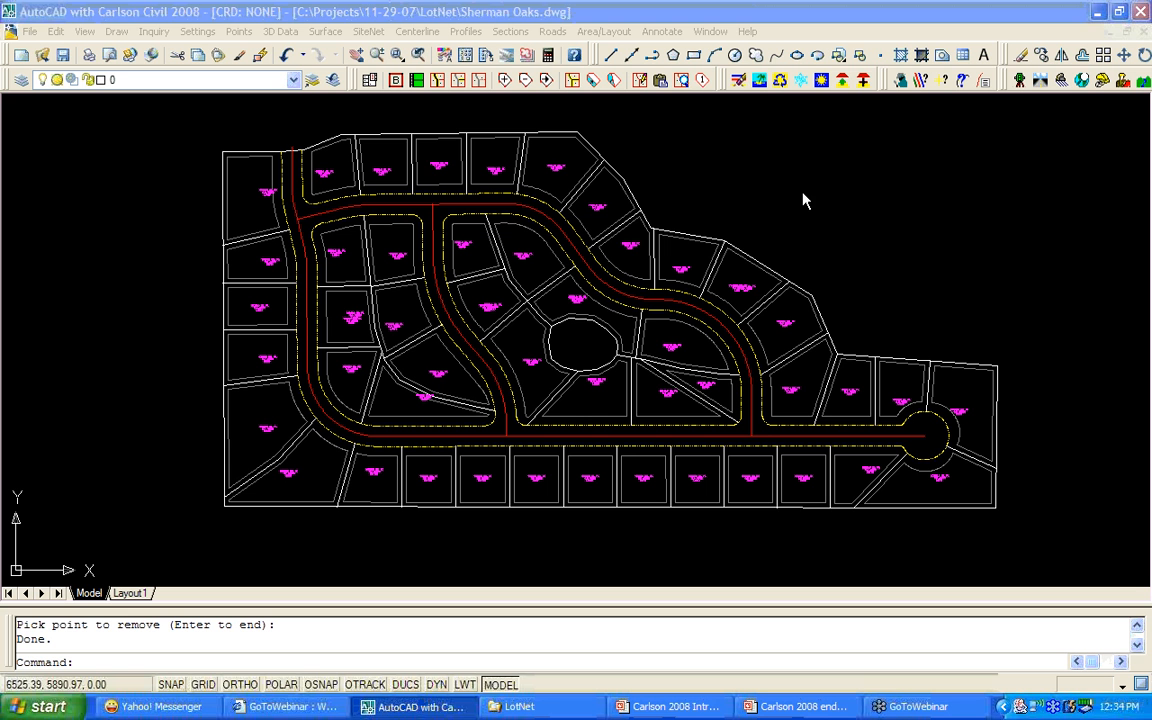
{"action": "left_click", "coordinate": [723, 207]}
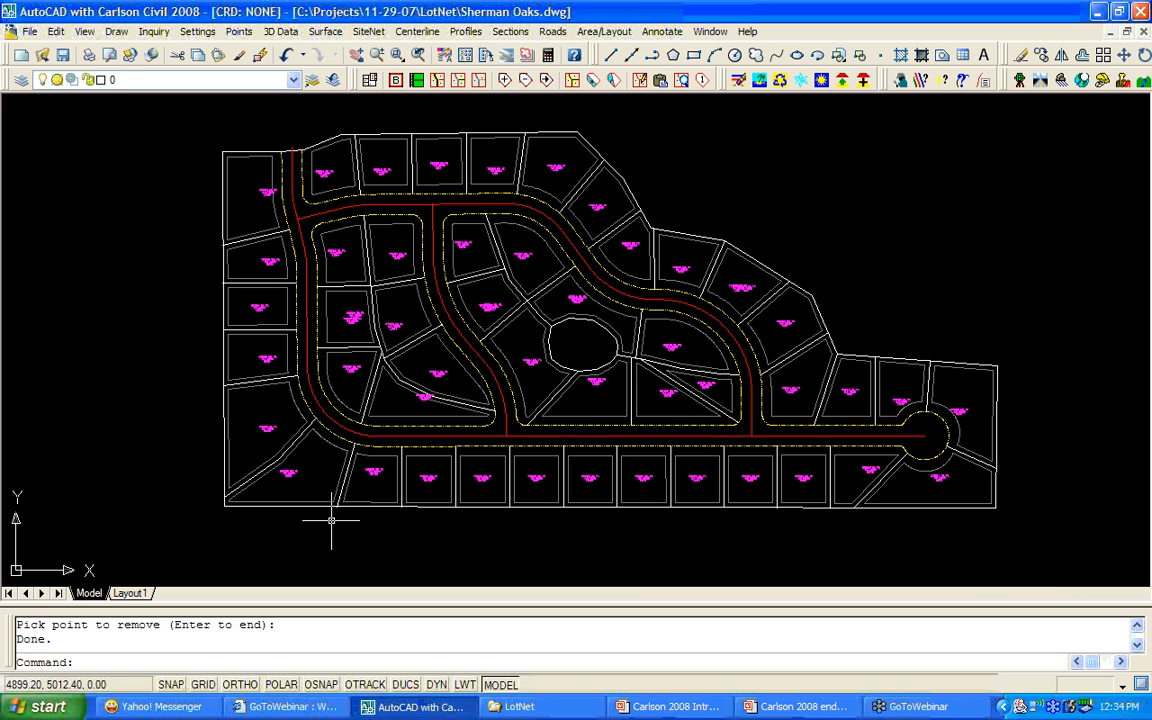
{"action": "scroll", "coordinate": [326, 515], "scroll_direction": "up", "scroll_amount": 2}
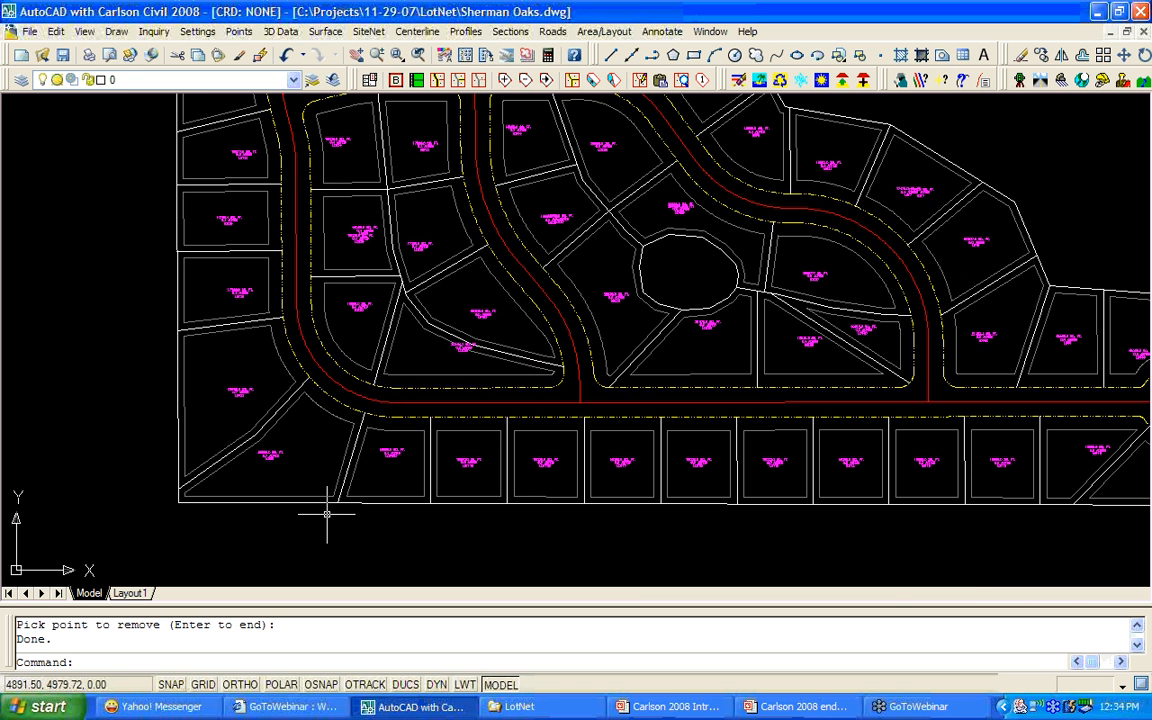
{"action": "scroll", "coordinate": [325, 508], "scroll_direction": "up", "scroll_amount": 1}
{"action": "right_click", "coordinate": [341, 424], "text": "shift"}
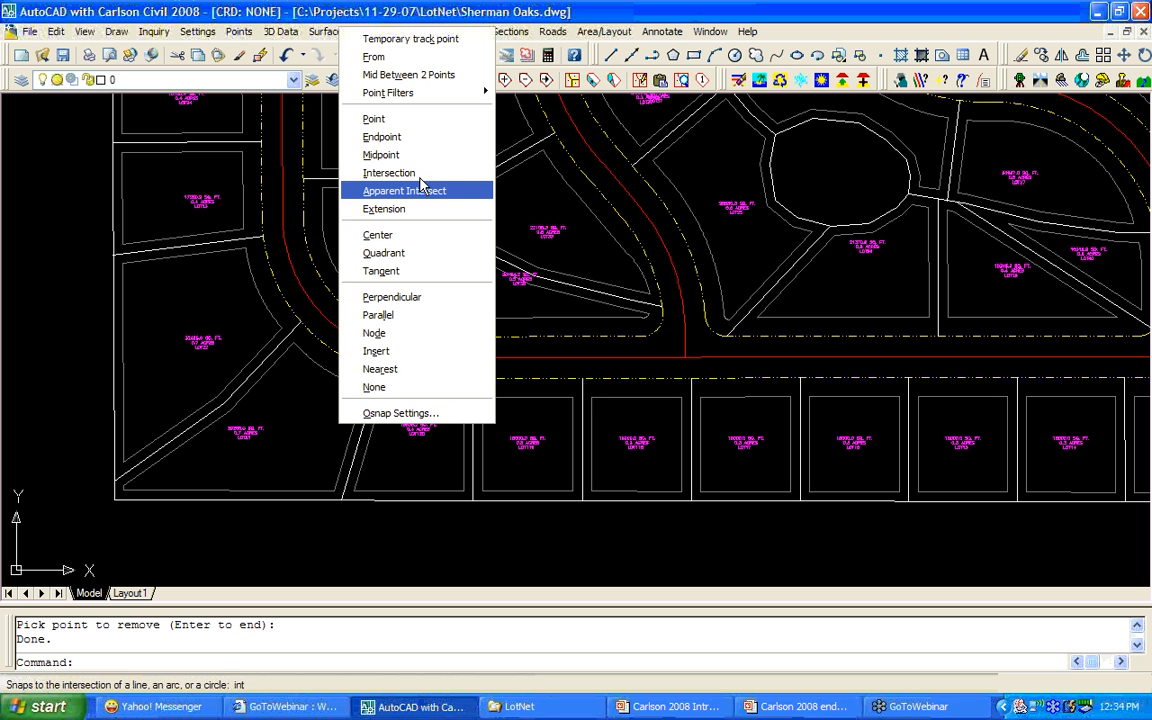
{"action": "left_click", "coordinate": [590, 270]}
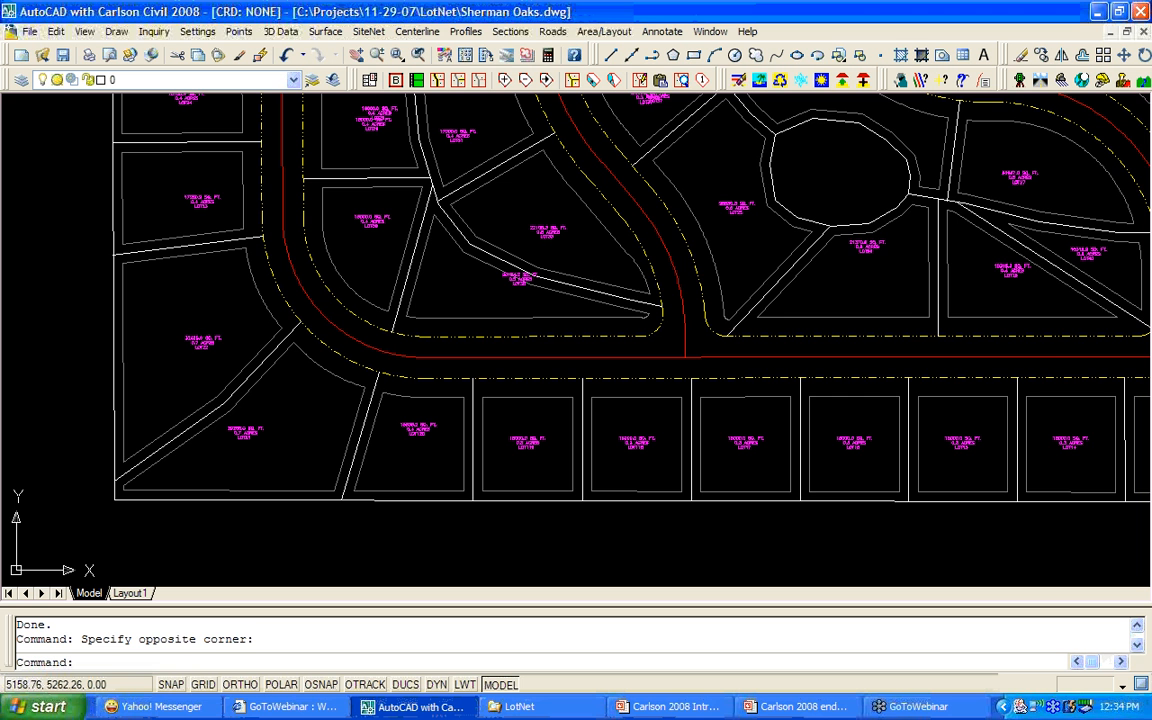
{"action": "middle_click_drag", "start_coordinate": [556, 329], "coordinate": [551, 345]}
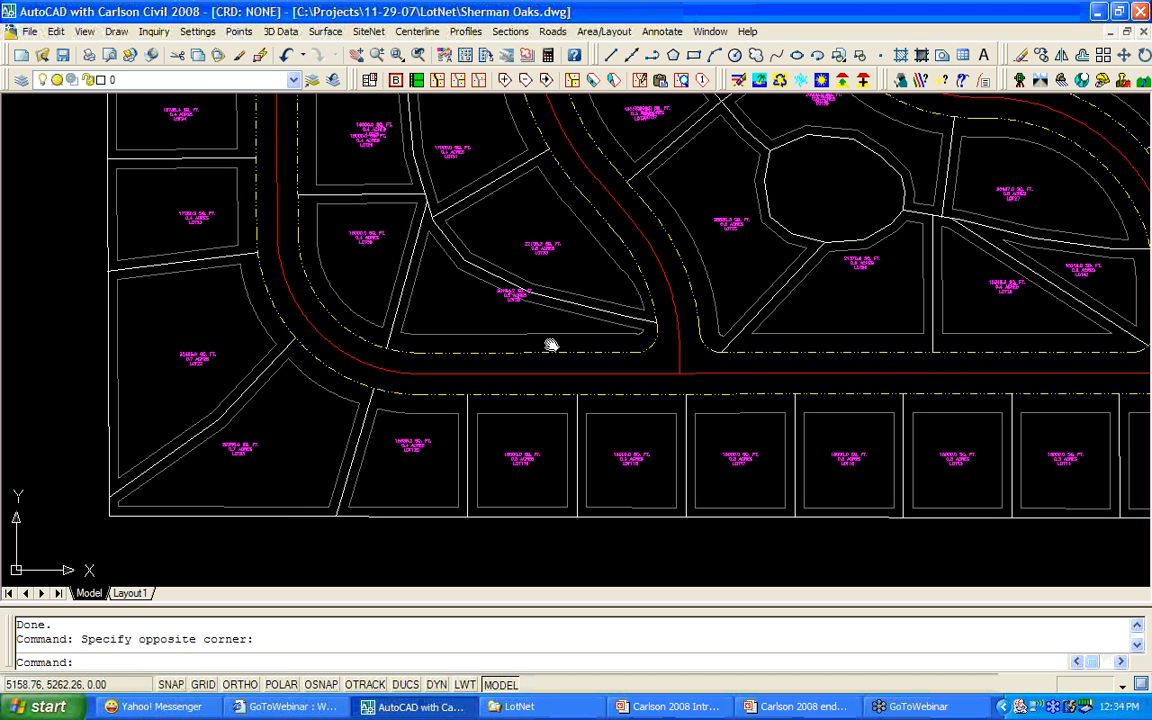
{"action": "scroll", "coordinate": [380, 400], "scroll_direction": "down", "scroll_amount": 2}
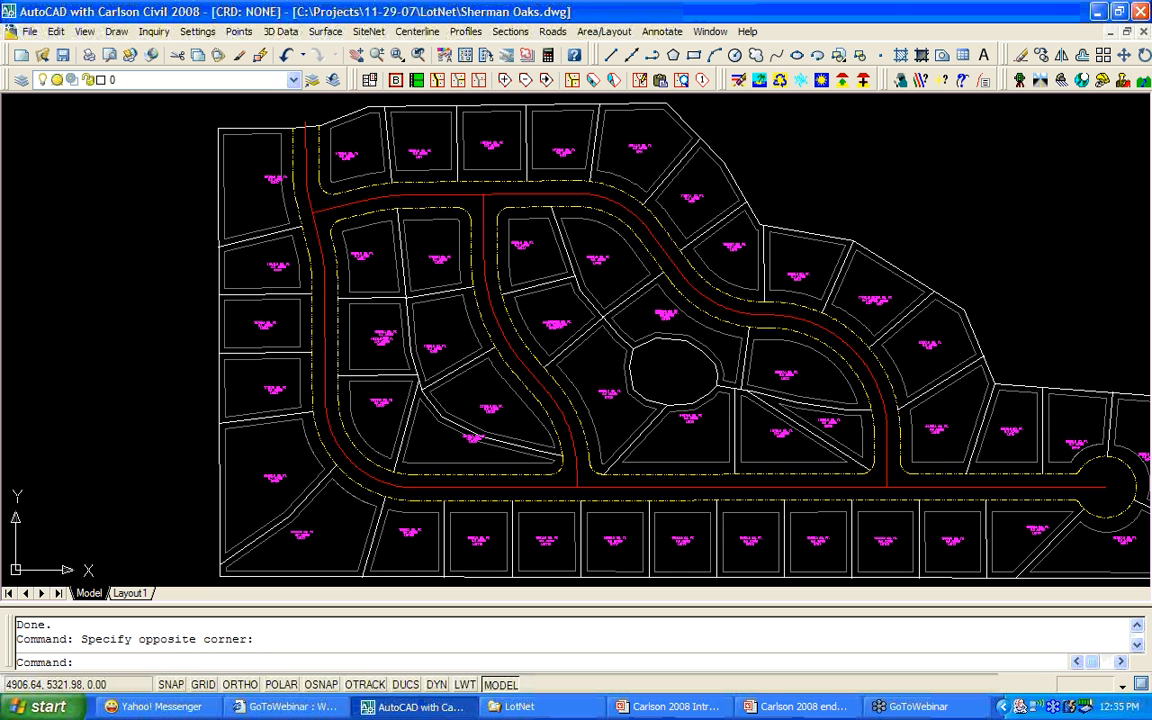
{"action": "middle_click_drag", "start_coordinate": [360, 389], "coordinate": [275, 380]}
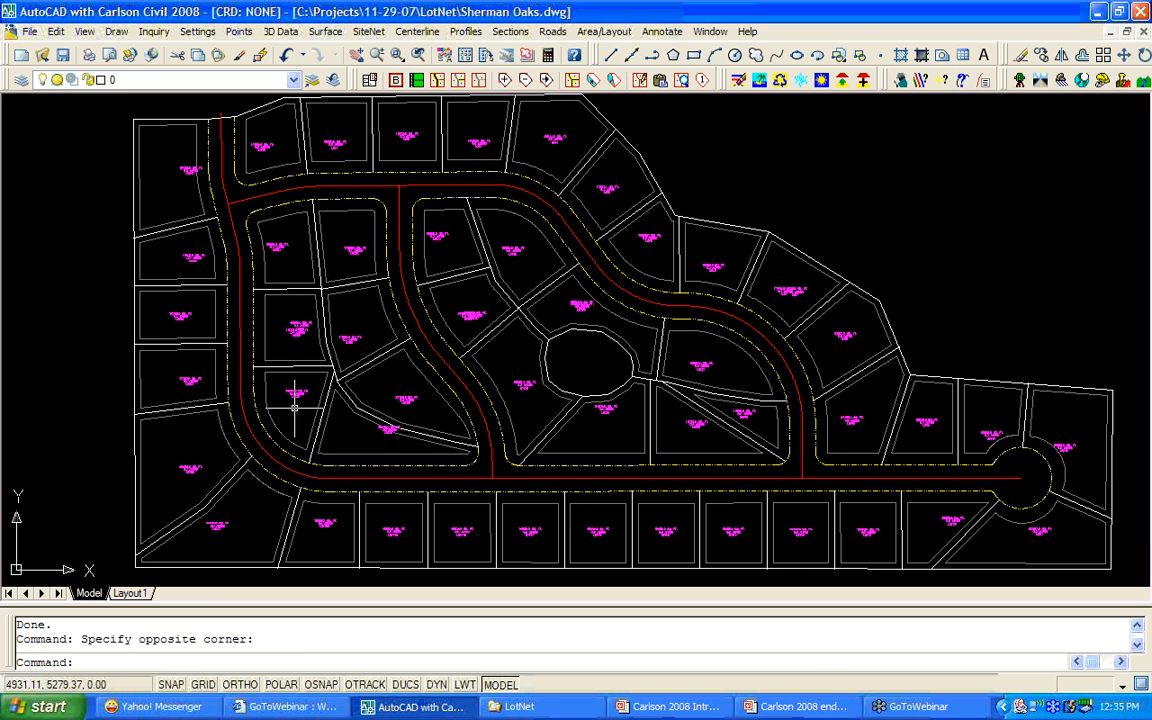
Run the Carlson 2008 end.ppt slide show full screen from slide 1.
{"action": "left_click", "coordinate": [773, 707]}
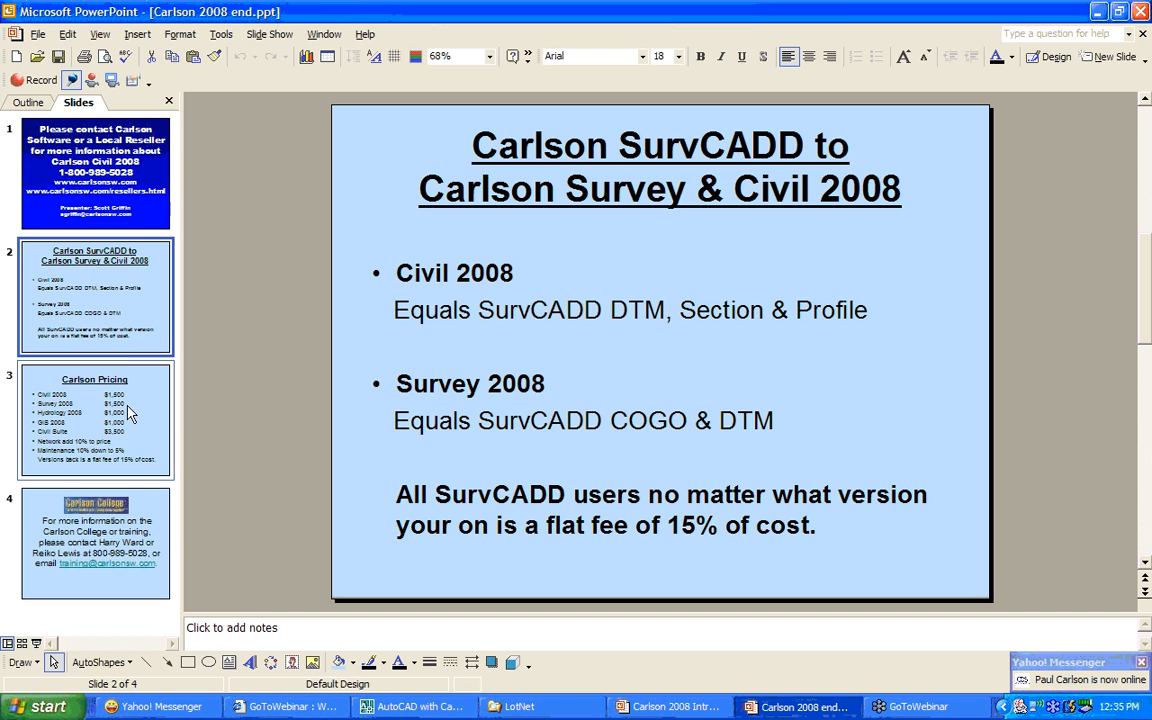
{"action": "left_click", "coordinate": [128, 203]}
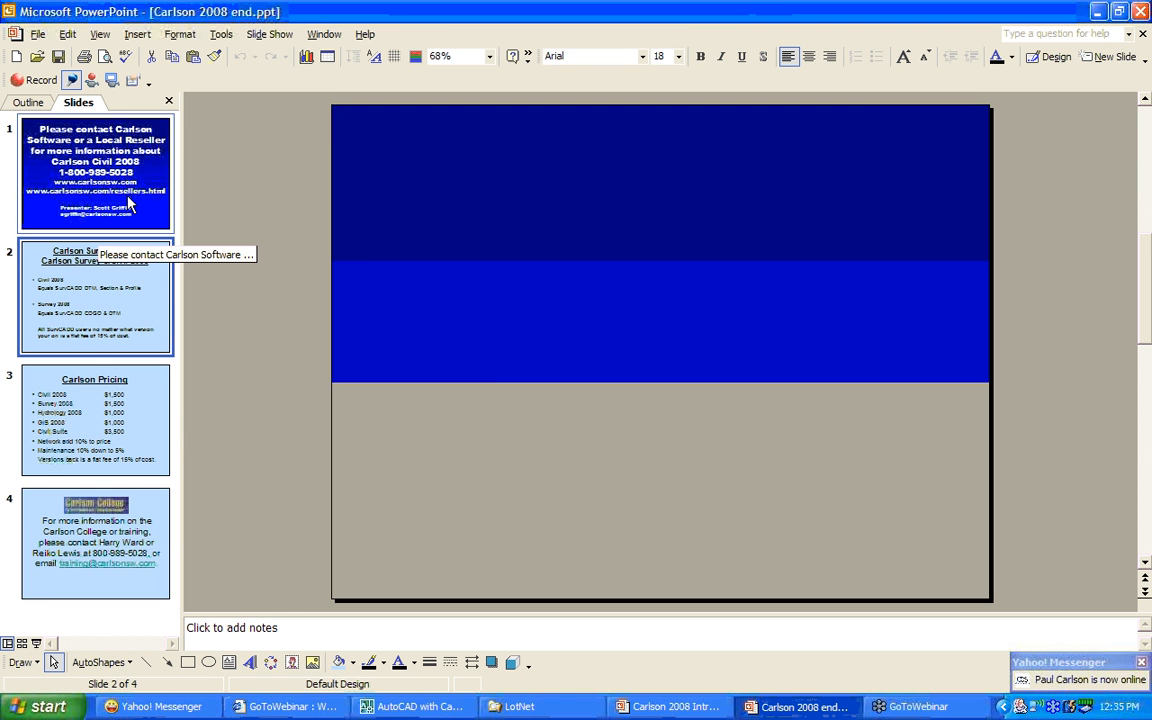
{"action": "left_click", "coordinate": [269, 34]}
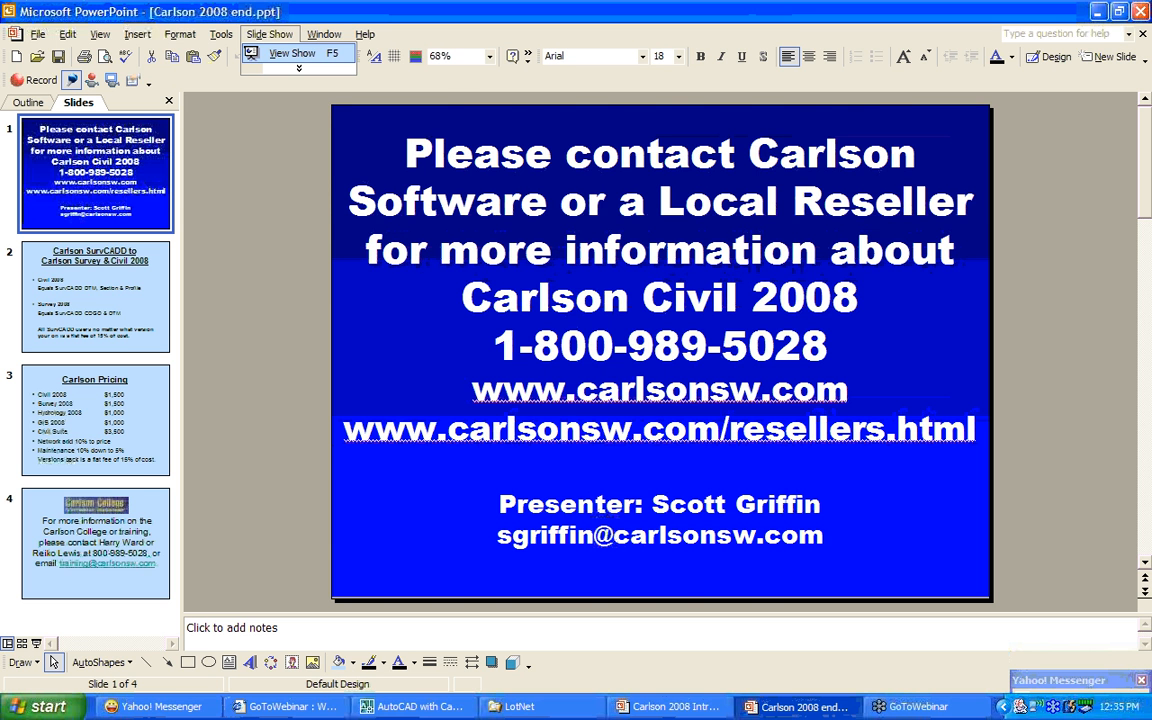
{"action": "left_click", "coordinate": [292, 53]}
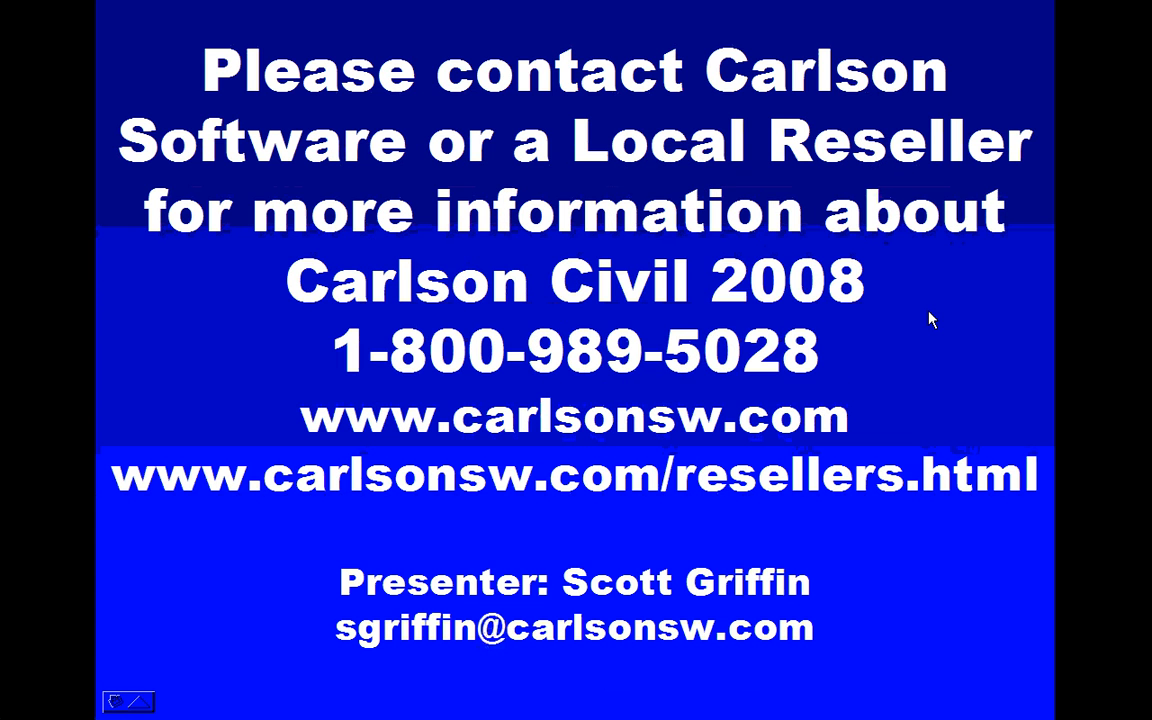